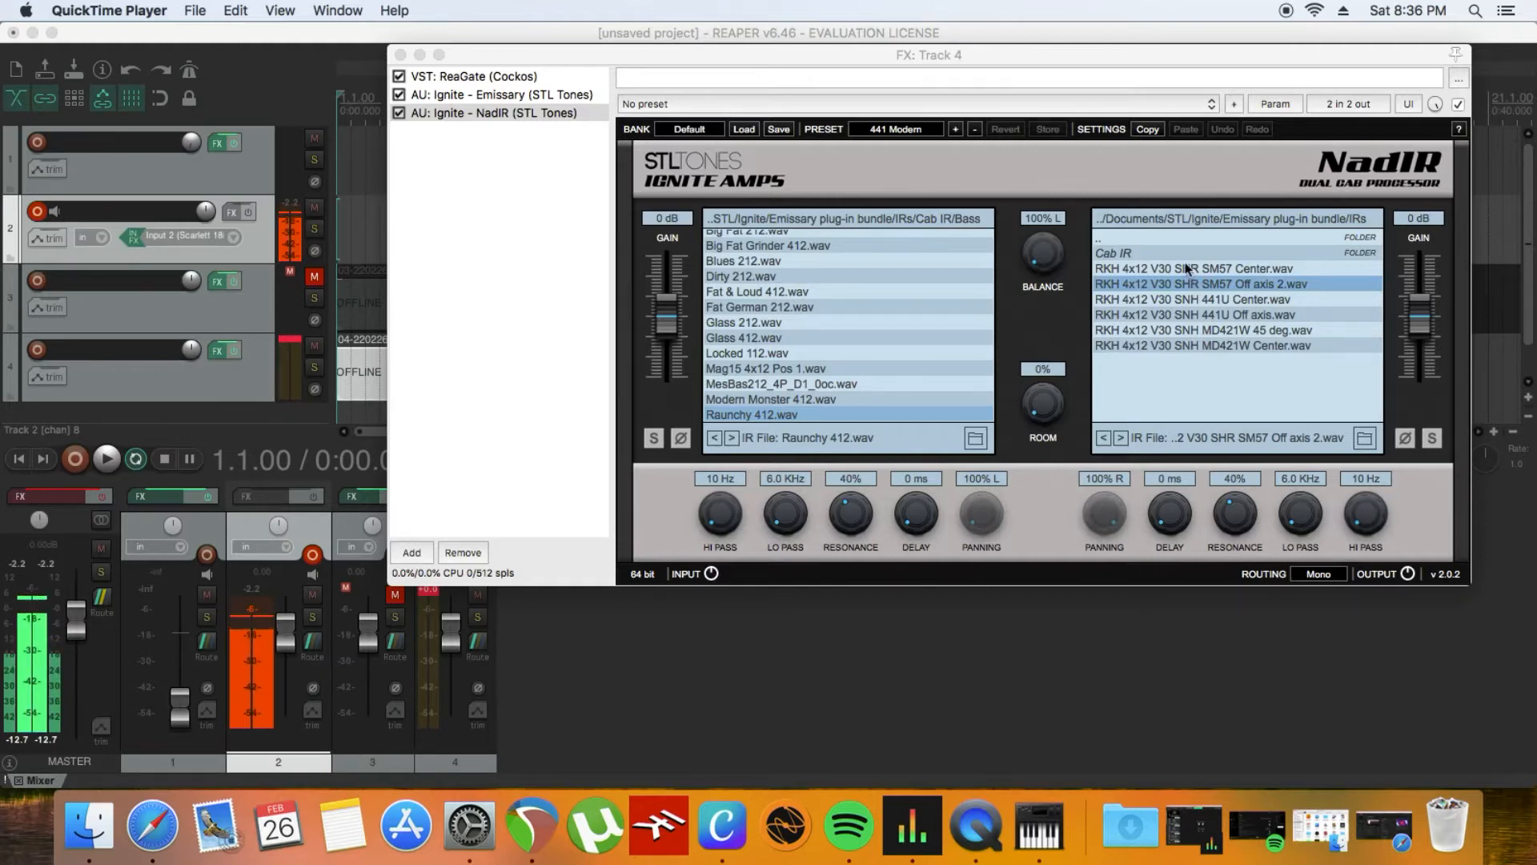
Switch to REAPER, move the track 4 effects window around to show the recorded clips, and minimize it
{"action": "left_click", "coordinate": [1063, 629]}
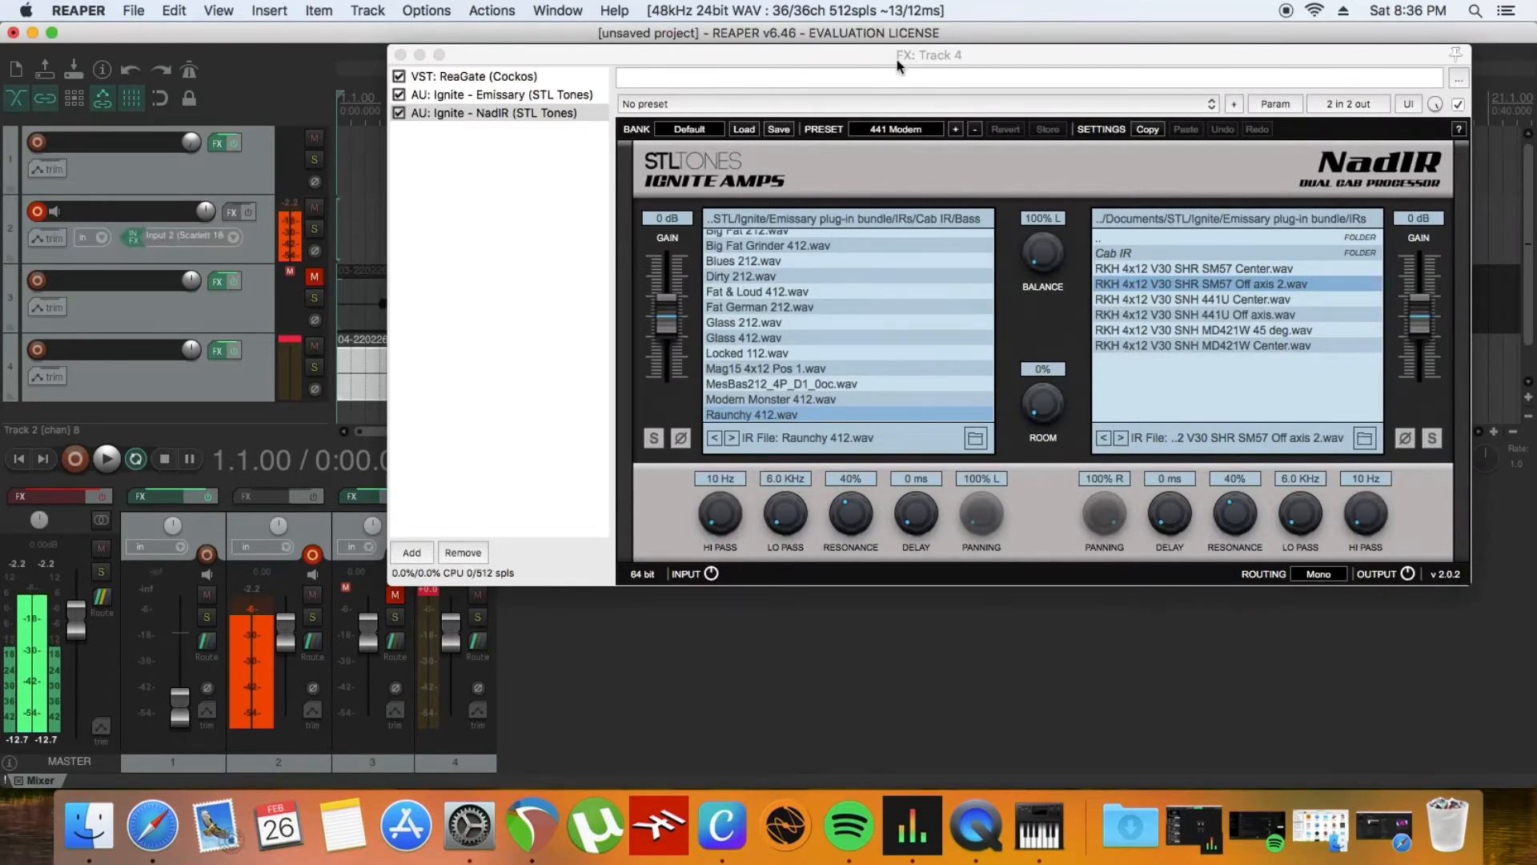
{"action": "left_click_drag", "start_coordinate": [903, 54], "coordinate": [725, 503]}
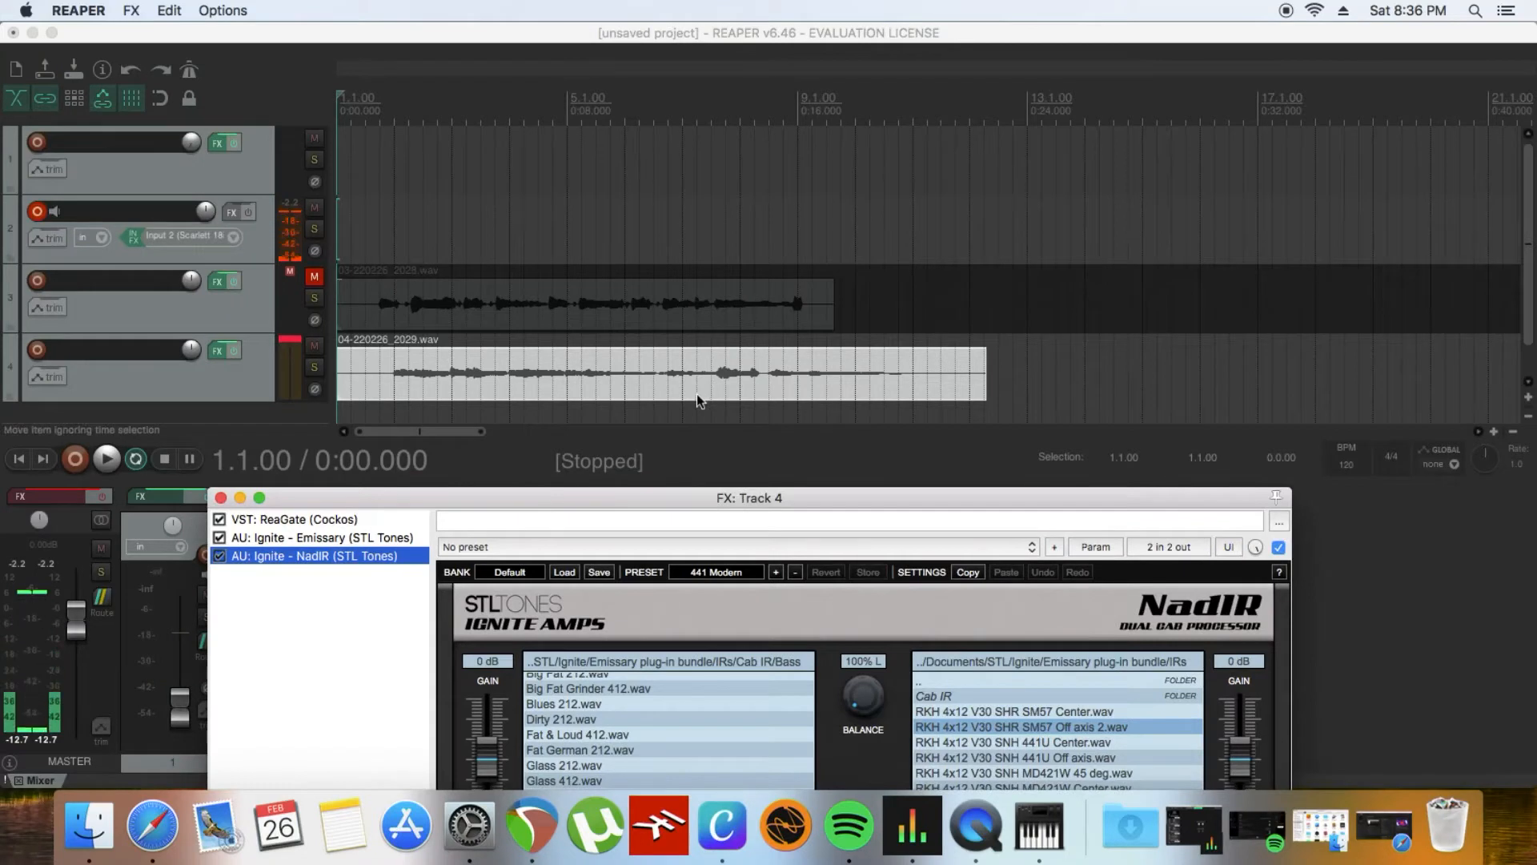
{"action": "left_click_drag", "start_coordinate": [814, 484], "coordinate": [985, 134]}
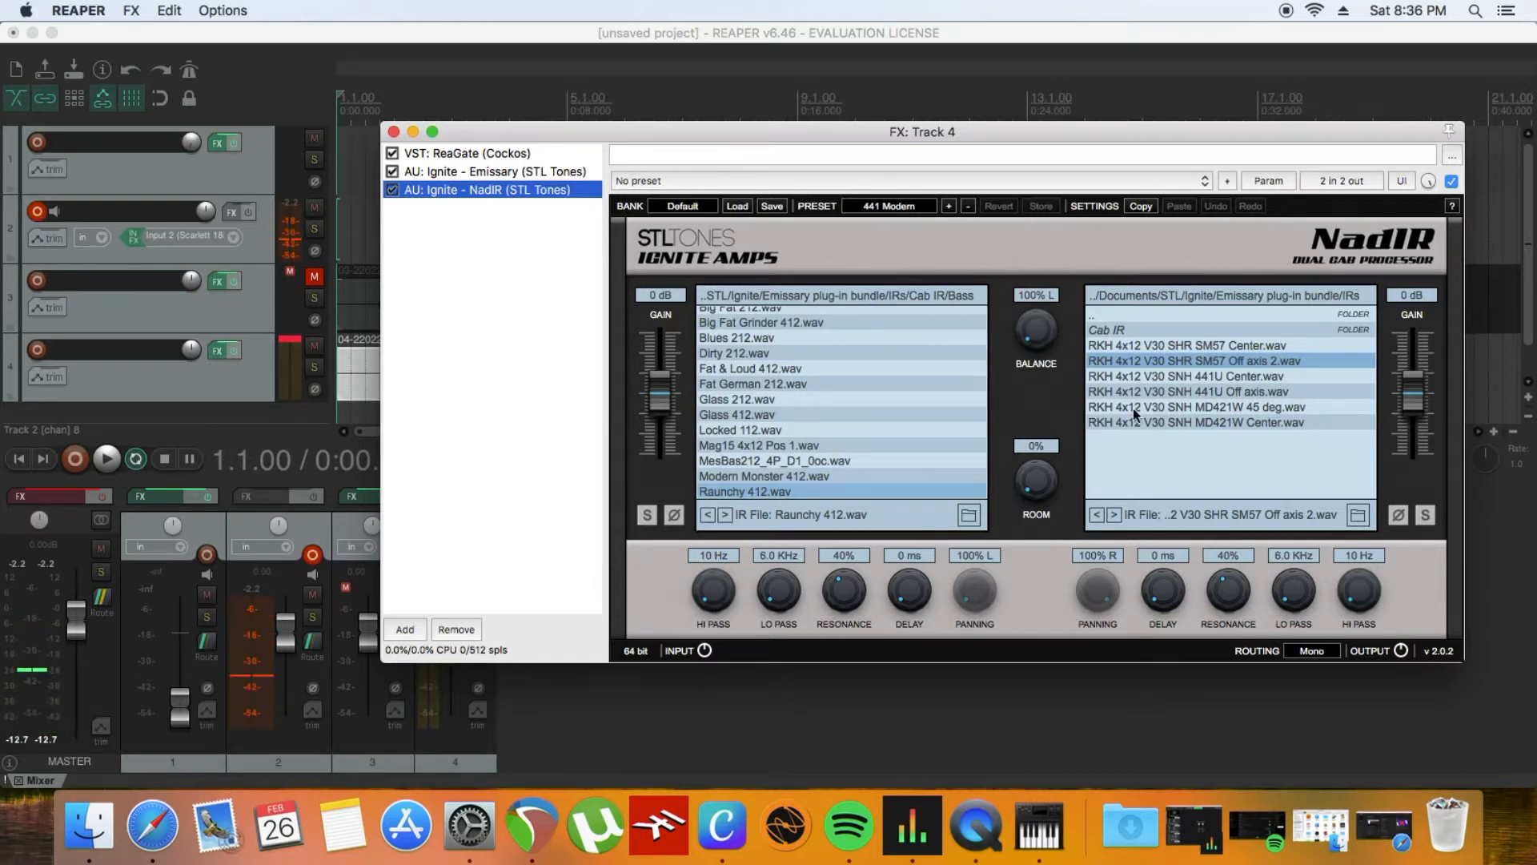
{"action": "left_click", "coordinate": [413, 132]}
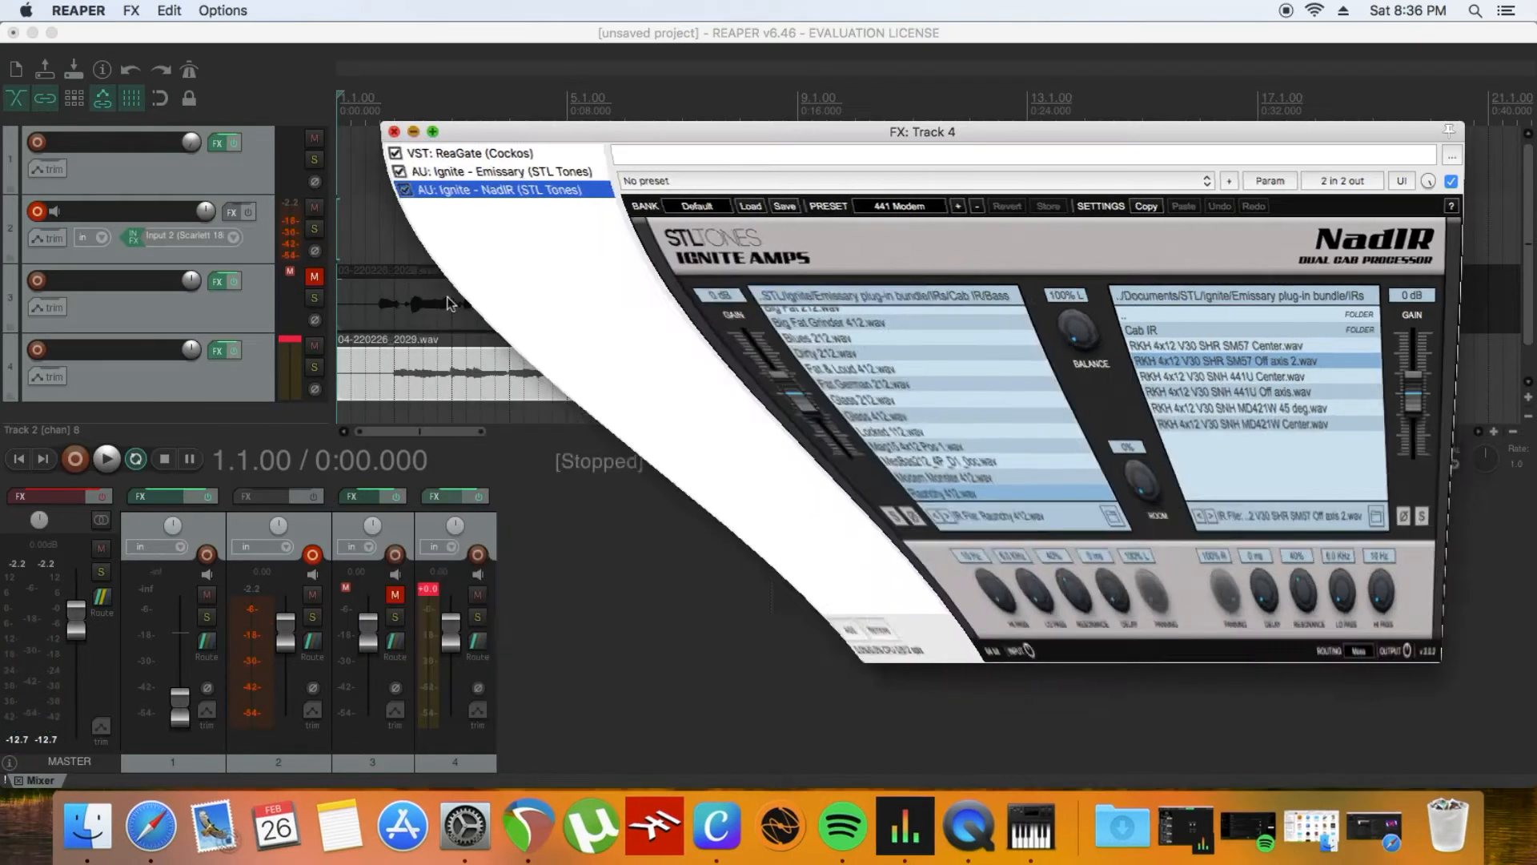
Unmute track 3 and mute track 4, and start playback from the project start
{"action": "left_click", "coordinate": [238, 309]}
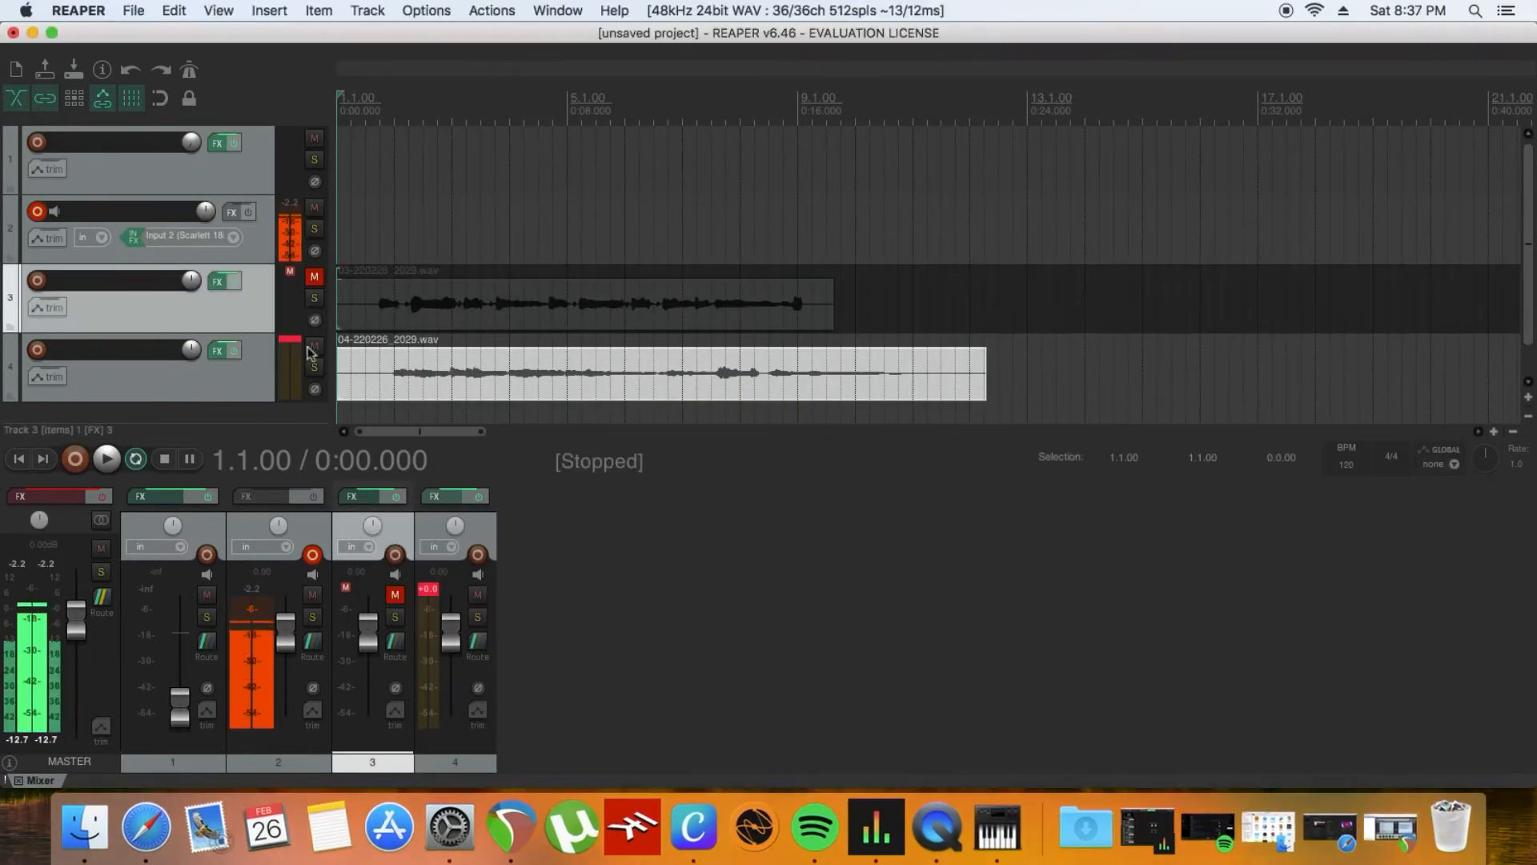
{"action": "left_click", "coordinate": [394, 594]}
{"action": "left_click", "coordinate": [477, 595]}
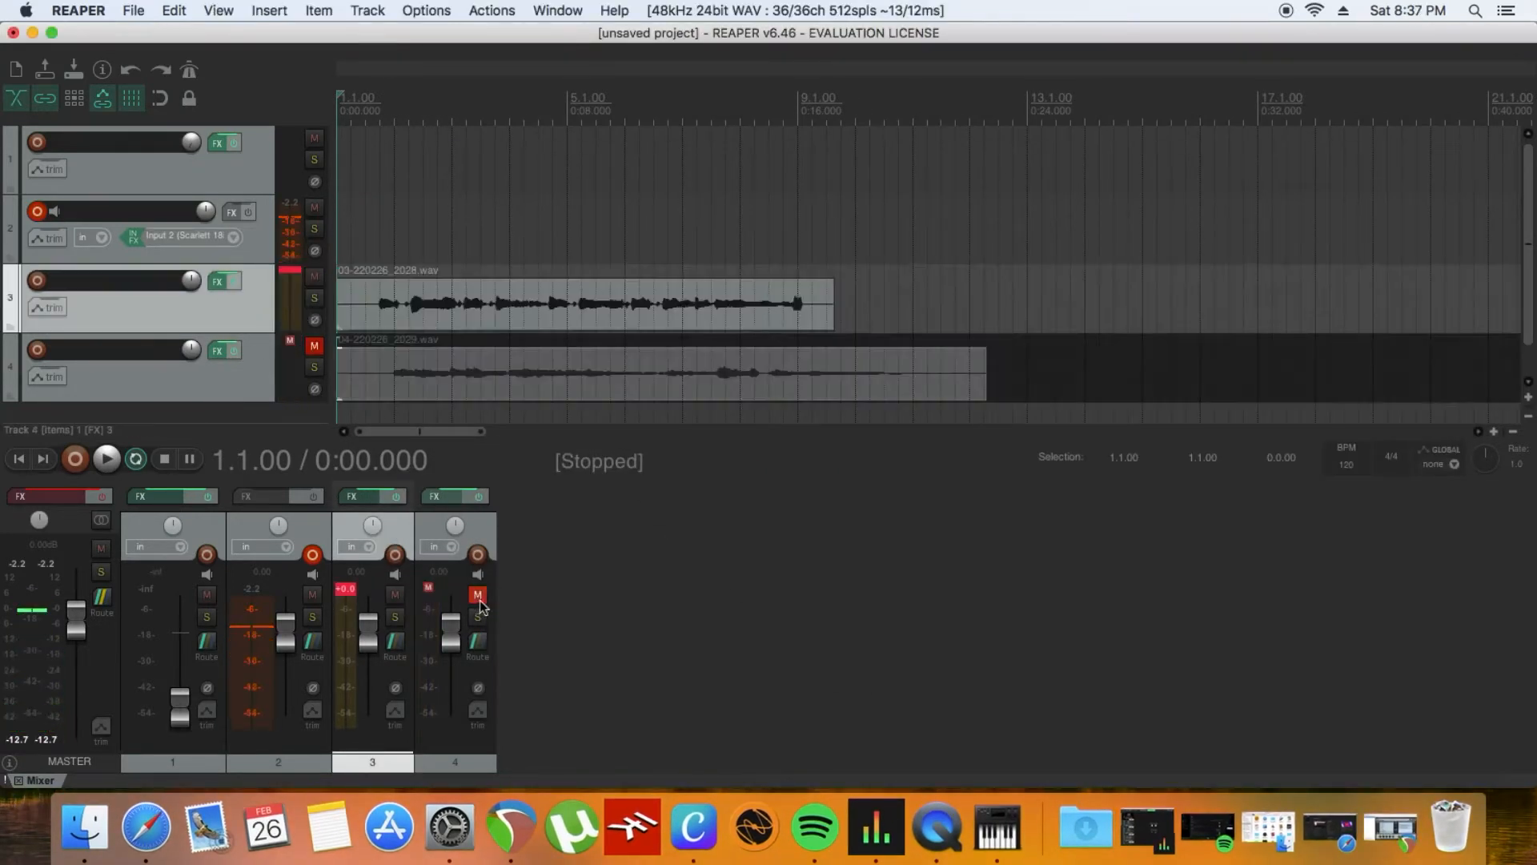
{"action": "left_click", "coordinate": [109, 459]}
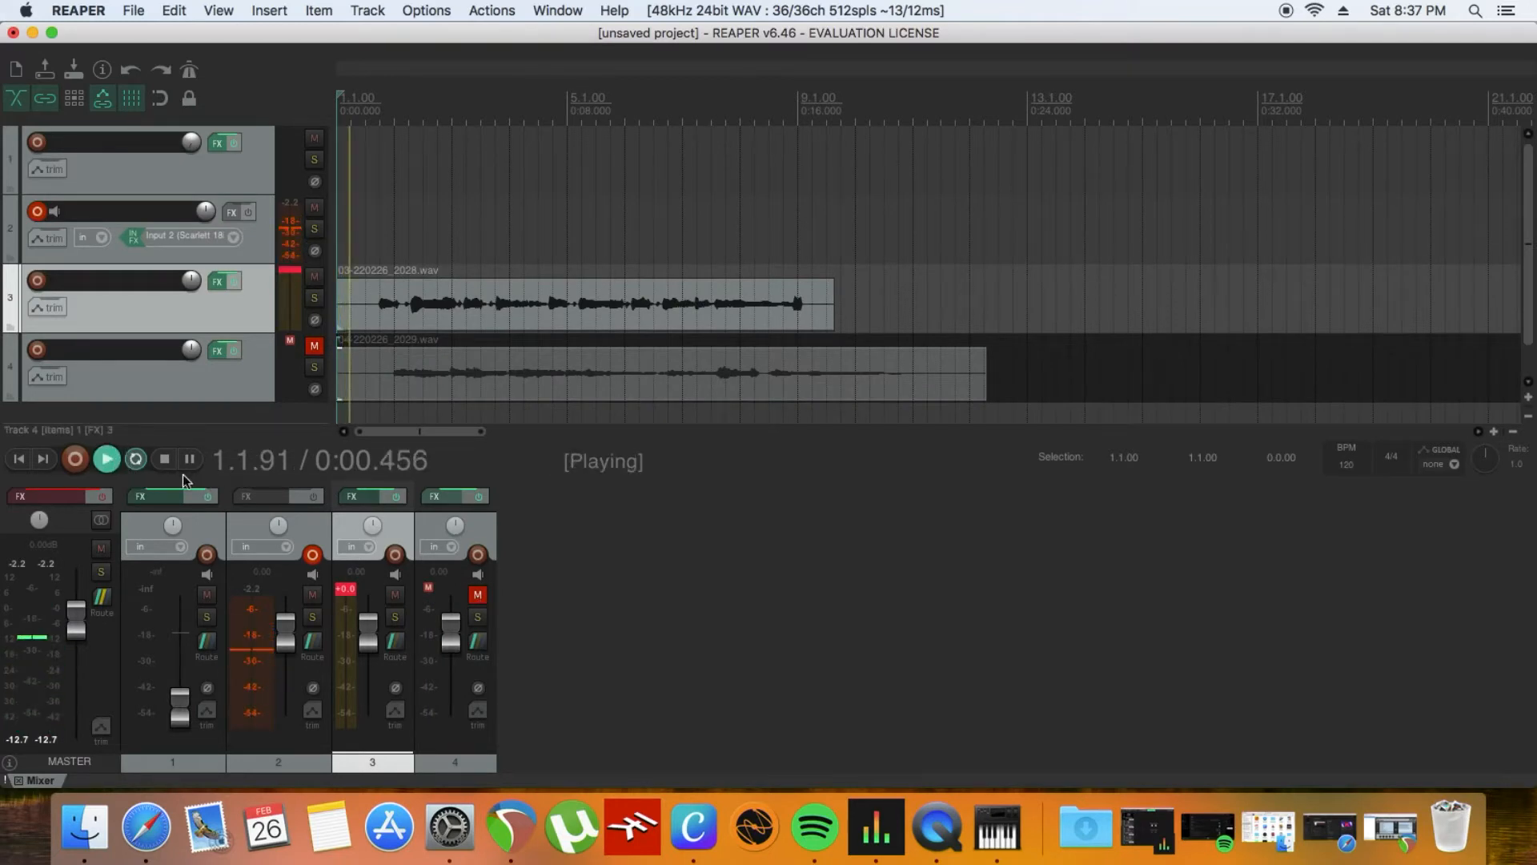
Open track 3's NadIR cab processor, move its window below the track 3 clip, and set Balance to 100% R during playback
{"action": "left_click", "coordinate": [359, 497]}
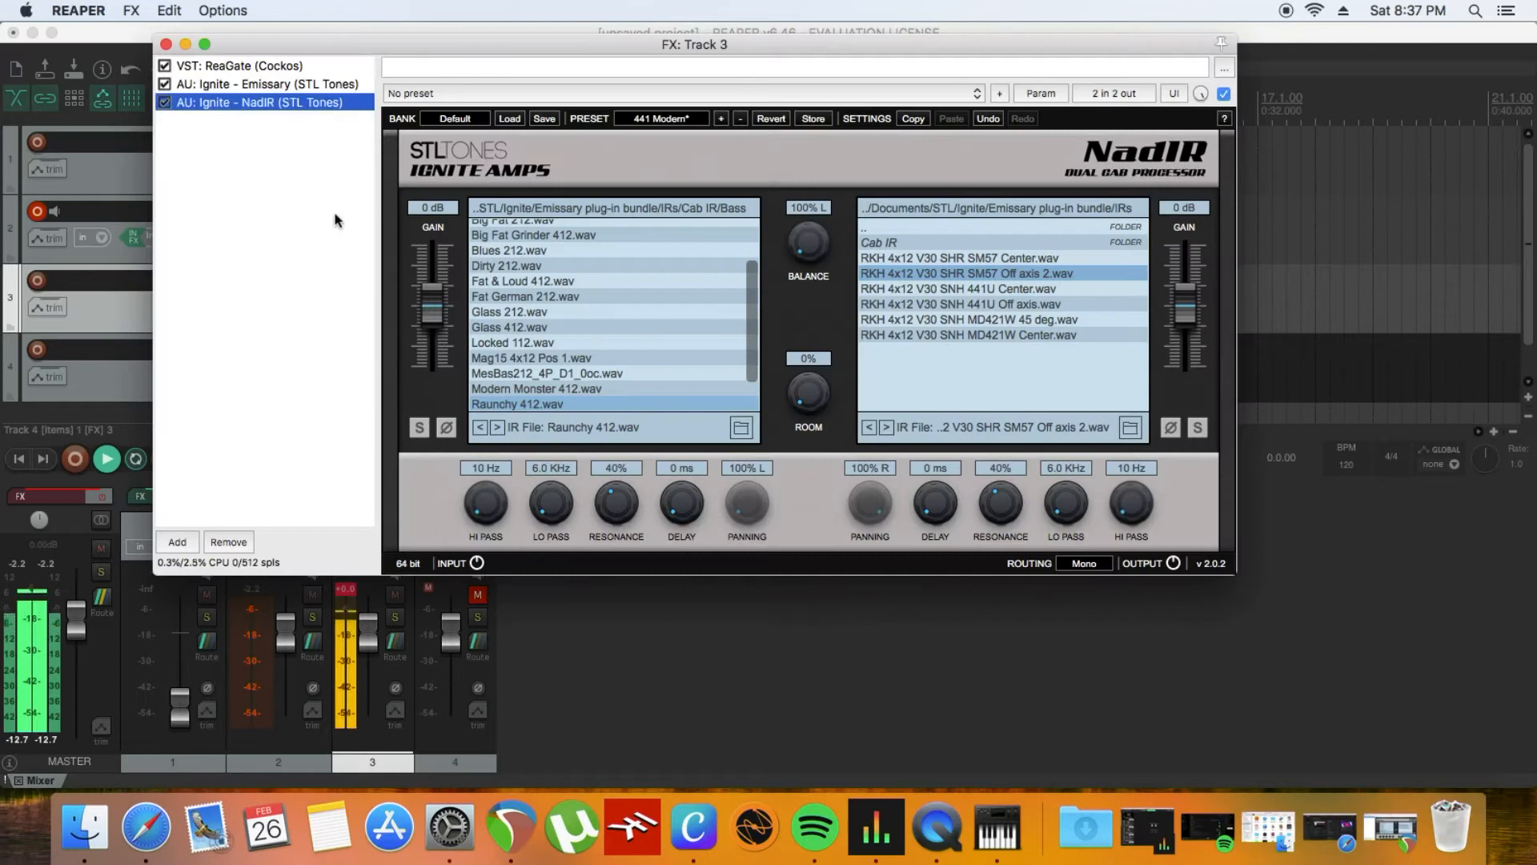
{"action": "left_click_drag", "start_coordinate": [451, 48], "coordinate": [520, 355]}
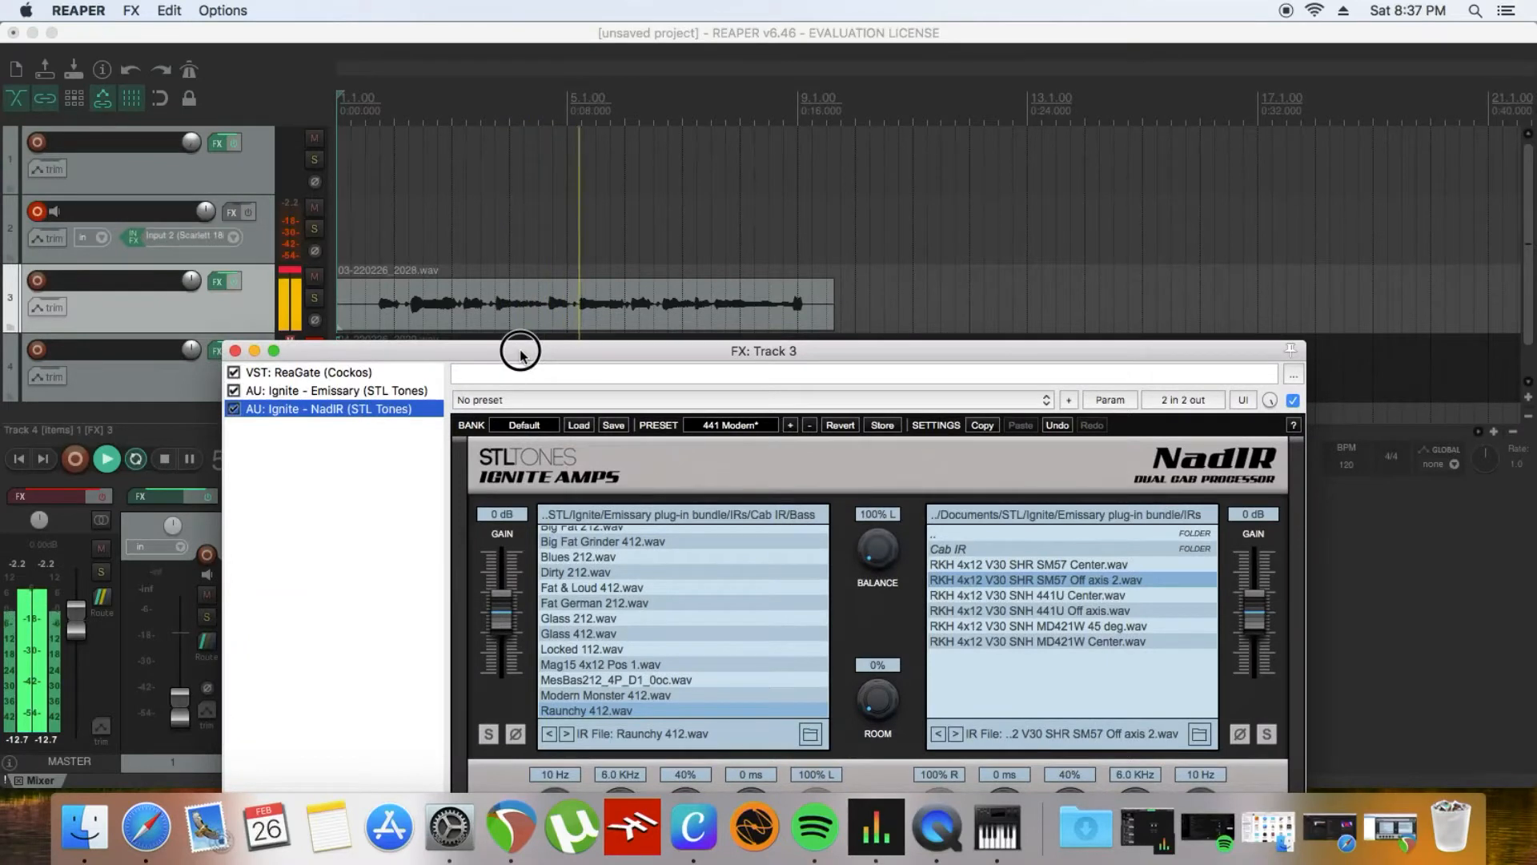
{"action": "left_click", "coordinate": [189, 459]}
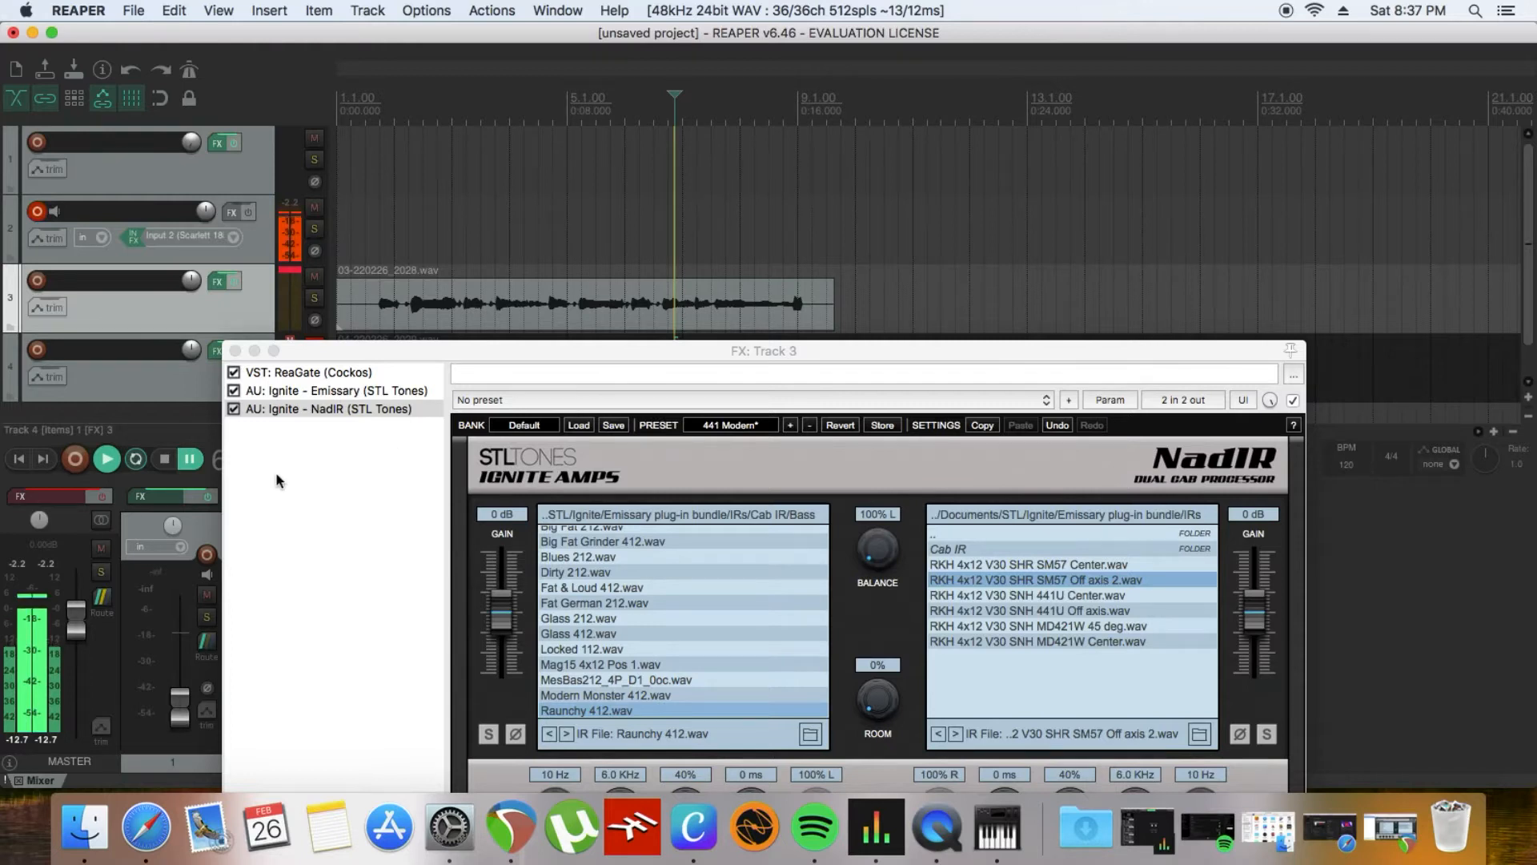
{"action": "left_click", "coordinate": [192, 459]}
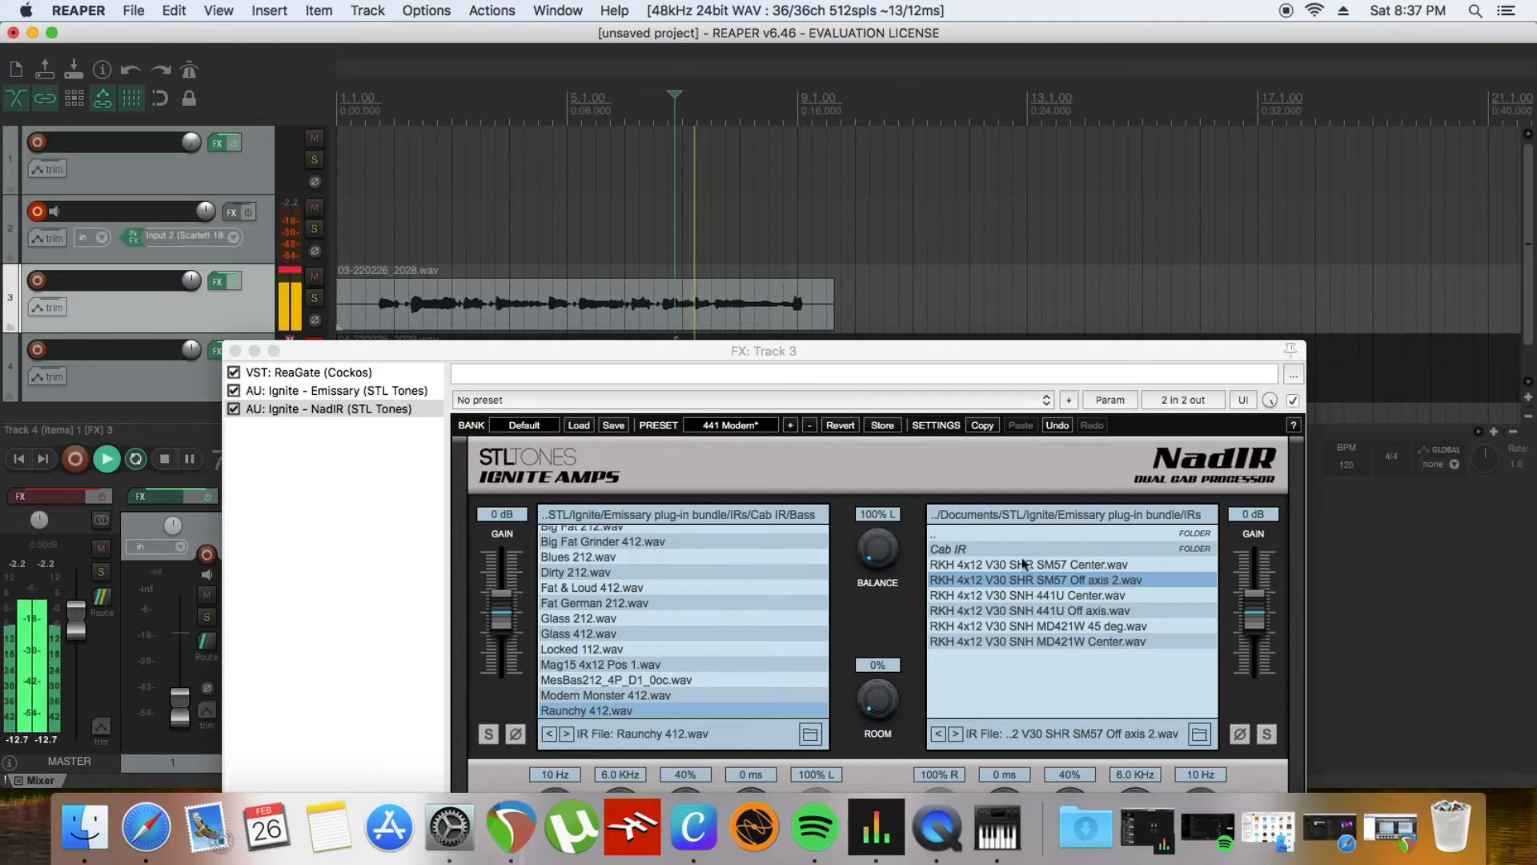
{"action": "left_click_drag", "start_coordinate": [886, 558], "coordinate": [912, 483]}
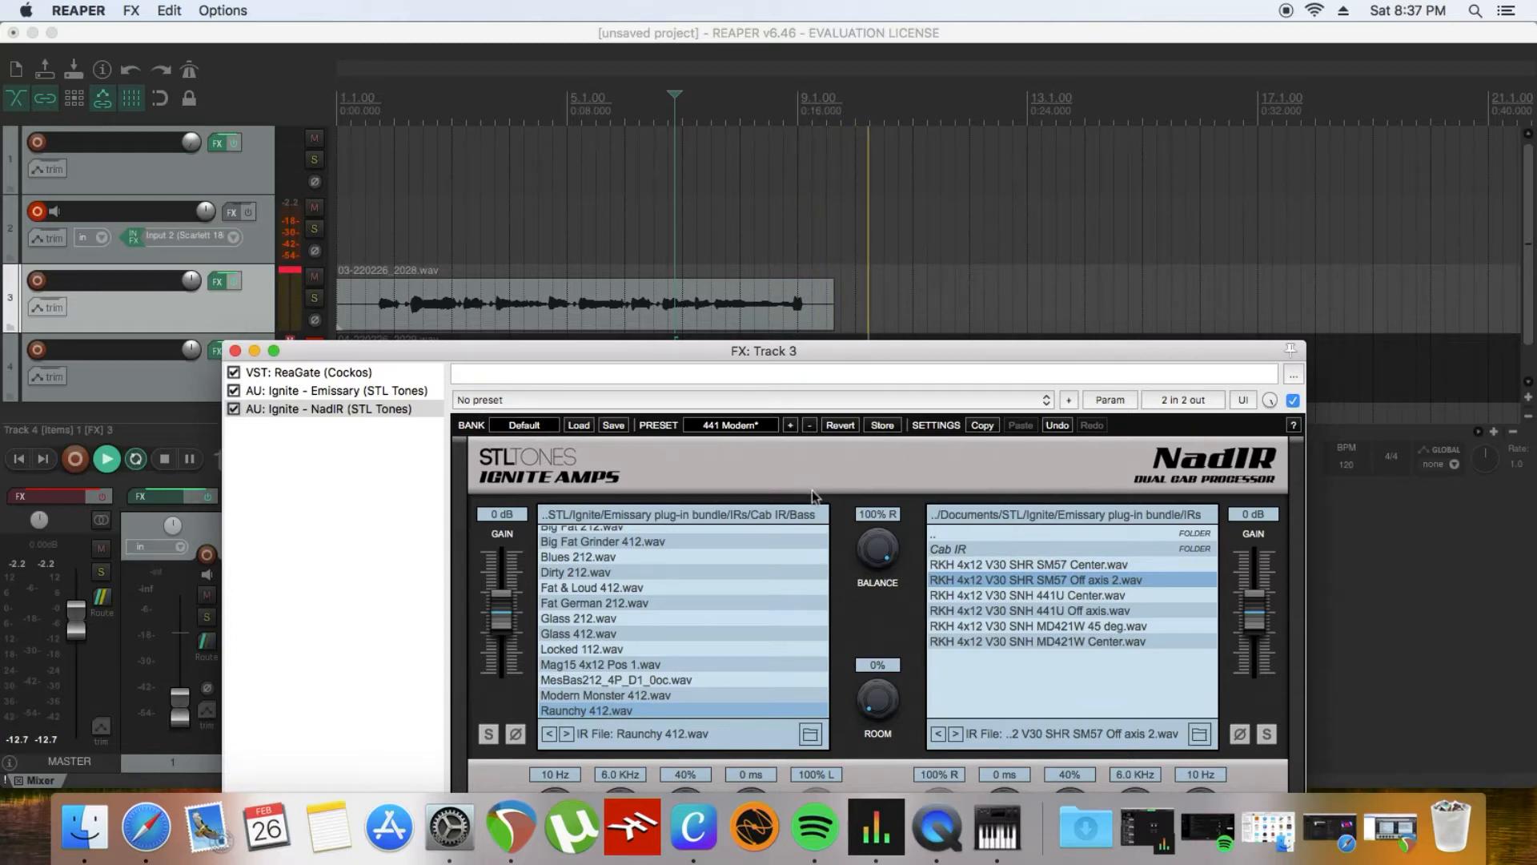
Replay the track 3 clip while auditioning the SHR SM57 Center and SNH 441U Center impulse responses in NadIR's right channel
{"action": "left_click", "coordinate": [343, 189]}
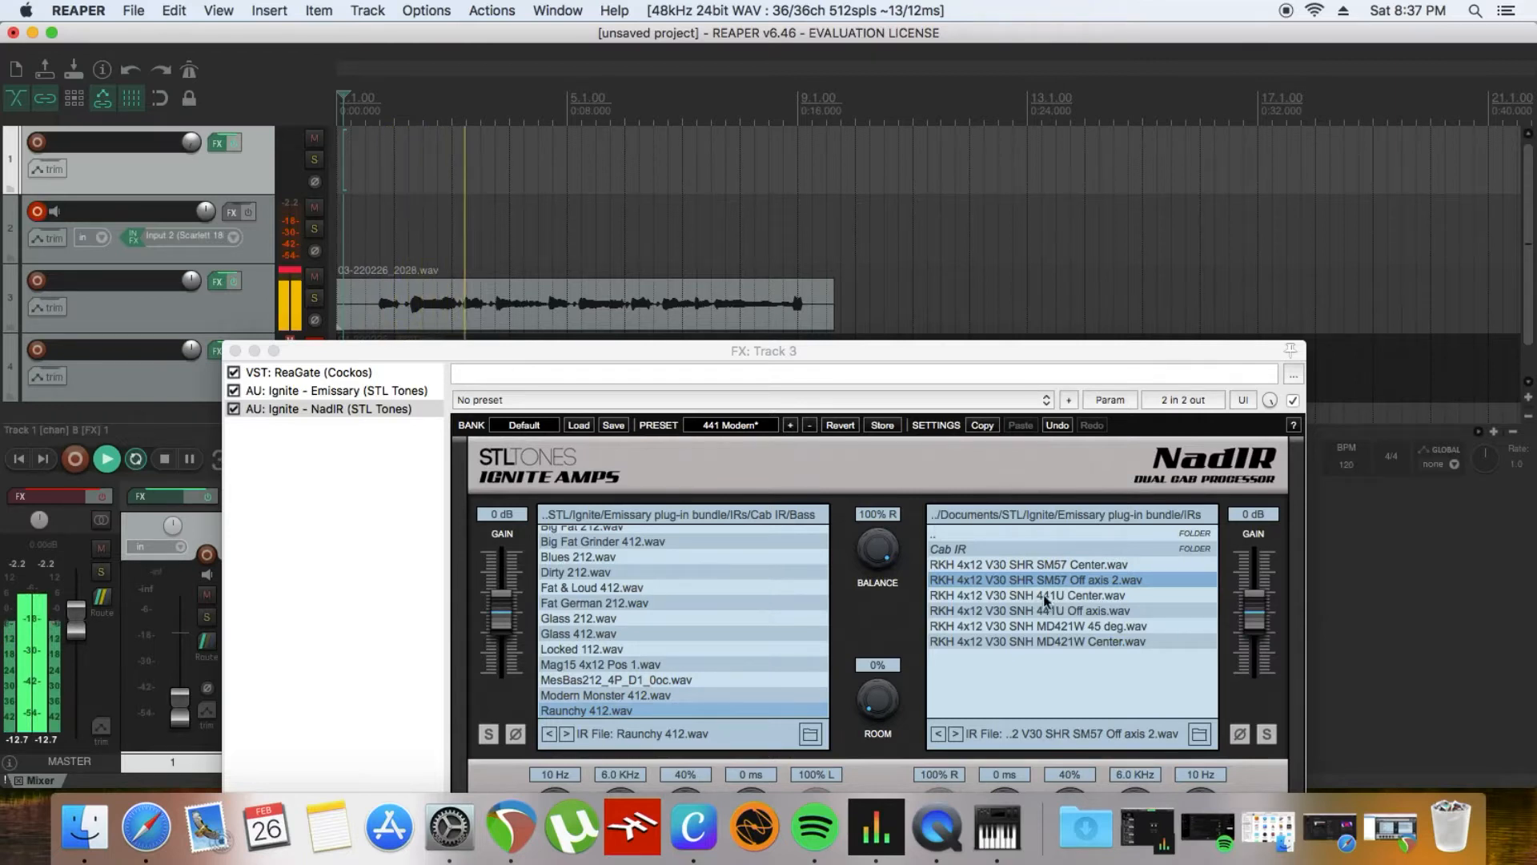
{"action": "left_click", "coordinate": [1001, 564]}
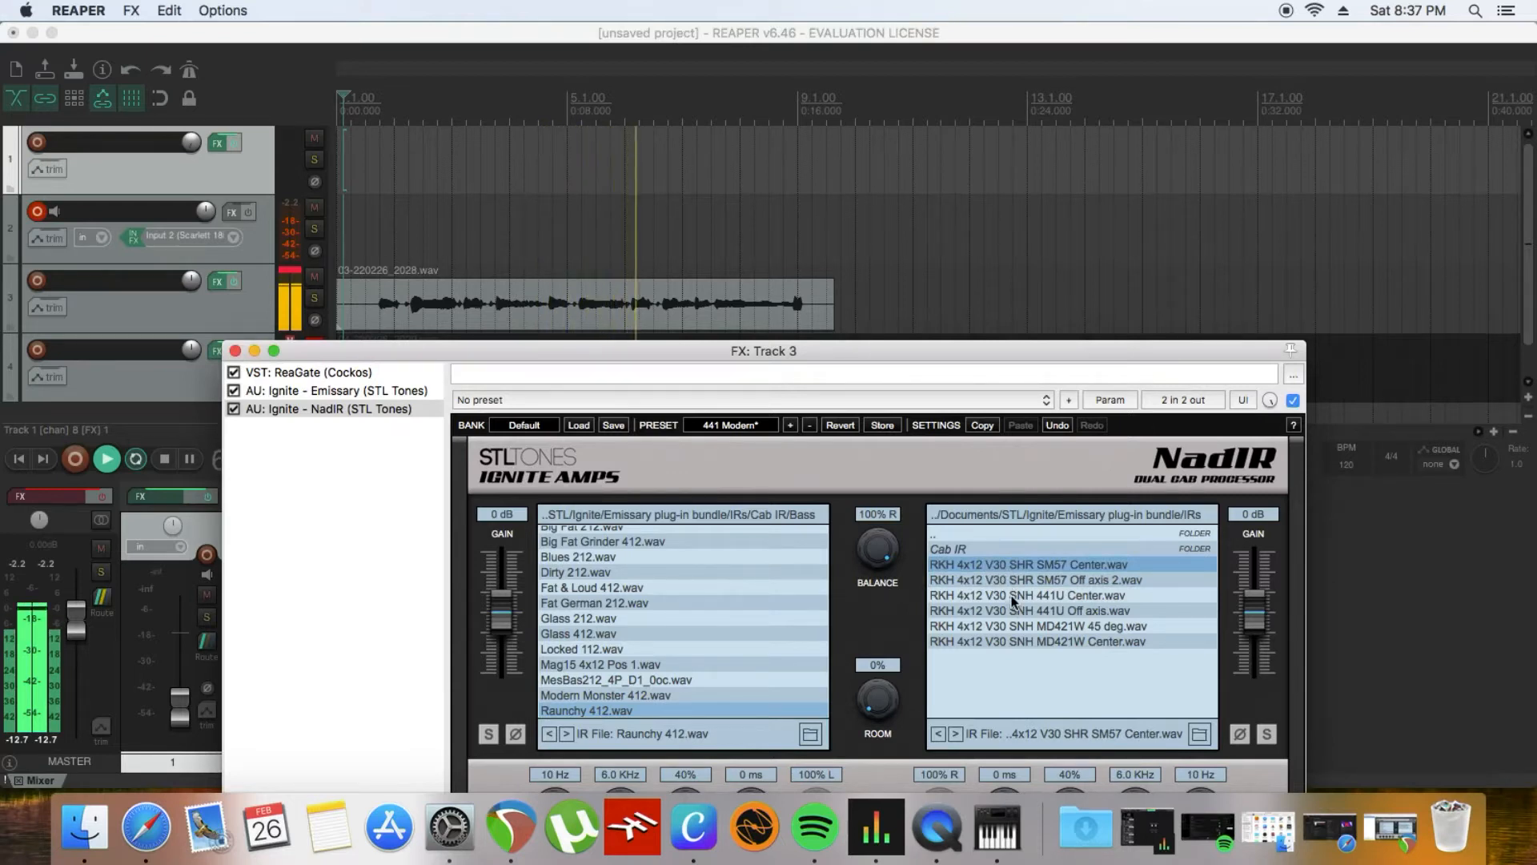
{"action": "left_click", "coordinate": [1013, 596]}
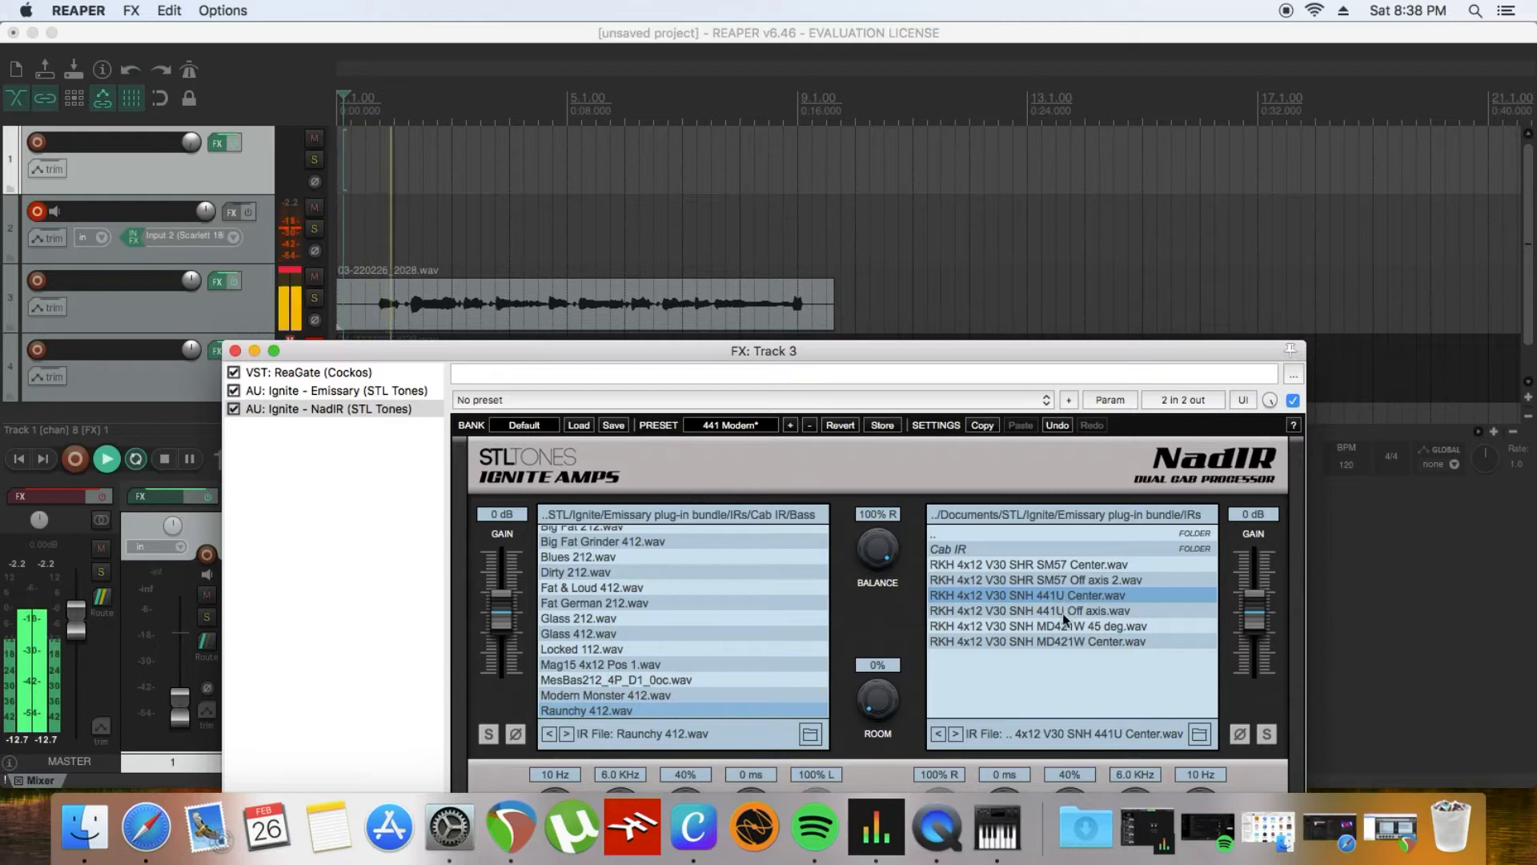
{"action": "left_click", "coordinate": [194, 464]}
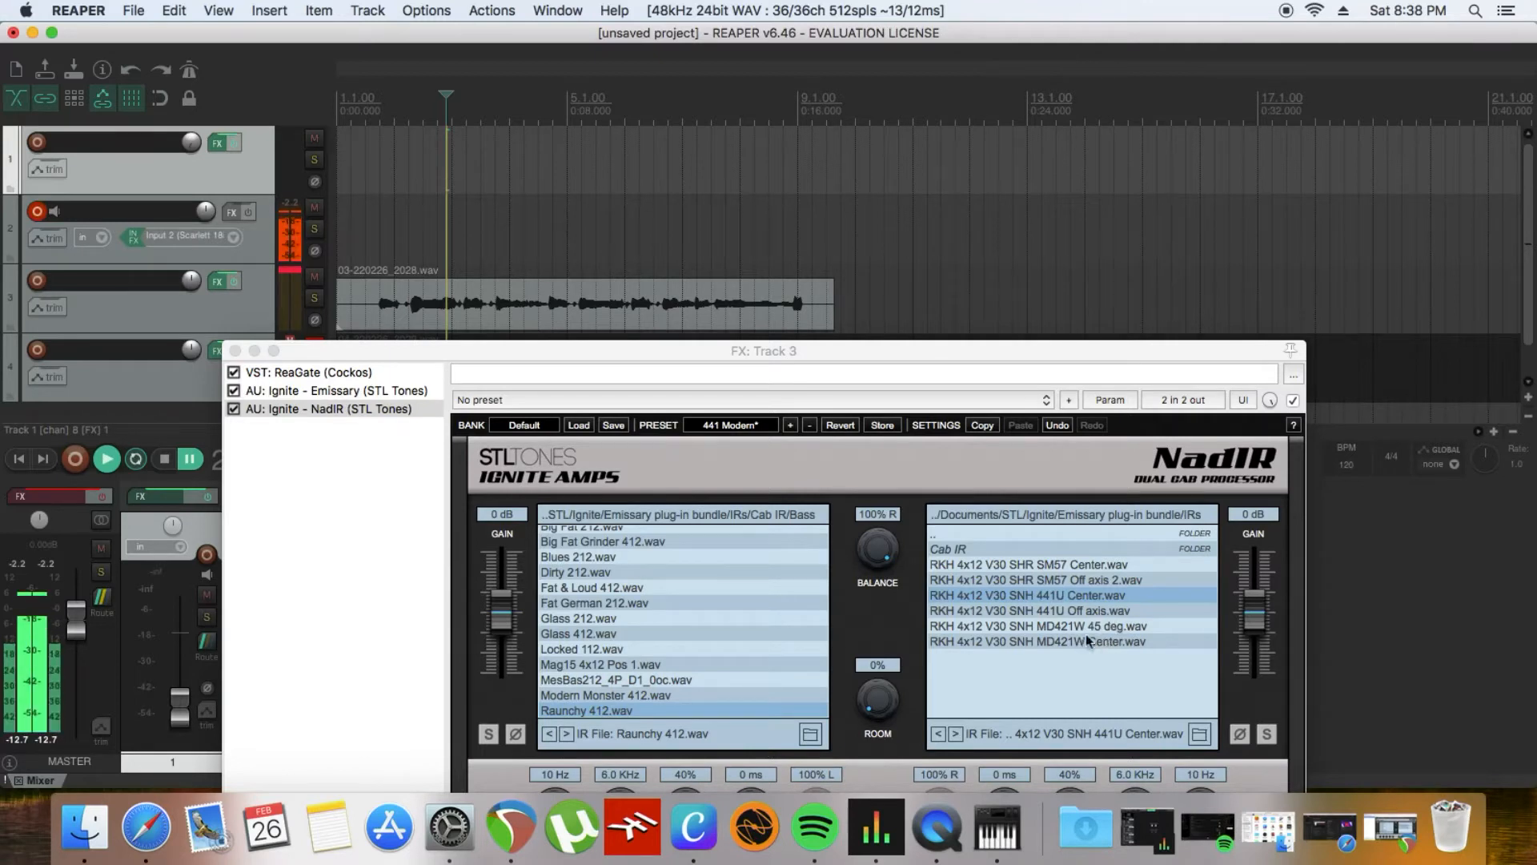
Resume playback and audition the right-channel SNH 441U Off axis and MD421W 45 deg impulse responses, ending on RKH 4x12 V30 SNH MD421W Center.wav
{"action": "left_click", "coordinate": [192, 460]}
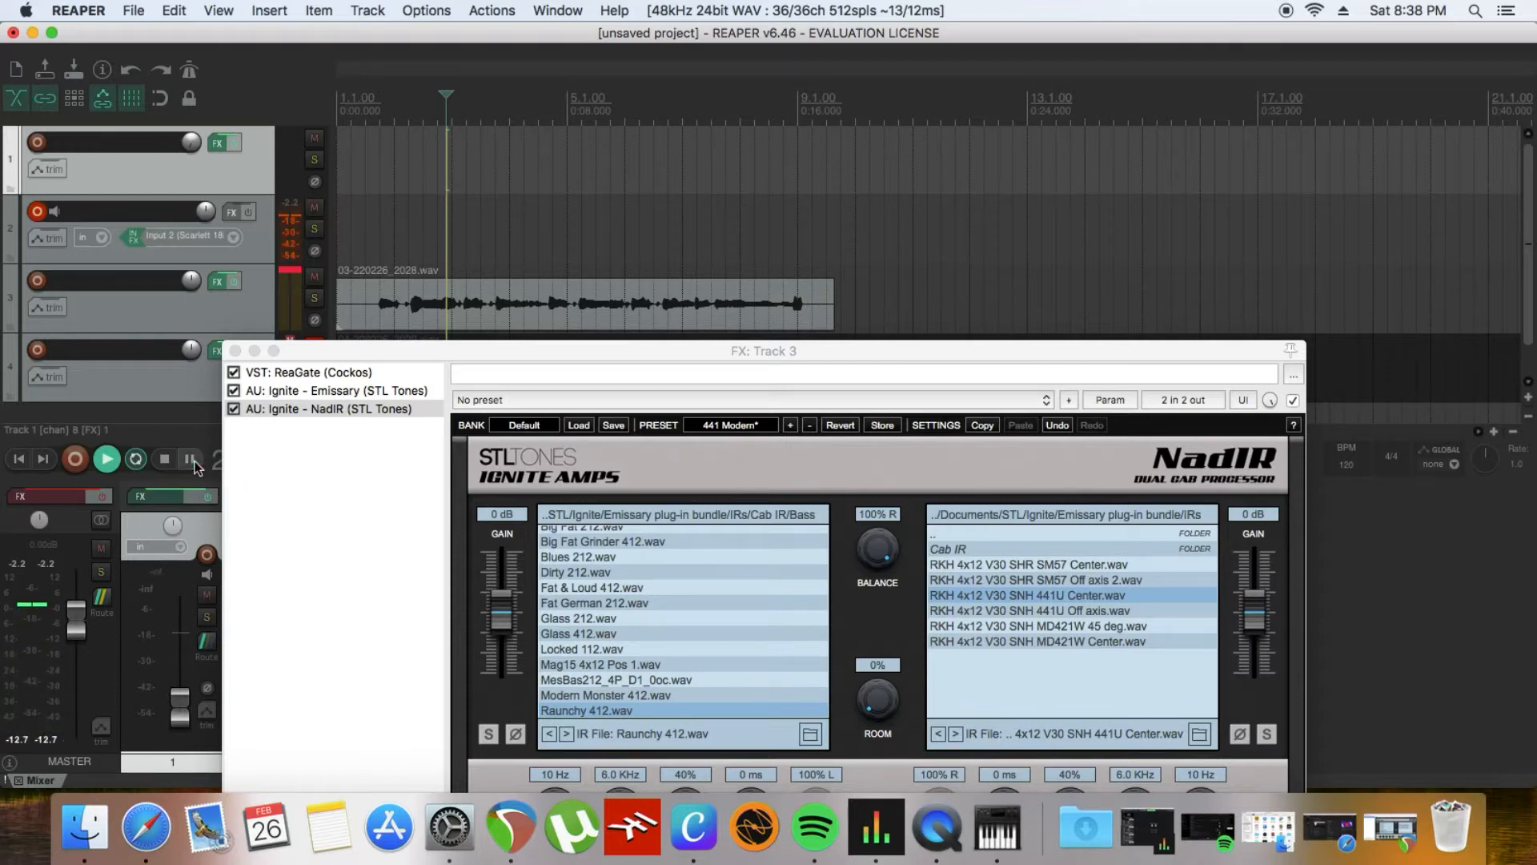
{"action": "left_click", "coordinate": [1055, 612]}
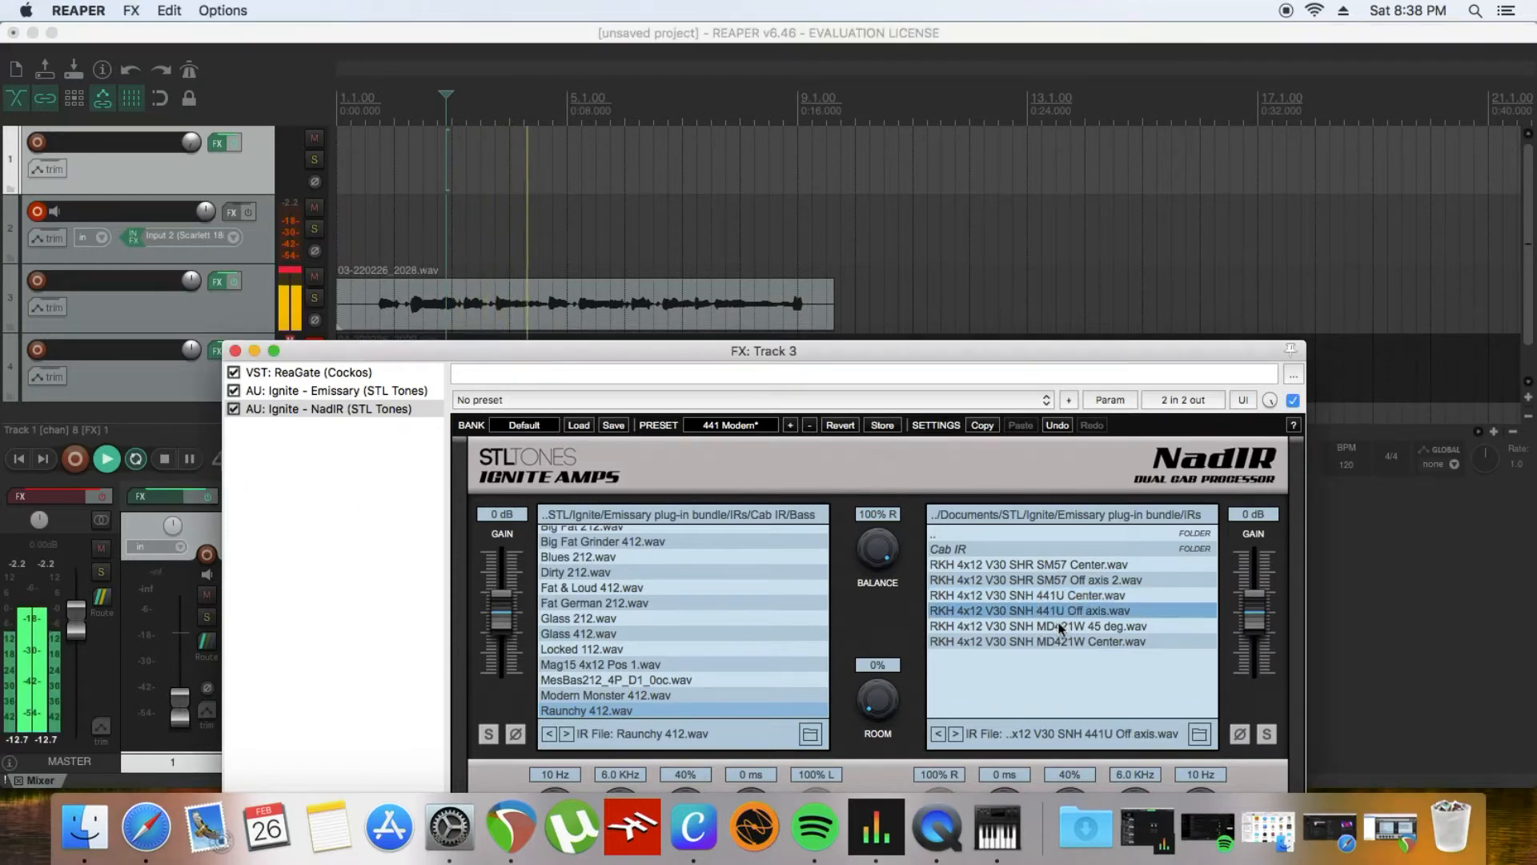
{"action": "left_click", "coordinate": [1057, 627]}
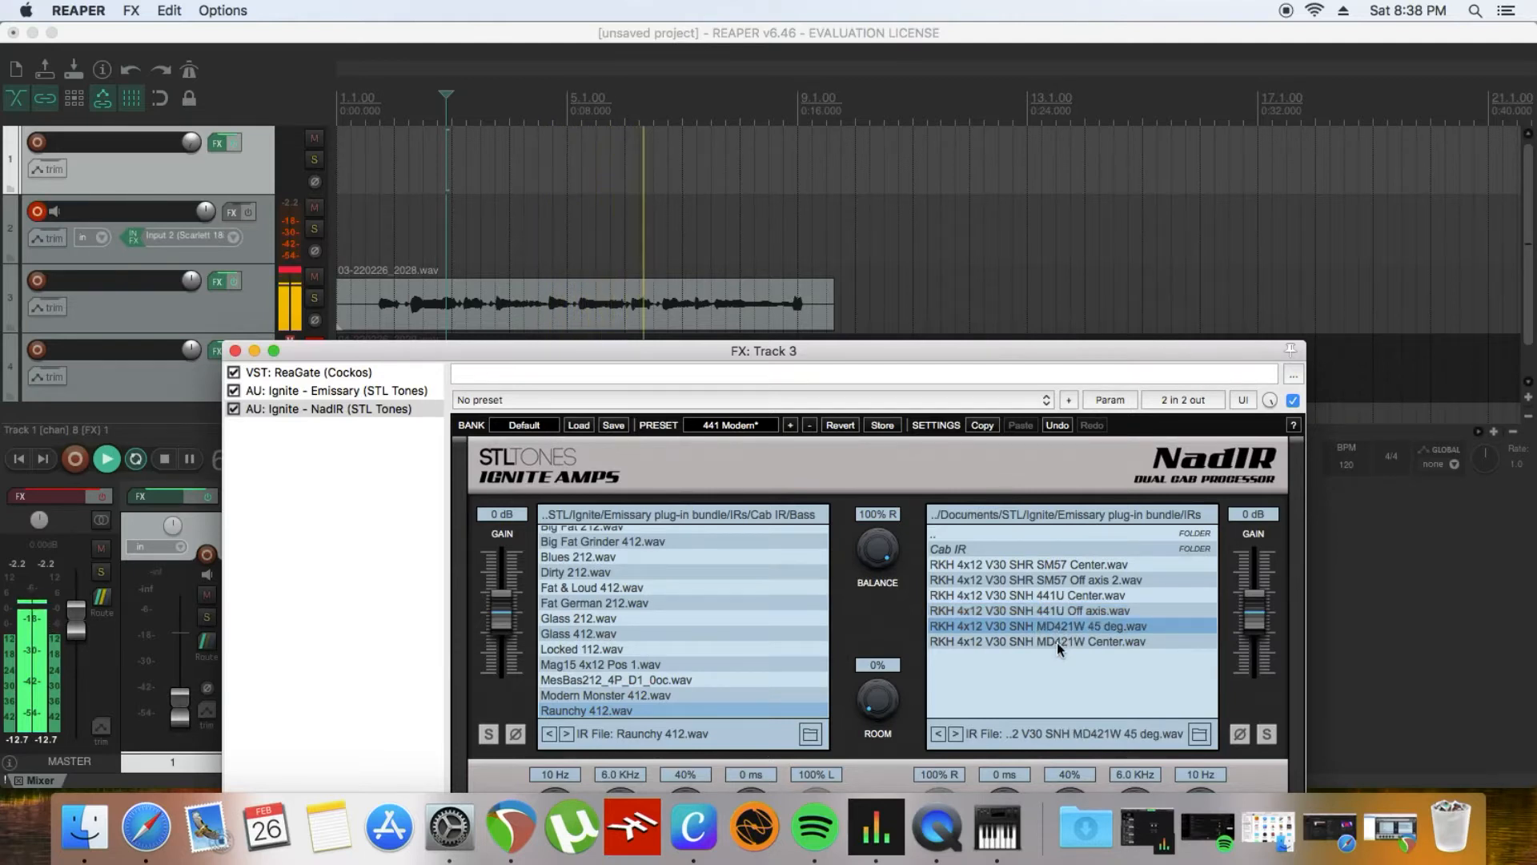
{"action": "left_click", "coordinate": [1056, 642]}
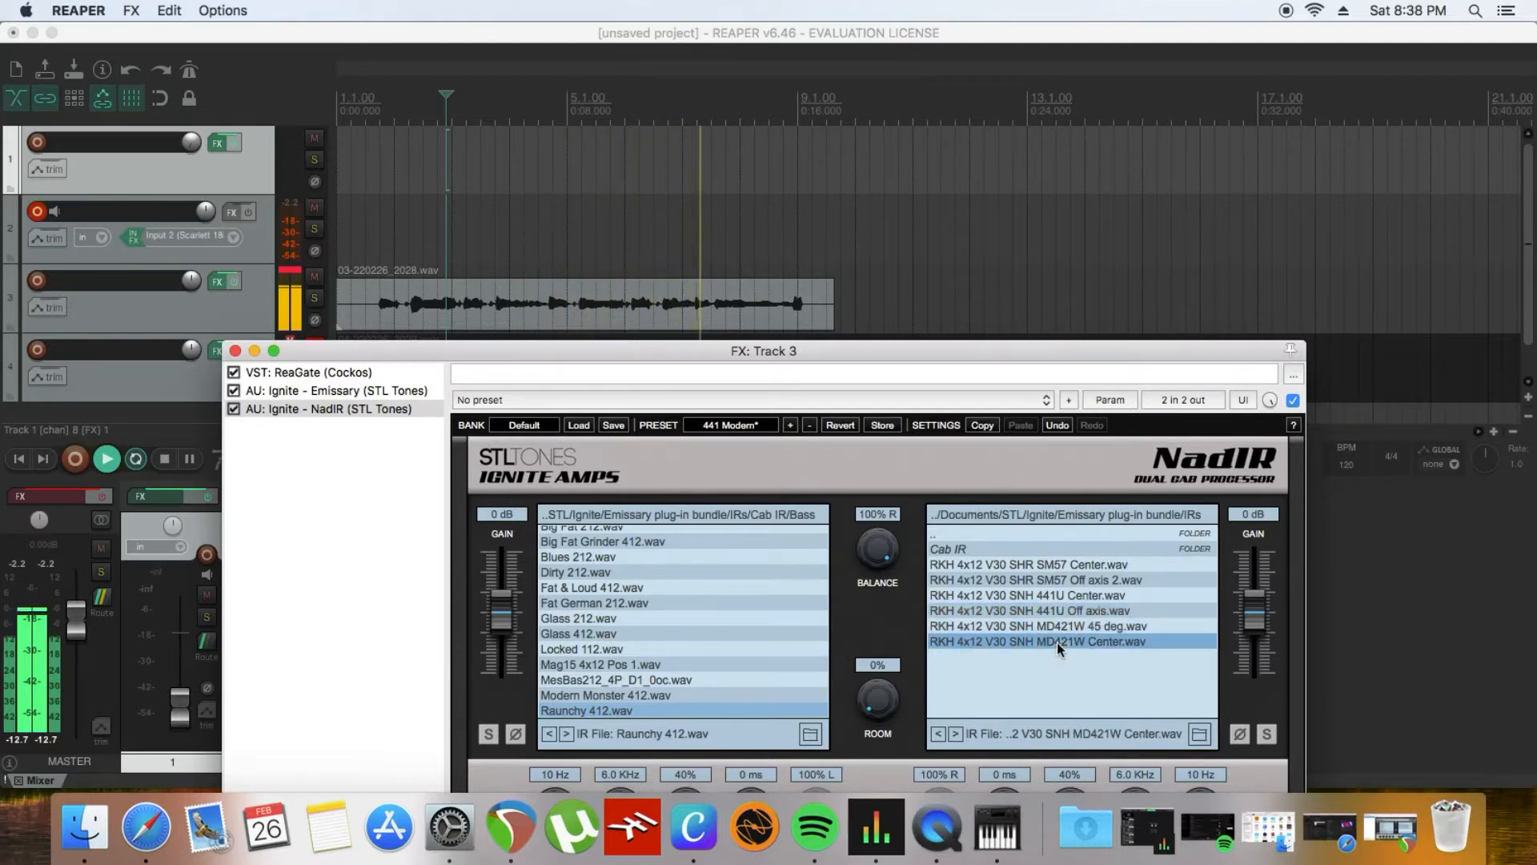
{"action": "left_click", "coordinate": [190, 459]}
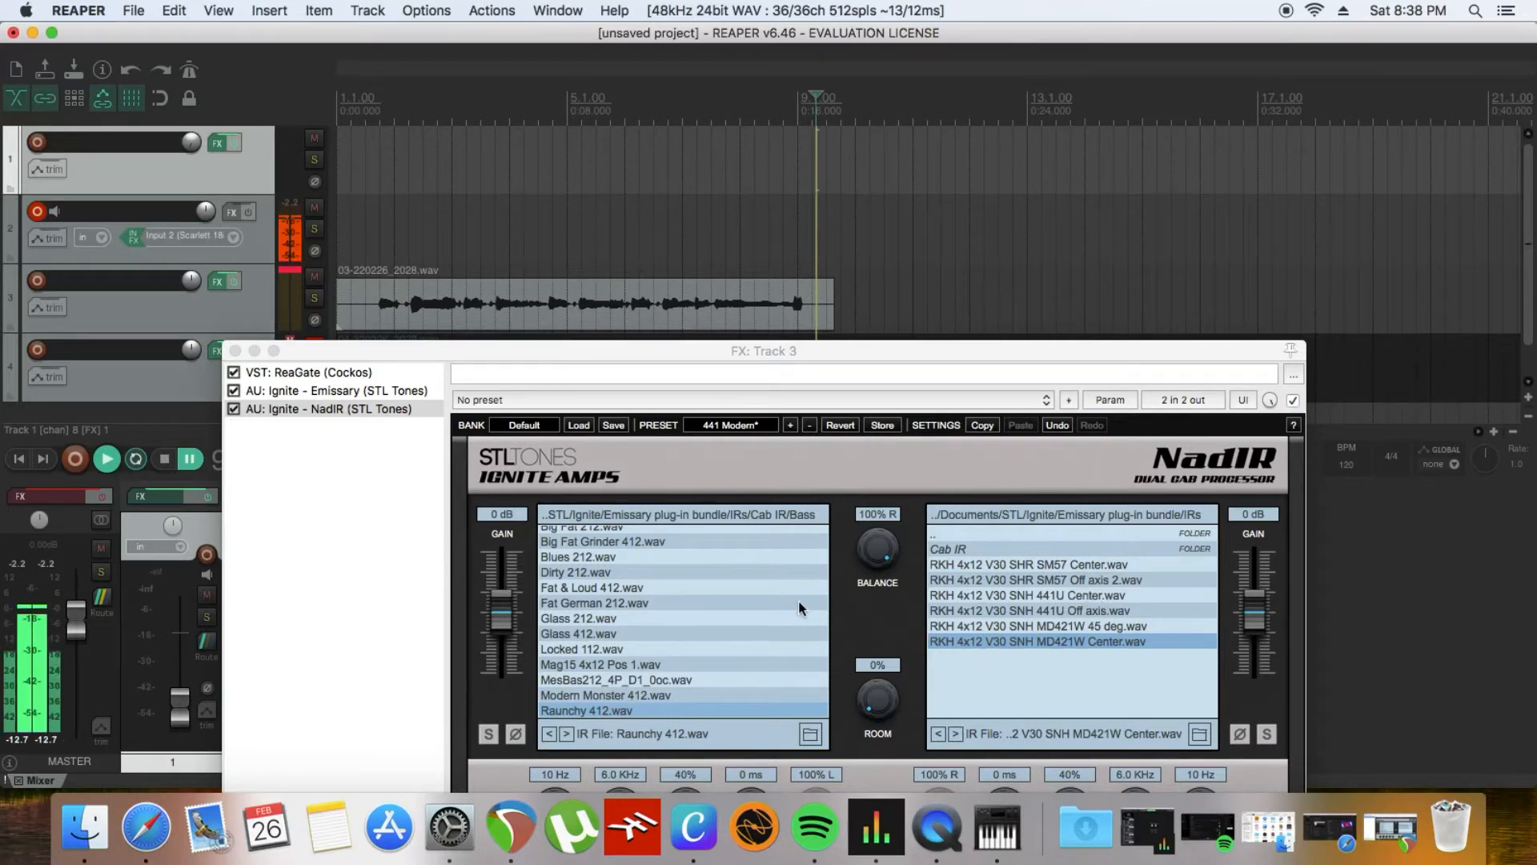
Set NadIR's Balance to 0% to blend both cabinets, and replay track 3 from near the start
{"action": "left_click_drag", "start_coordinate": [863, 559], "coordinate": [879, 647]}
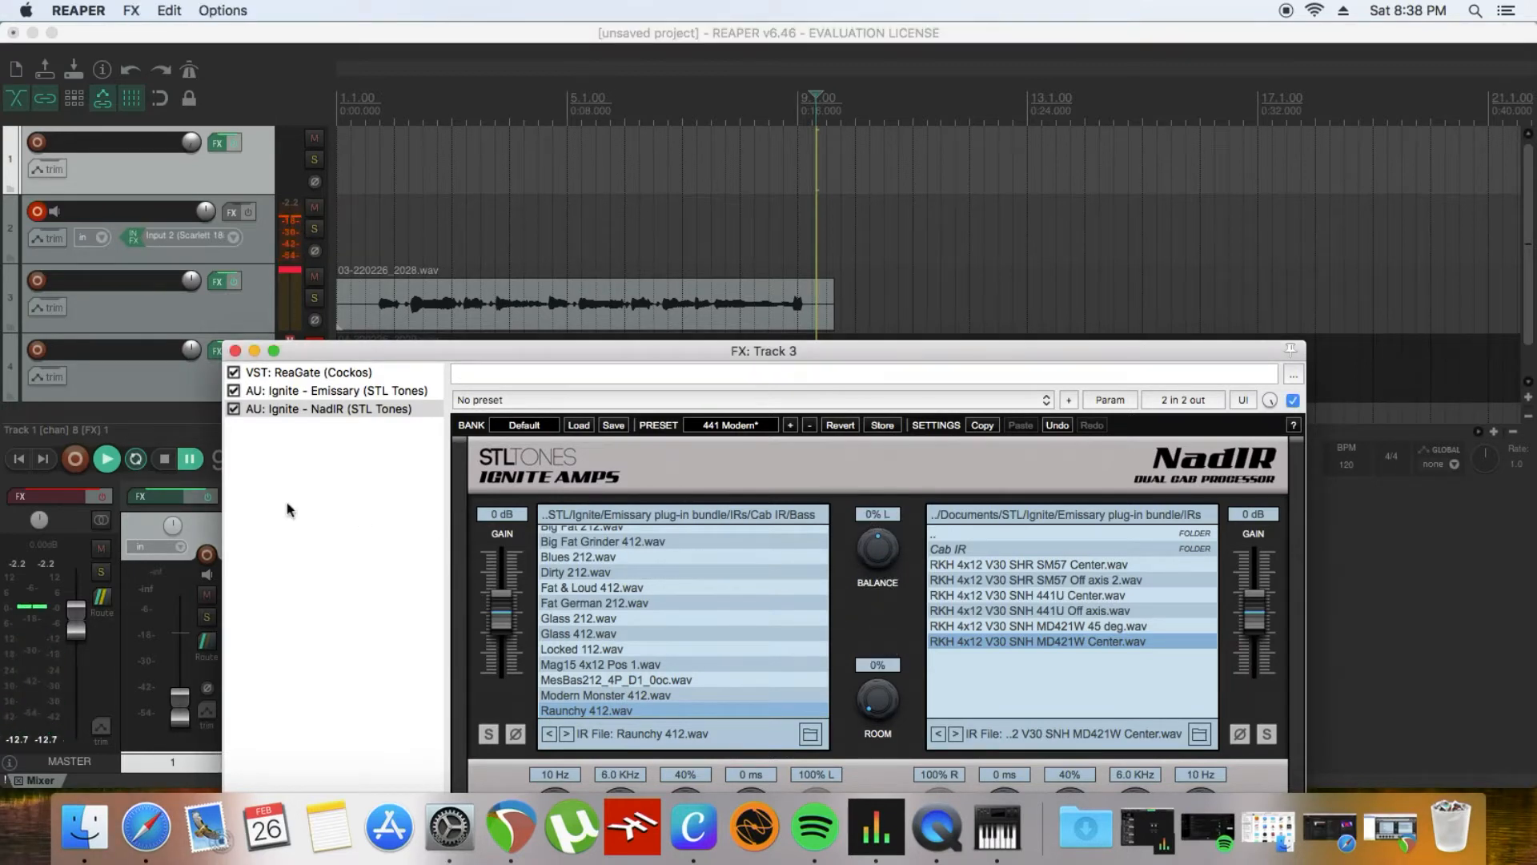
{"action": "left_click", "coordinate": [368, 238]}
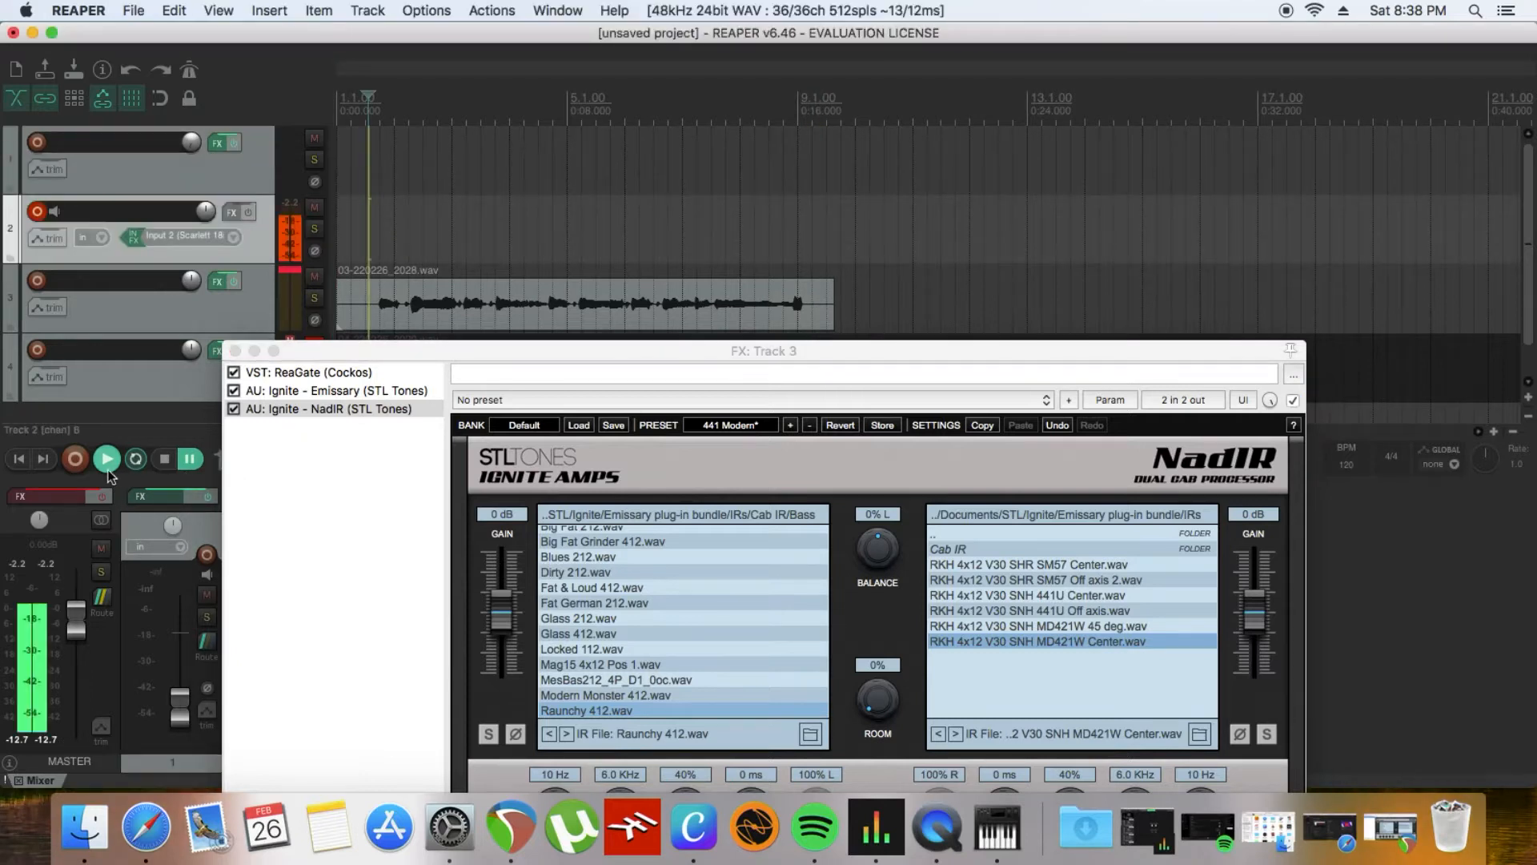
{"action": "left_click", "coordinate": [107, 463]}
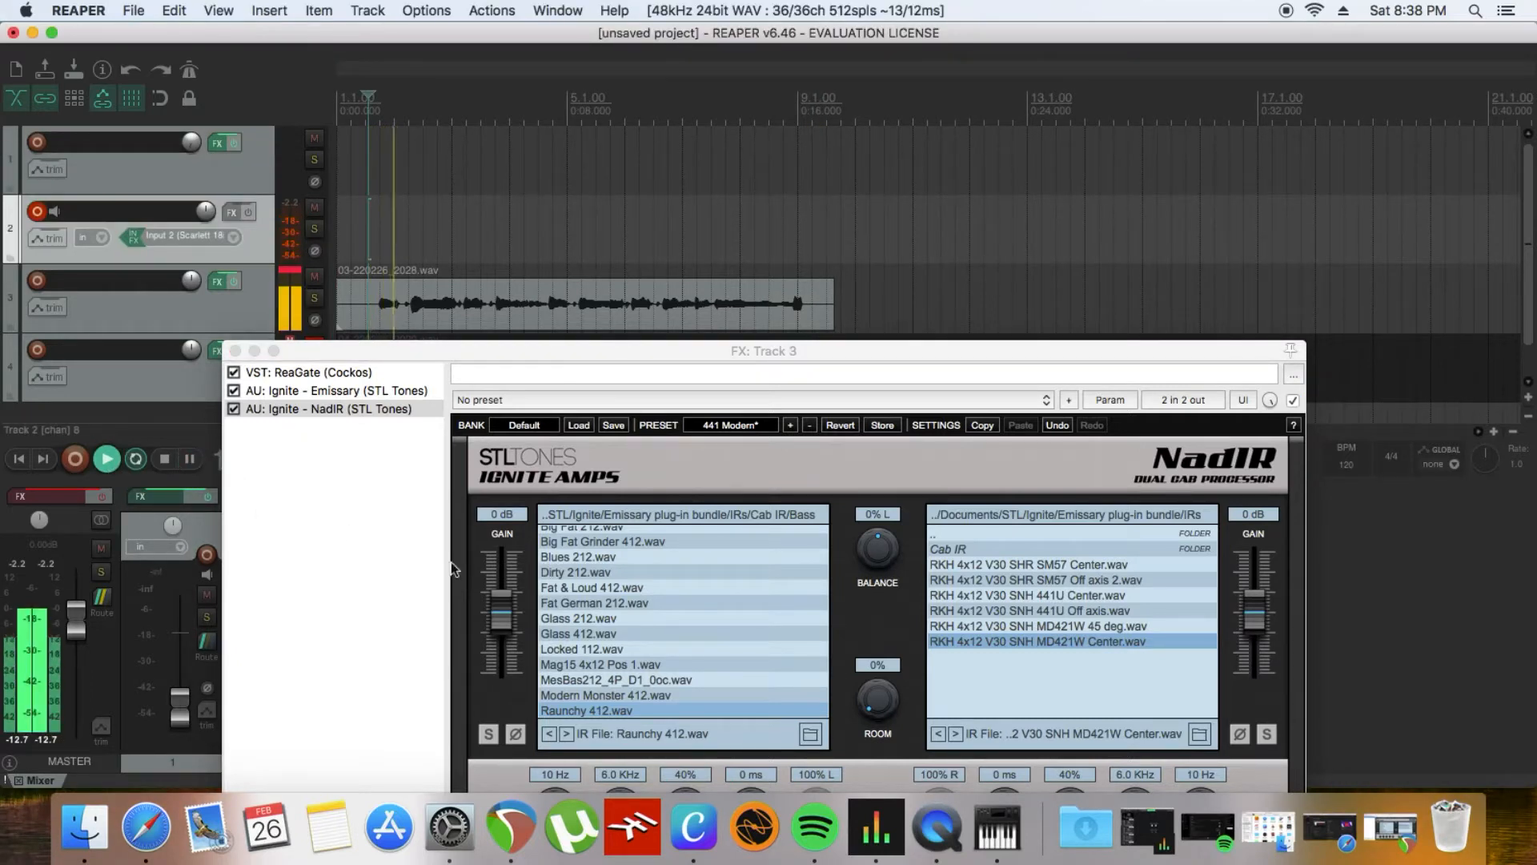
Load Modern Monster 412.wav as the left-channel impulse response, try the Balance and reset it to 0%, and close track 3's effects window
{"action": "left_click", "coordinate": [651, 696]}
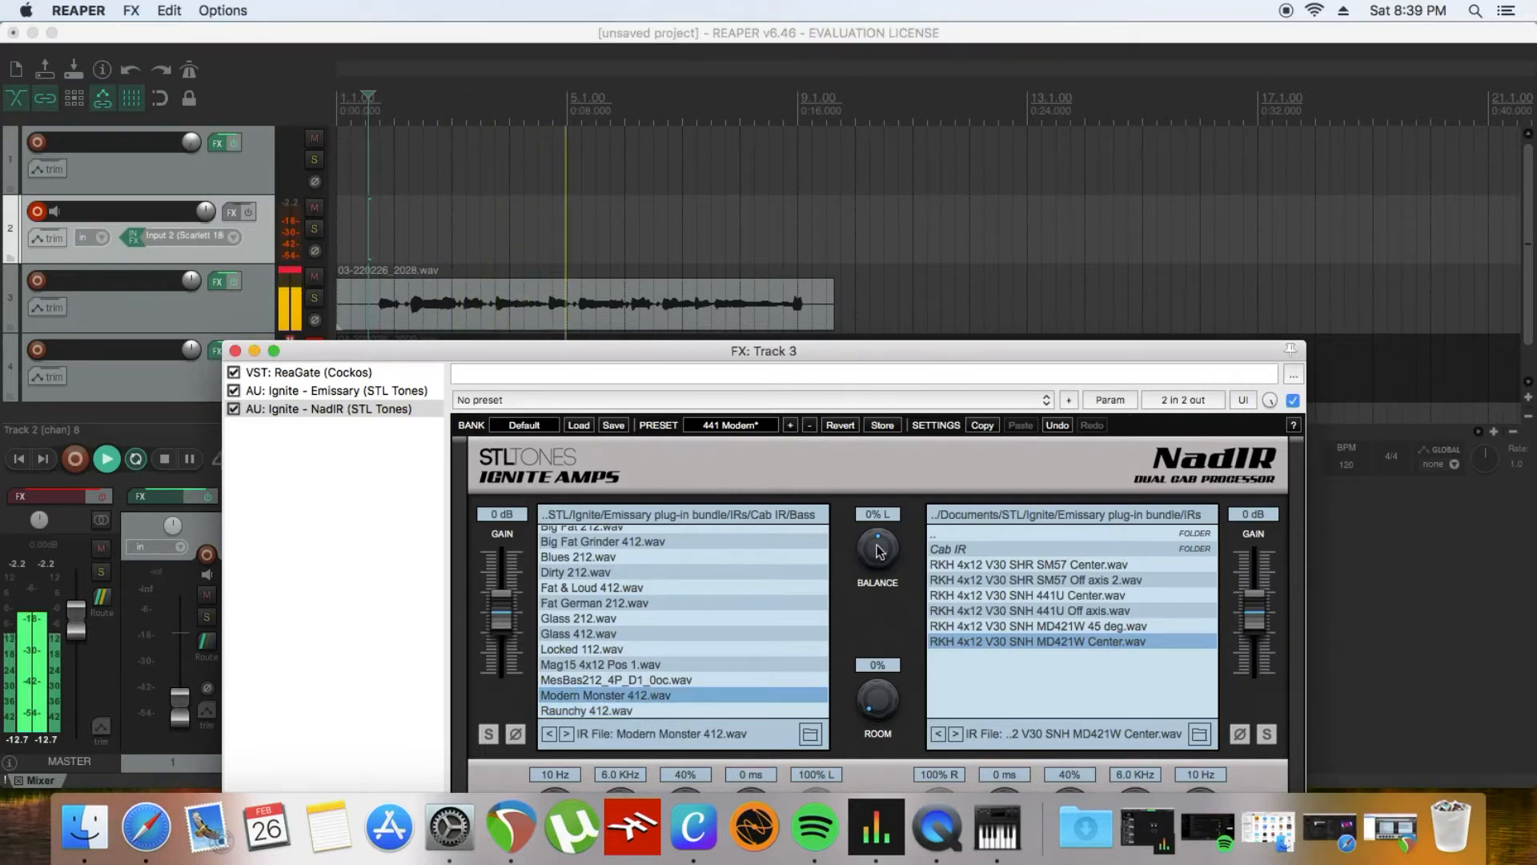
{"action": "mouse_move", "coordinate": [877, 551]}
{"action": "left_mouse_down"}
{"action": "mouse_move", "coordinate": [878, 584]}
{"action": "mouse_move", "coordinate": [881, 524]}
{"action": "left_mouse_up"}
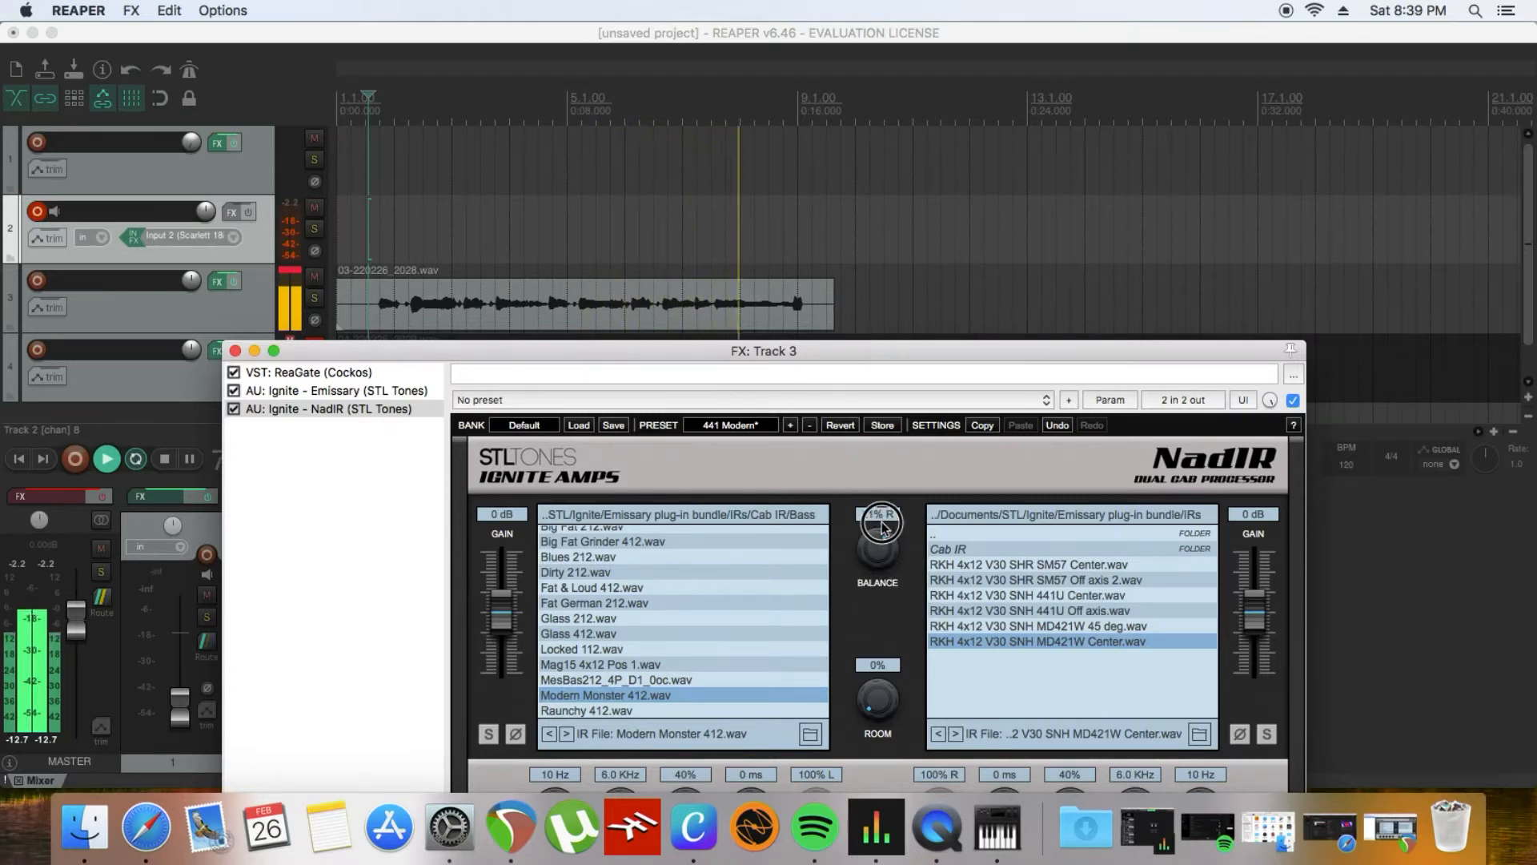
{"action": "double_click", "coordinate": [884, 548]}
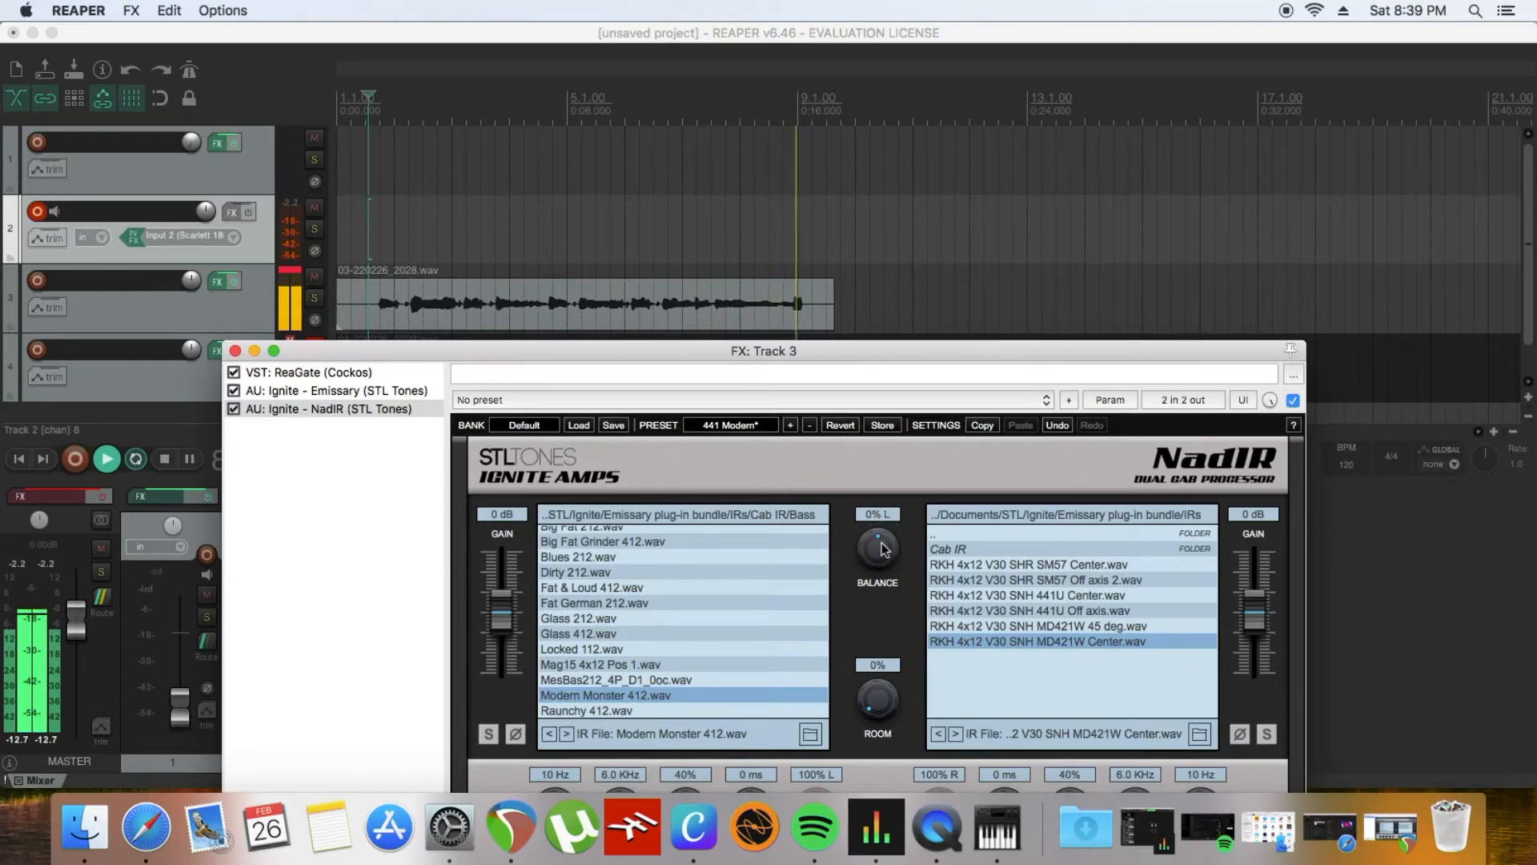
{"action": "left_click", "coordinate": [189, 457]}
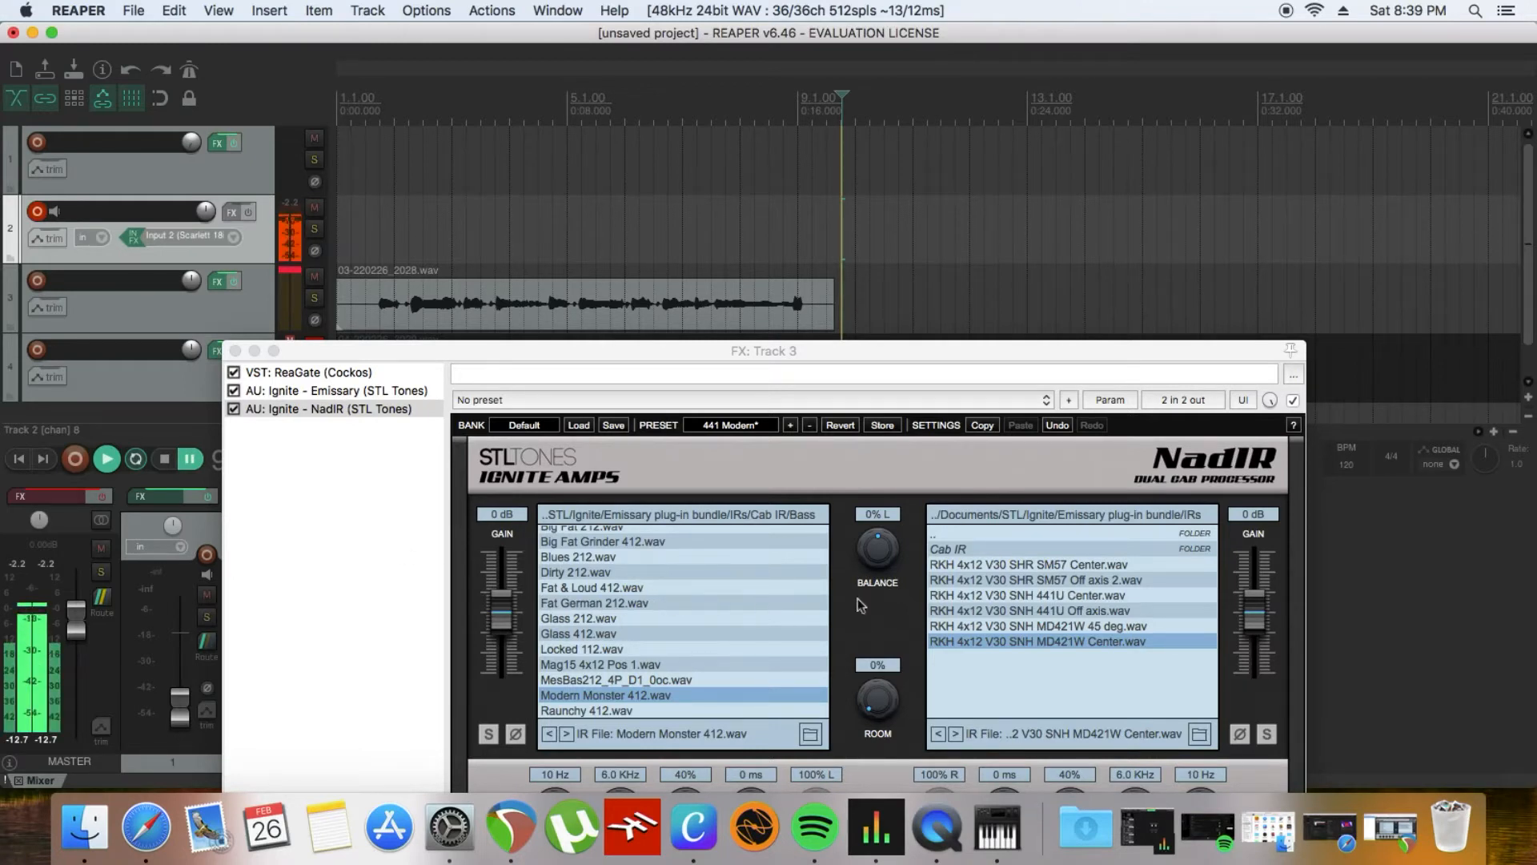
{"action": "left_click", "coordinate": [235, 350]}
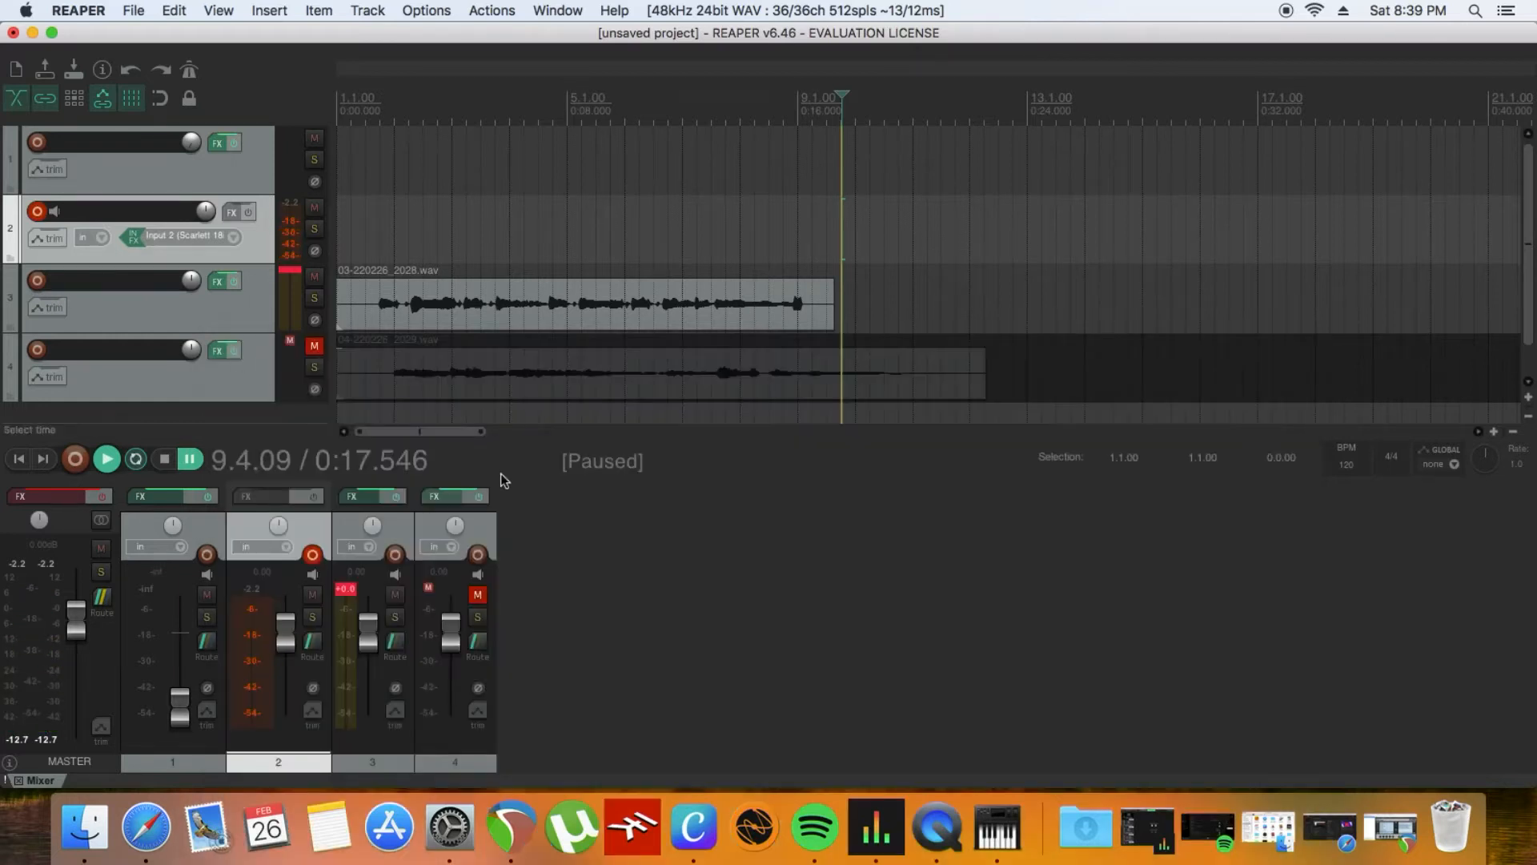
Return to the project start, unmute track 4 and mute track 3
{"action": "left_click", "coordinate": [19, 458]}
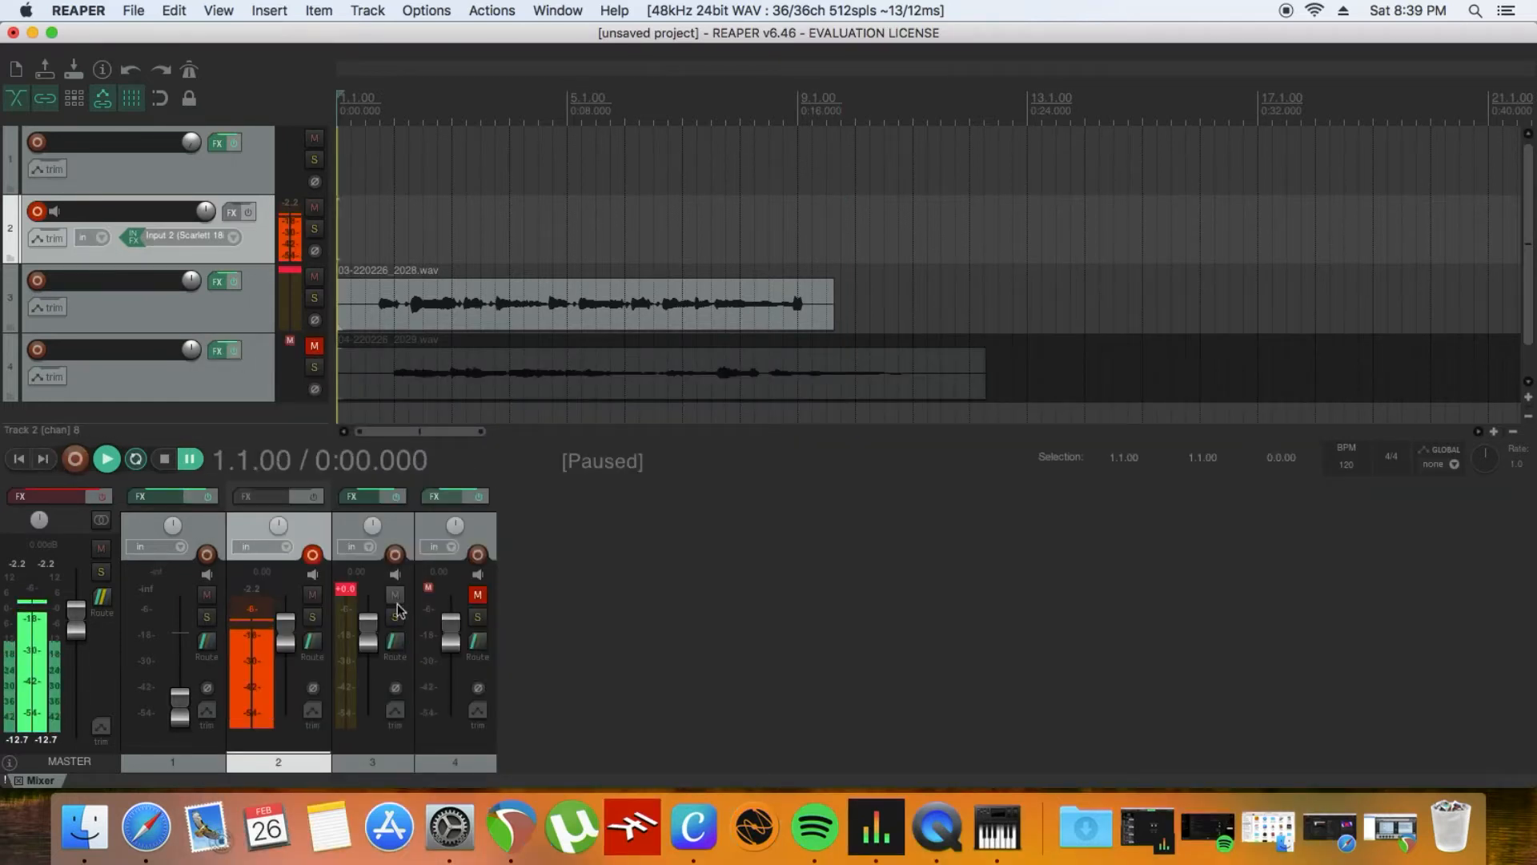
{"action": "left_click", "coordinate": [477, 594]}
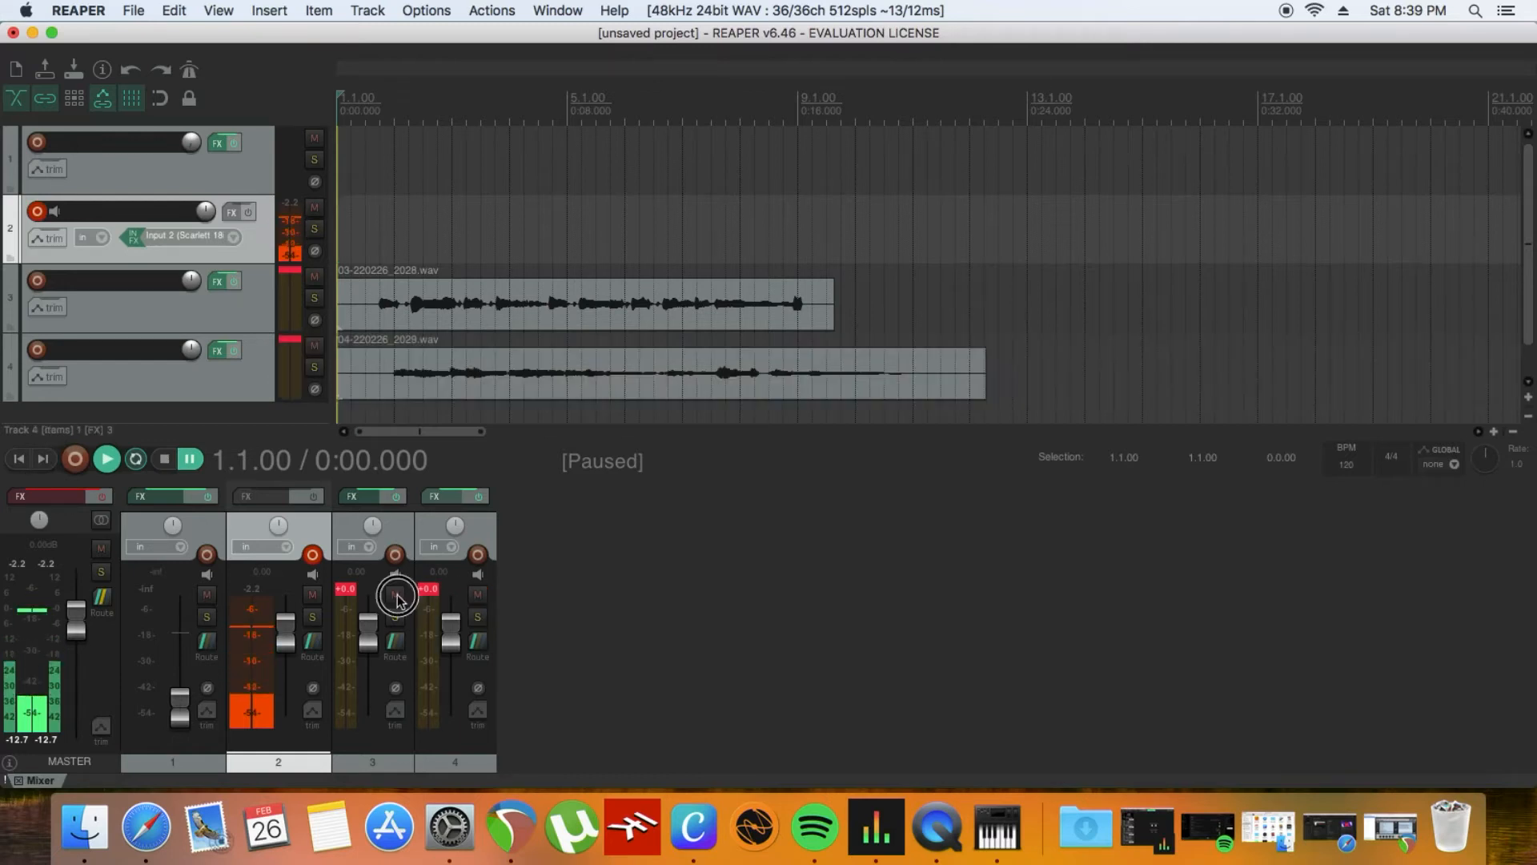
{"action": "left_click", "coordinate": [394, 594]}
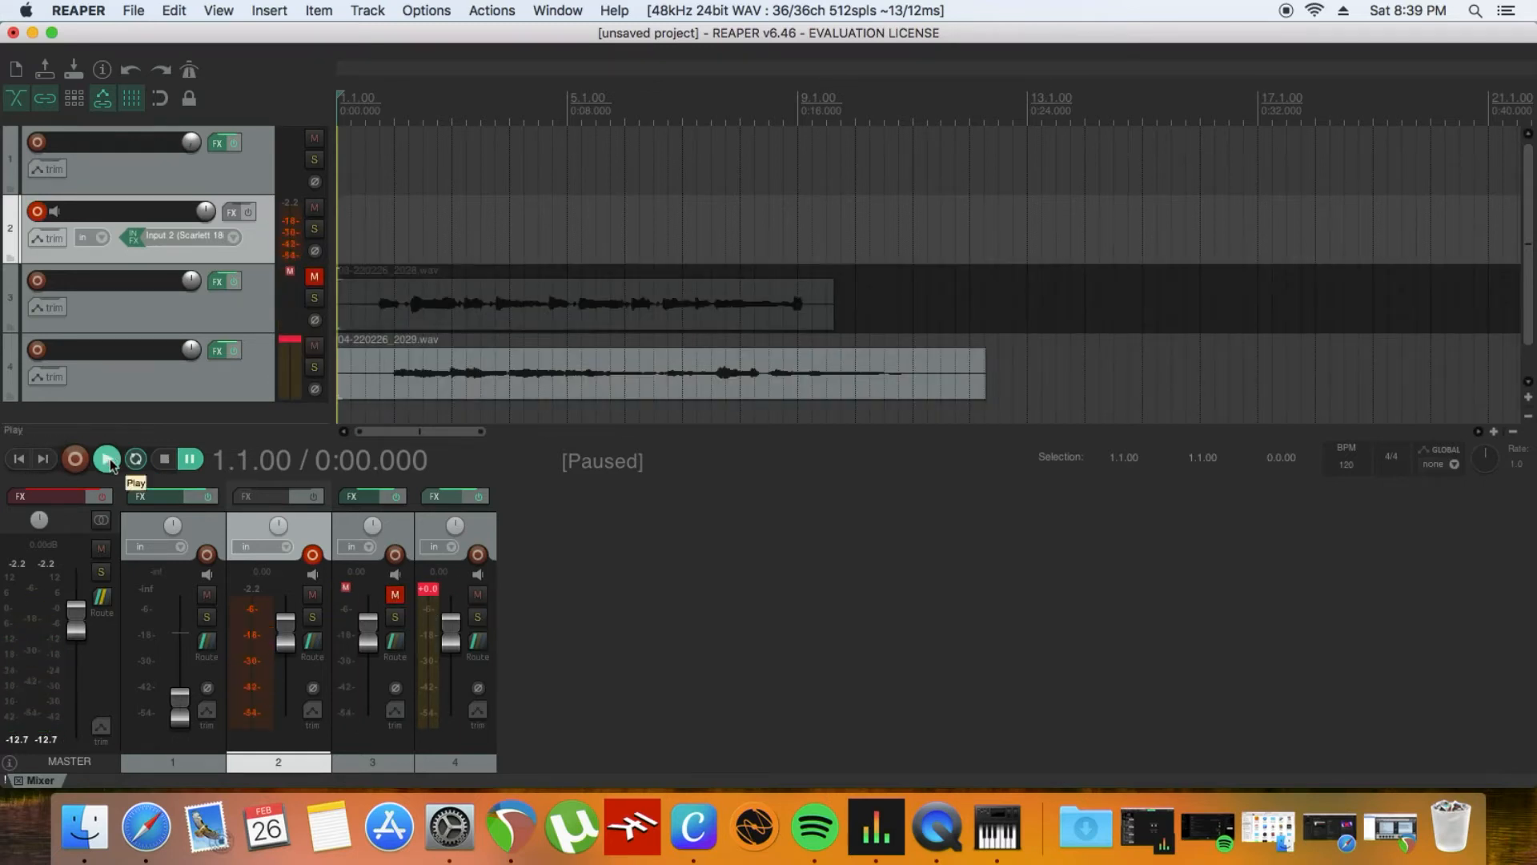
Open track 4's NadIR cab processor and load The Modern 412.wav as its left-channel impulse response
{"action": "left_click", "coordinate": [447, 501]}
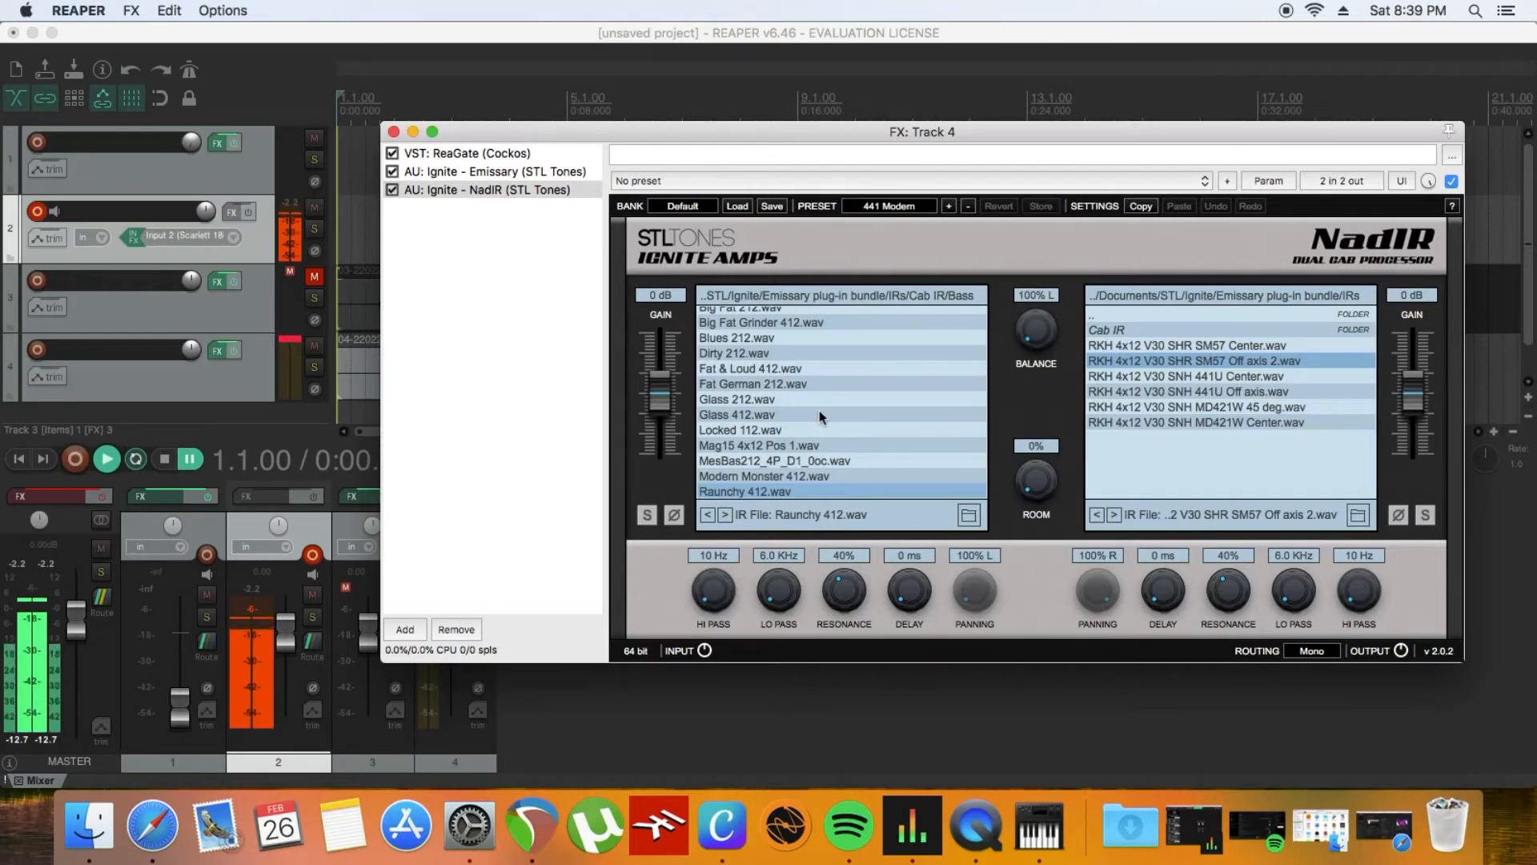
{"action": "scroll", "coordinate": [819, 411], "scroll_direction": "down", "scroll_amount": 3}
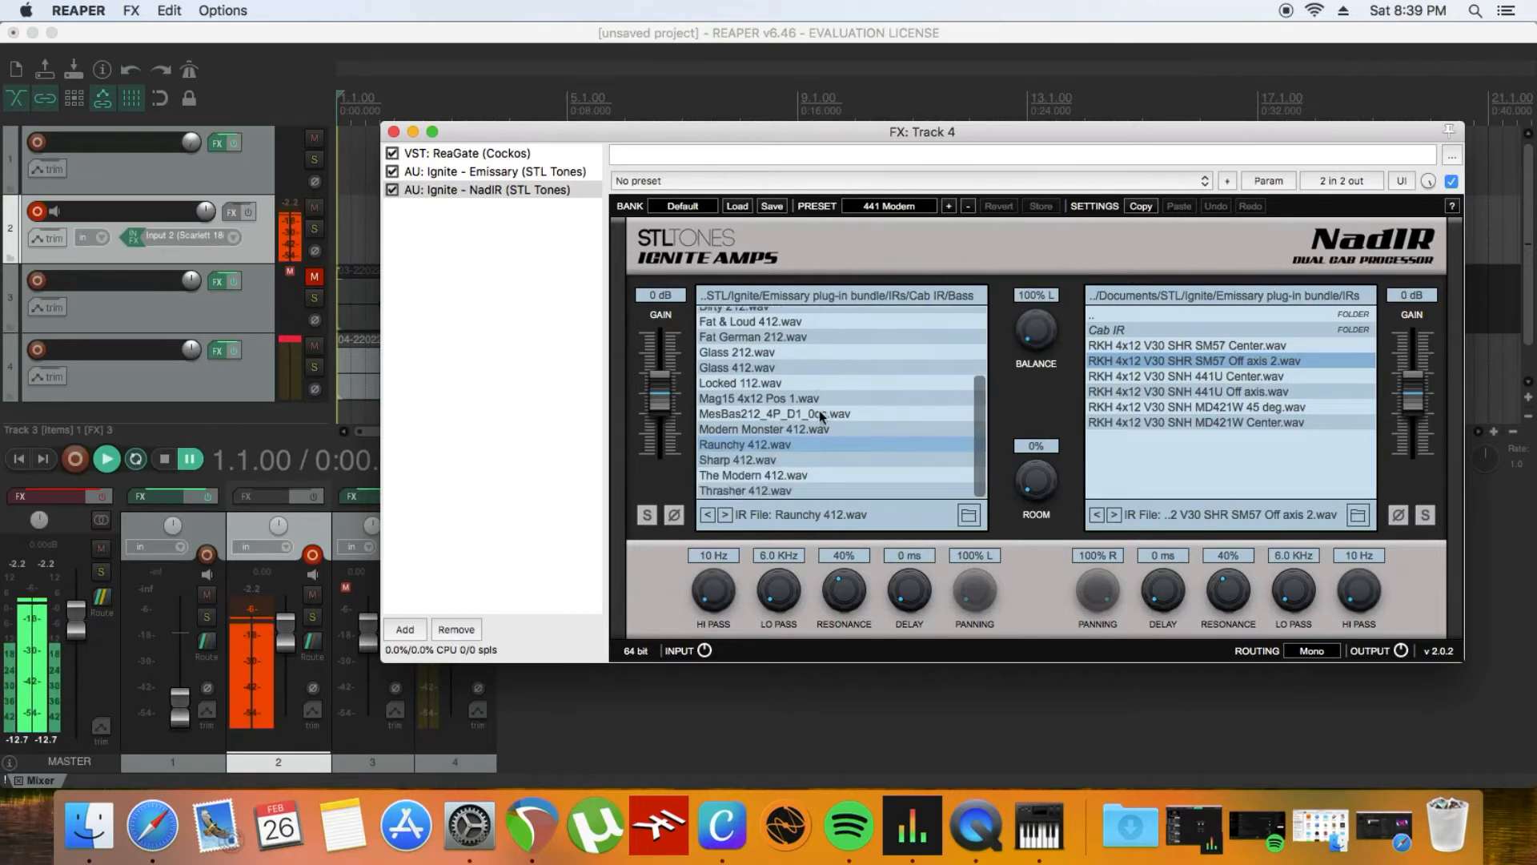
{"action": "left_click", "coordinate": [780, 474]}
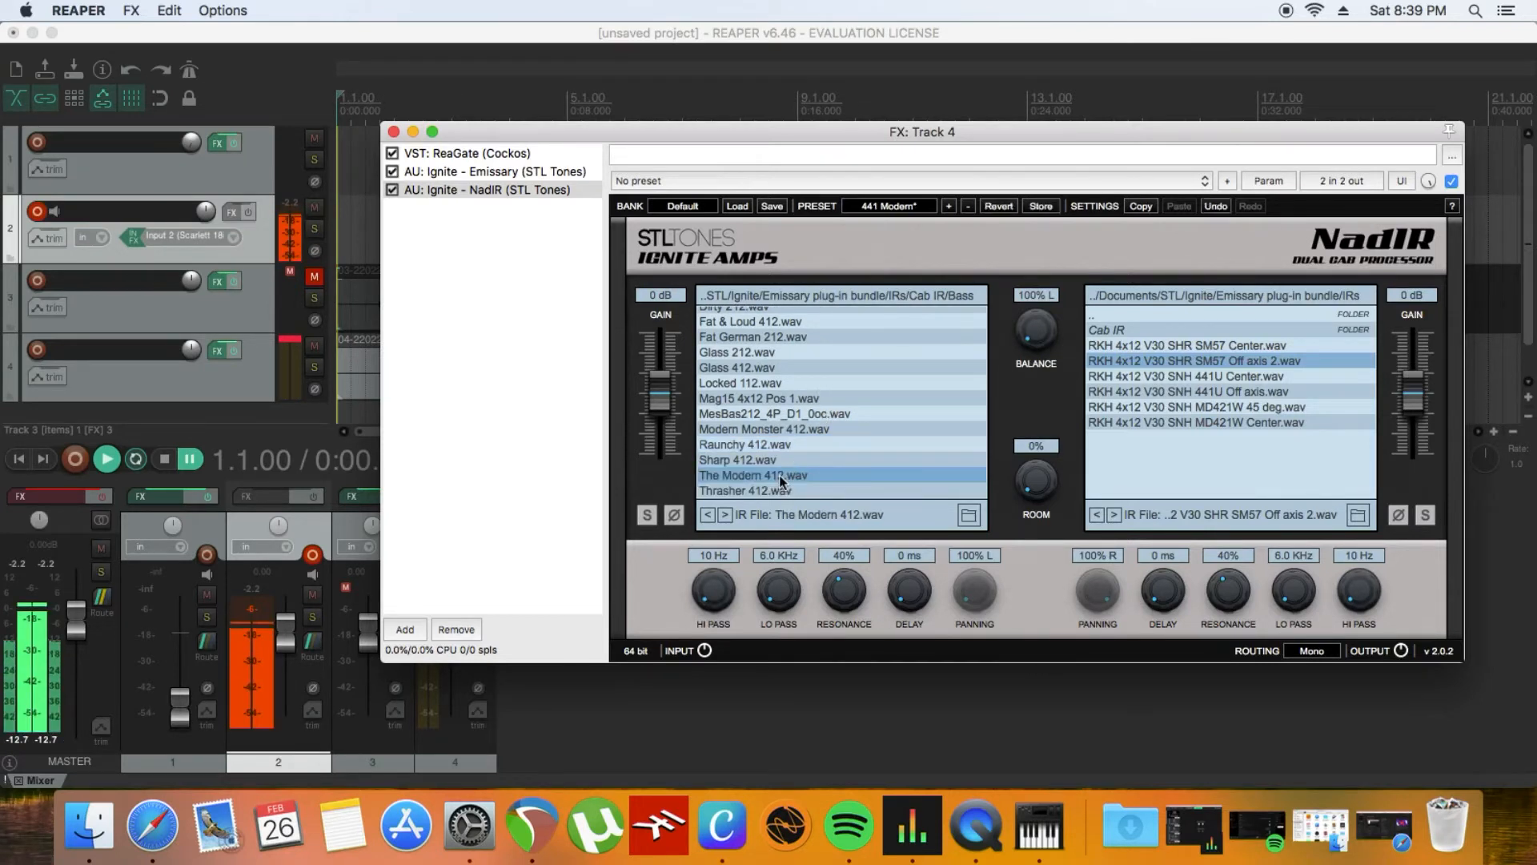
Load RKH 4x12 V30 SHR SM57 Center.wav as track 4's right-channel impulse response, set the Balance to 0% and play the track
{"action": "left_click", "coordinate": [1204, 345]}
{"action": "left_click_drag", "start_coordinate": [1043, 332], "coordinate": [1039, 244]}
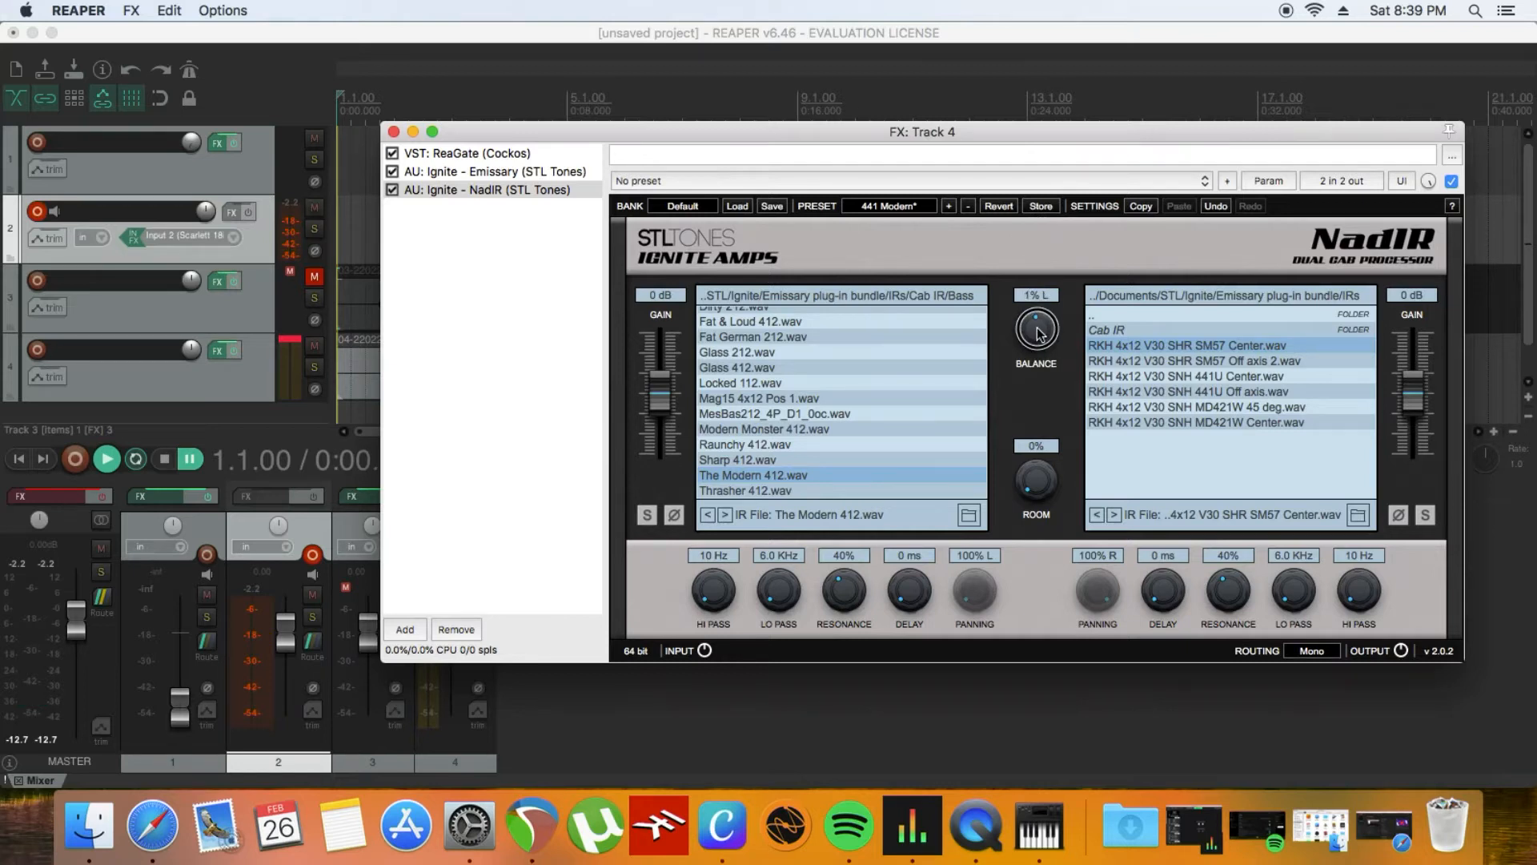
{"action": "left_click_drag", "start_coordinate": [1037, 329], "coordinate": [1036, 328]}
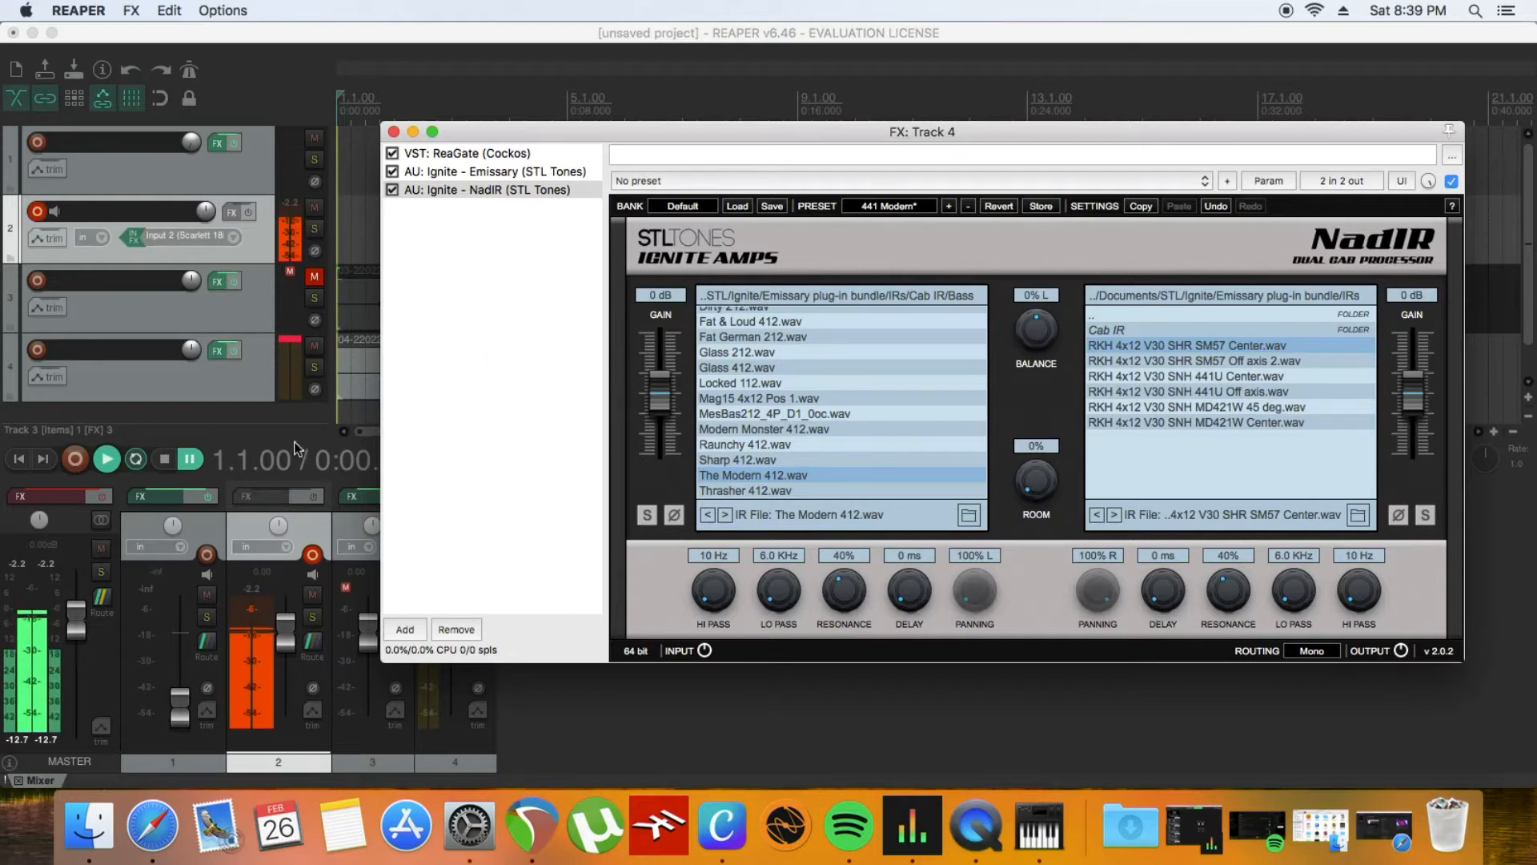
{"action": "left_click", "coordinate": [107, 460]}
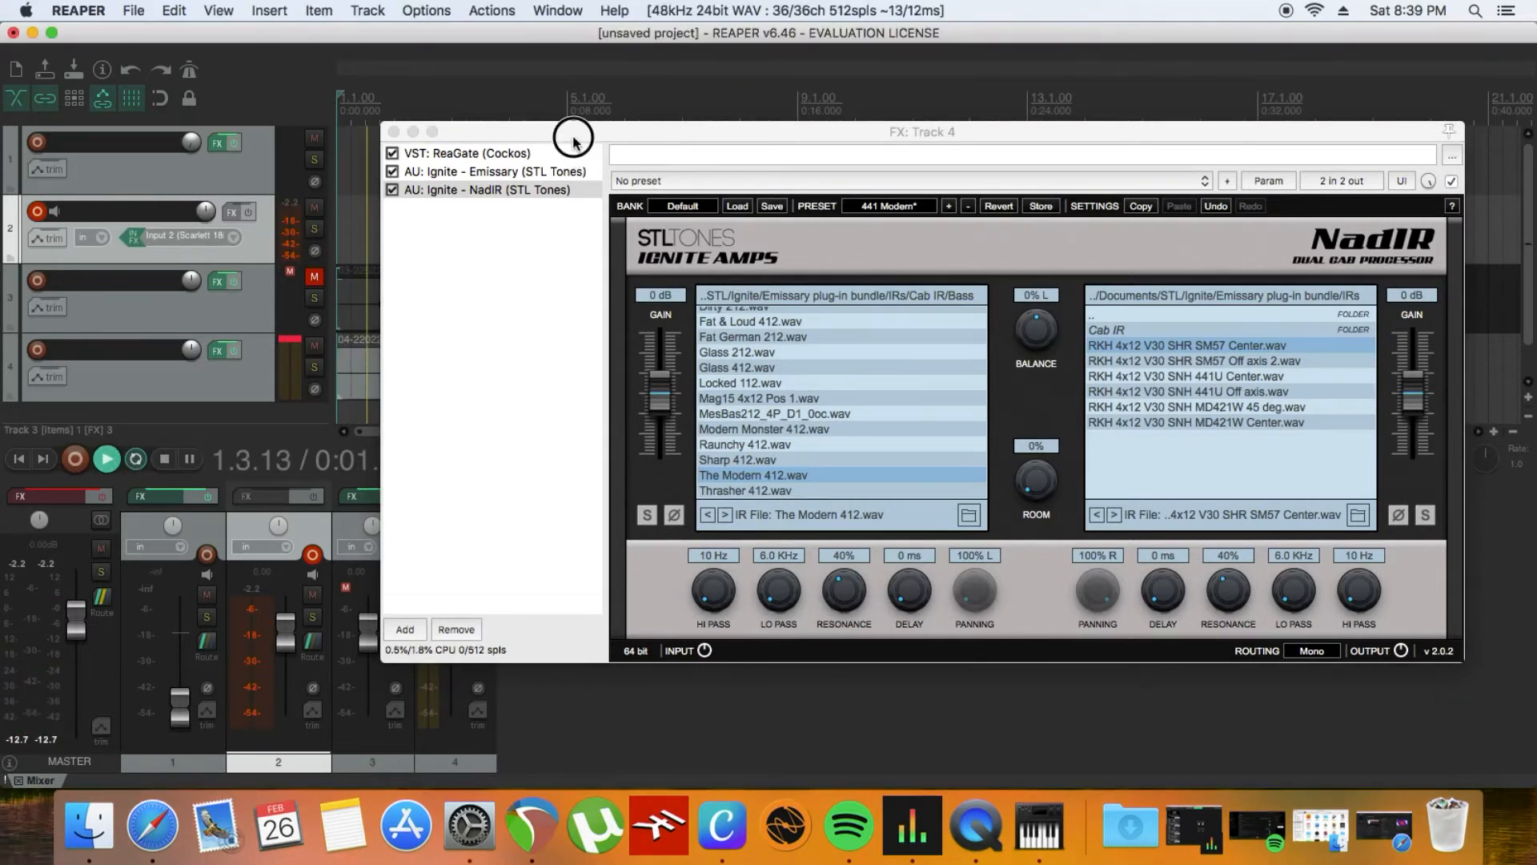
{"action": "left_click_drag", "start_coordinate": [573, 139], "coordinate": [617, 190]}
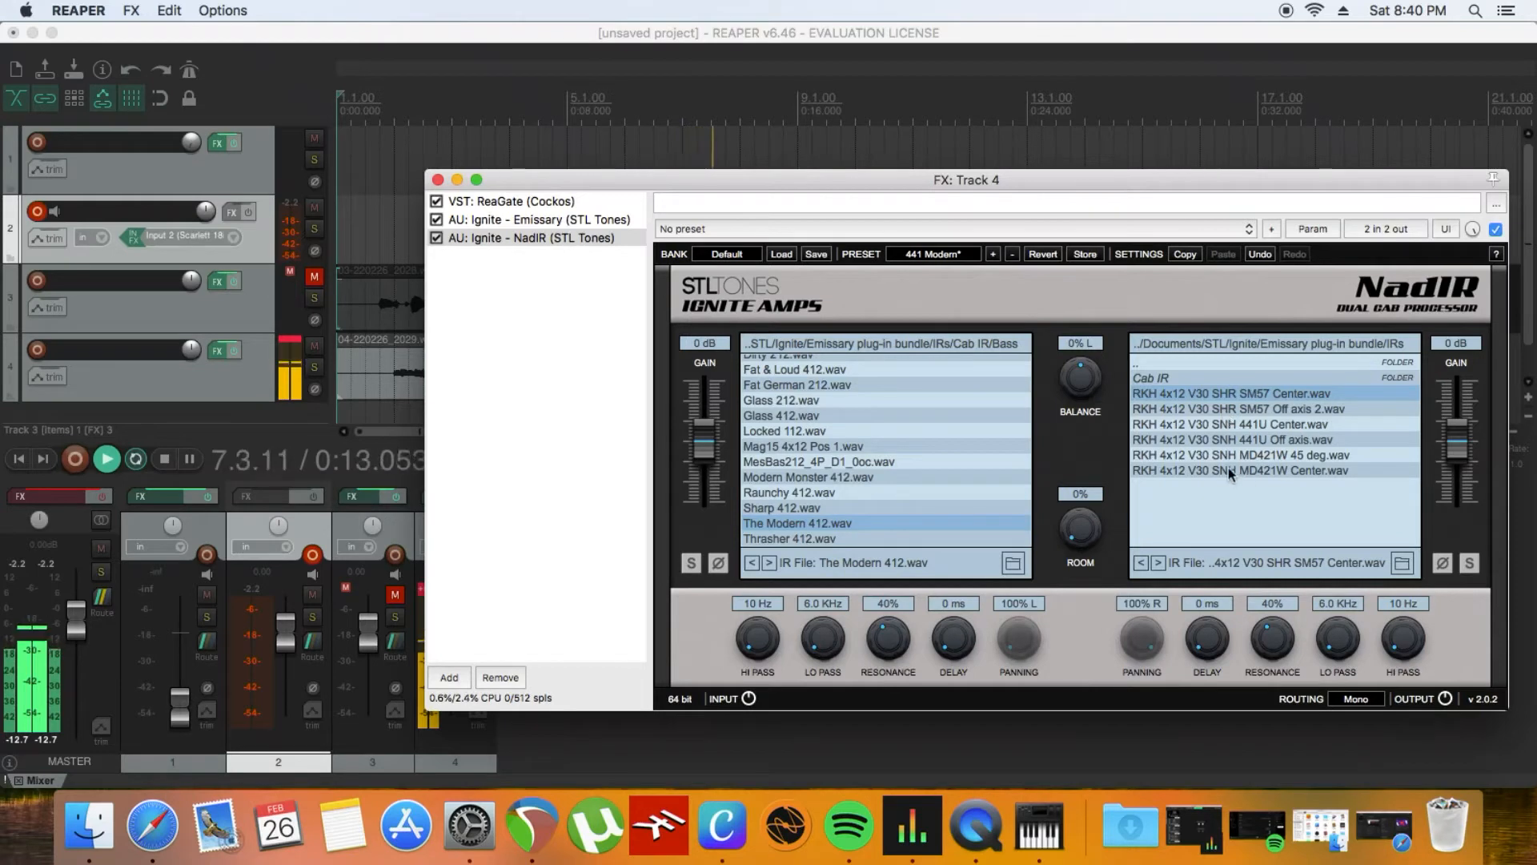
Audition RKH 4x12 V30 SHR SM57 Off axis 2.wav on the right channel and Sharp 412.wav on the left, then pause playback
{"action": "left_click", "coordinate": [1259, 410]}
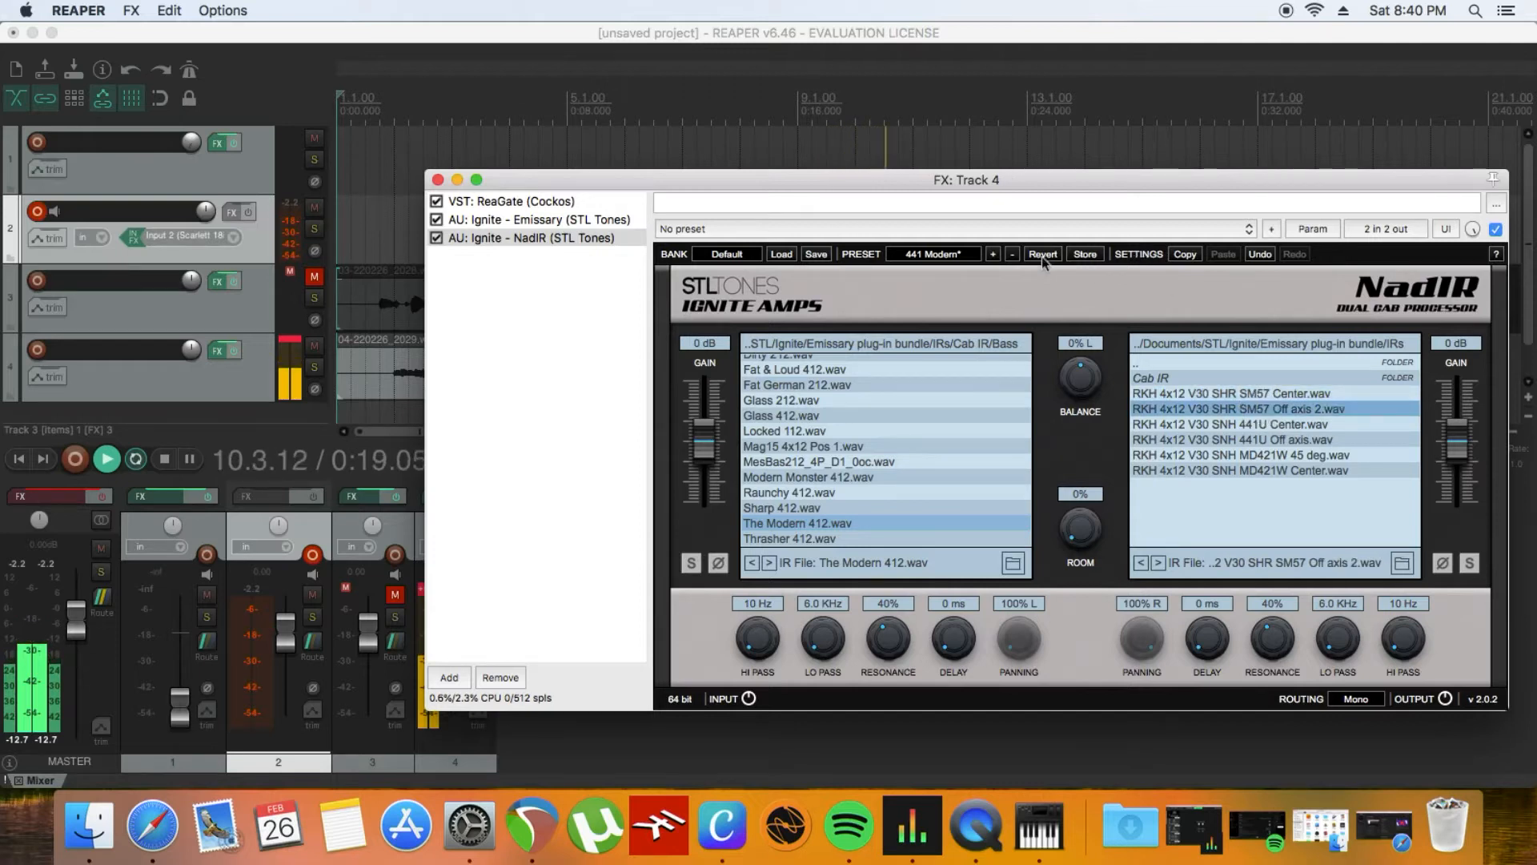
{"action": "left_click", "coordinate": [385, 293]}
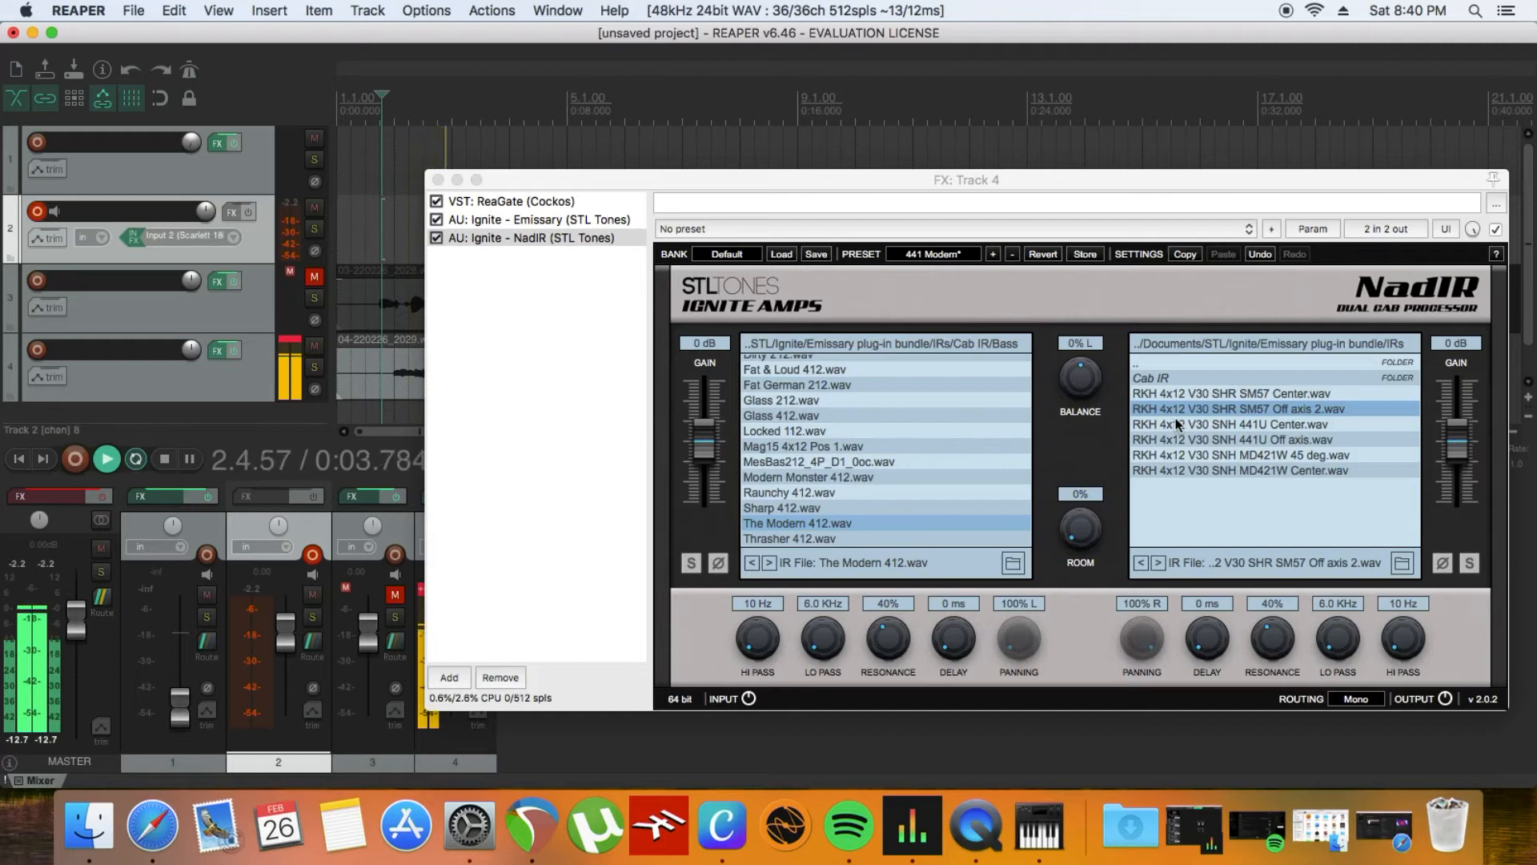
{"action": "left_click", "coordinate": [834, 505]}
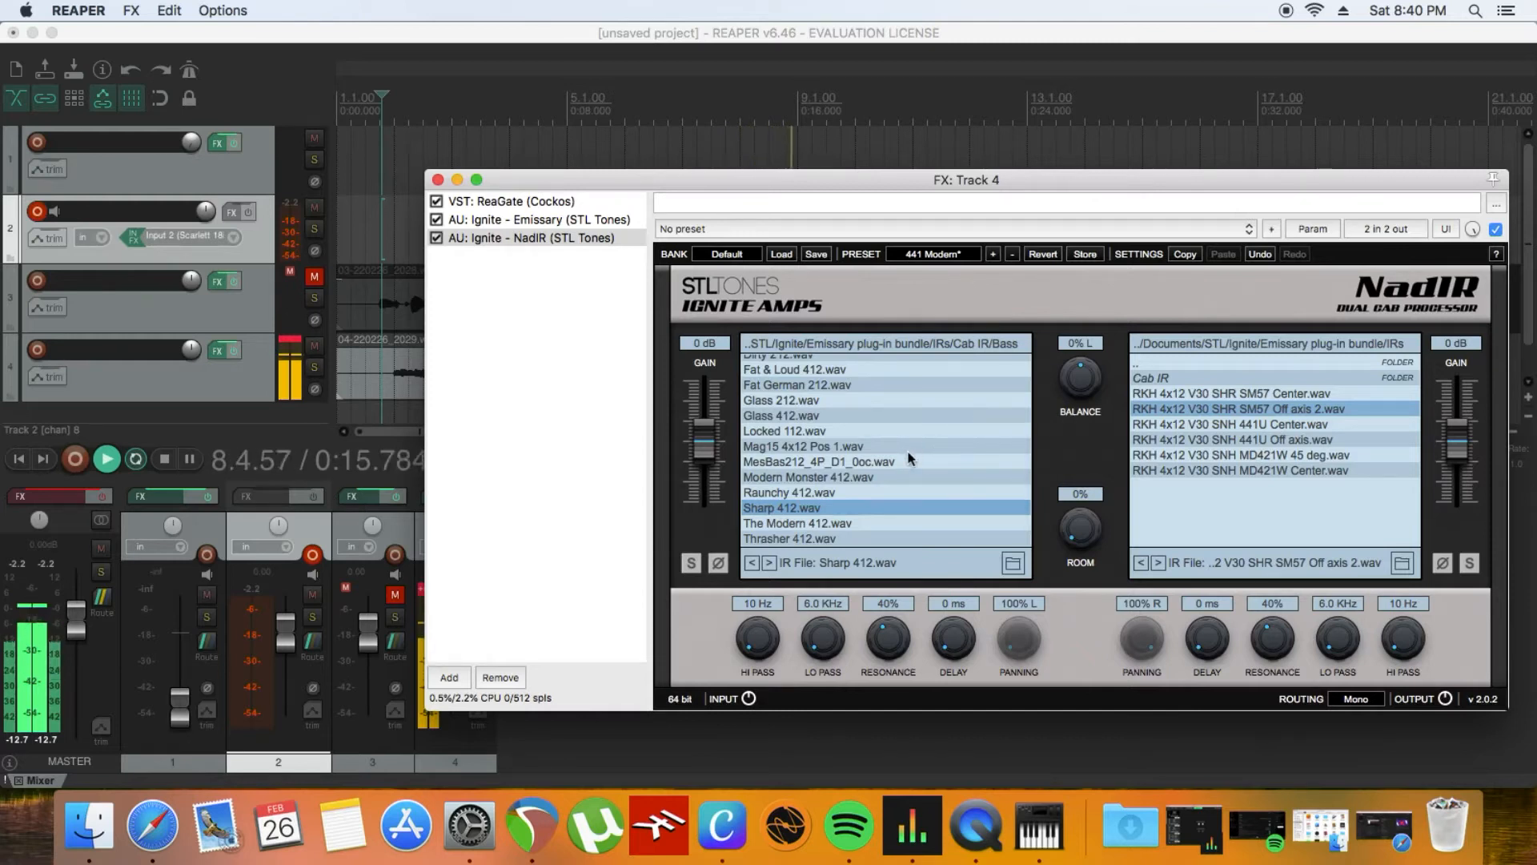
{"action": "left_click", "coordinate": [191, 460]}
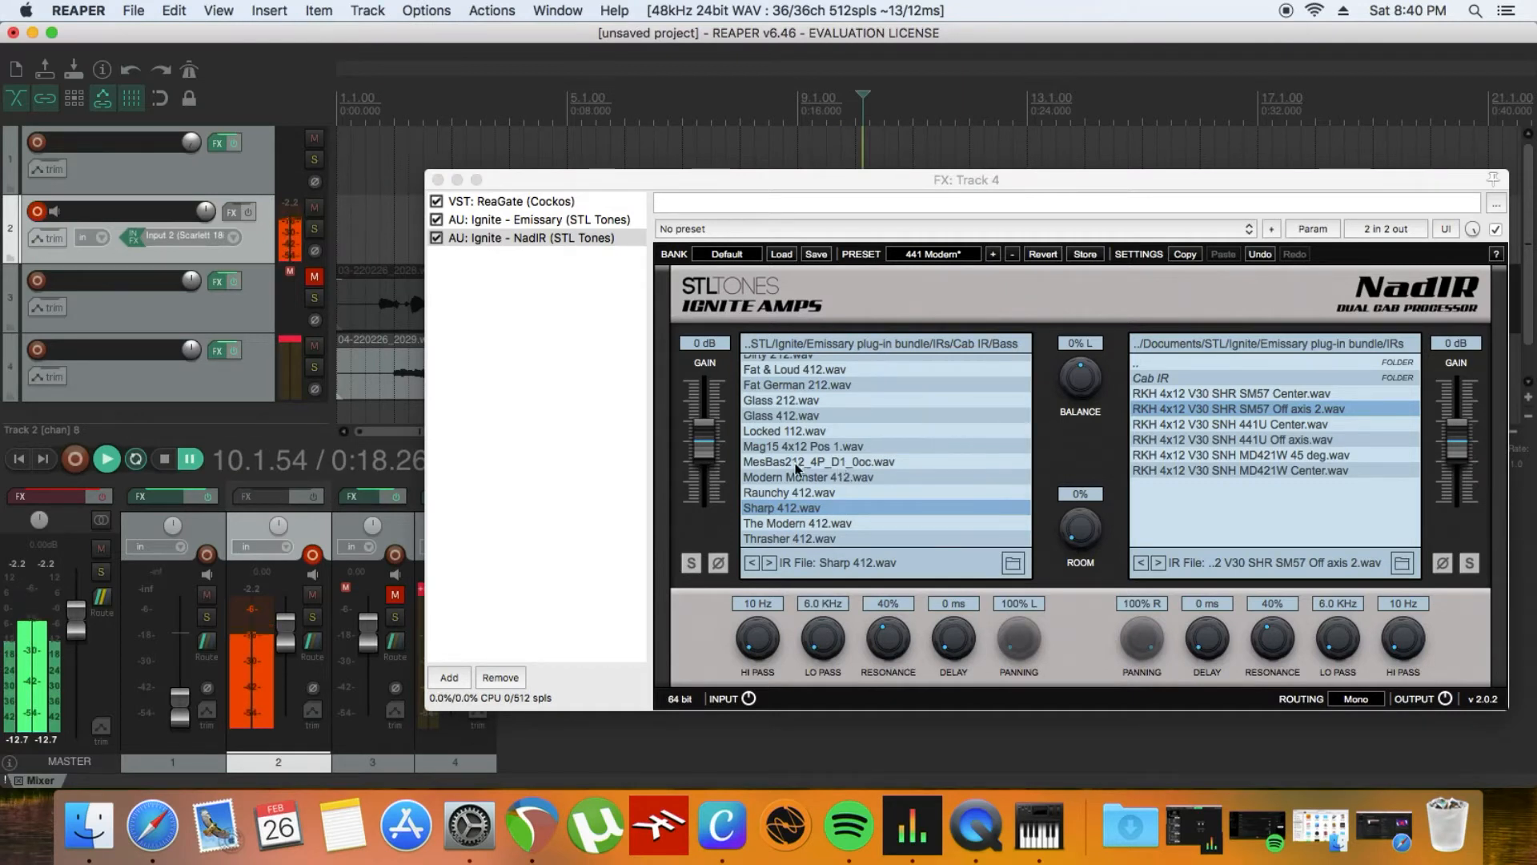
Load MesBas212_4P_D1_0oc.wav on the left channel and RKH 4x12 V30 SHR SM57 Center.wav on the right, and audition them from near the start
{"action": "left_click", "coordinate": [853, 463]}
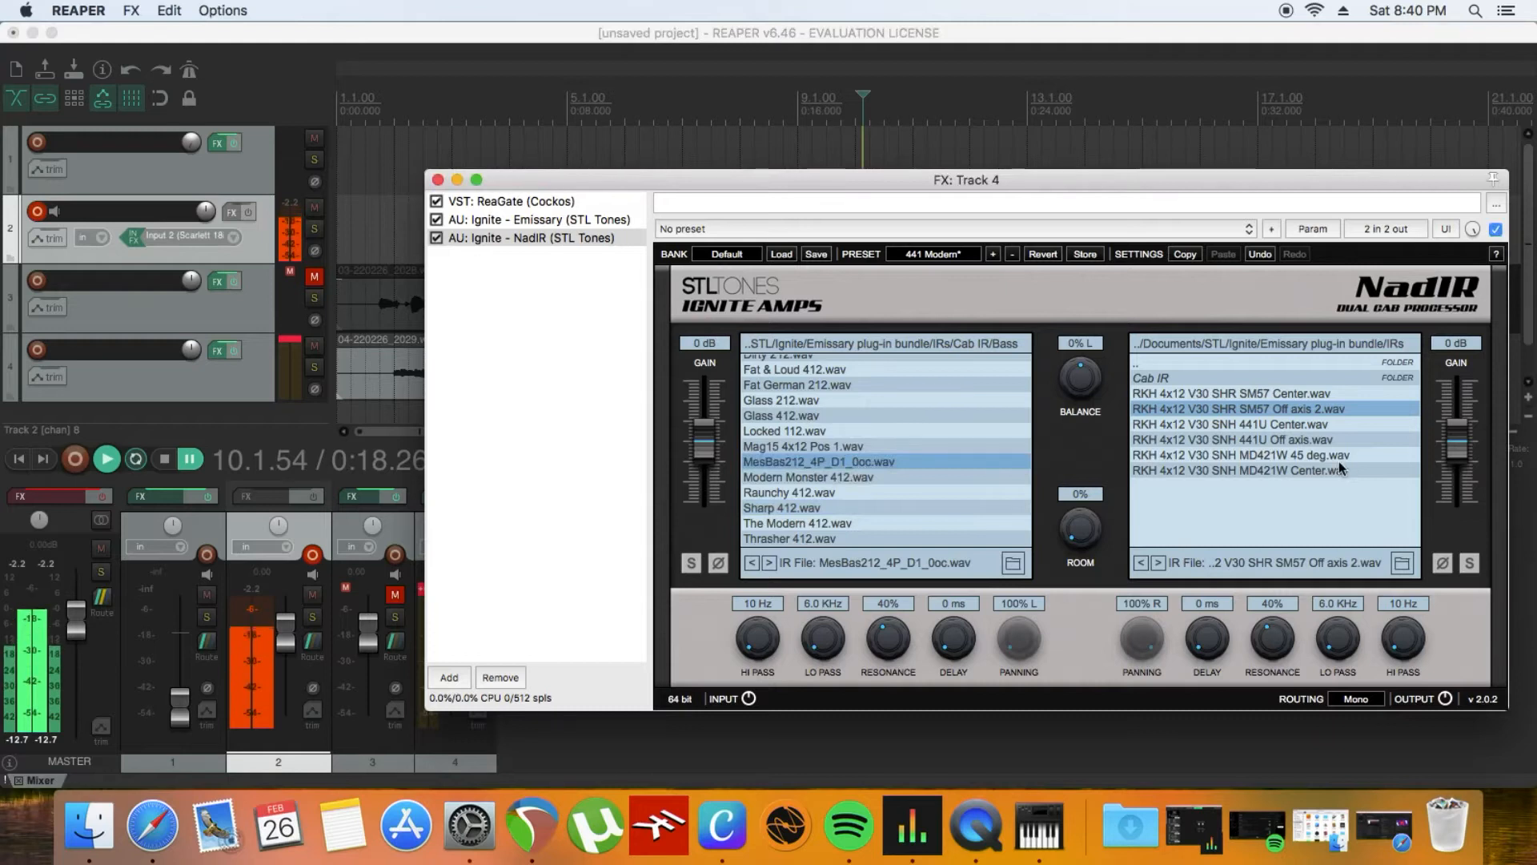
{"action": "left_click", "coordinate": [1260, 393]}
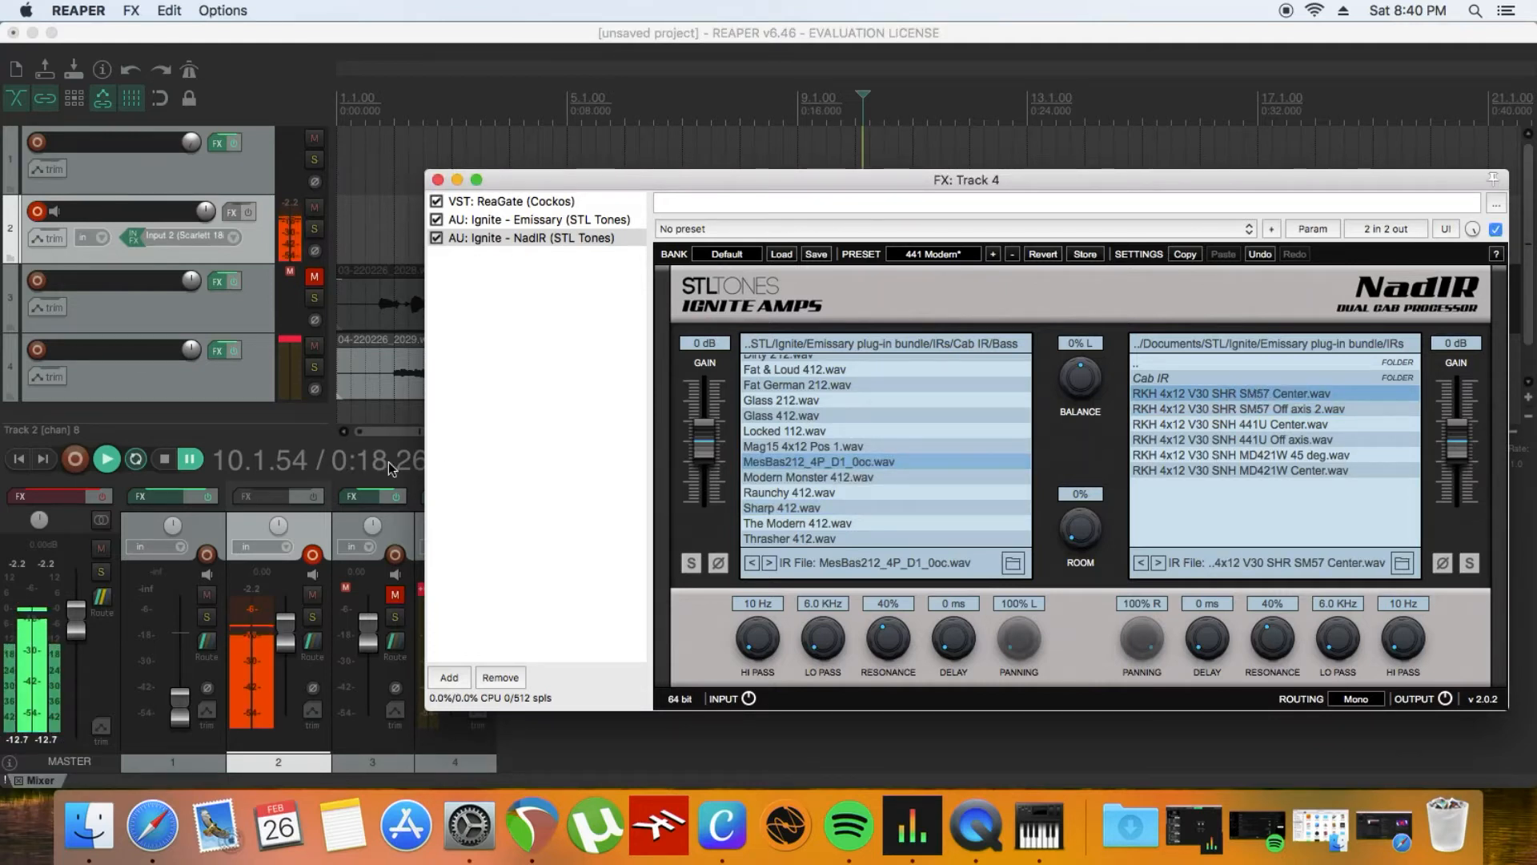
{"action": "left_click", "coordinate": [370, 110]}
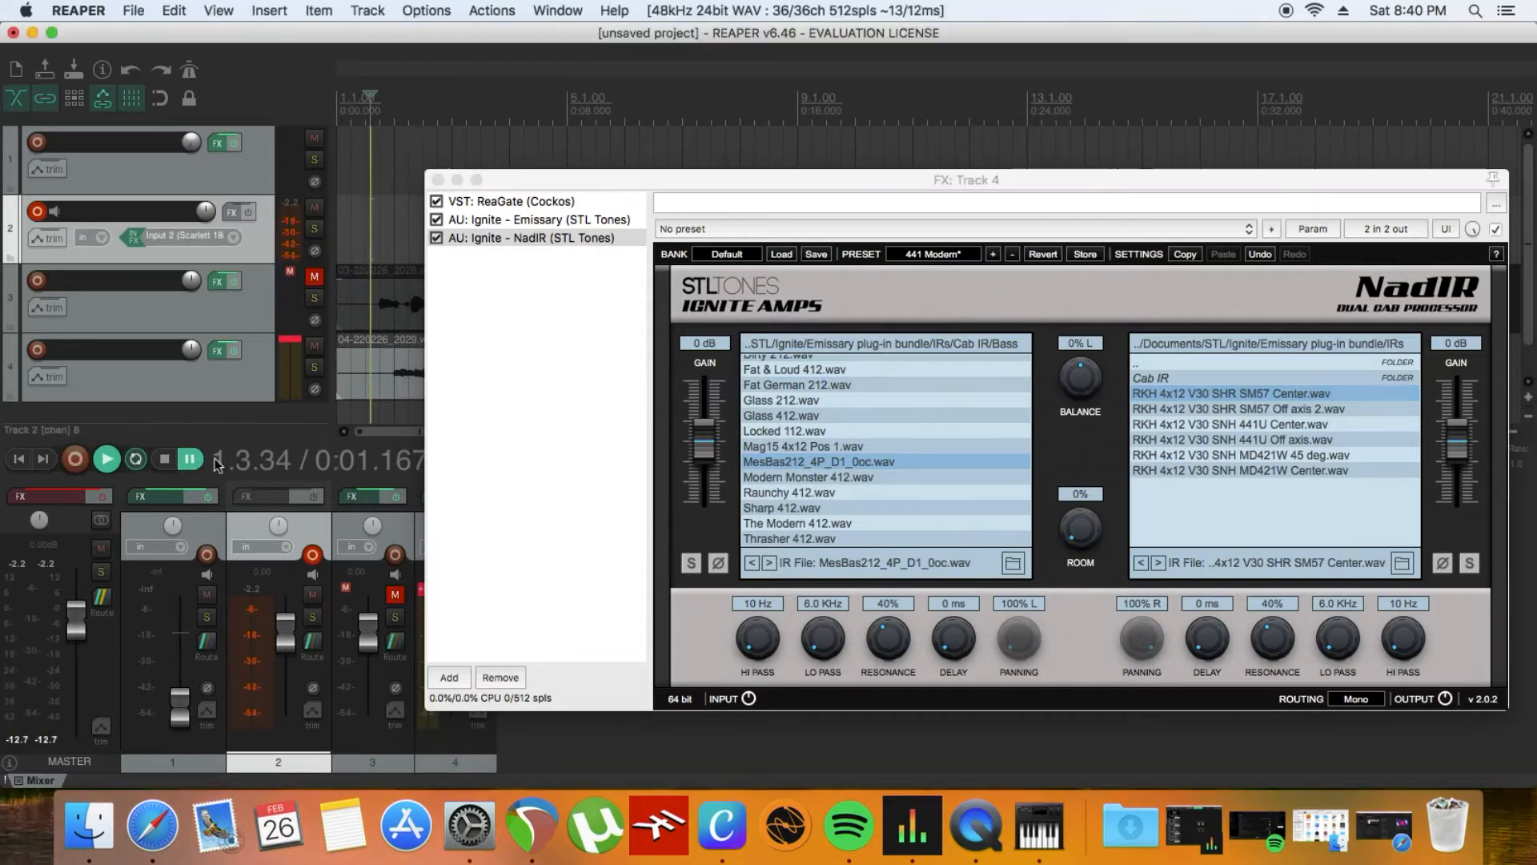
{"action": "left_click", "coordinate": [106, 459]}
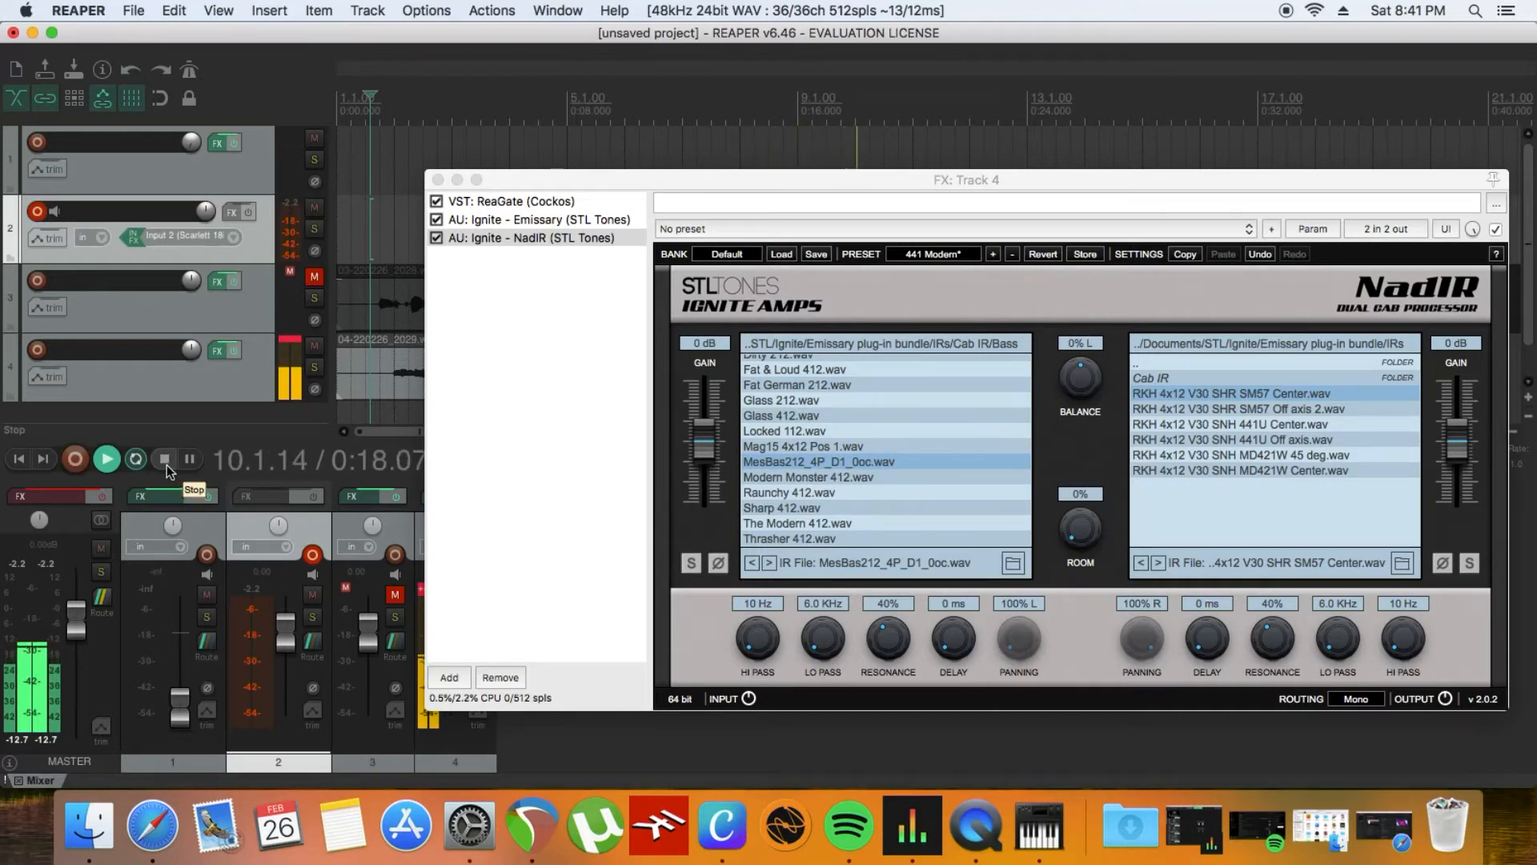
{"action": "left_click", "coordinate": [190, 459]}
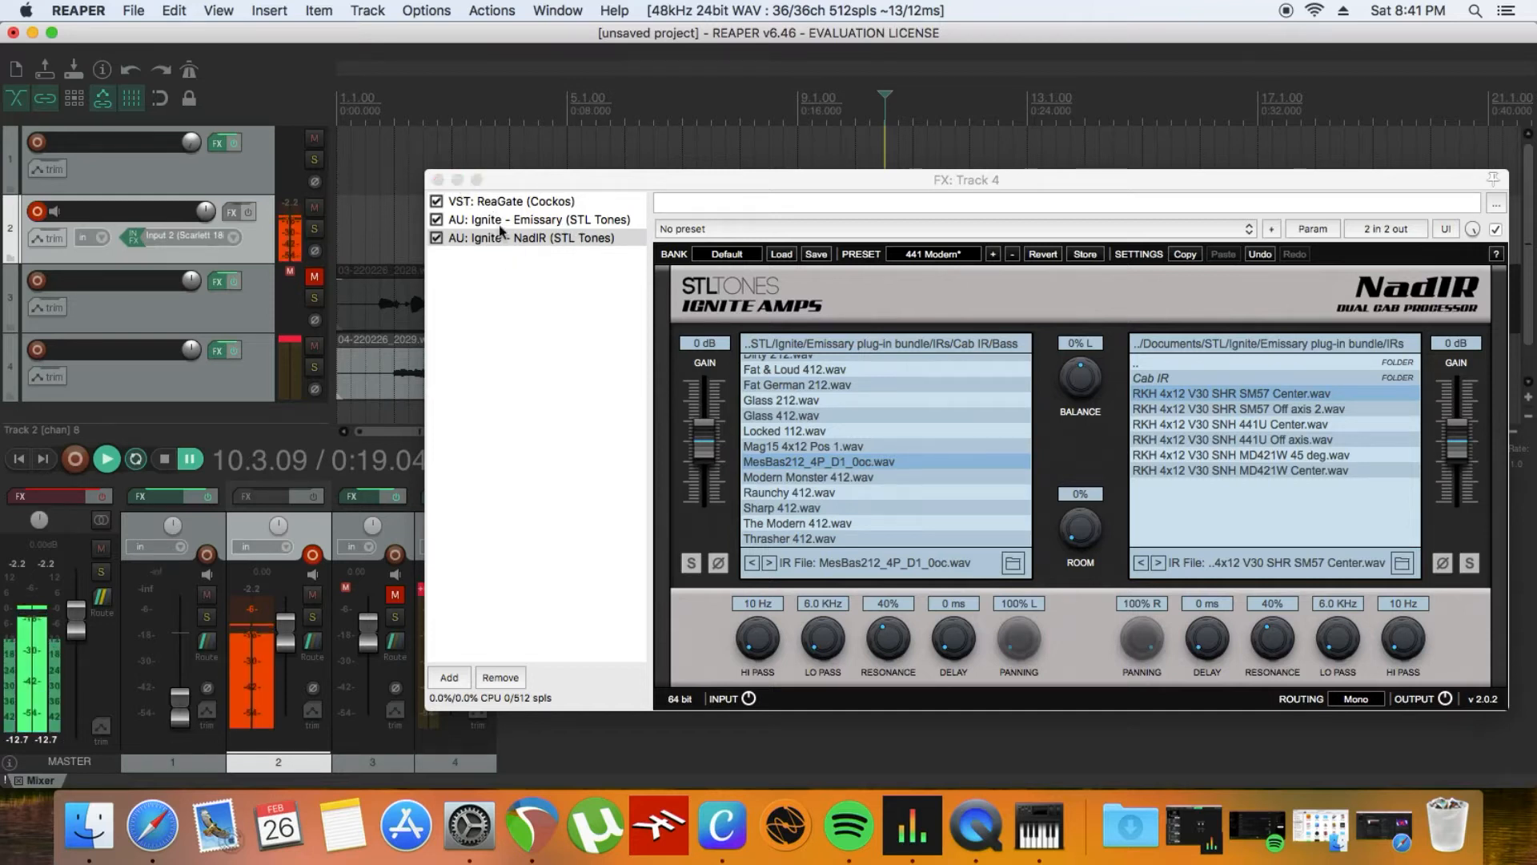
Minimize track 4's effects window and replace the Emissary amp in track 3's effects chain with the VST AmpliTube 5
{"action": "left_click", "coordinate": [457, 179]}
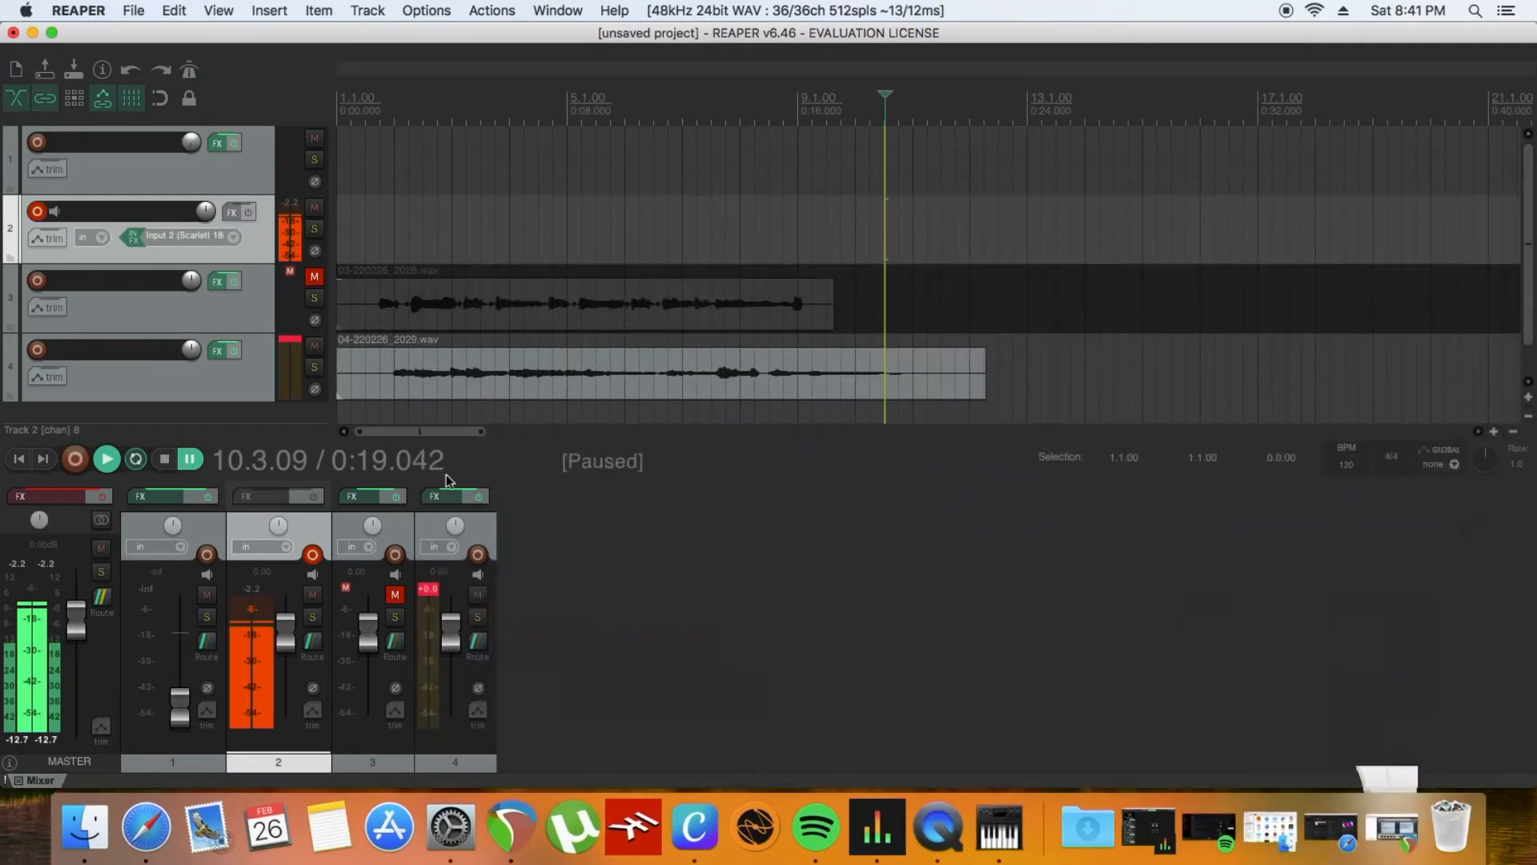
{"action": "left_click", "coordinate": [354, 496]}
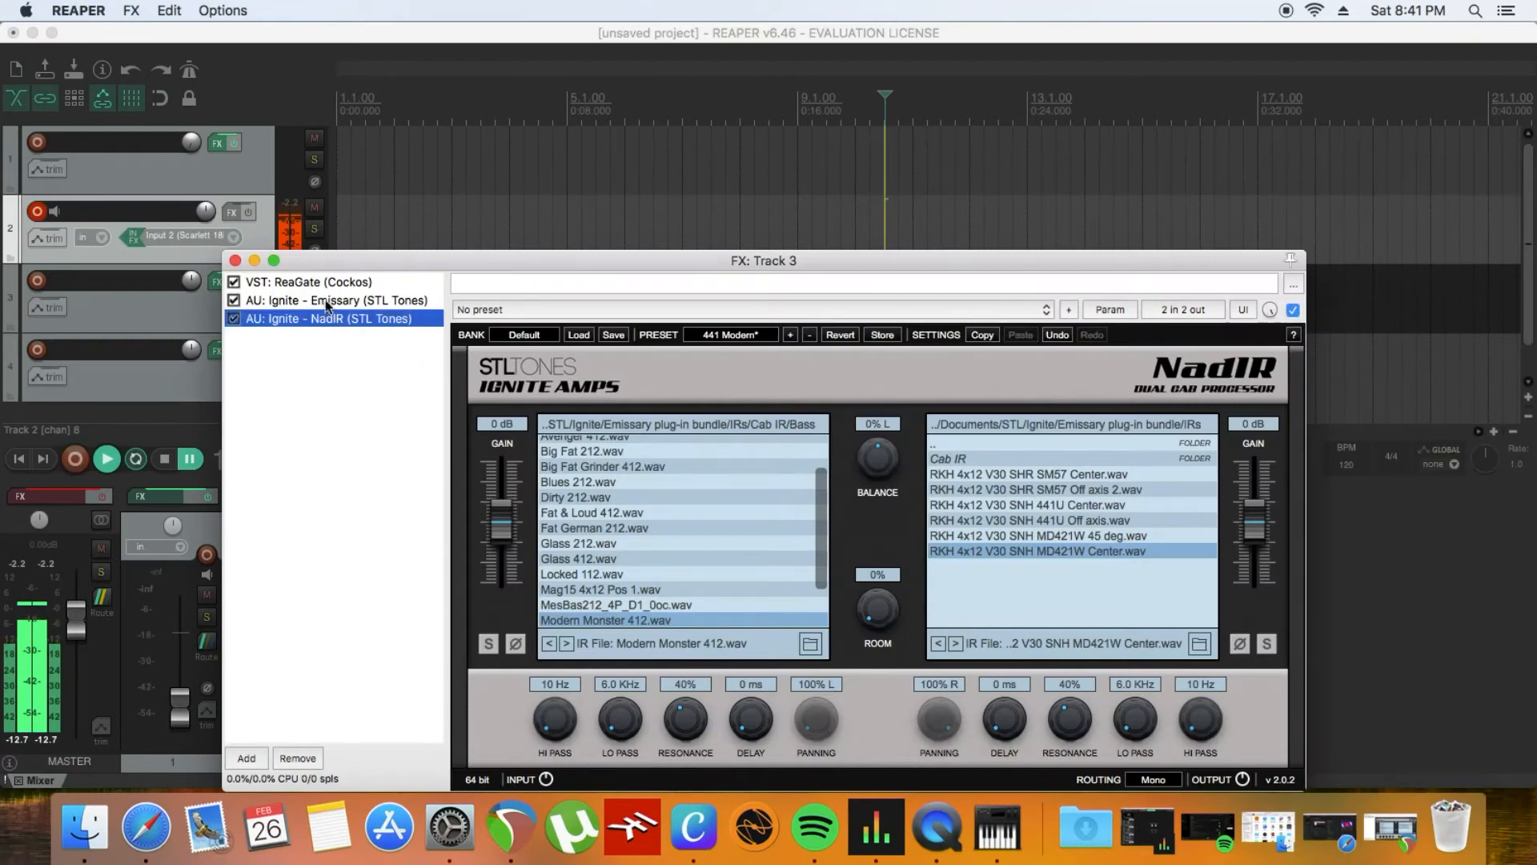
{"action": "right_click", "coordinate": [325, 299]}
{"action": "left_click", "coordinate": [397, 296]}
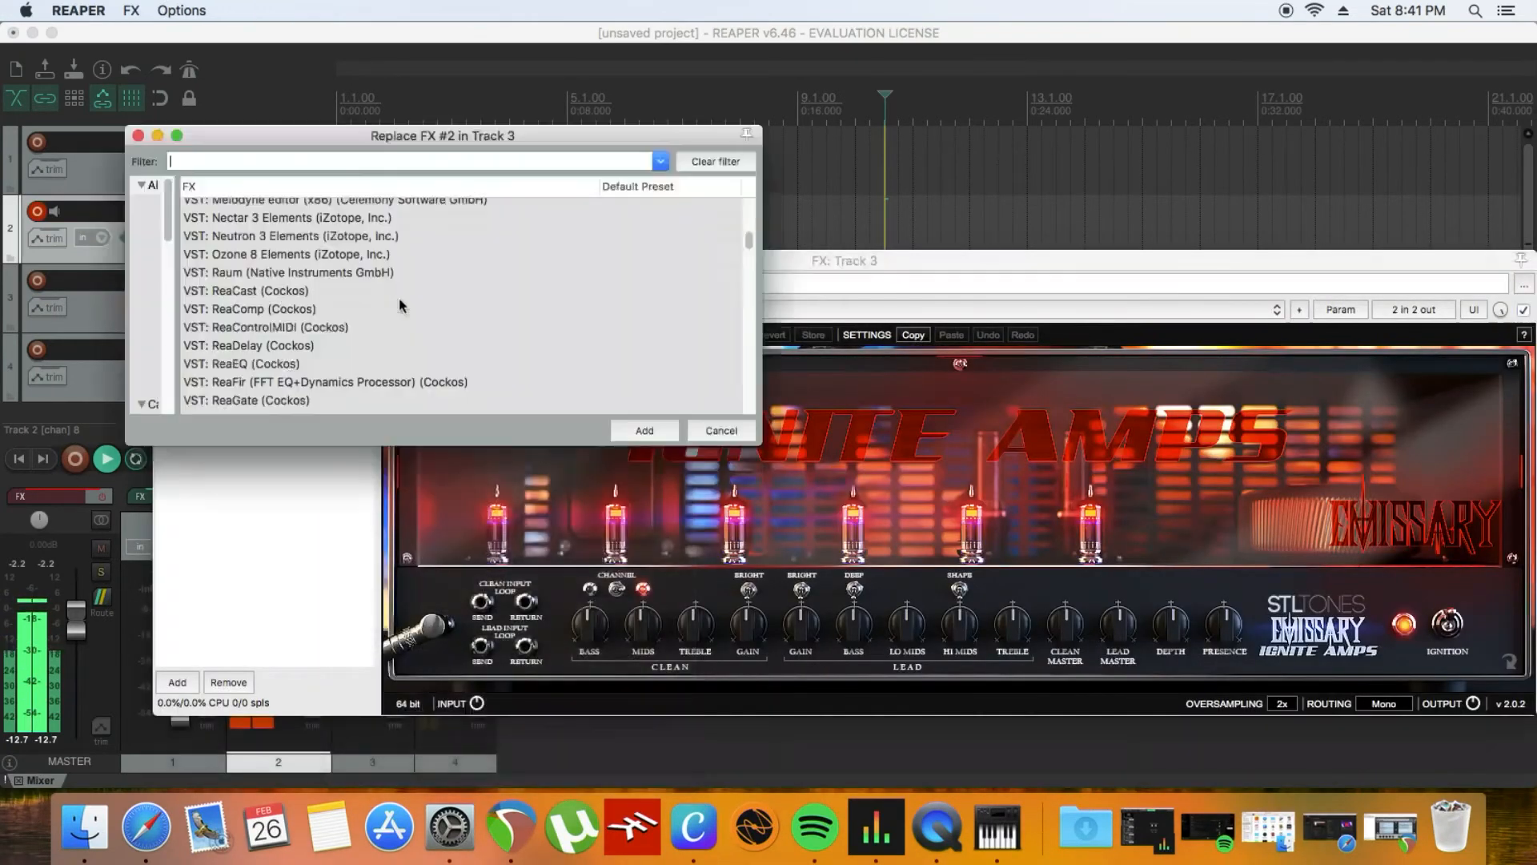
{"action": "left_click", "coordinate": [264, 340]}
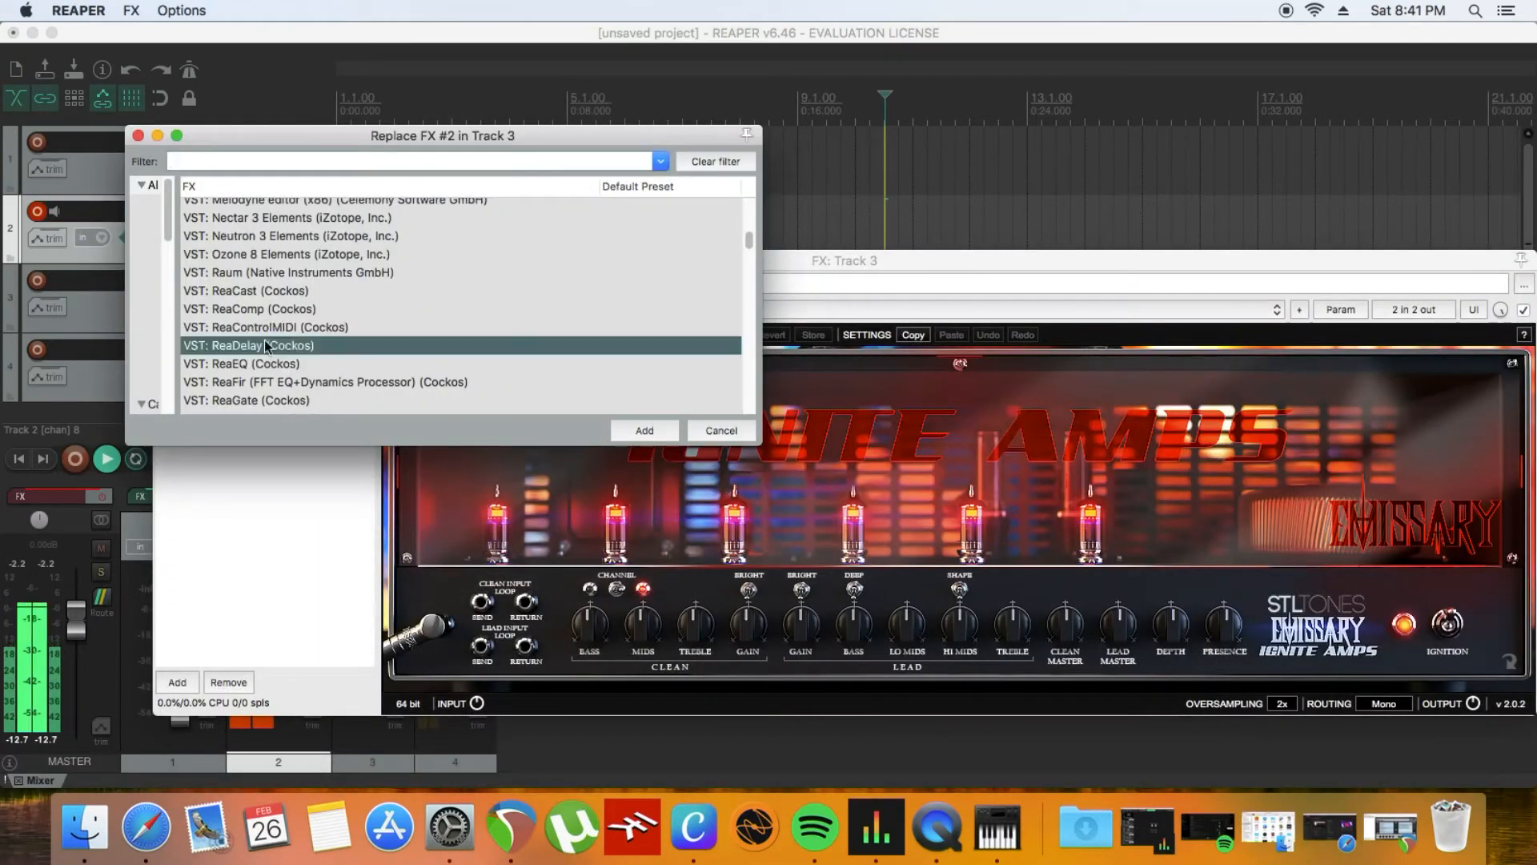
{"action": "scroll", "coordinate": [264, 340], "scroll_direction": "up", "scroll_amount": 3}
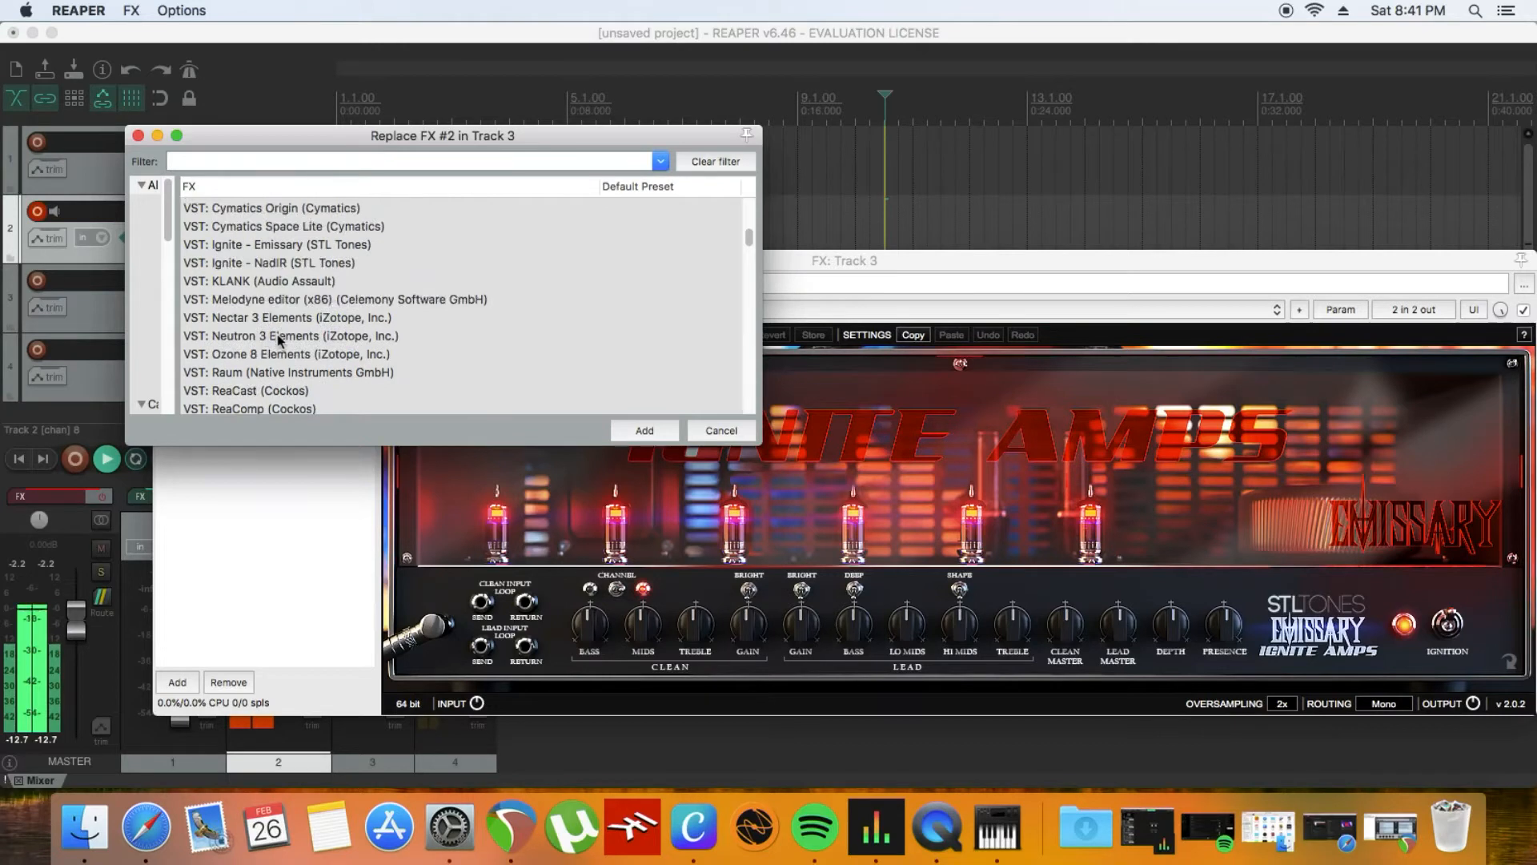
{"action": "scroll", "coordinate": [278, 338], "scroll_direction": "up", "scroll_amount": 2}
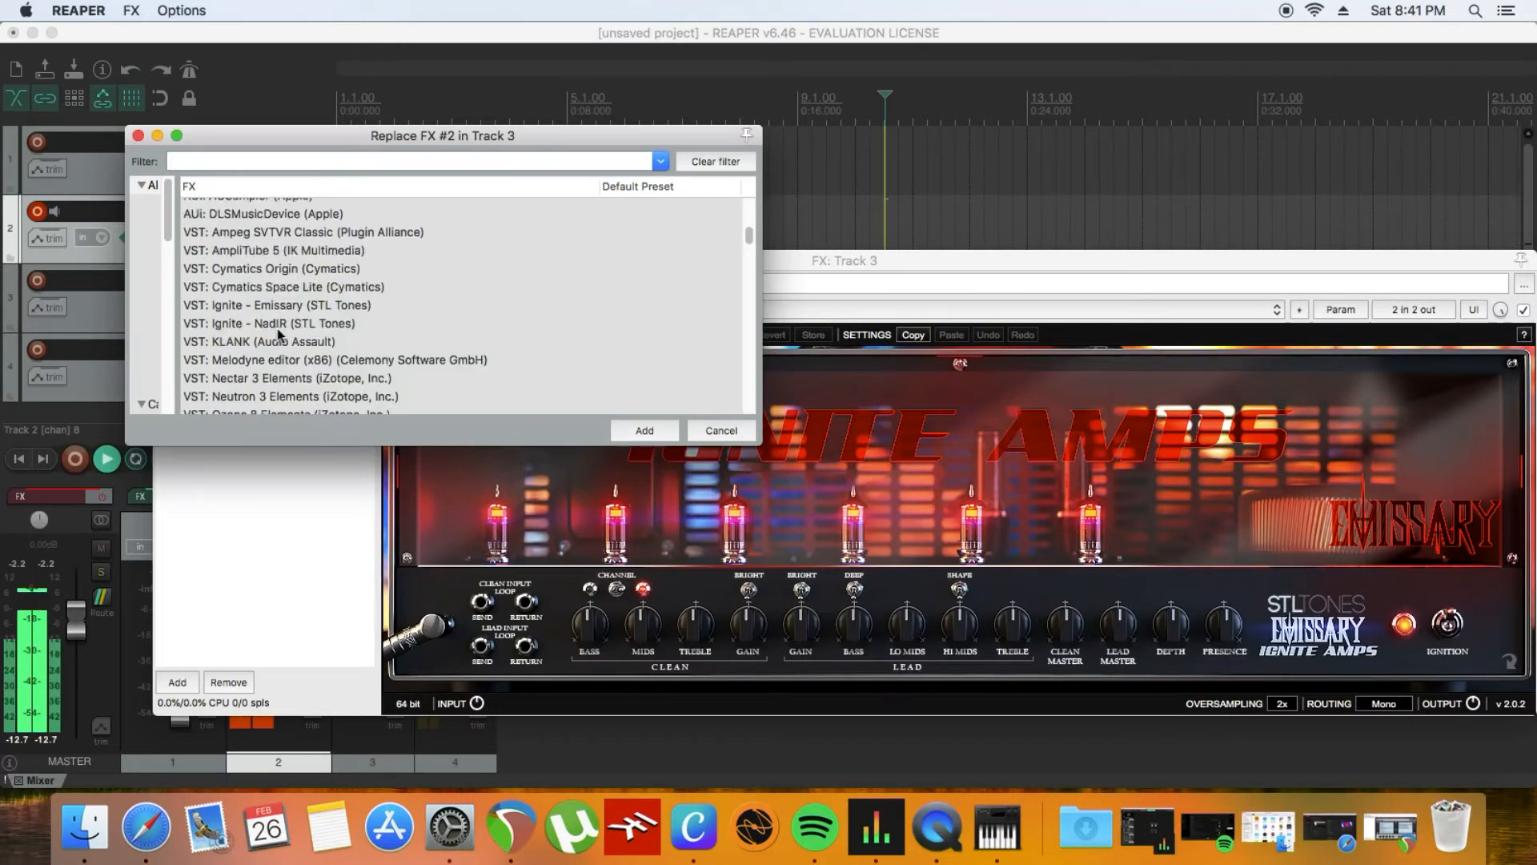
{"action": "left_click", "coordinate": [270, 253]}
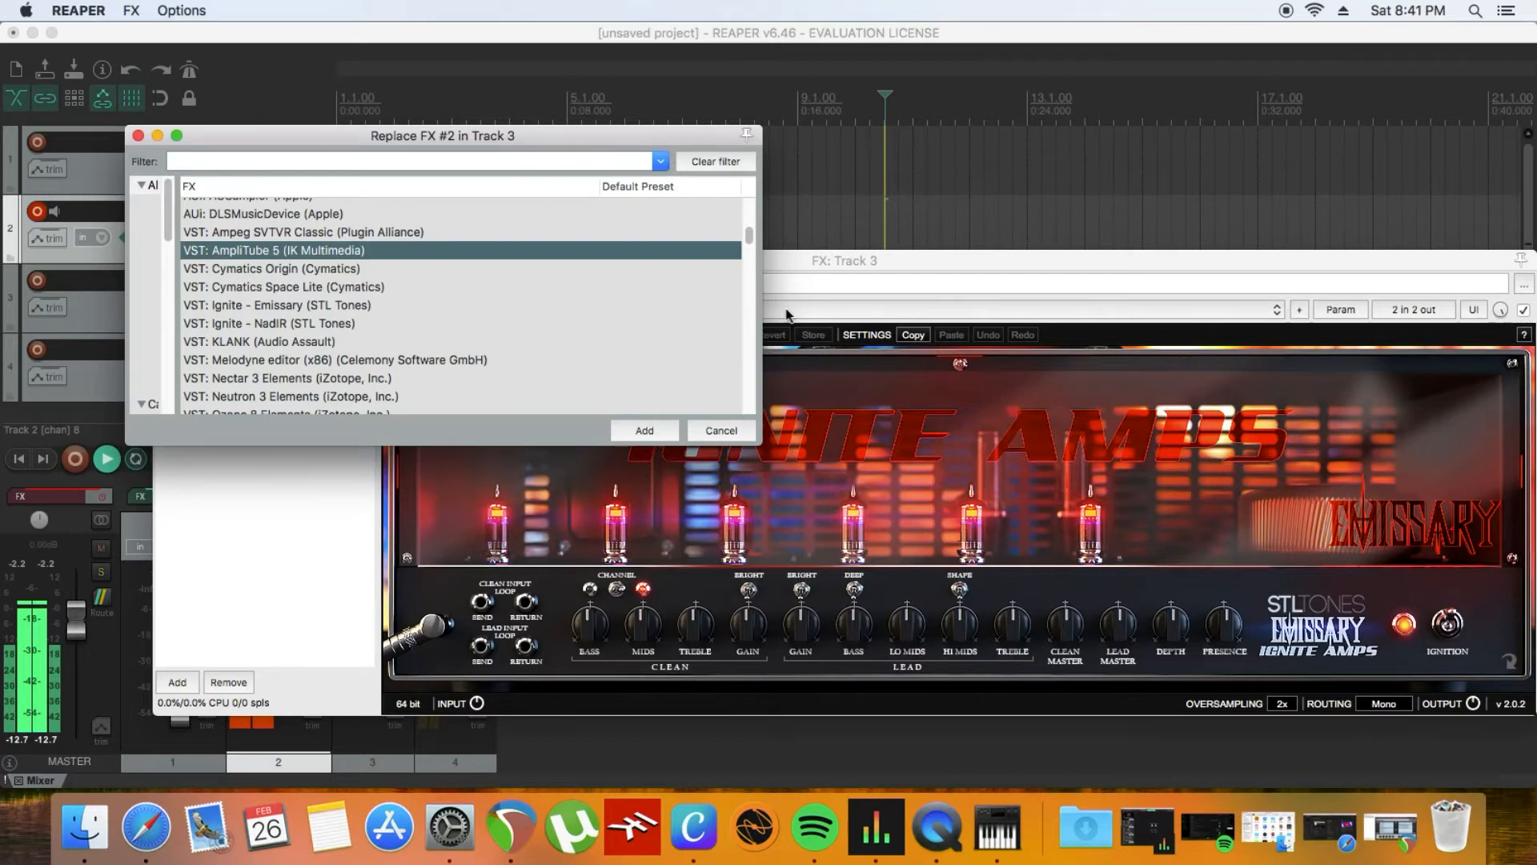
{"action": "key", "text": "Return"}
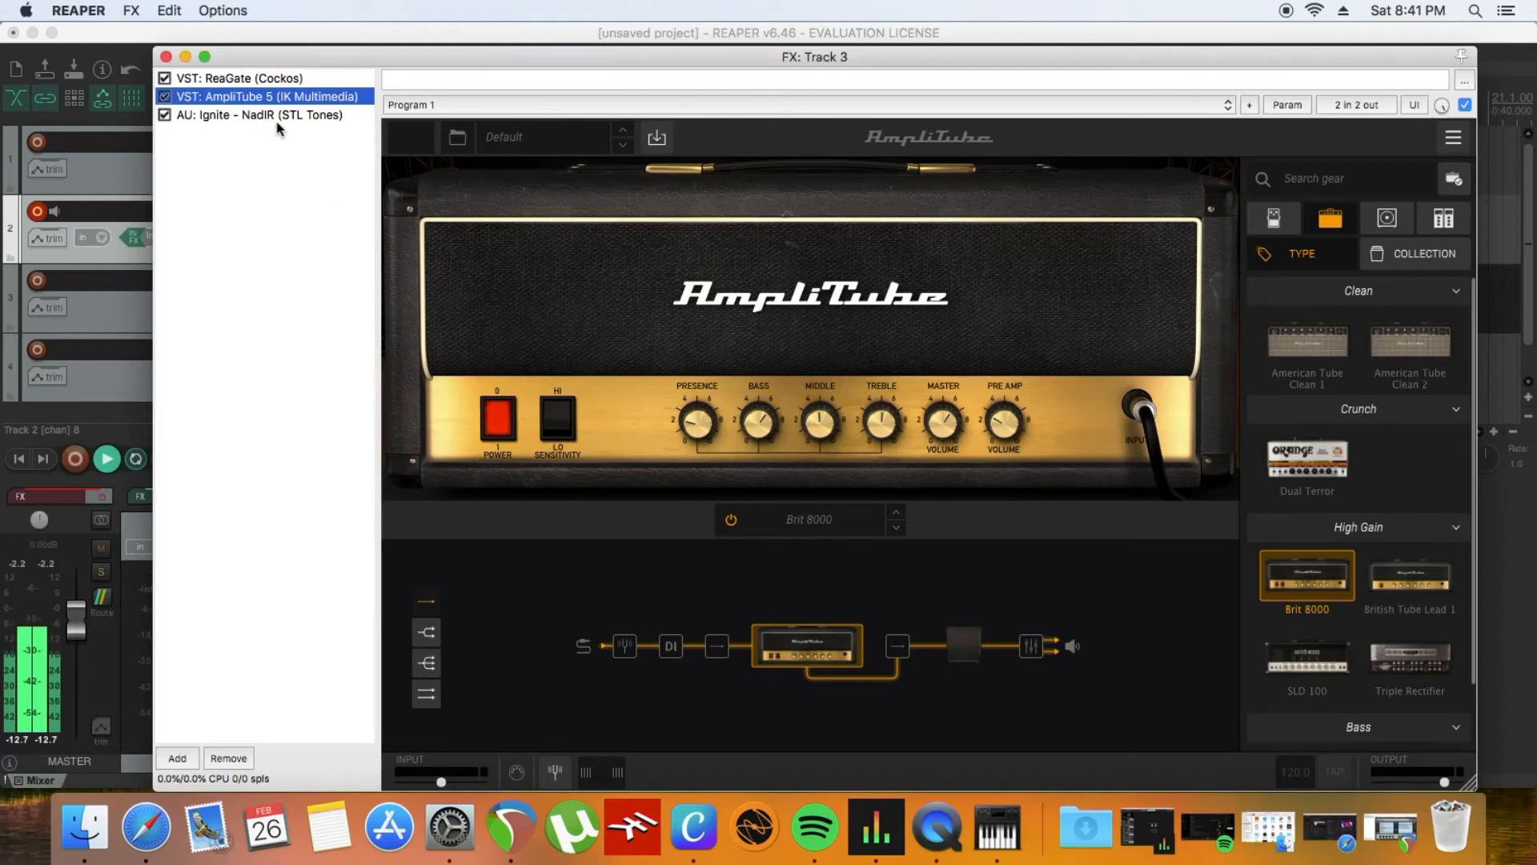
Switch off AmpliTube's built-in 4x12 Brit 8000 cabinet and move the effects window clear of the mixer
{"action": "left_click", "coordinate": [969, 650]}
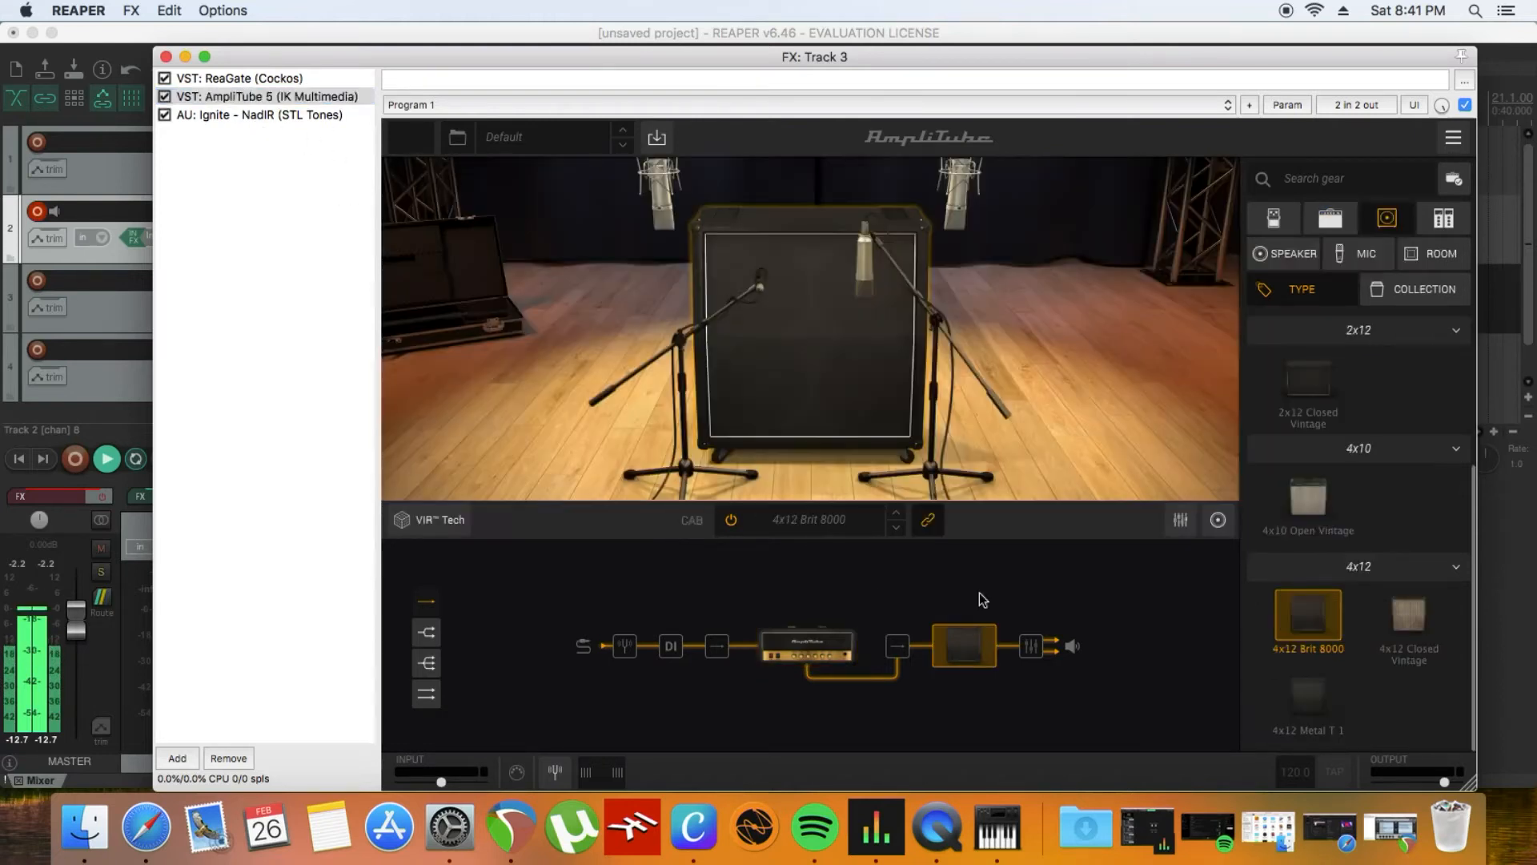
{"action": "left_click", "coordinate": [732, 524]}
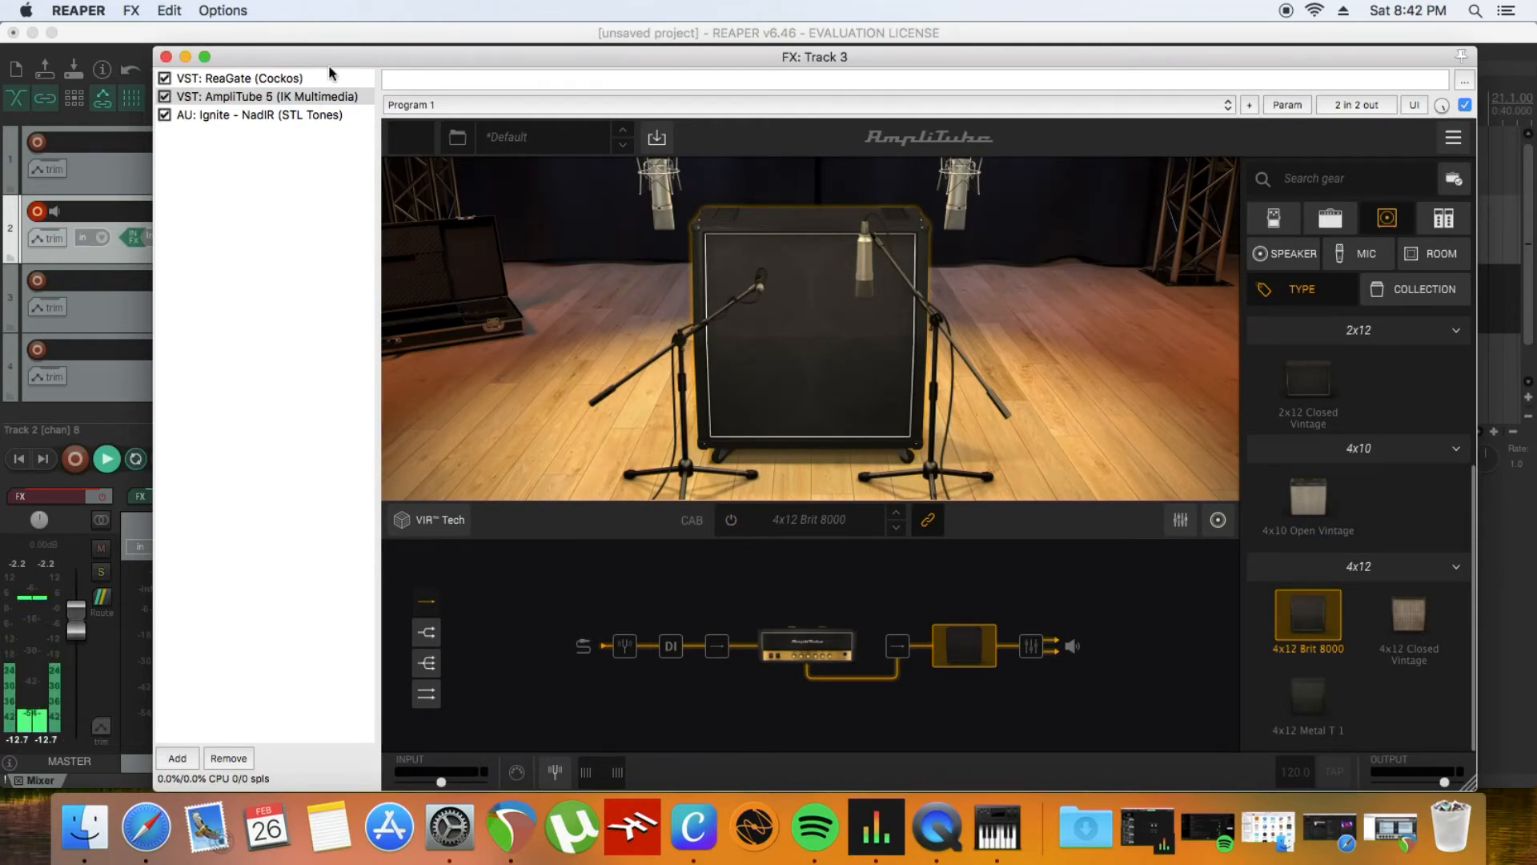
{"action": "left_click_drag", "start_coordinate": [330, 65], "coordinate": [892, 181]}
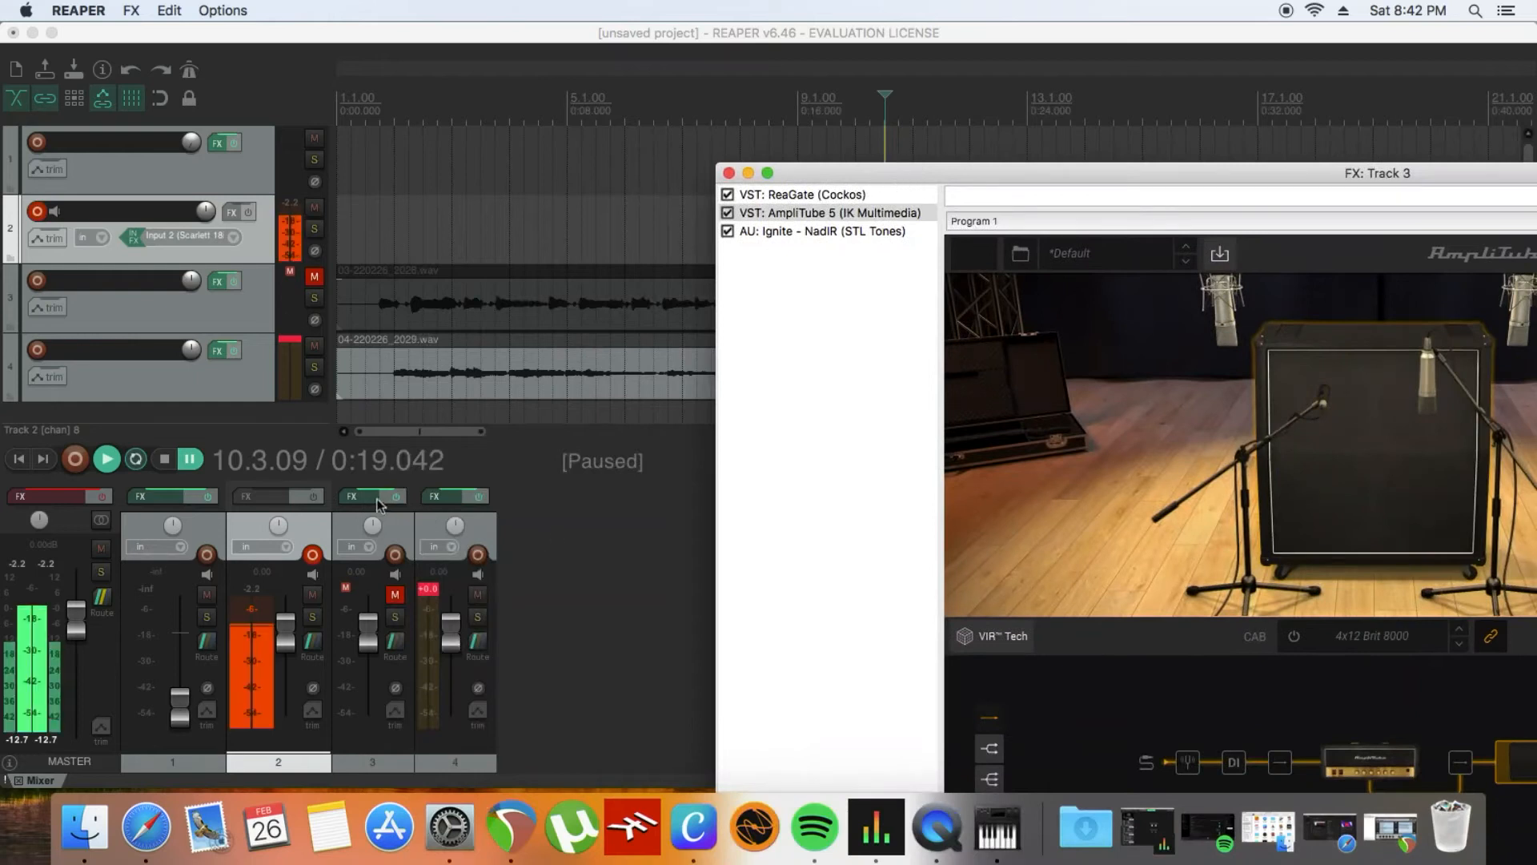
Mute track 4, unmute track 3 and play the project from near the start
{"action": "left_click", "coordinate": [445, 500]}
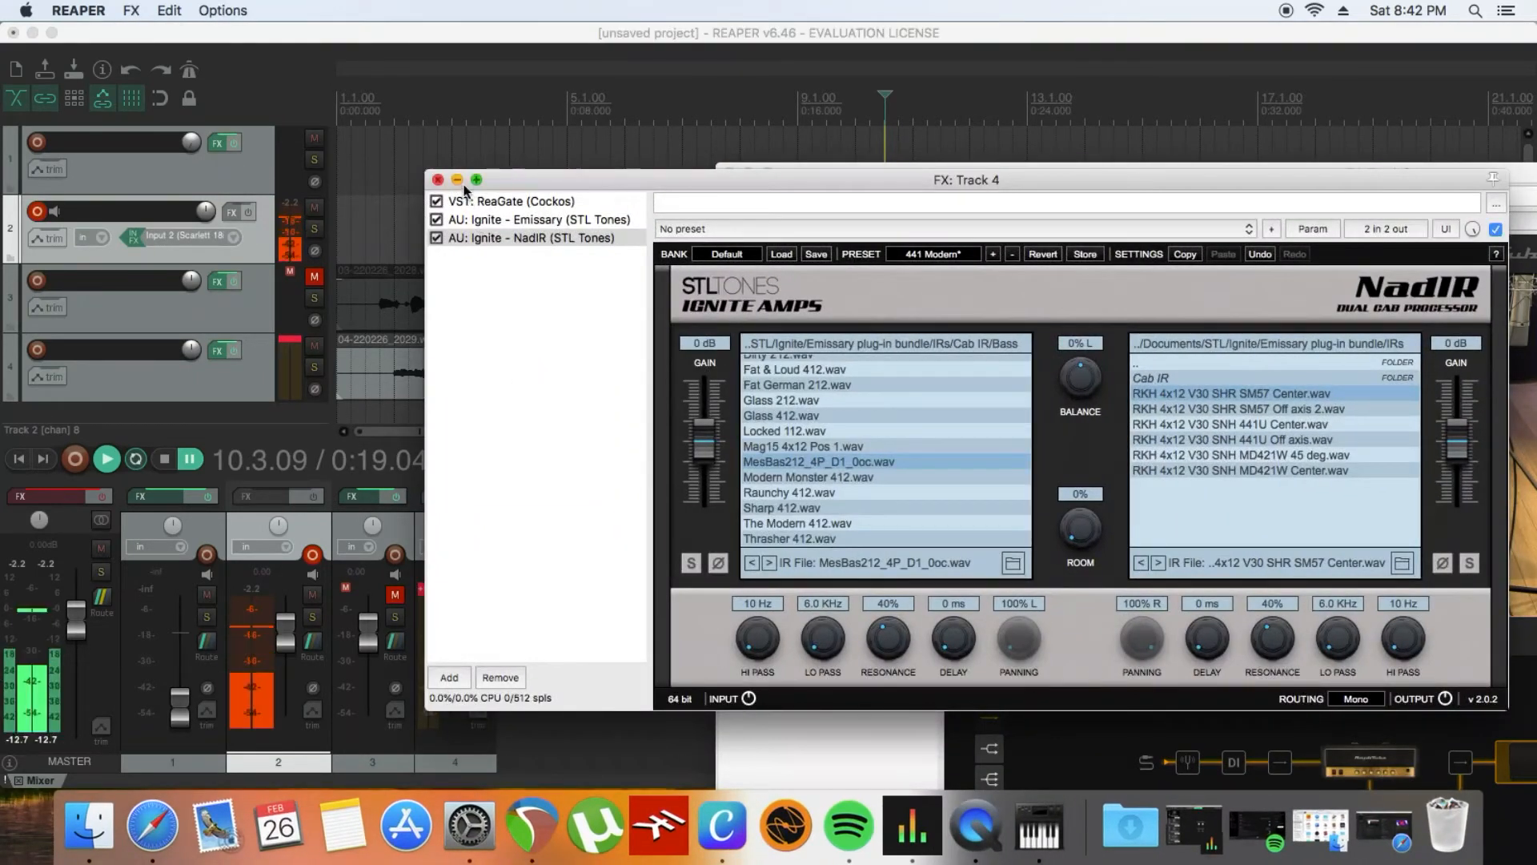
{"action": "left_click", "coordinate": [457, 181]}
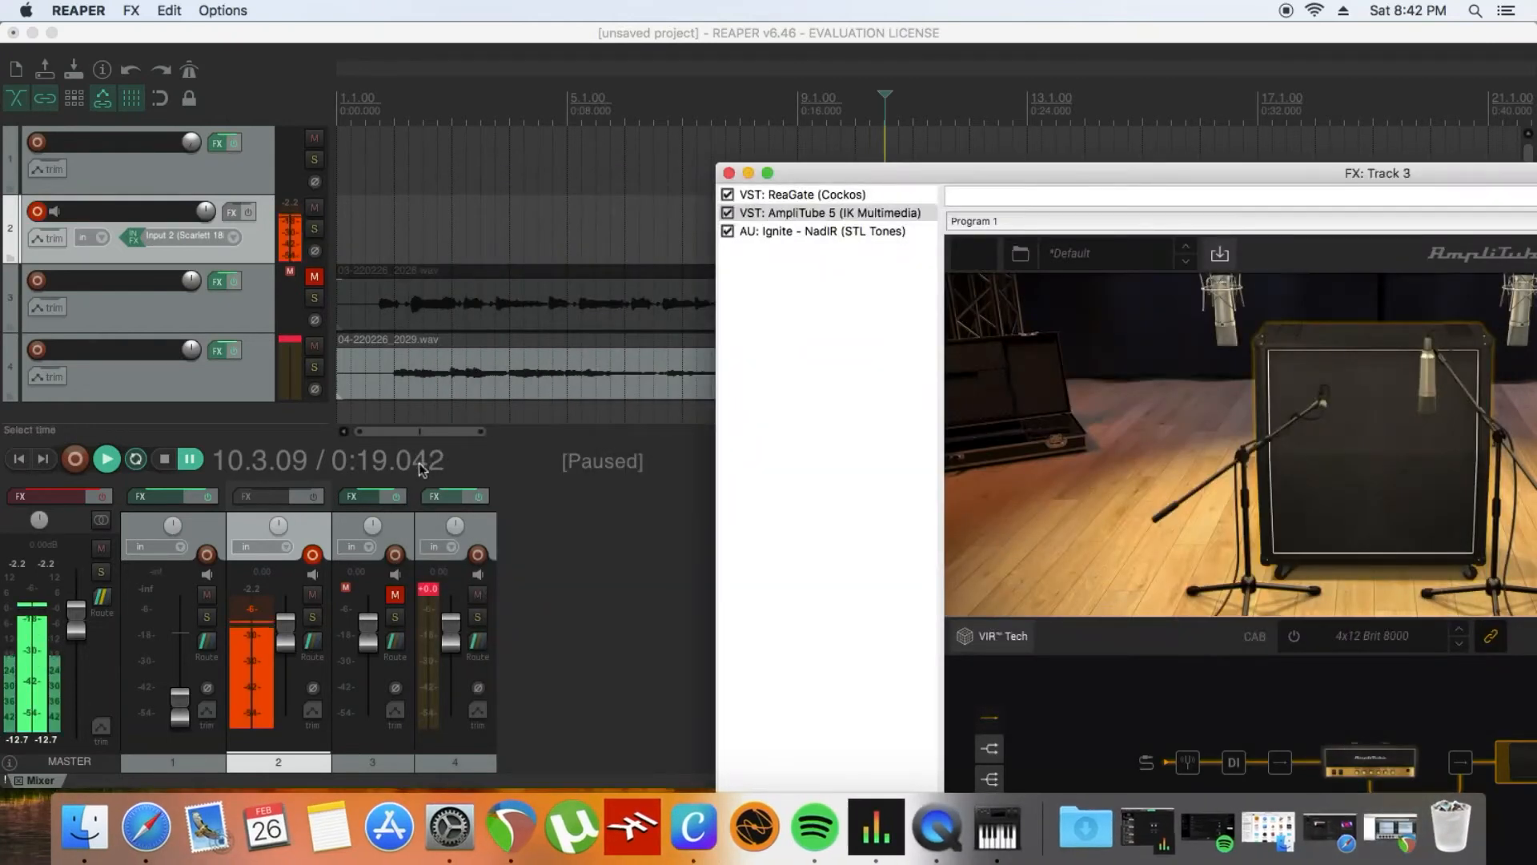
{"action": "left_click", "coordinate": [478, 594]}
{"action": "left_click", "coordinate": [395, 594]}
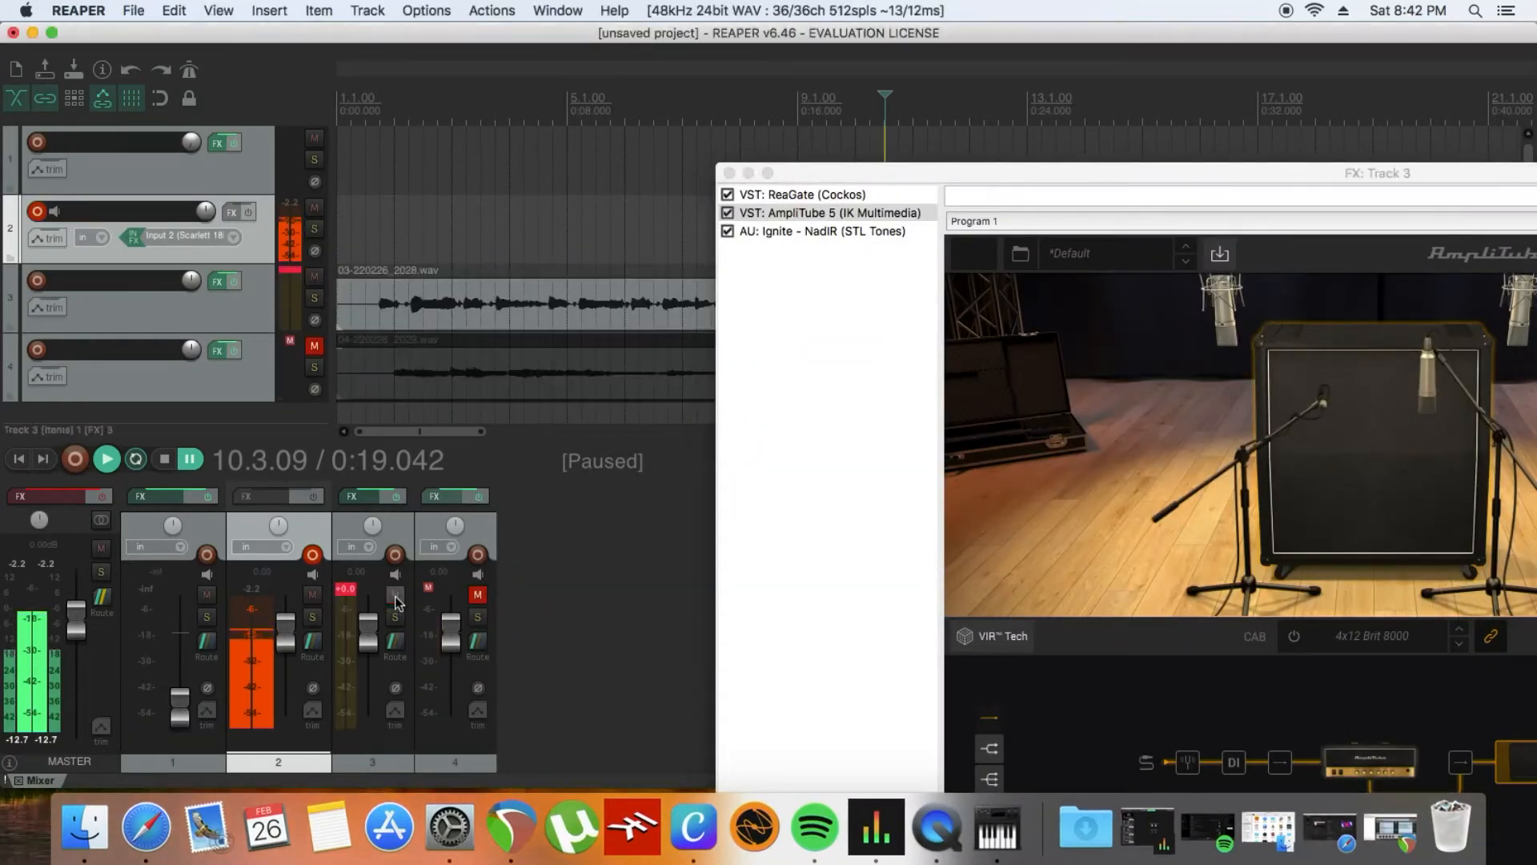
{"action": "left_click", "coordinate": [372, 233]}
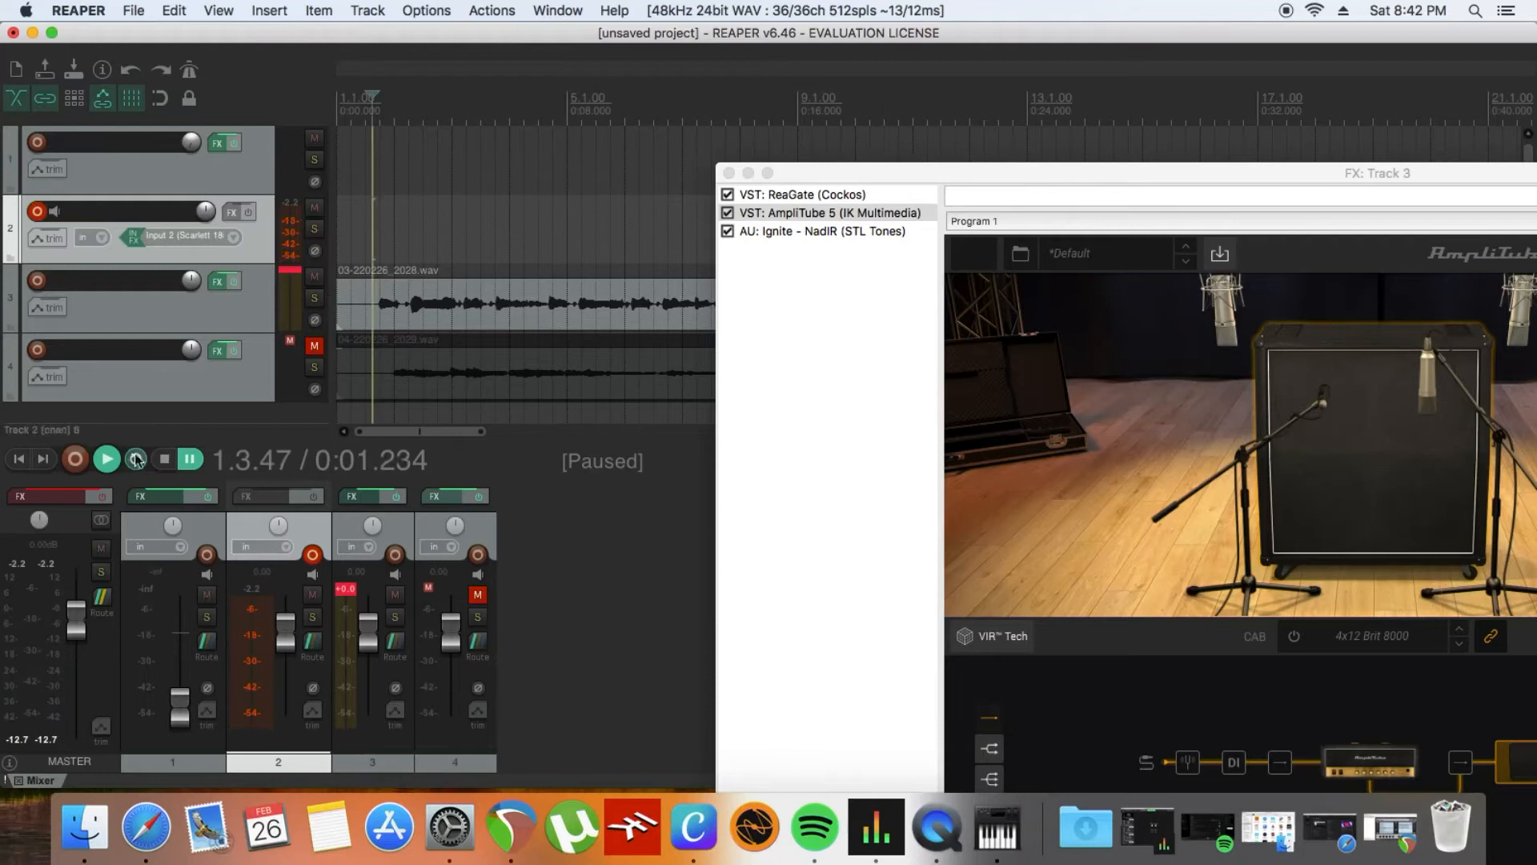
{"action": "left_click", "coordinate": [108, 462]}
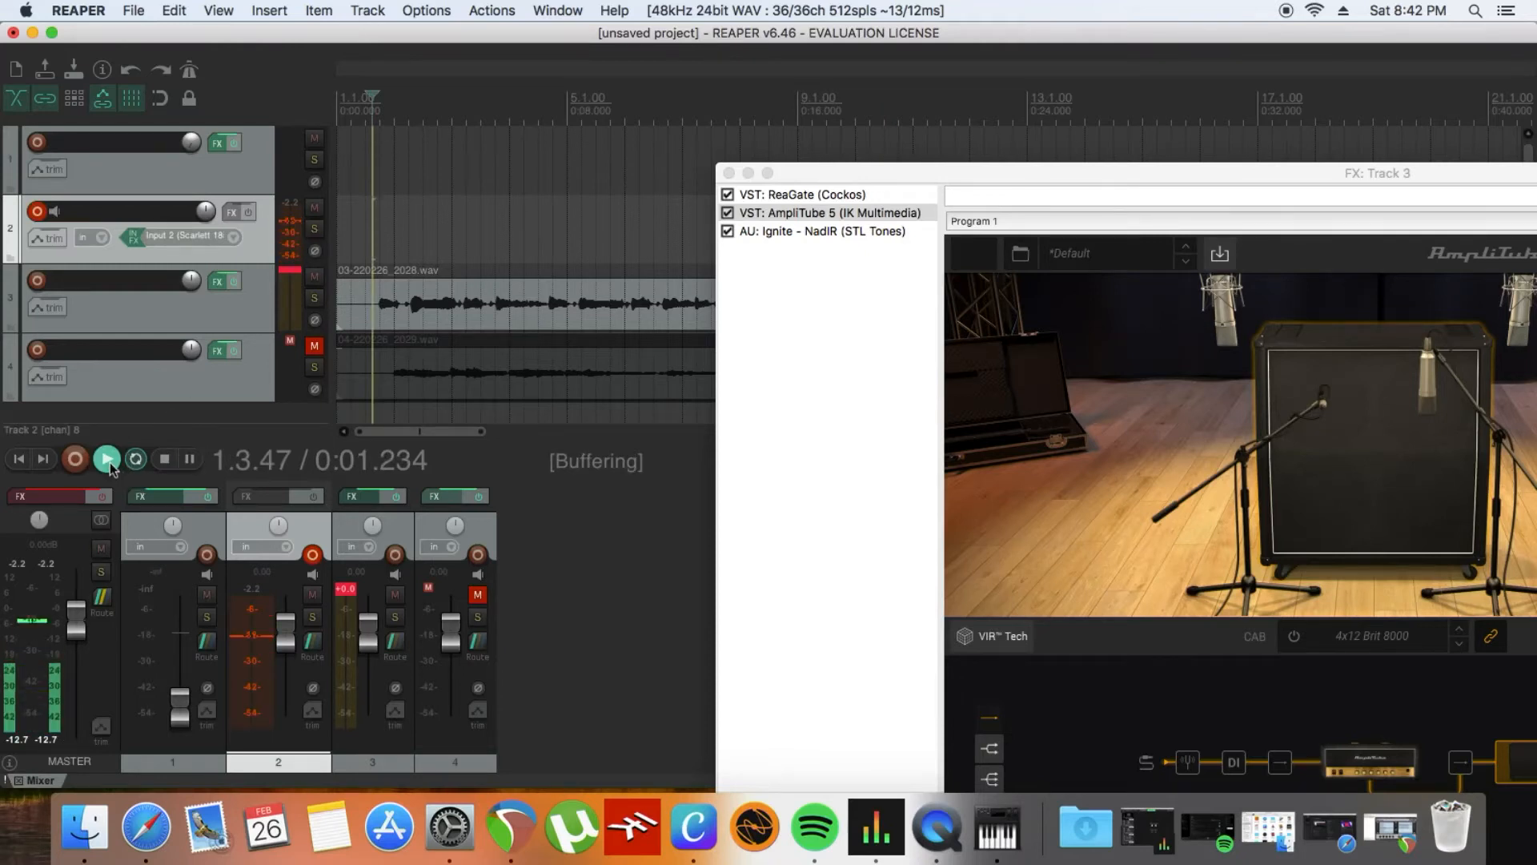
Bring track 3's effects window fully into view, change AmpliTube's amp to the Orange Dual Terror and check its cabinet's power state
{"action": "left_click_drag", "start_coordinate": [1080, 173], "coordinate": [766, 32]}
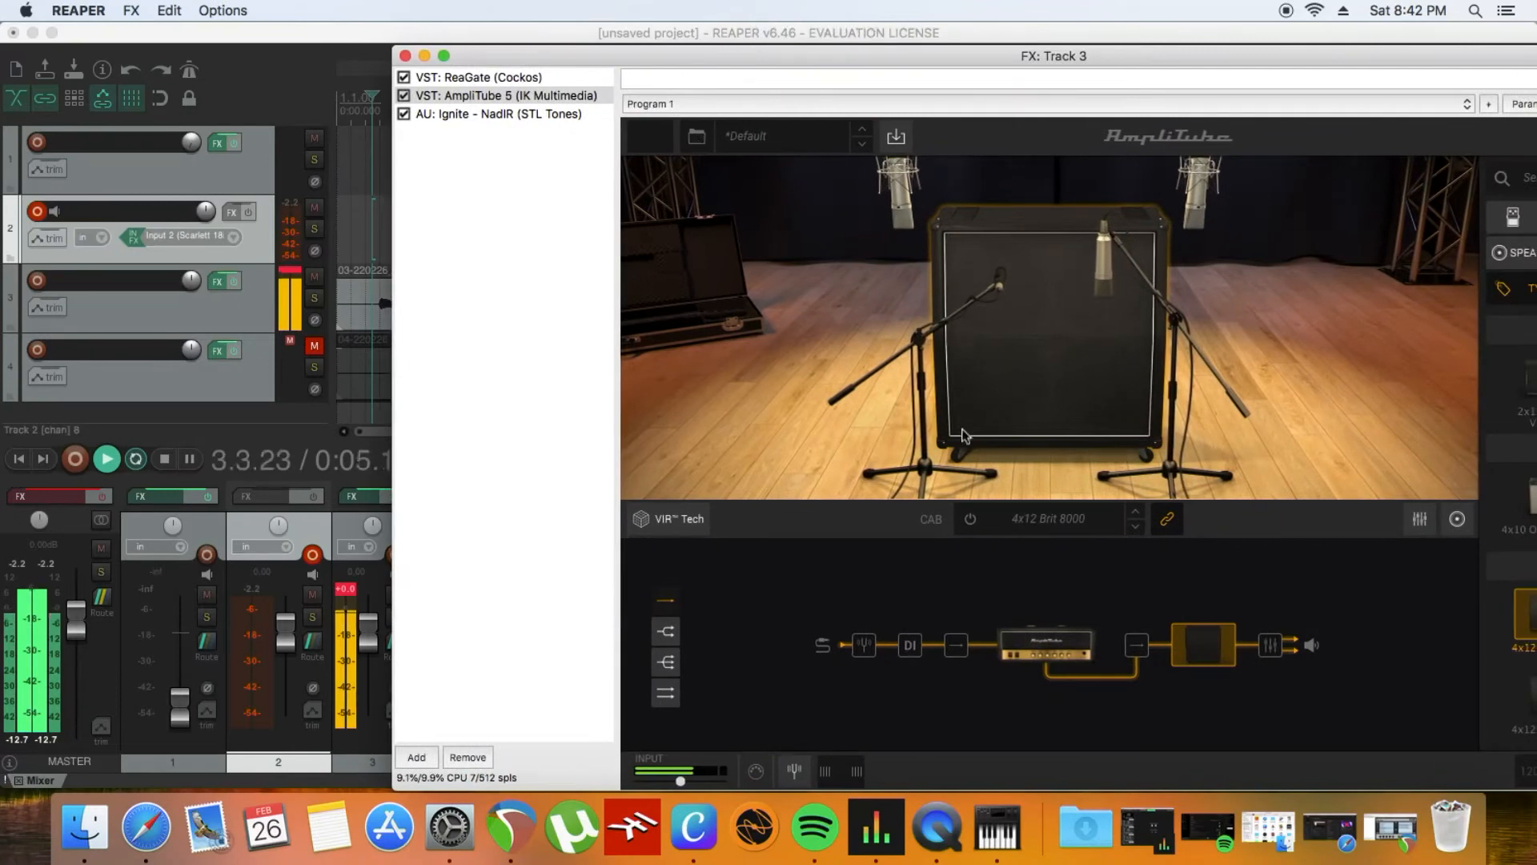
{"action": "left_click_drag", "start_coordinate": [1173, 55], "coordinate": [891, 56]}
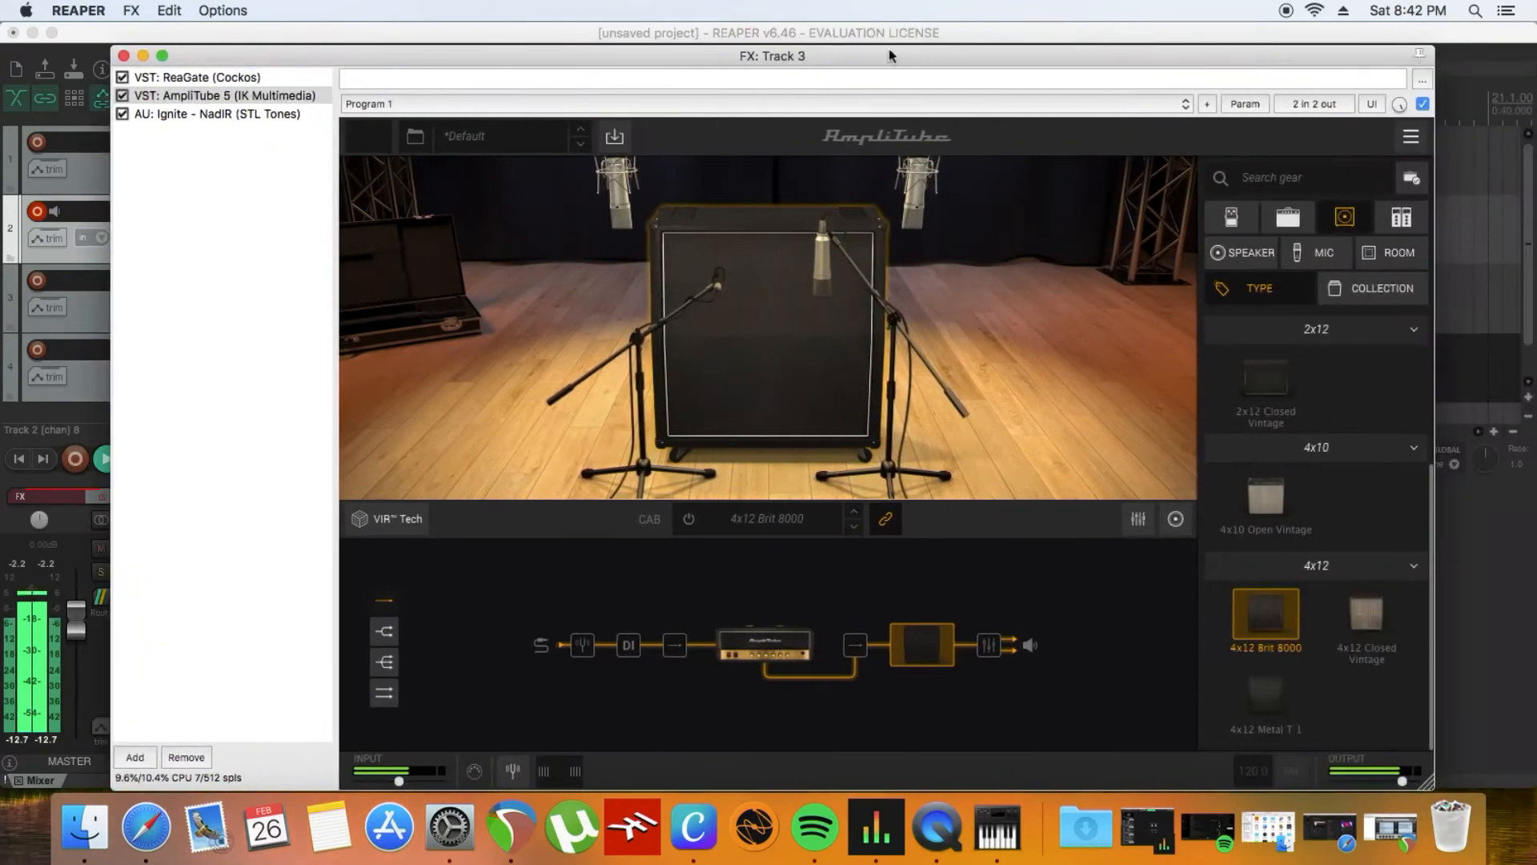
{"action": "left_click", "coordinate": [774, 643]}
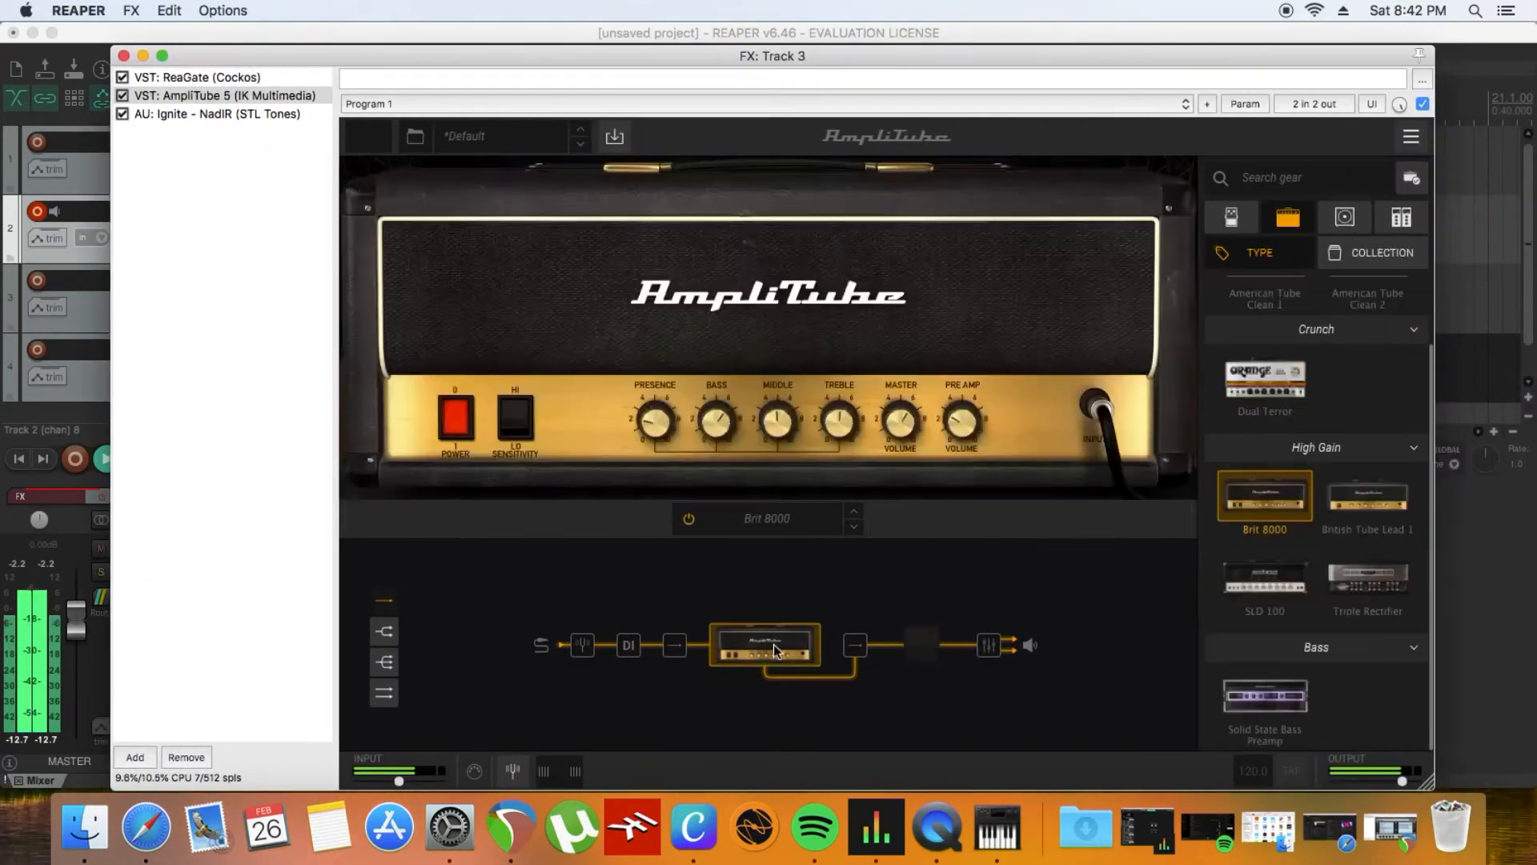
{"action": "left_click", "coordinate": [1287, 386]}
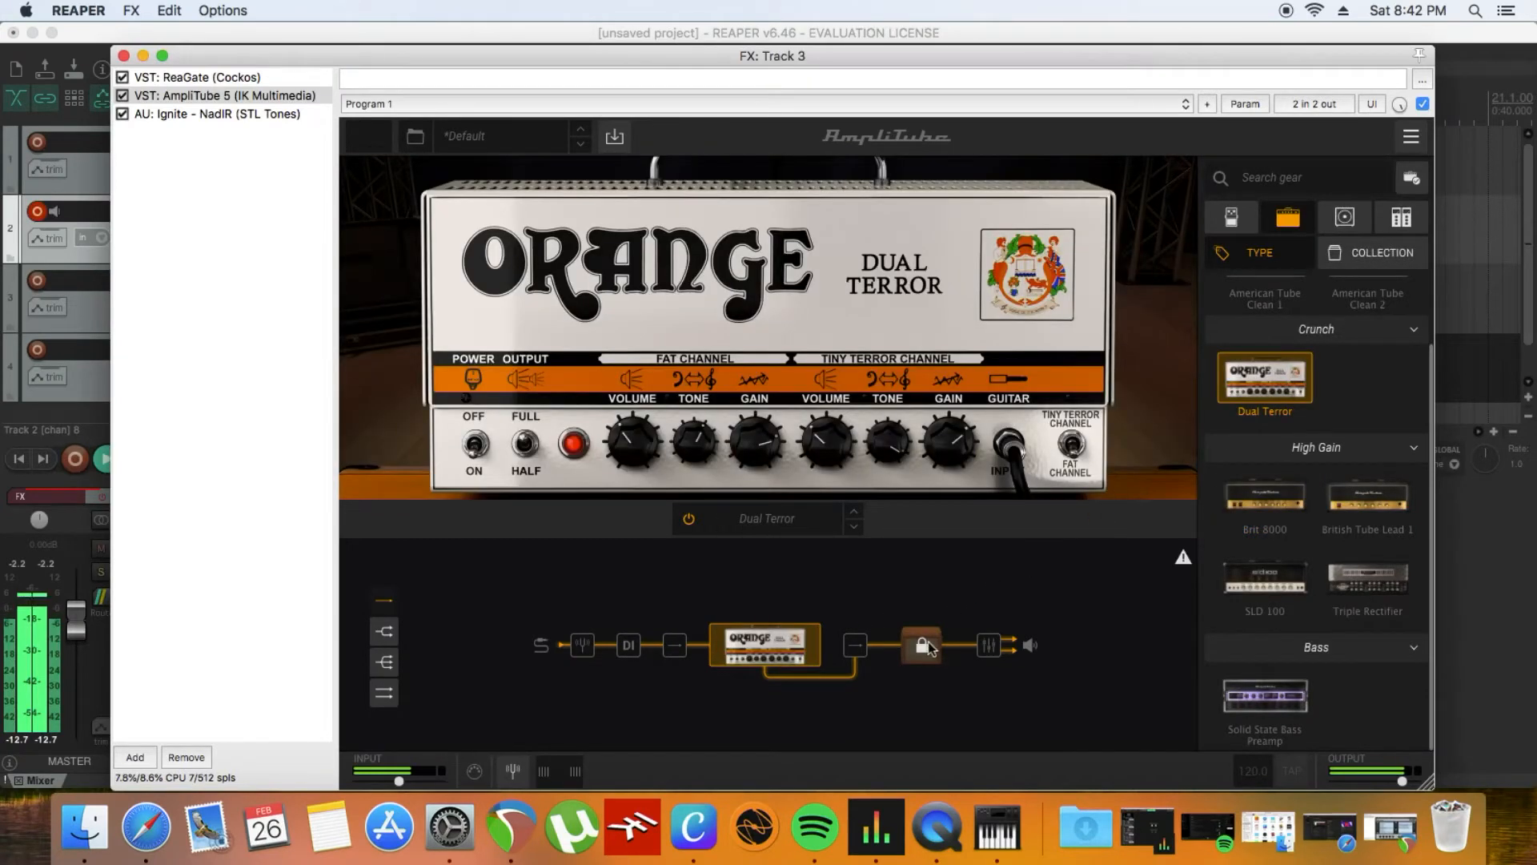
{"action": "left_click", "coordinate": [929, 641]}
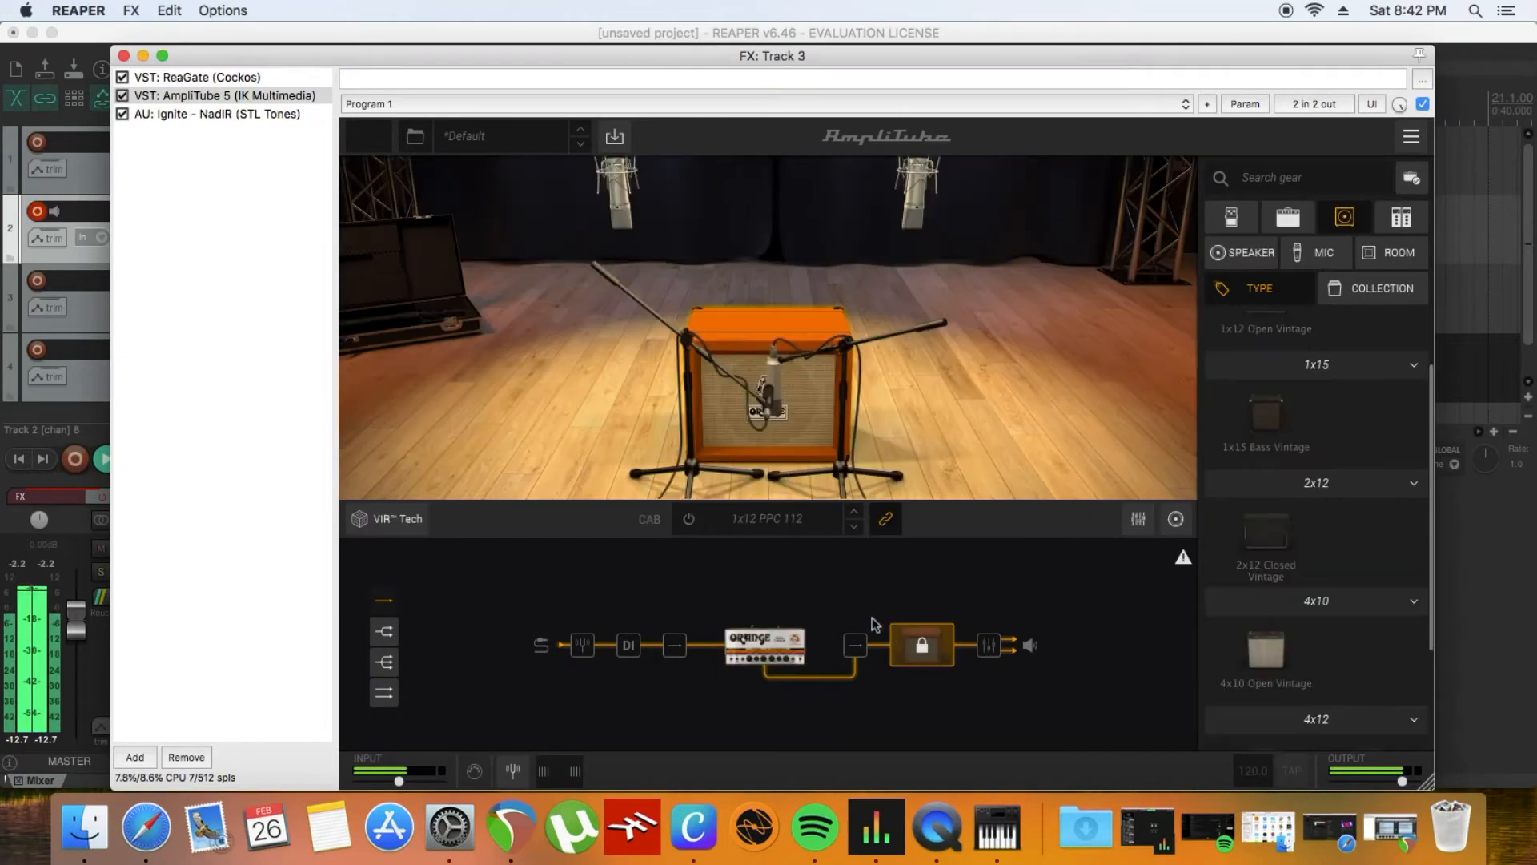
{"action": "left_click", "coordinate": [771, 640]}
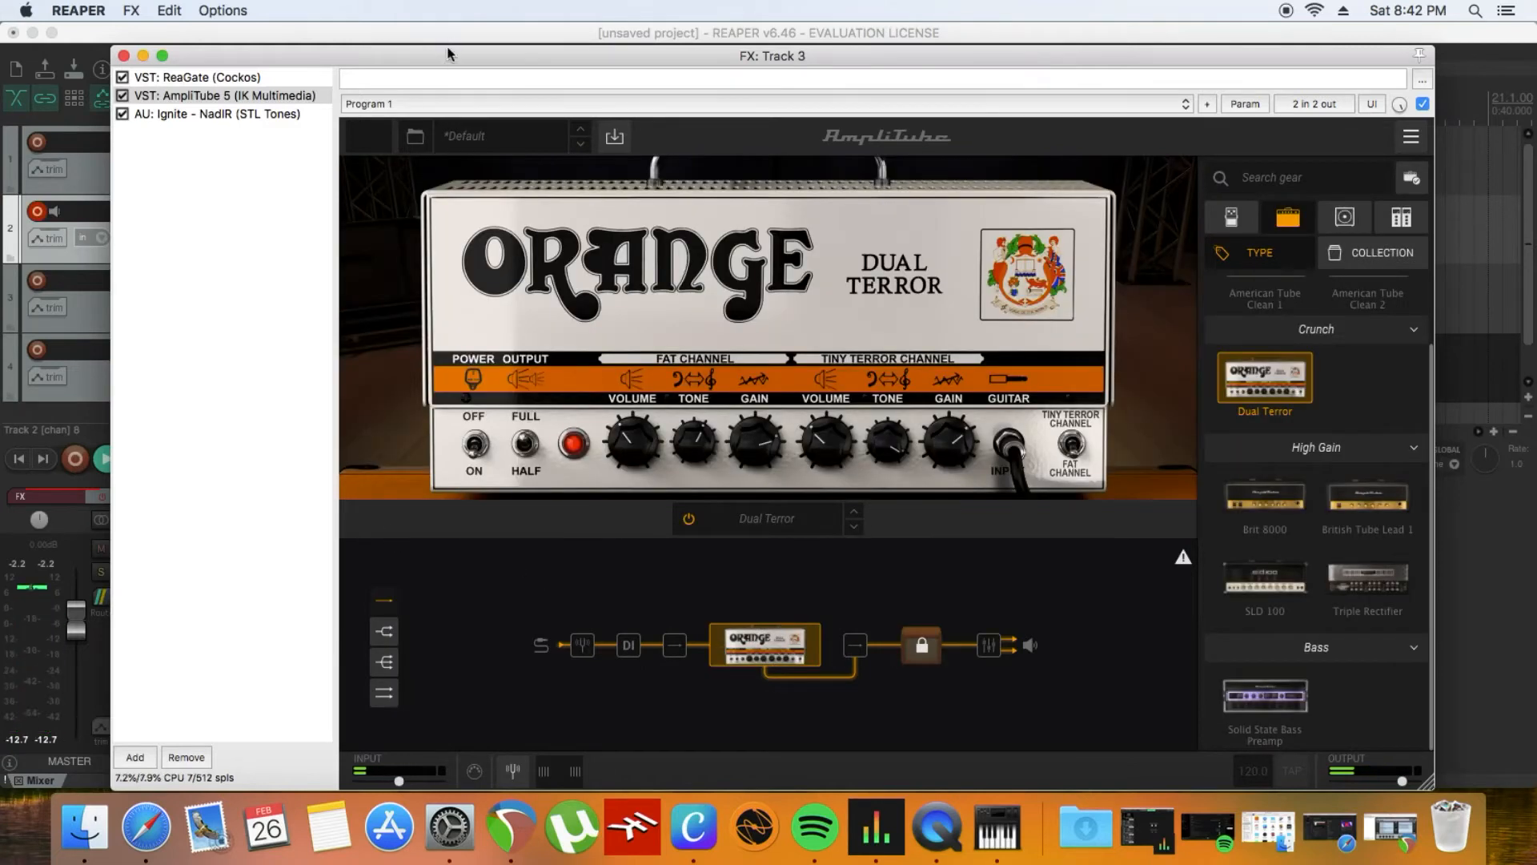
Pause playback and replace the Orange amp's locked cabinet in AmpliTube with the 1x12 Open Vintage
{"action": "left_click_drag", "start_coordinate": [453, 55], "coordinate": [742, 150]}
{"action": "left_click", "coordinate": [192, 460]}
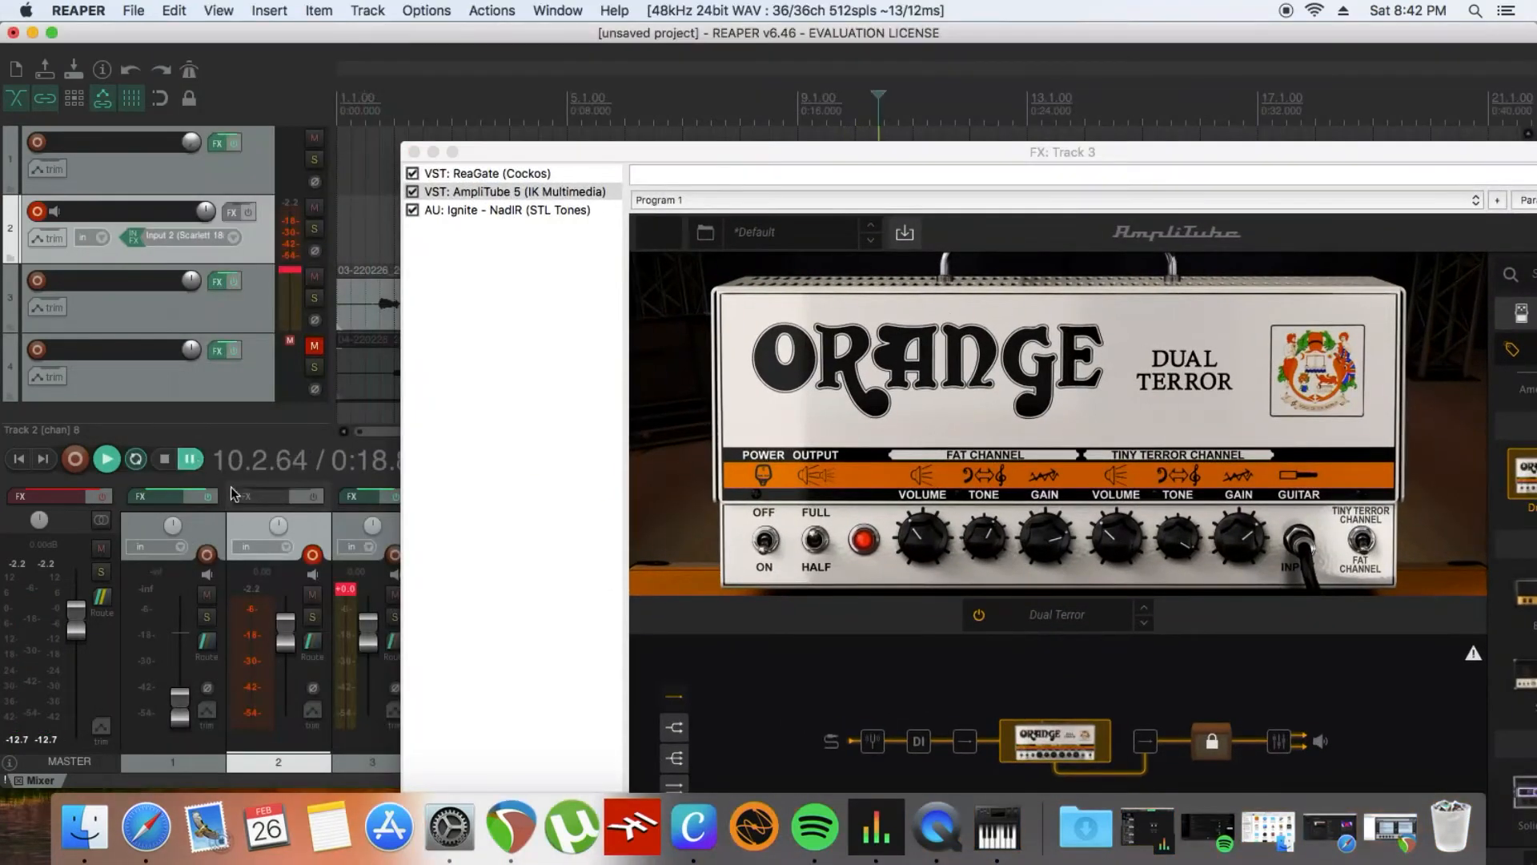
{"action": "left_click_drag", "start_coordinate": [1107, 160], "coordinate": [825, 10]}
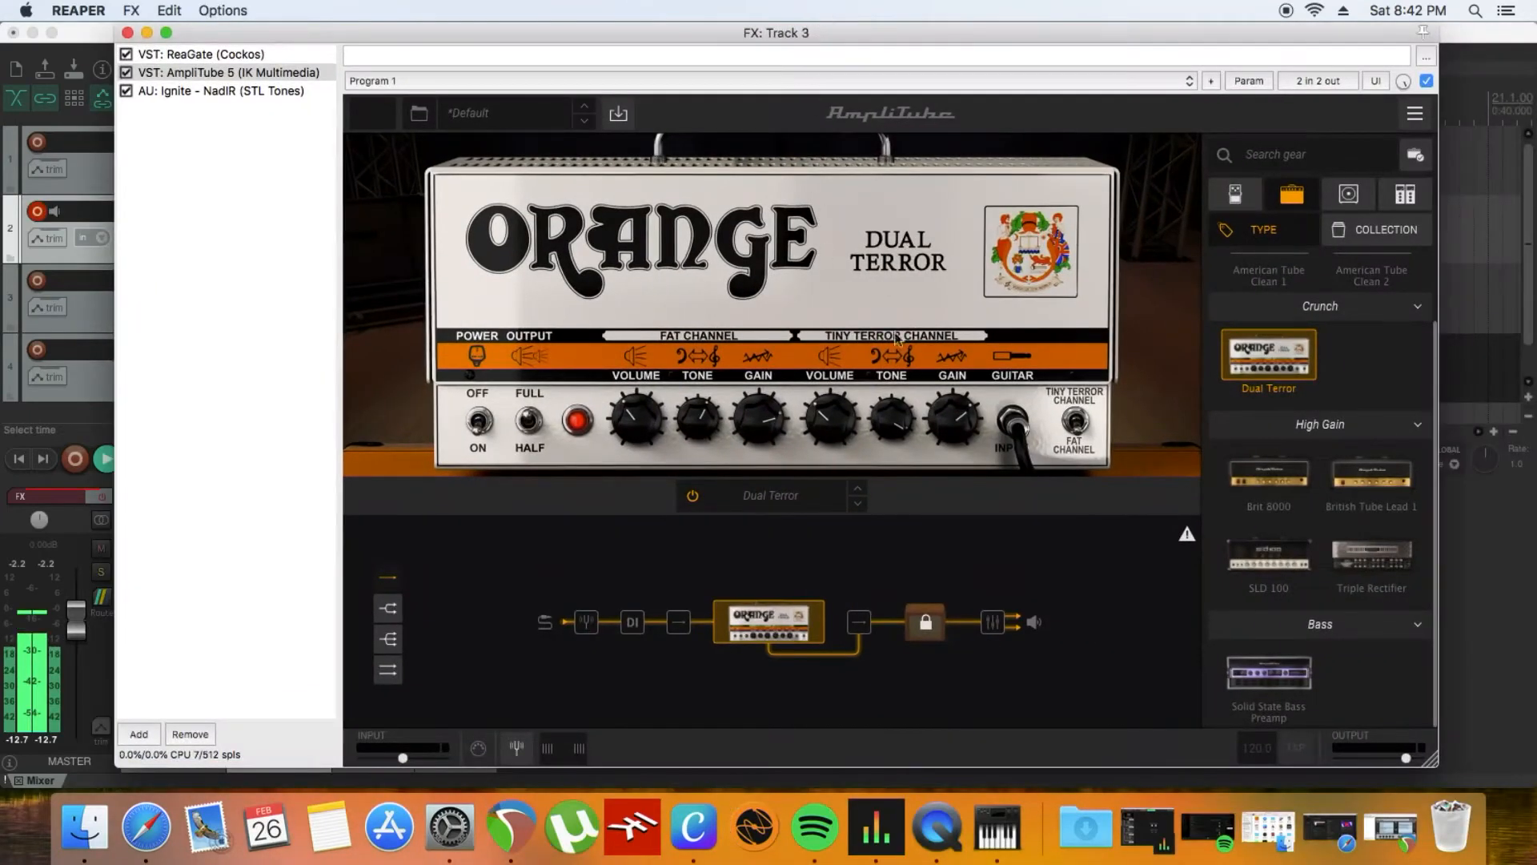
{"action": "left_click", "coordinate": [927, 626]}
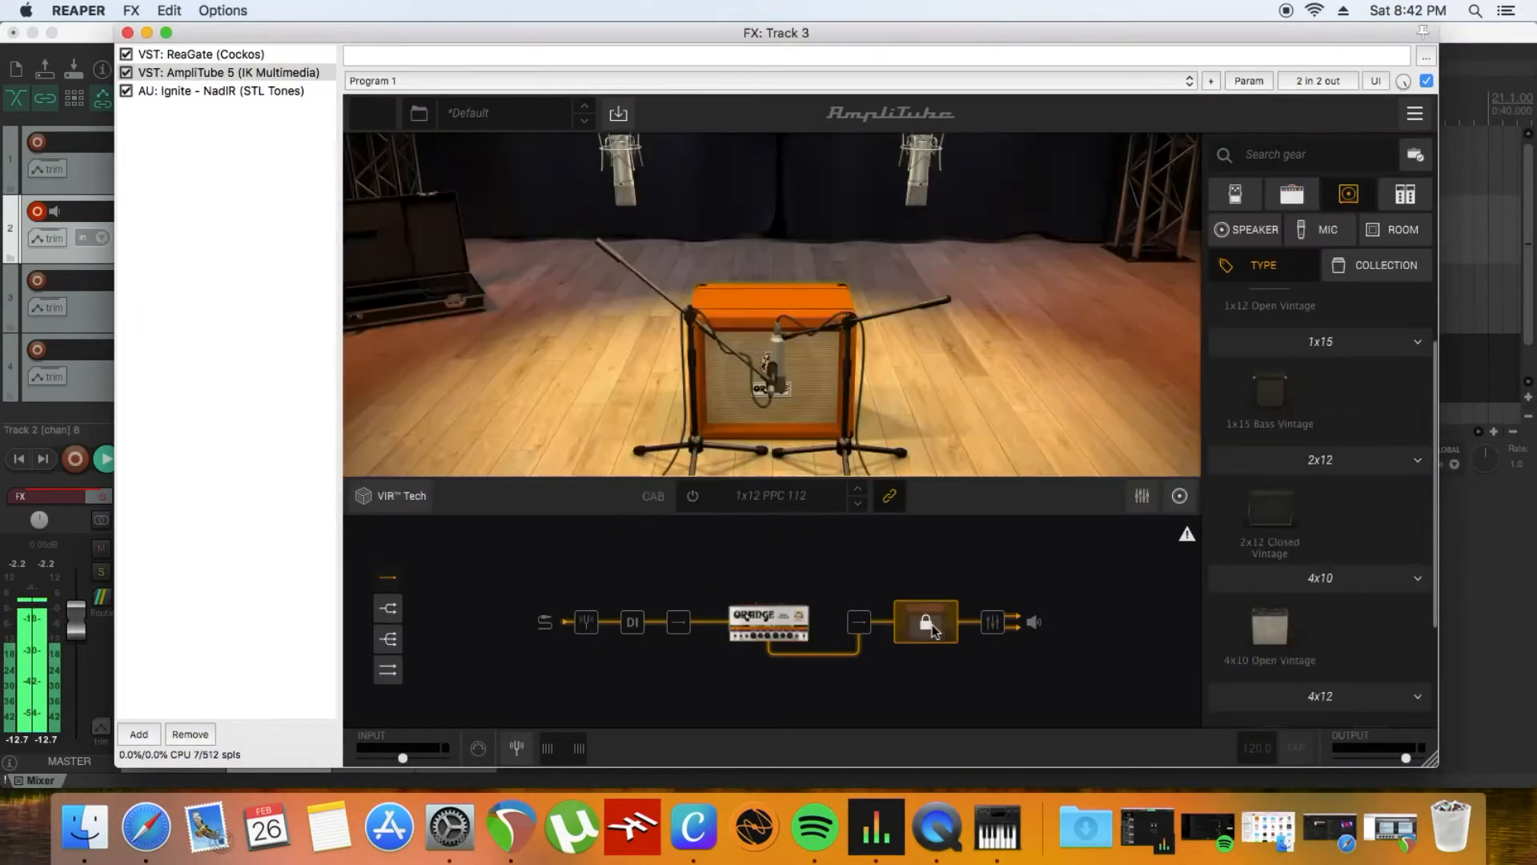
{"action": "left_click", "coordinate": [735, 500]}
{"action": "mouse_move", "coordinate": [827, 573]}
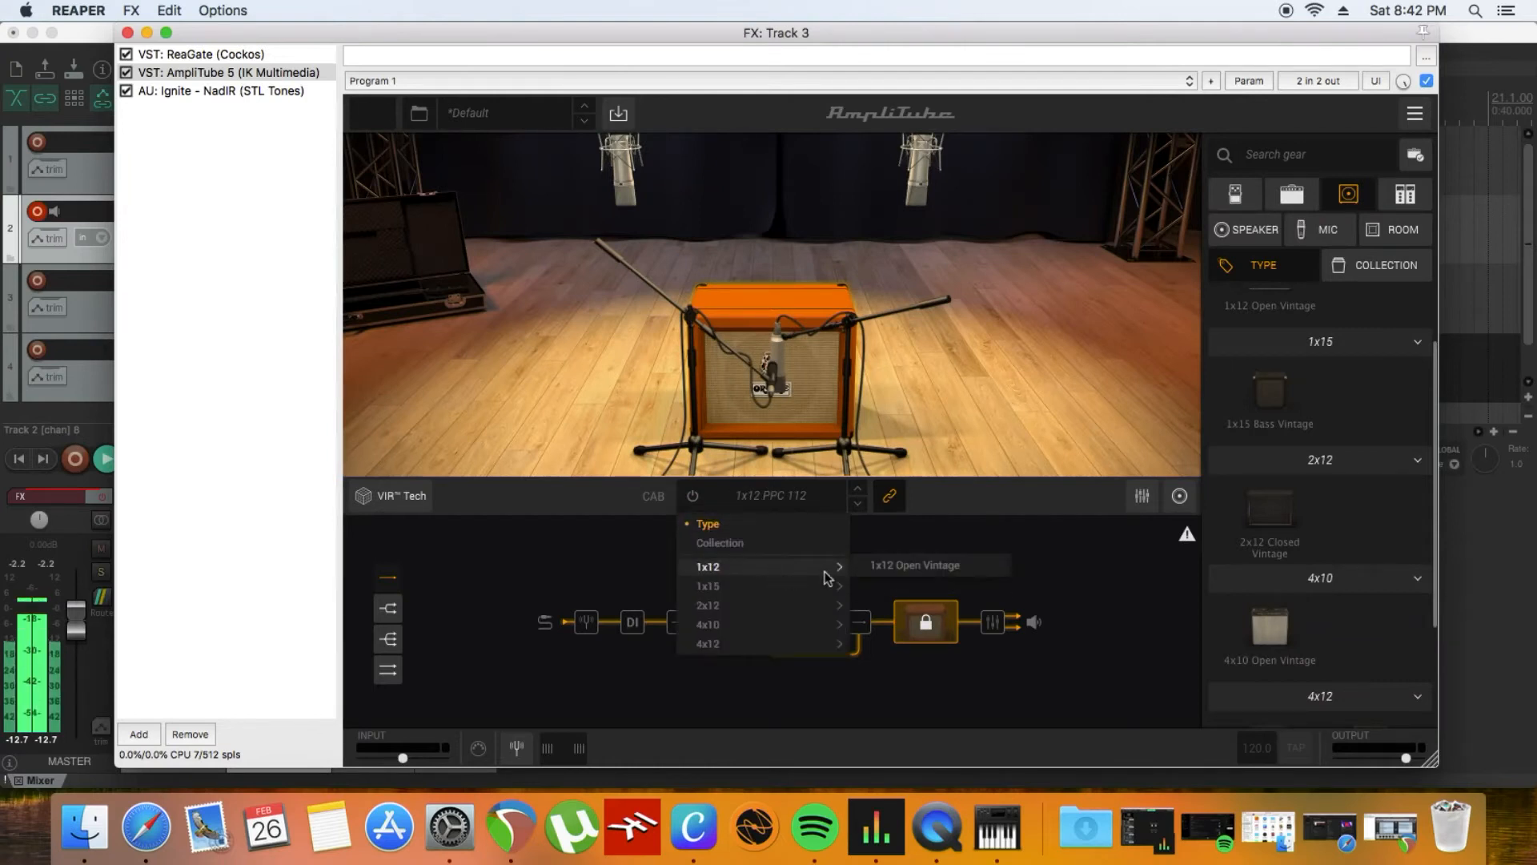
{"action": "left_click", "coordinate": [905, 565]}
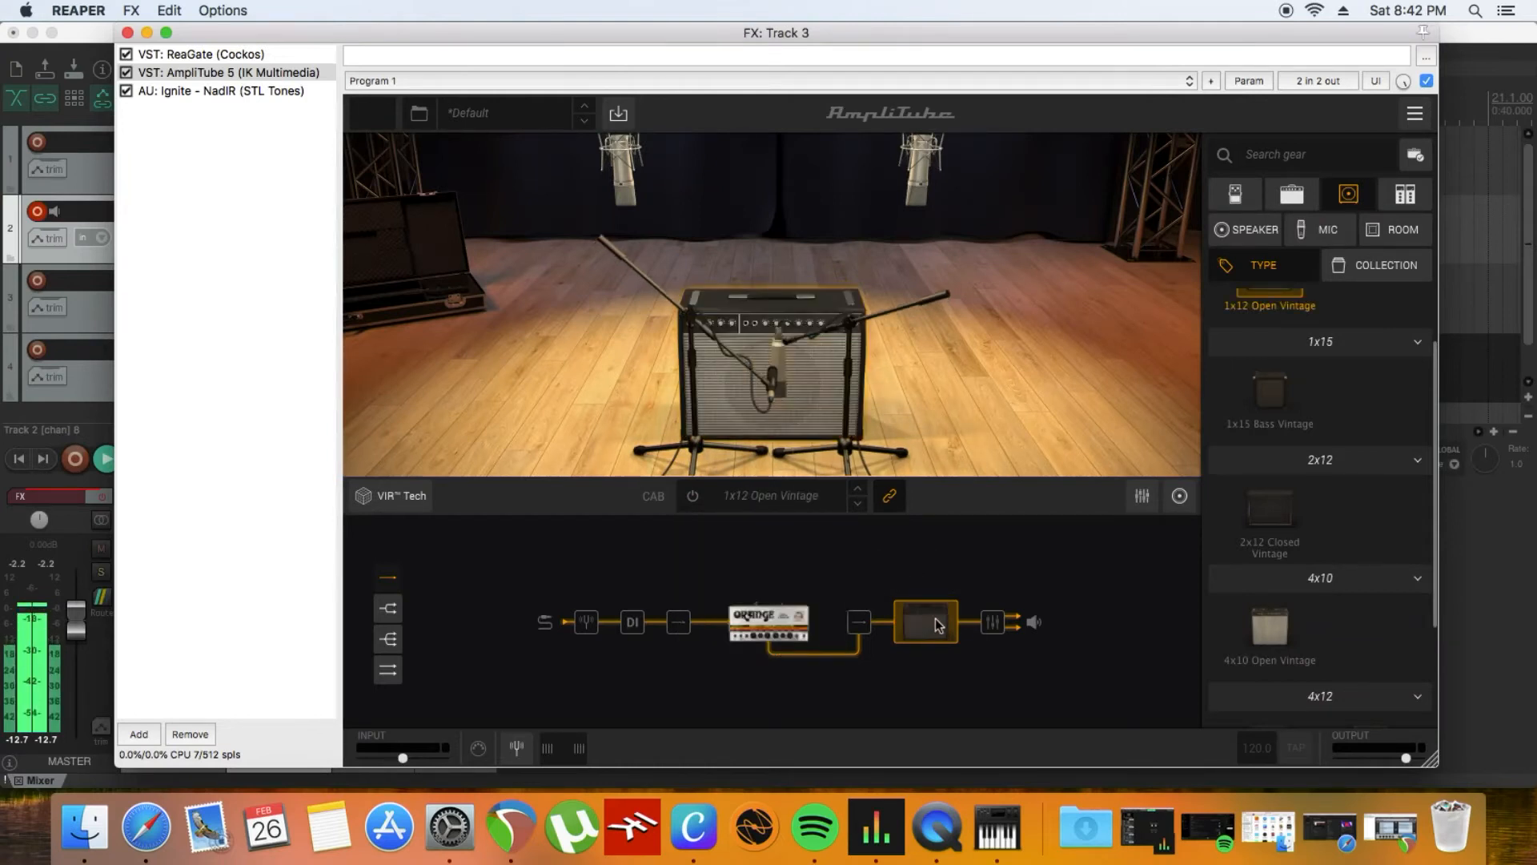
Move track 3's effects window aside, select a loop range from near the start to about bar 9 and resume playback
{"action": "left_click_drag", "start_coordinate": [399, 32], "coordinate": [815, 55]}
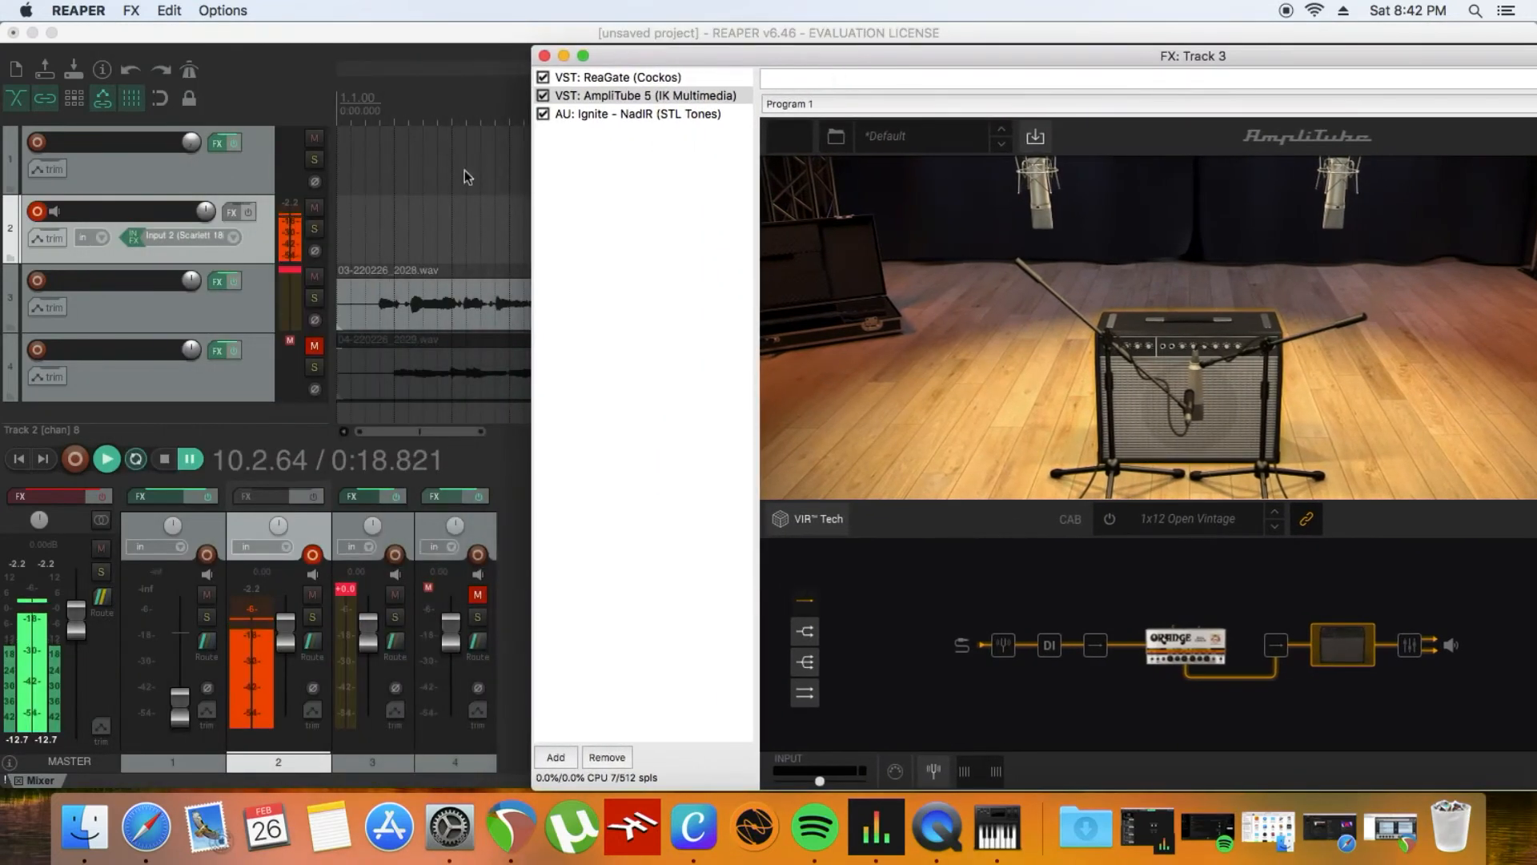
{"action": "left_click", "coordinate": [367, 236]}
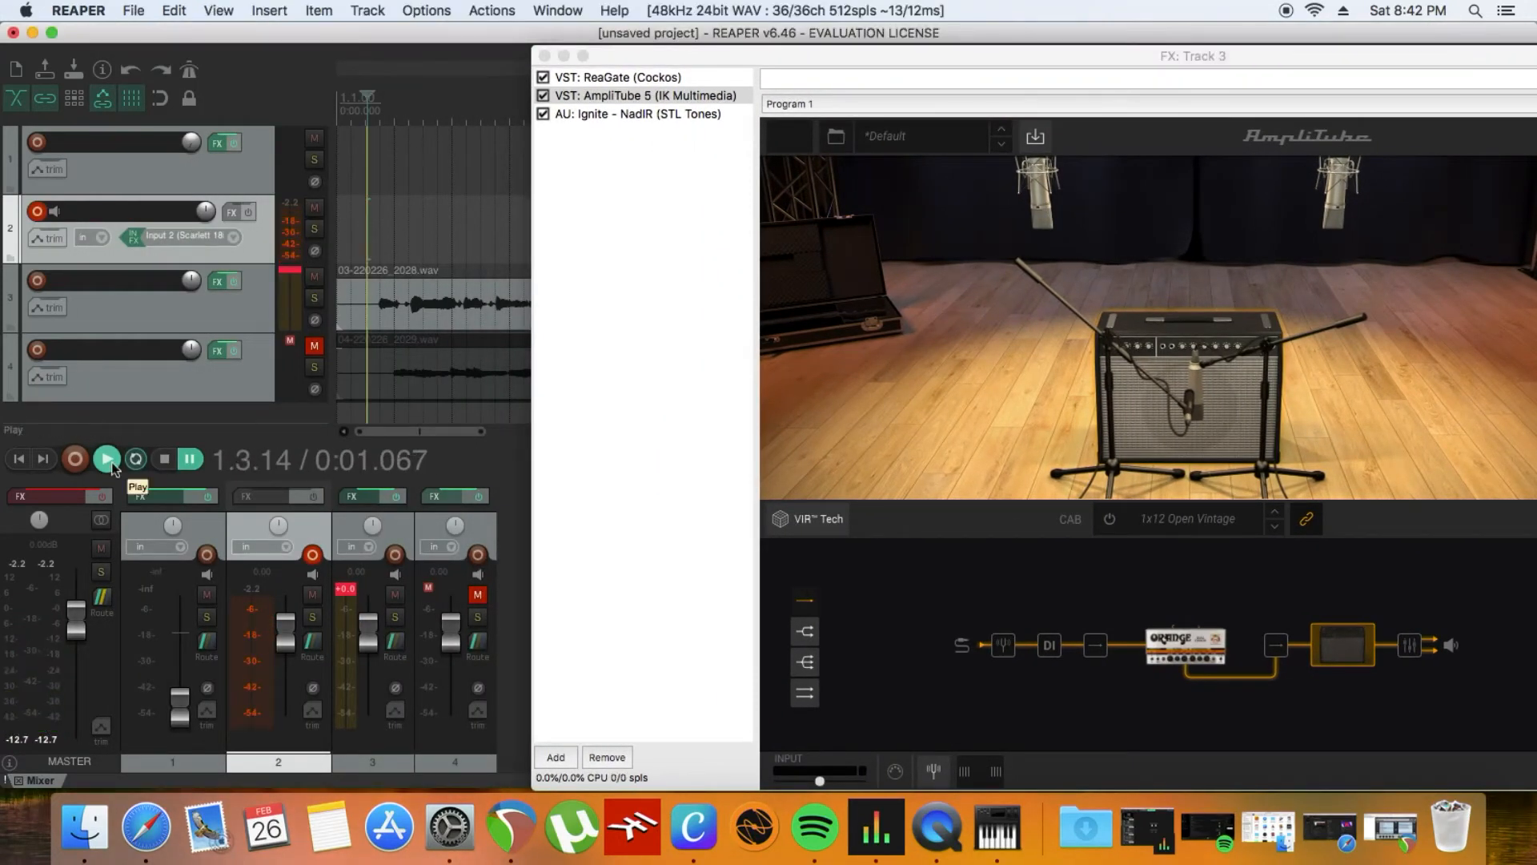
{"action": "left_click_drag", "start_coordinate": [706, 63], "coordinate": [602, 462]}
{"action": "left_click_drag", "start_coordinate": [380, 237], "coordinate": [803, 240]}
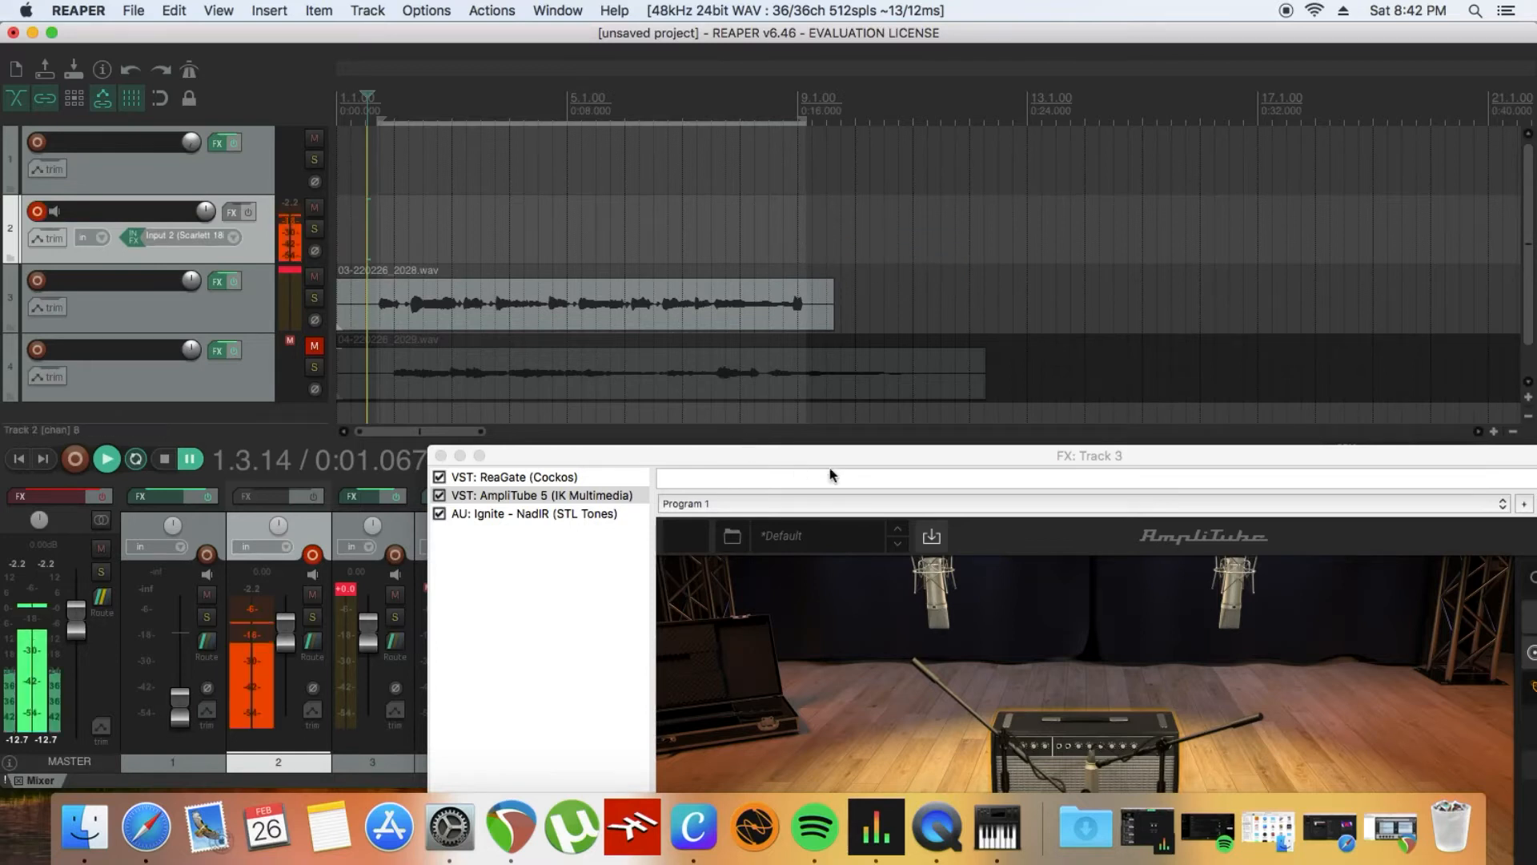
{"action": "key", "text": "space"}
Bring the Dual Terror into view and adjust its Tiny Terror channel, setting tone to 6.7 and gain to 6.9
{"action": "left_click_drag", "start_coordinate": [931, 454], "coordinate": [690, 94]}
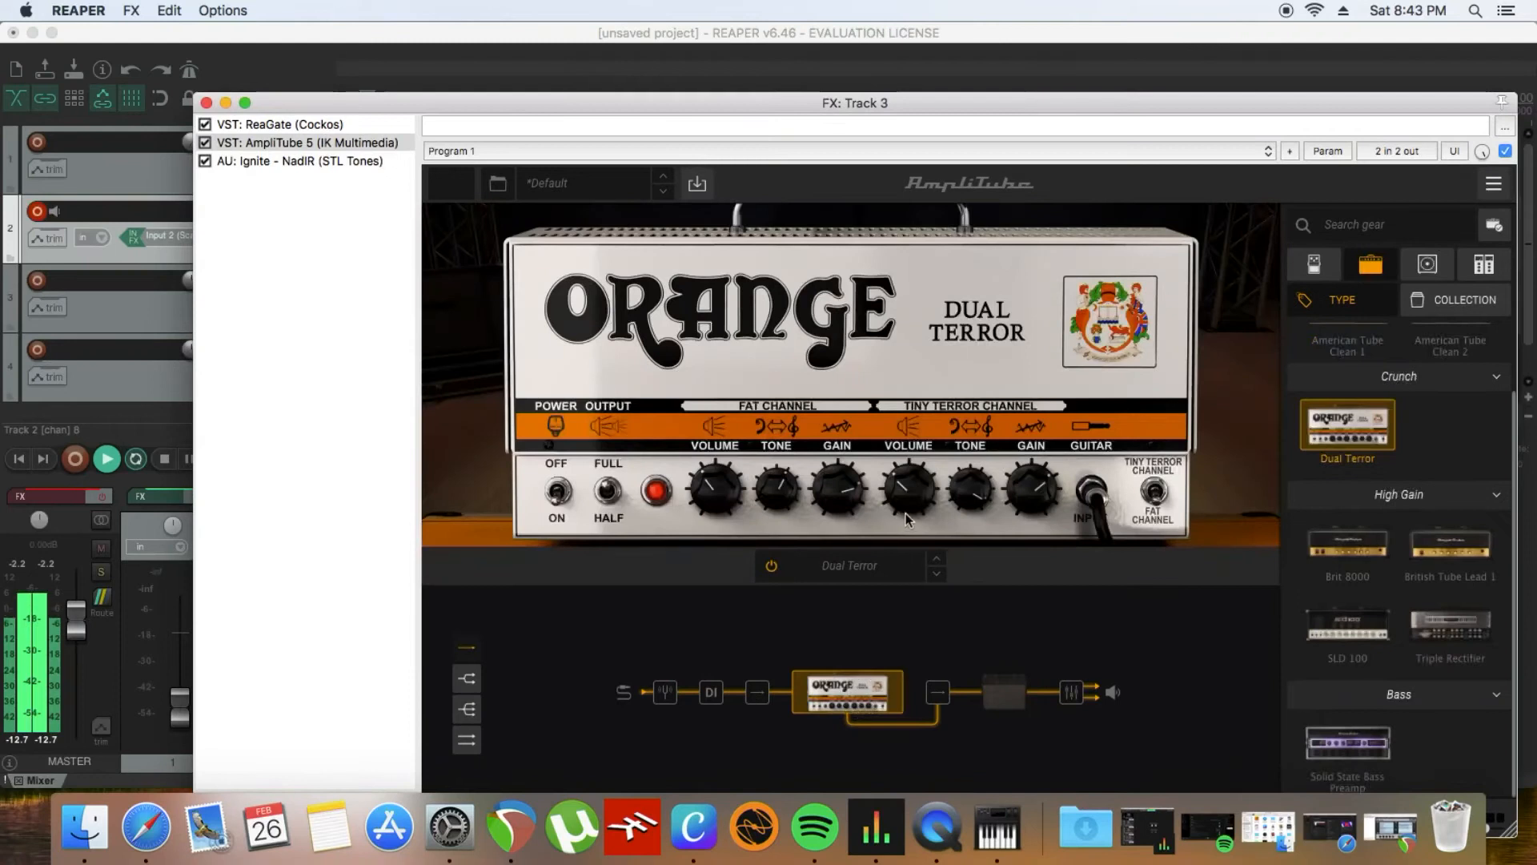
{"action": "left_click", "coordinate": [1155, 492]}
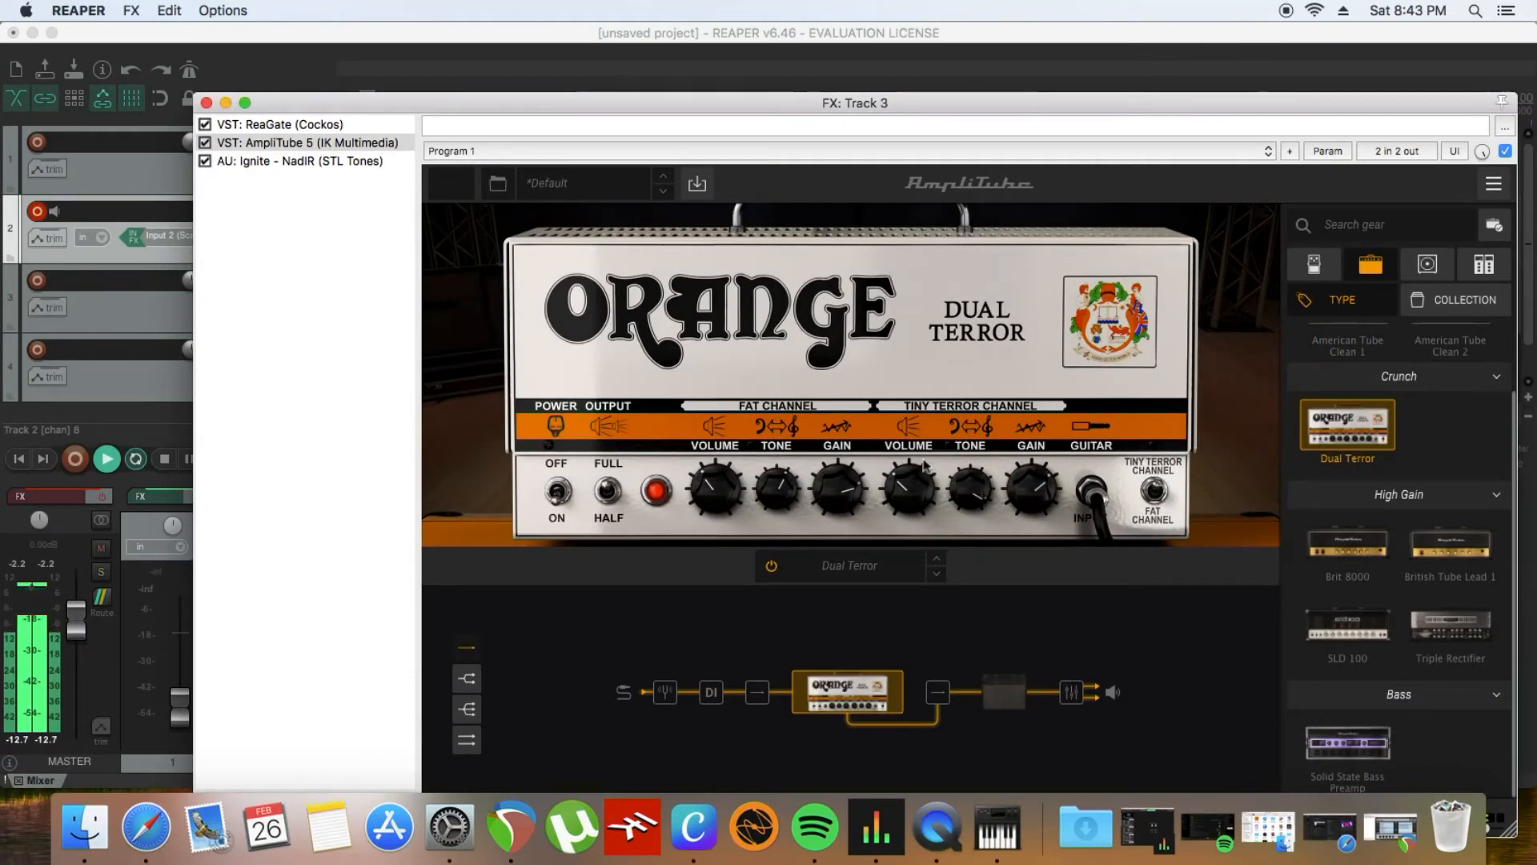
{"action": "left_click_drag", "start_coordinate": [1037, 492], "coordinate": [1017, 422]}
{"action": "left_click_drag", "start_coordinate": [916, 496], "coordinate": [973, 544]}
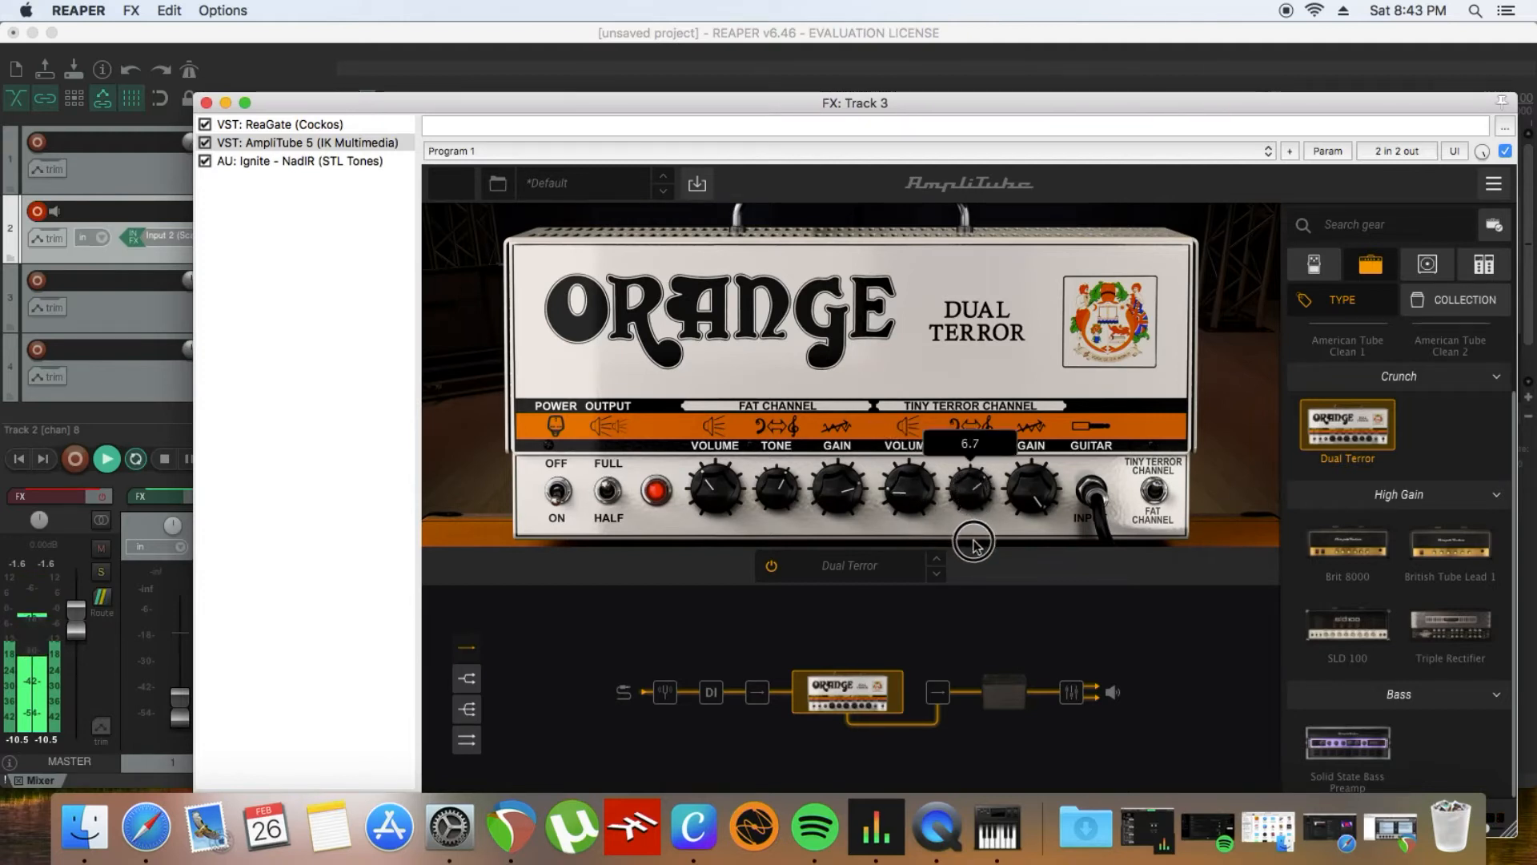
{"action": "left_click_drag", "start_coordinate": [1036, 505], "coordinate": [1027, 569]}
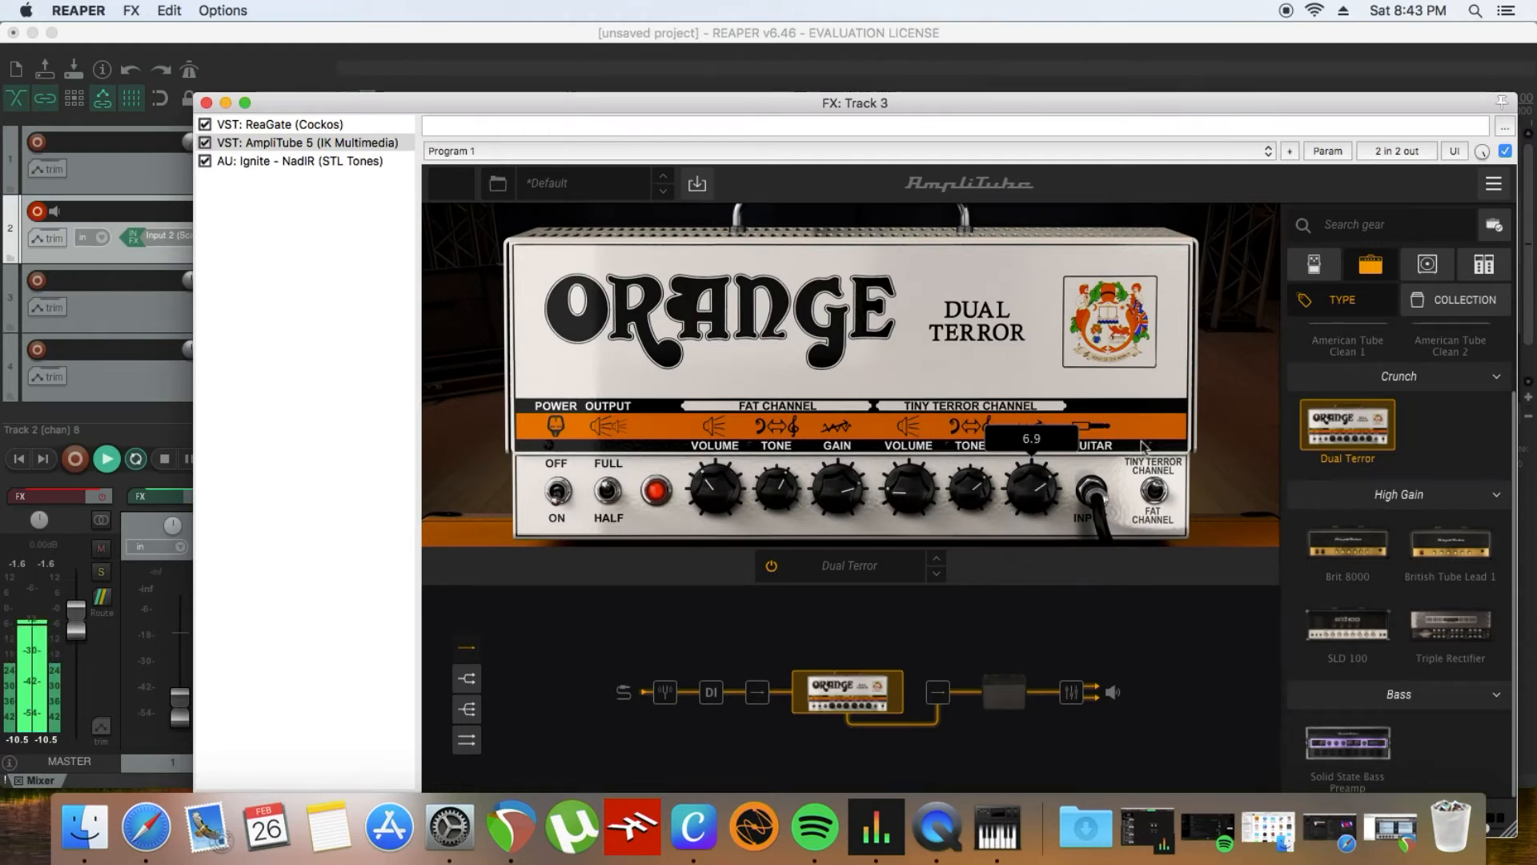
Add a Diode Overdrive pedal ahead of the amp, lower its distortion and set its level to 4.98
{"action": "left_click", "coordinate": [1313, 264]}
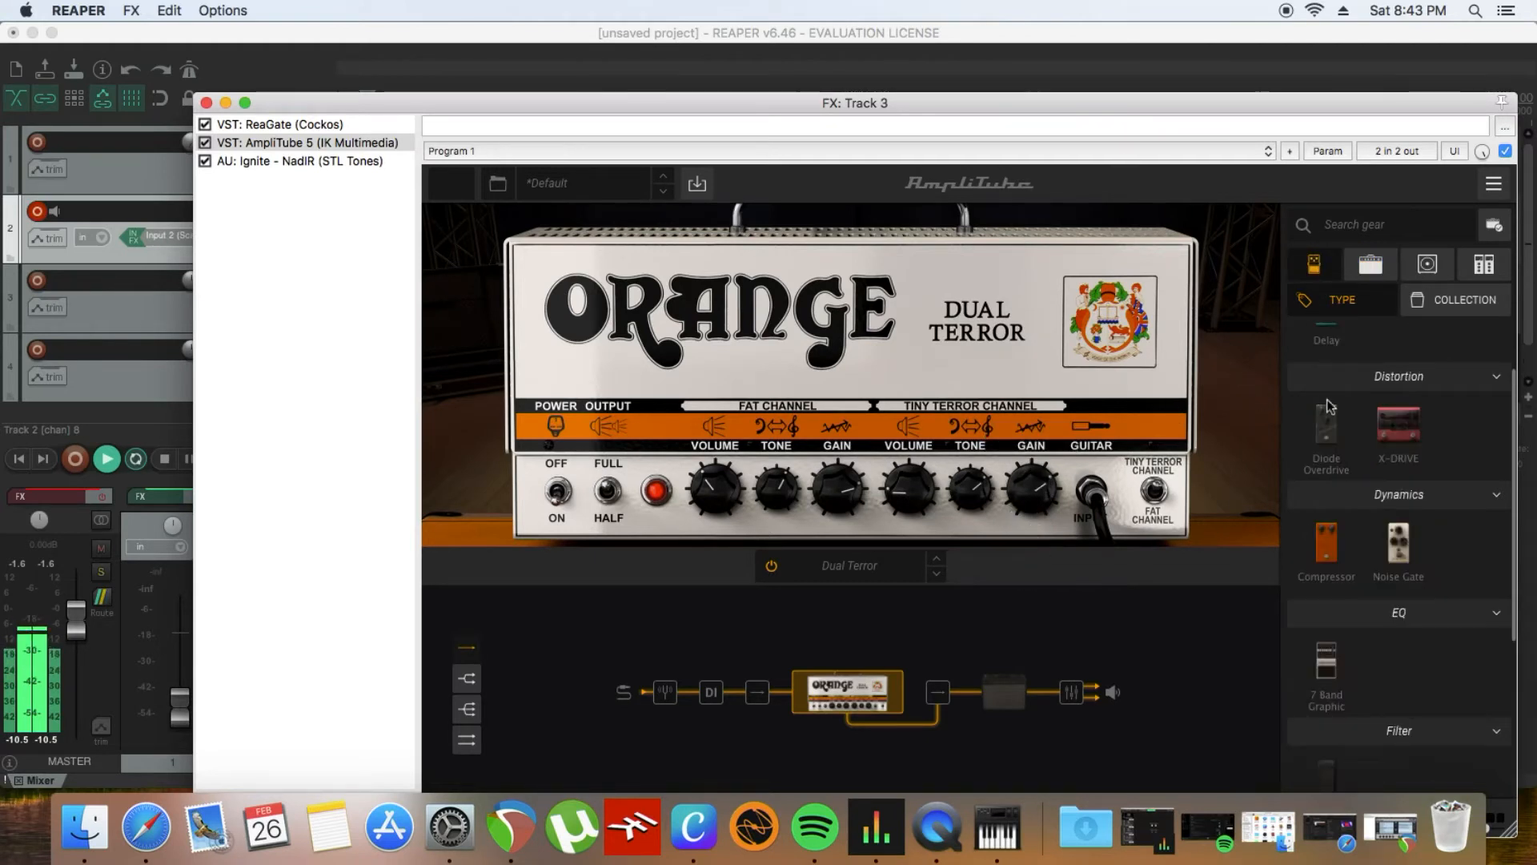
{"action": "left_click_drag", "start_coordinate": [1328, 446], "coordinate": [730, 706]}
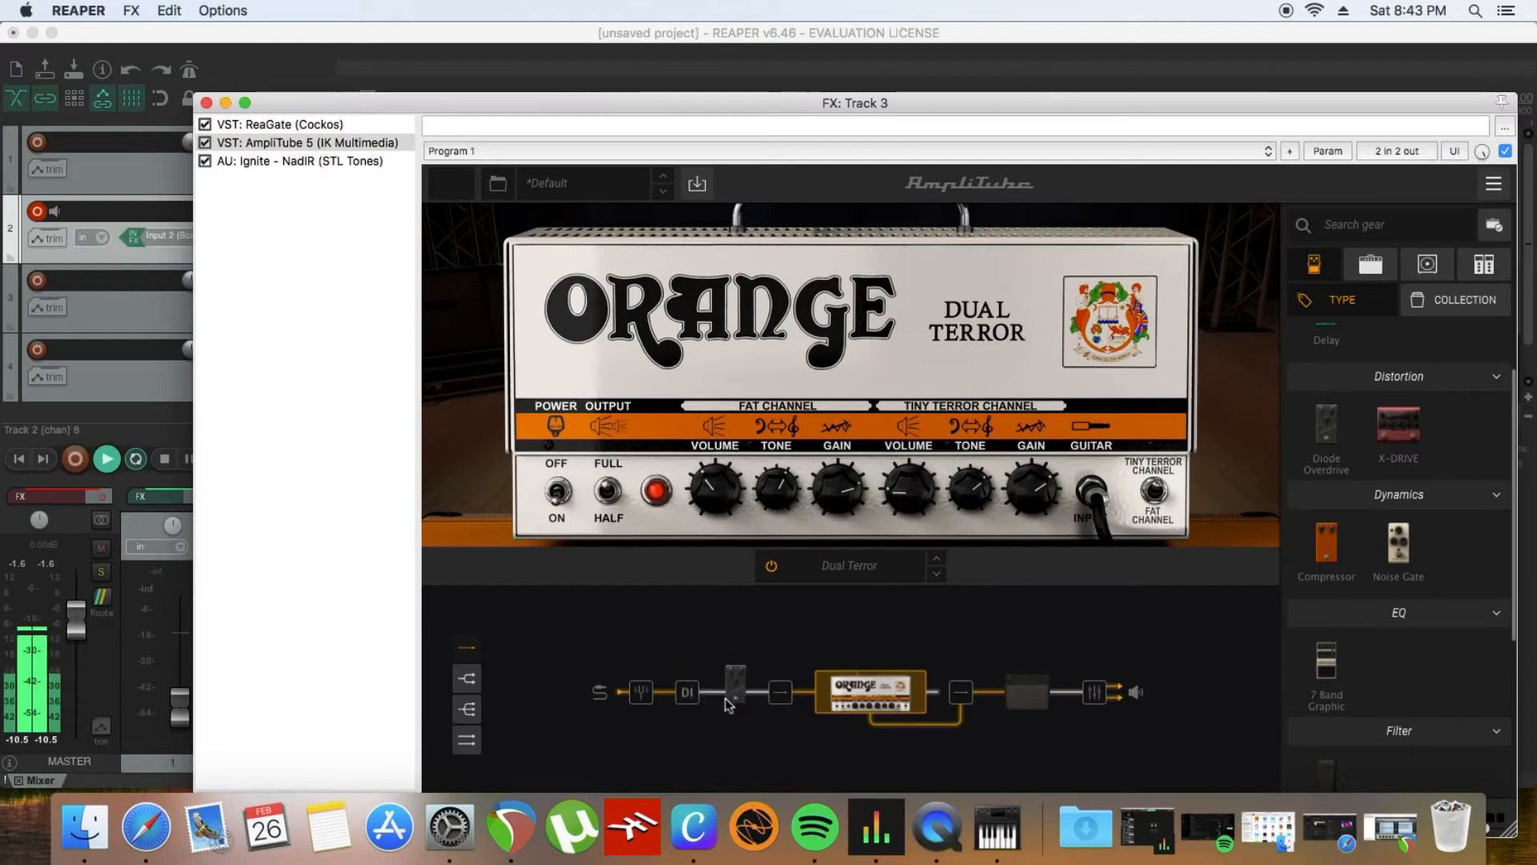
{"action": "left_click_drag", "start_coordinate": [527, 300], "coordinate": [522, 509]}
{"action": "left_click_drag", "start_coordinate": [494, 358], "coordinate": [491, 241]}
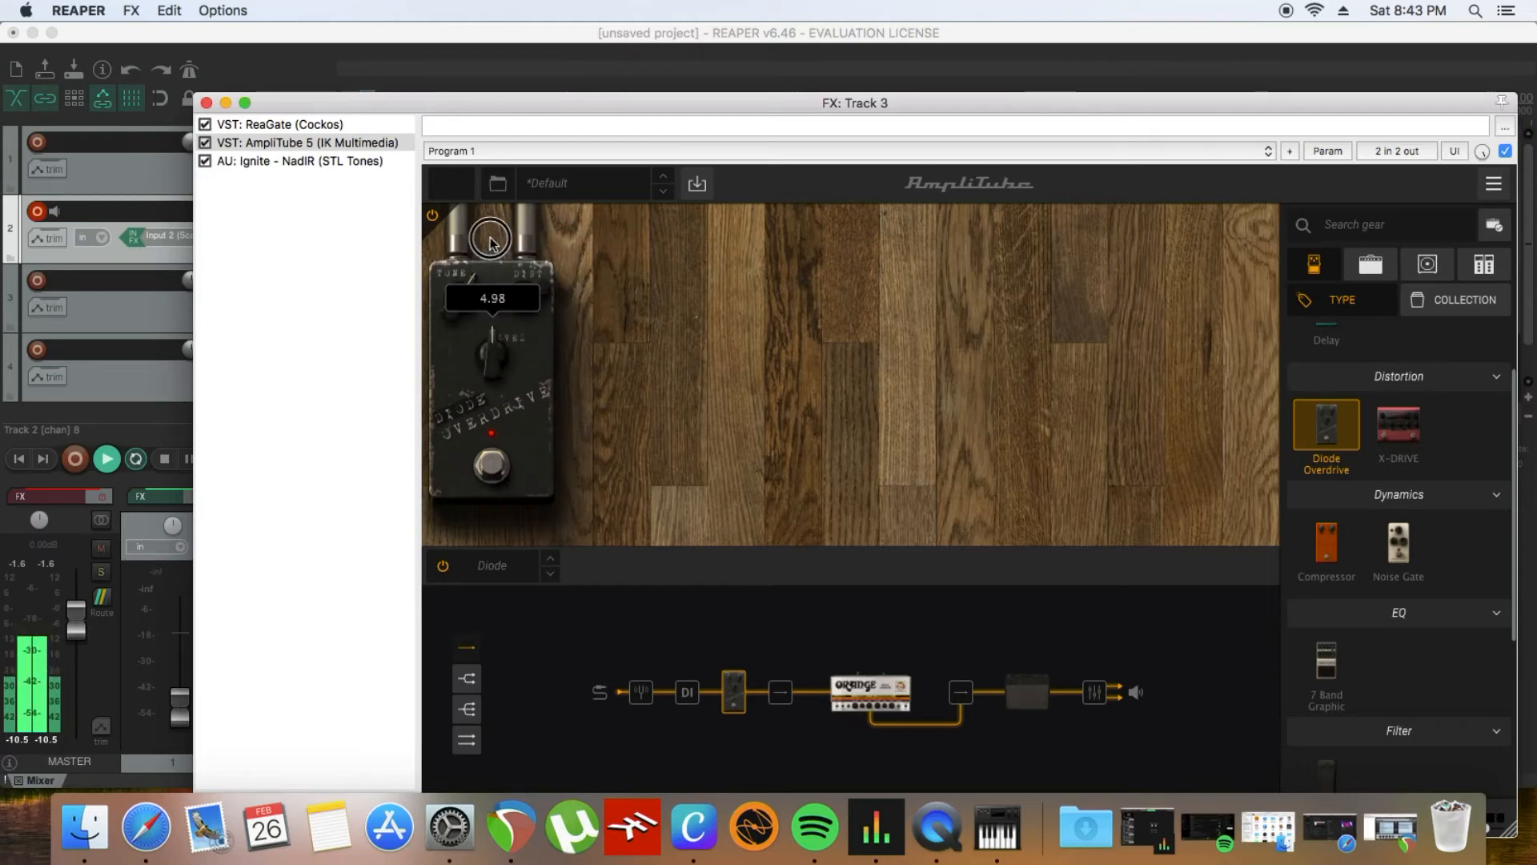
Return to the Dual Terror and set the Tiny Terror channel's volume to 2.2 and gain to 8.0
{"action": "left_click", "coordinate": [871, 692]}
{"action": "left_click_drag", "start_coordinate": [975, 498], "coordinate": [909, 485]}
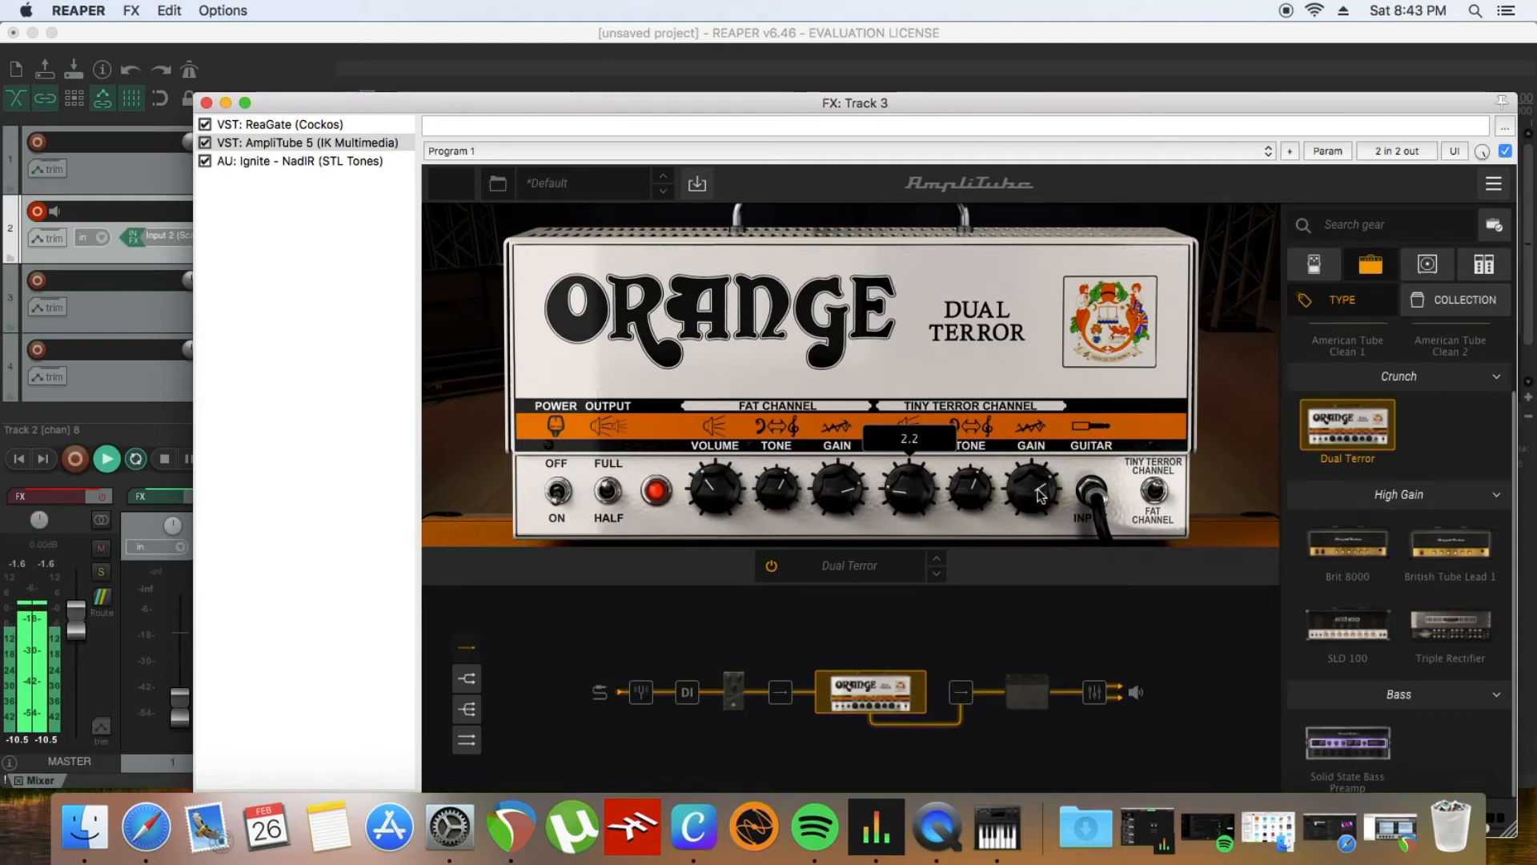
{"action": "left_click", "coordinate": [1033, 468]}
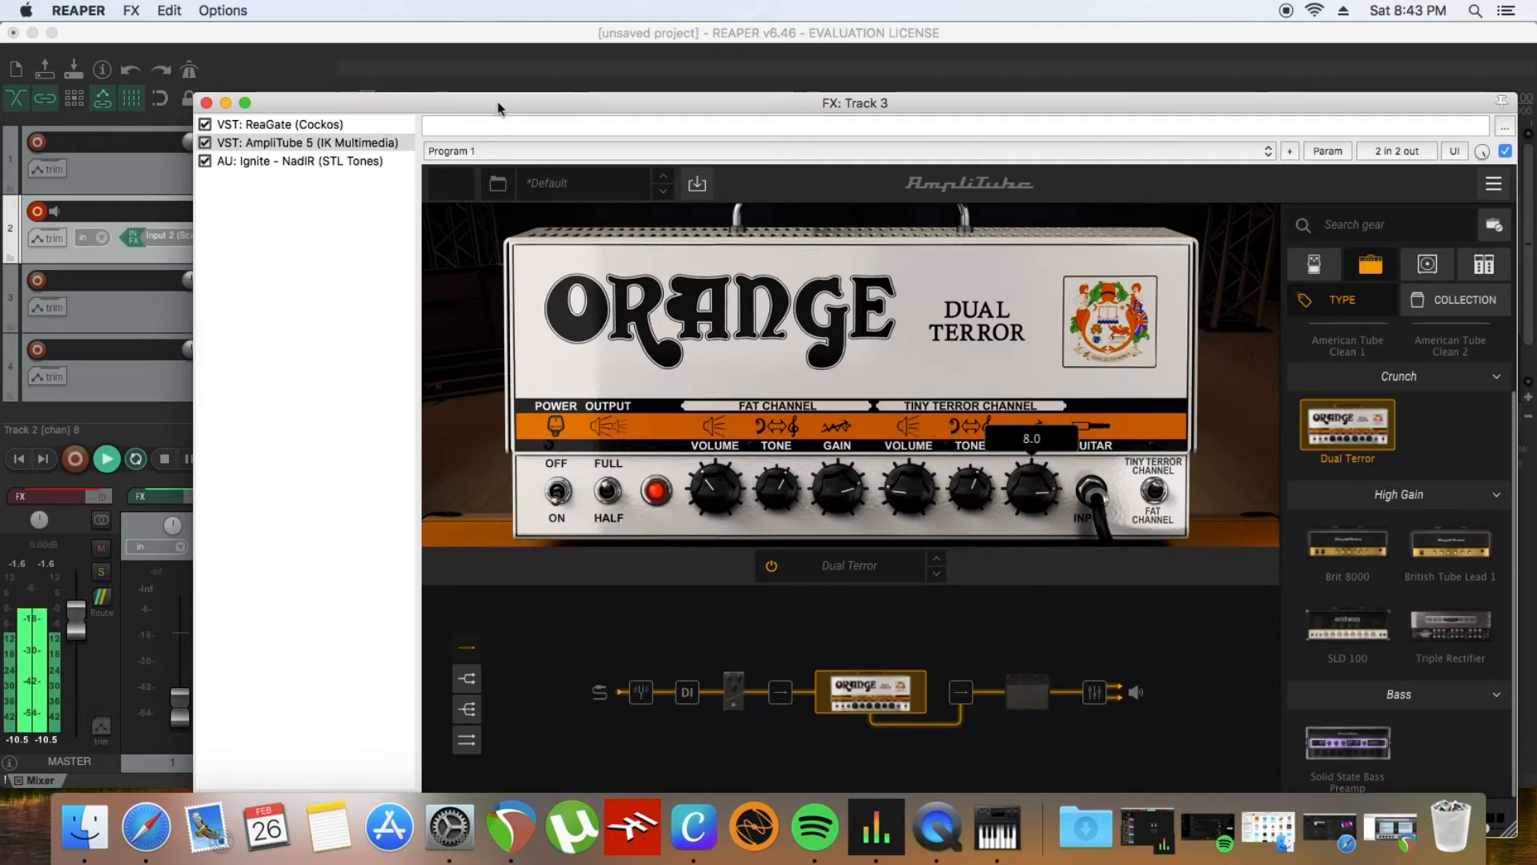
In track 3's NadIR, audition MesBas212_4P_D1_0oc.wav with RKH 4x12 V30 SHR SM57 Center.wav as the second cabinet, and pause playback
{"action": "left_click_drag", "start_coordinate": [497, 108], "coordinate": [876, 135]}
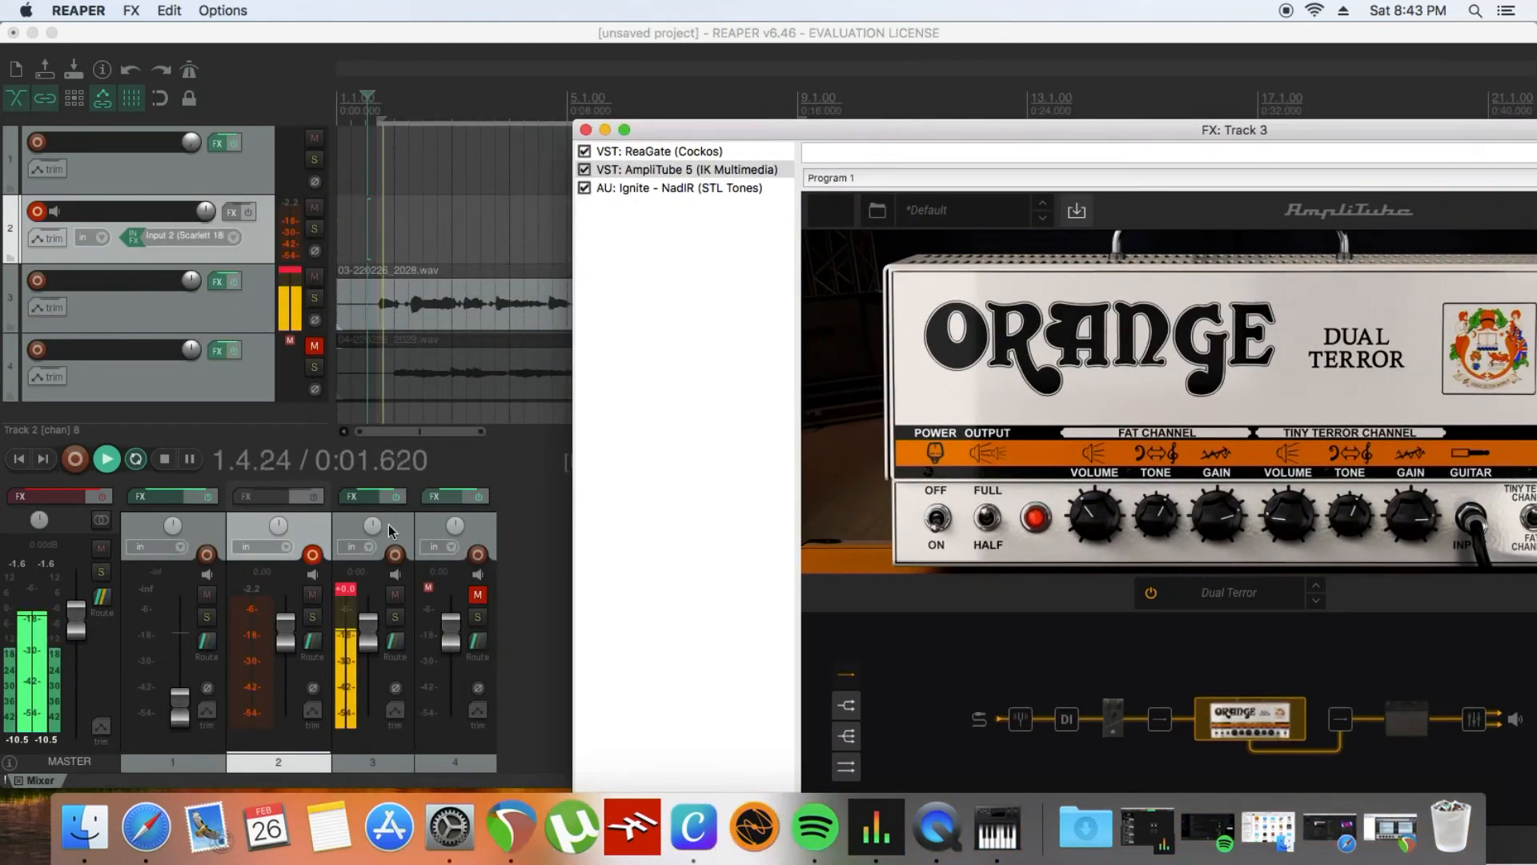
{"action": "left_click", "coordinate": [663, 189]}
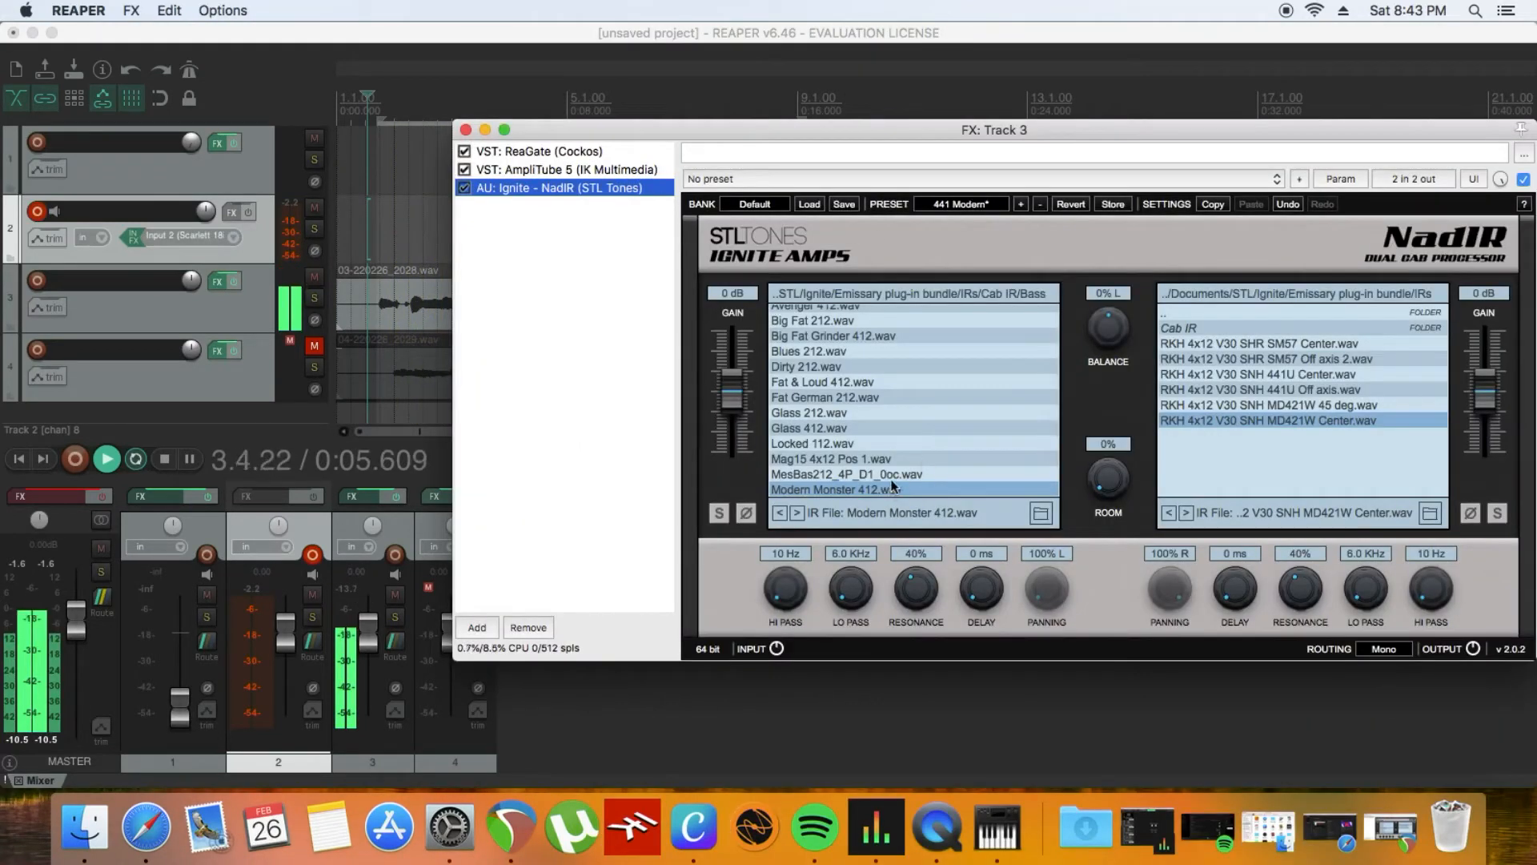
{"action": "left_click", "coordinate": [900, 473]}
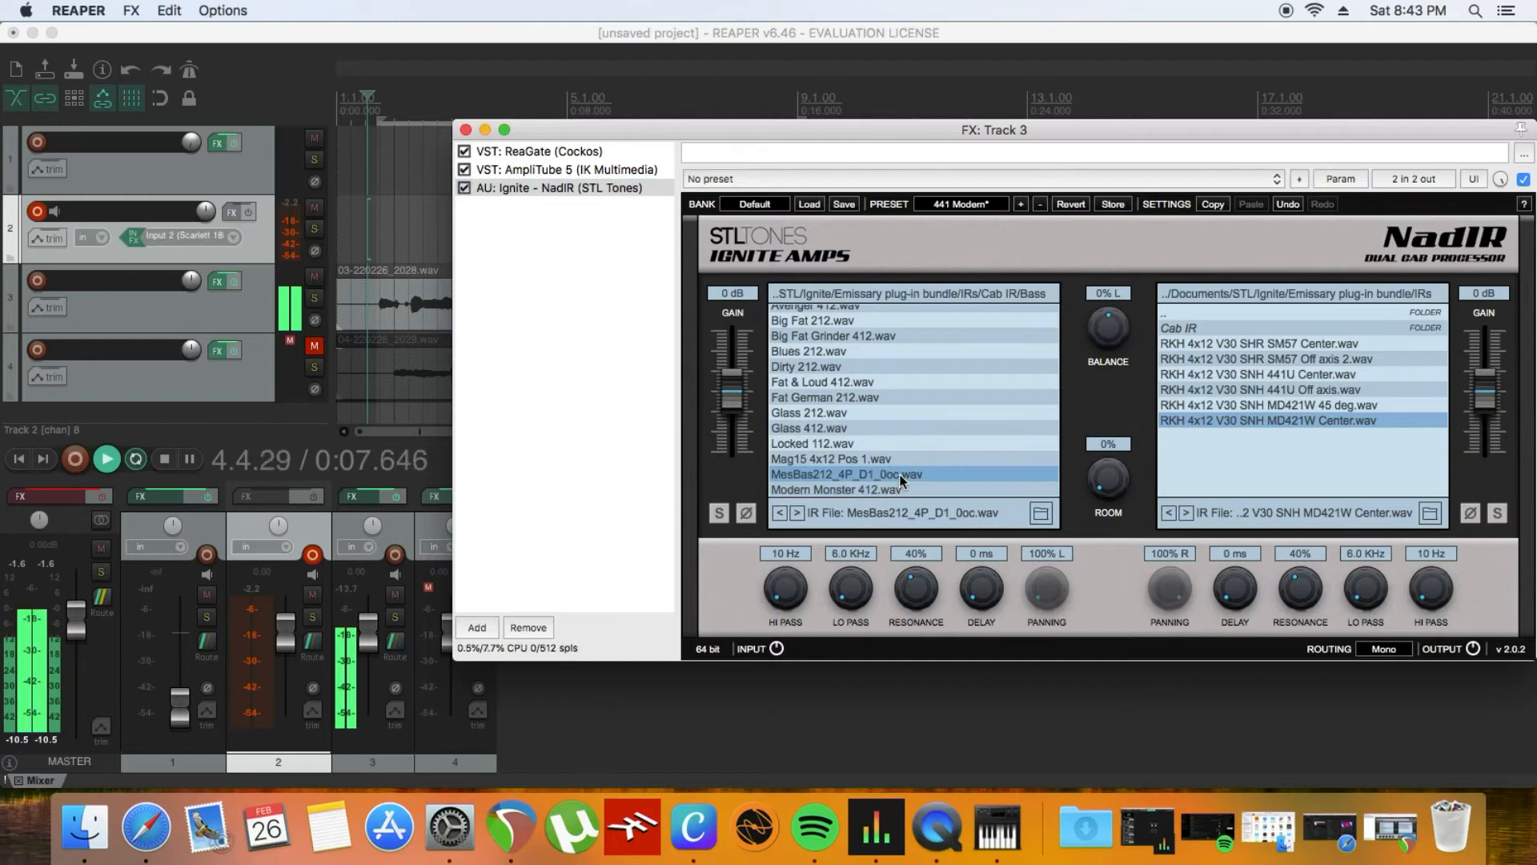
{"action": "left_click", "coordinate": [1270, 343]}
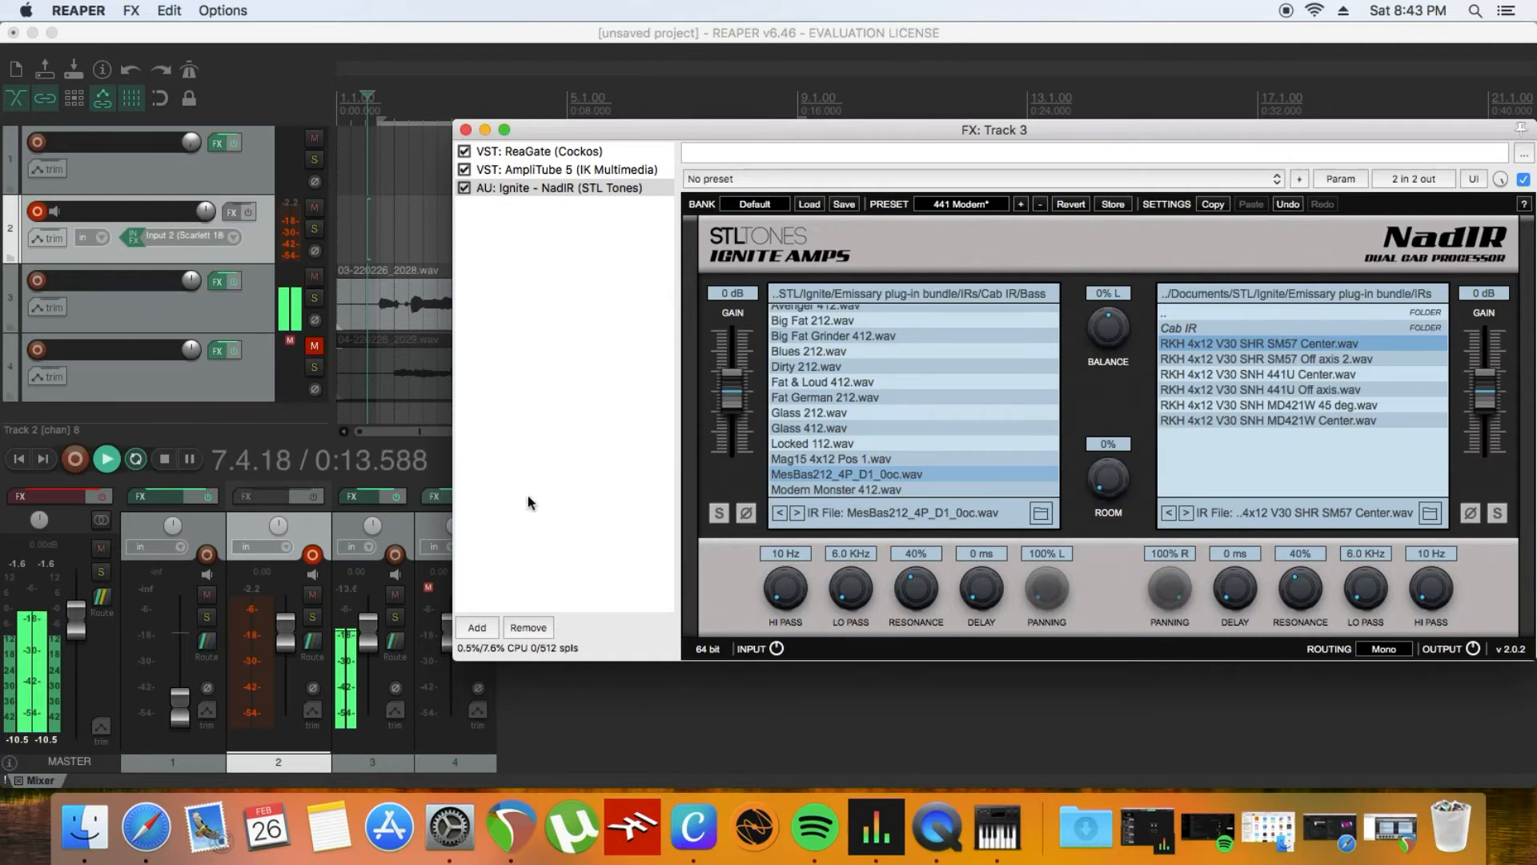
{"action": "left_click", "coordinate": [189, 459]}
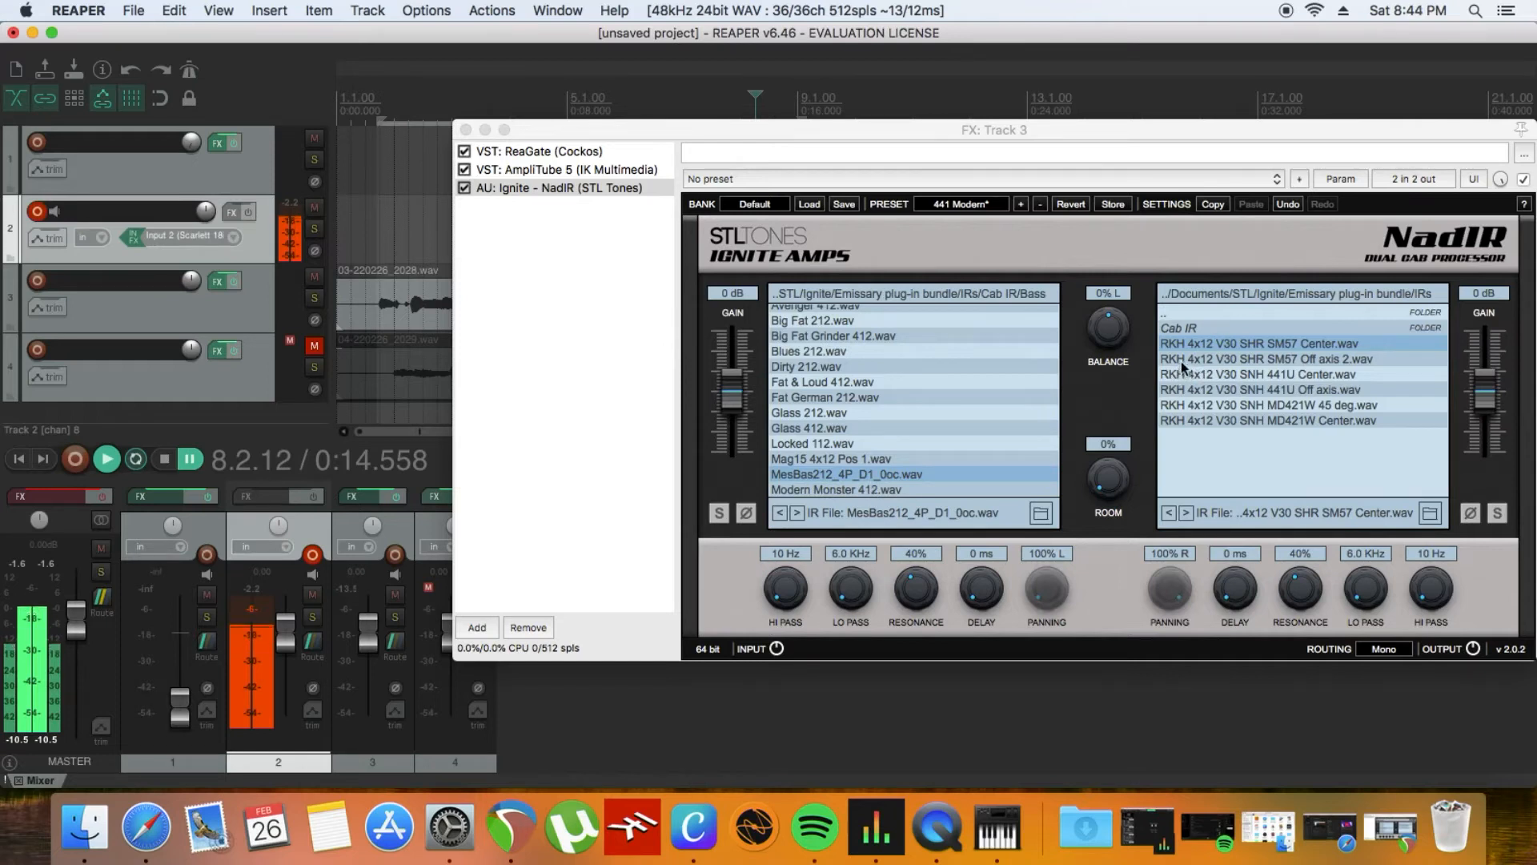
Change AmpliTube's amp to the Triple Rectifier and its cabinet to the 1x12 Open Vintage
{"action": "left_click", "coordinate": [588, 173]}
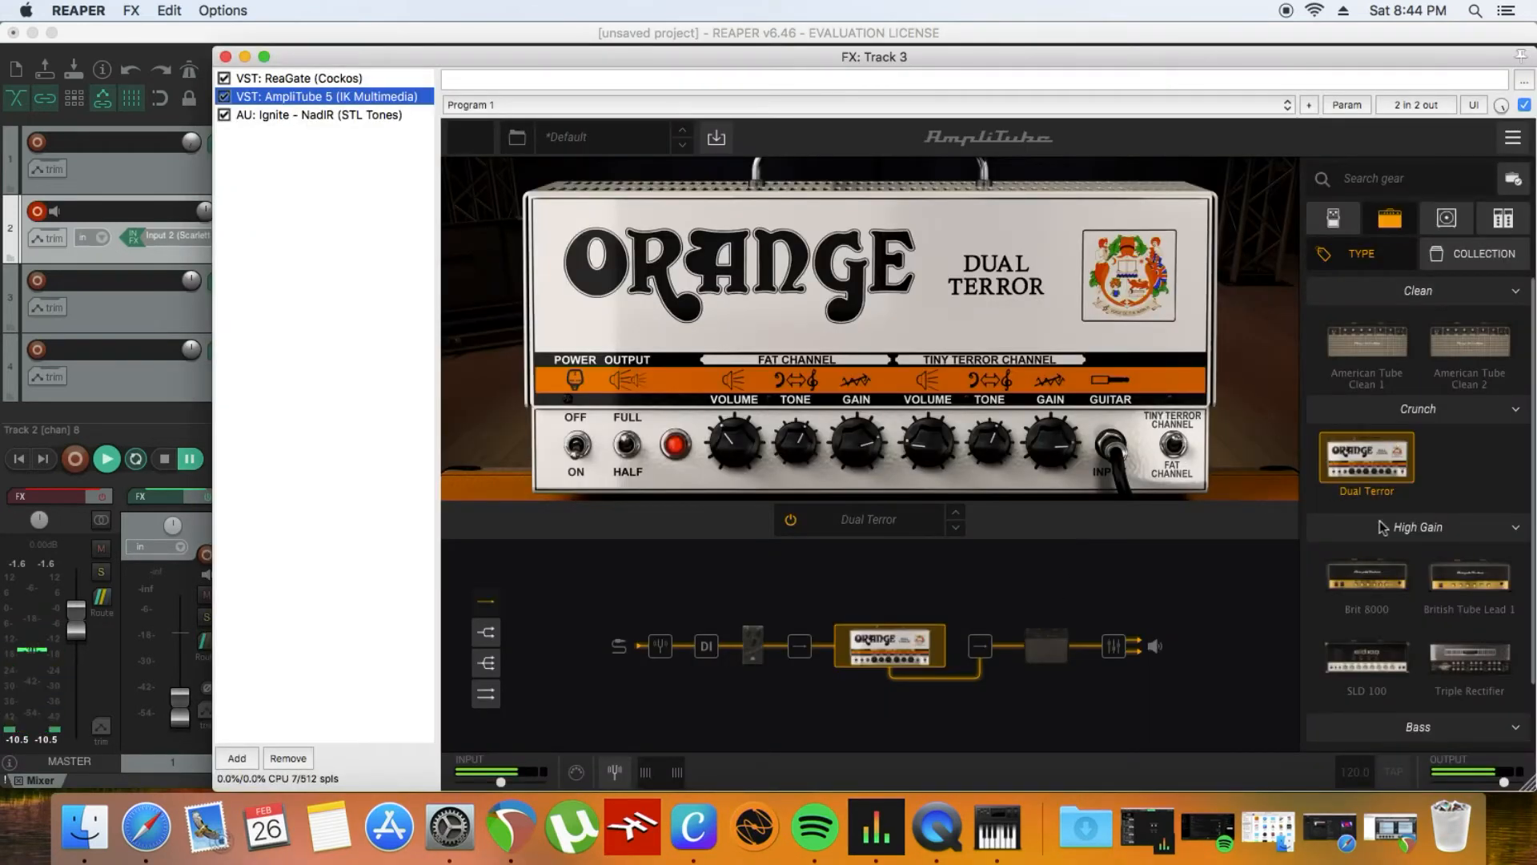
{"action": "left_click", "coordinate": [1471, 660]}
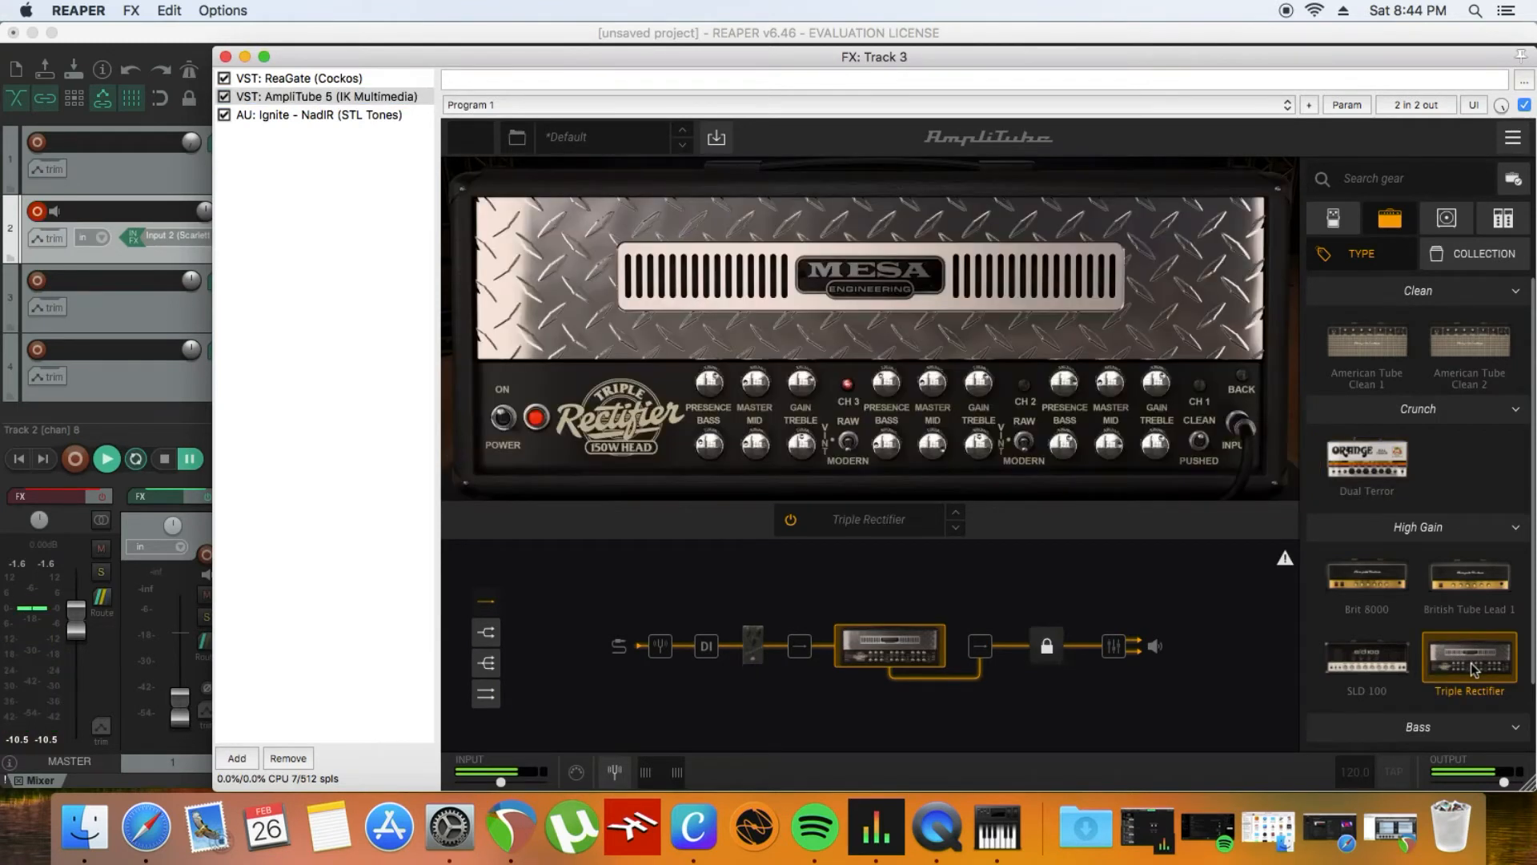
{"action": "left_click", "coordinate": [1050, 650]}
{"action": "left_click", "coordinate": [873, 523]}
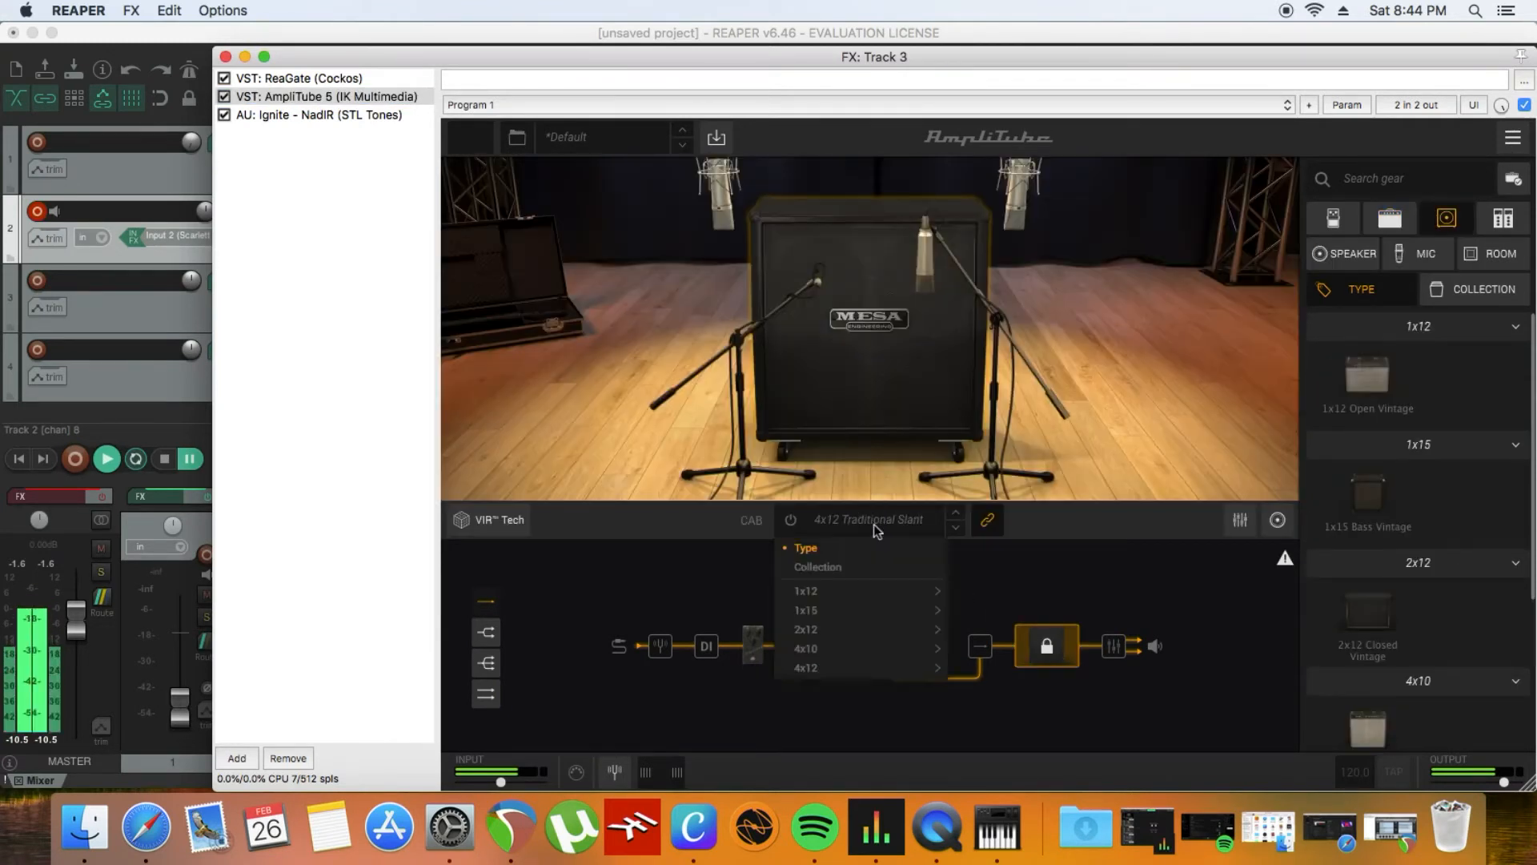
{"action": "mouse_move", "coordinate": [870, 598]}
{"action": "left_click", "coordinate": [998, 592]}
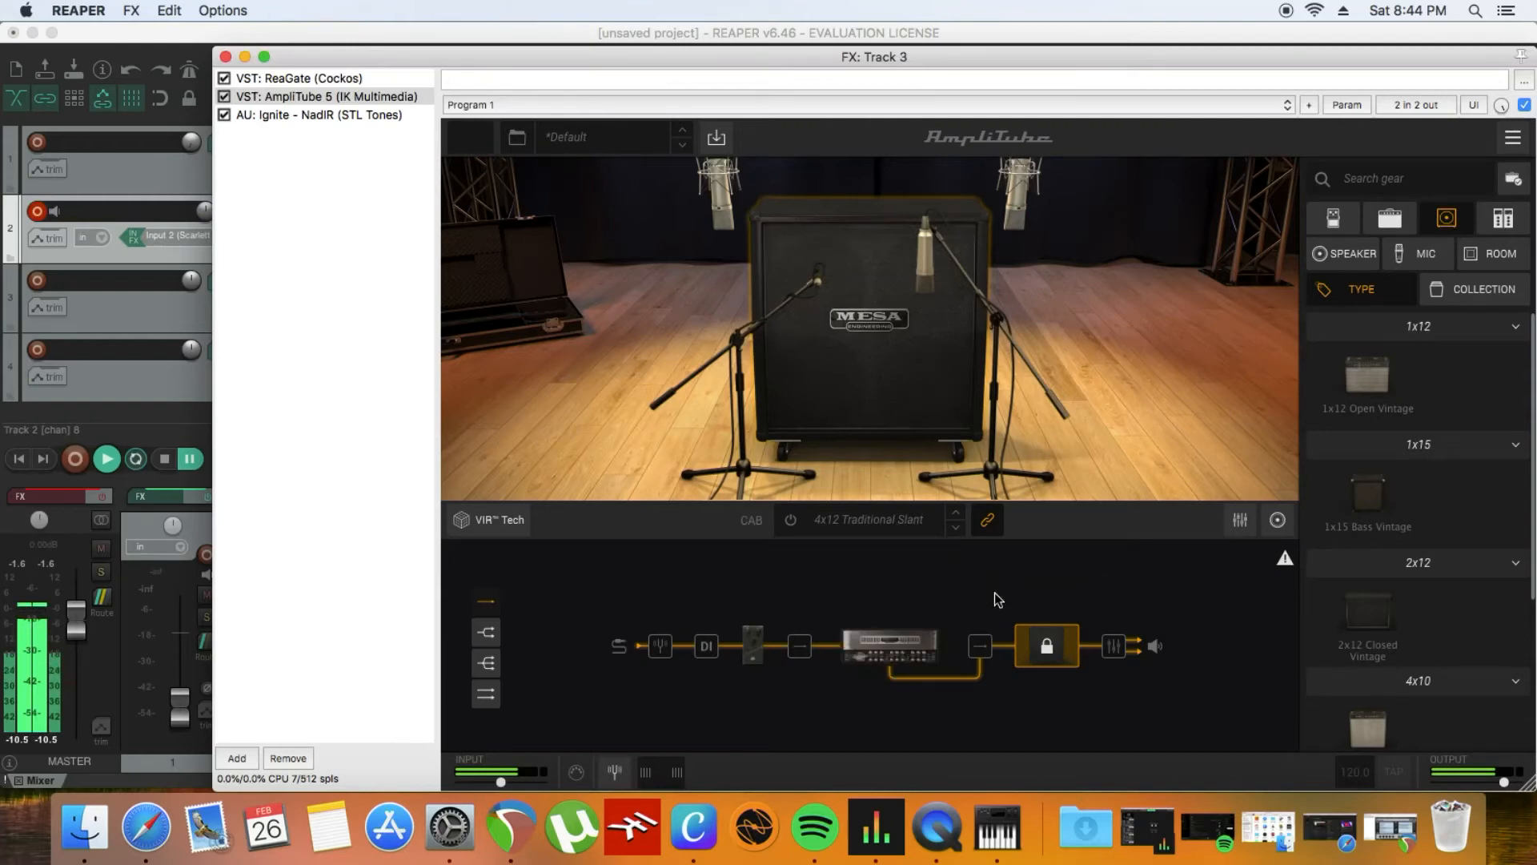
Bypass the Diode Overdrive pedal, resume playback and move the effects window clear of the mixer
{"action": "left_click", "coordinate": [755, 641]}
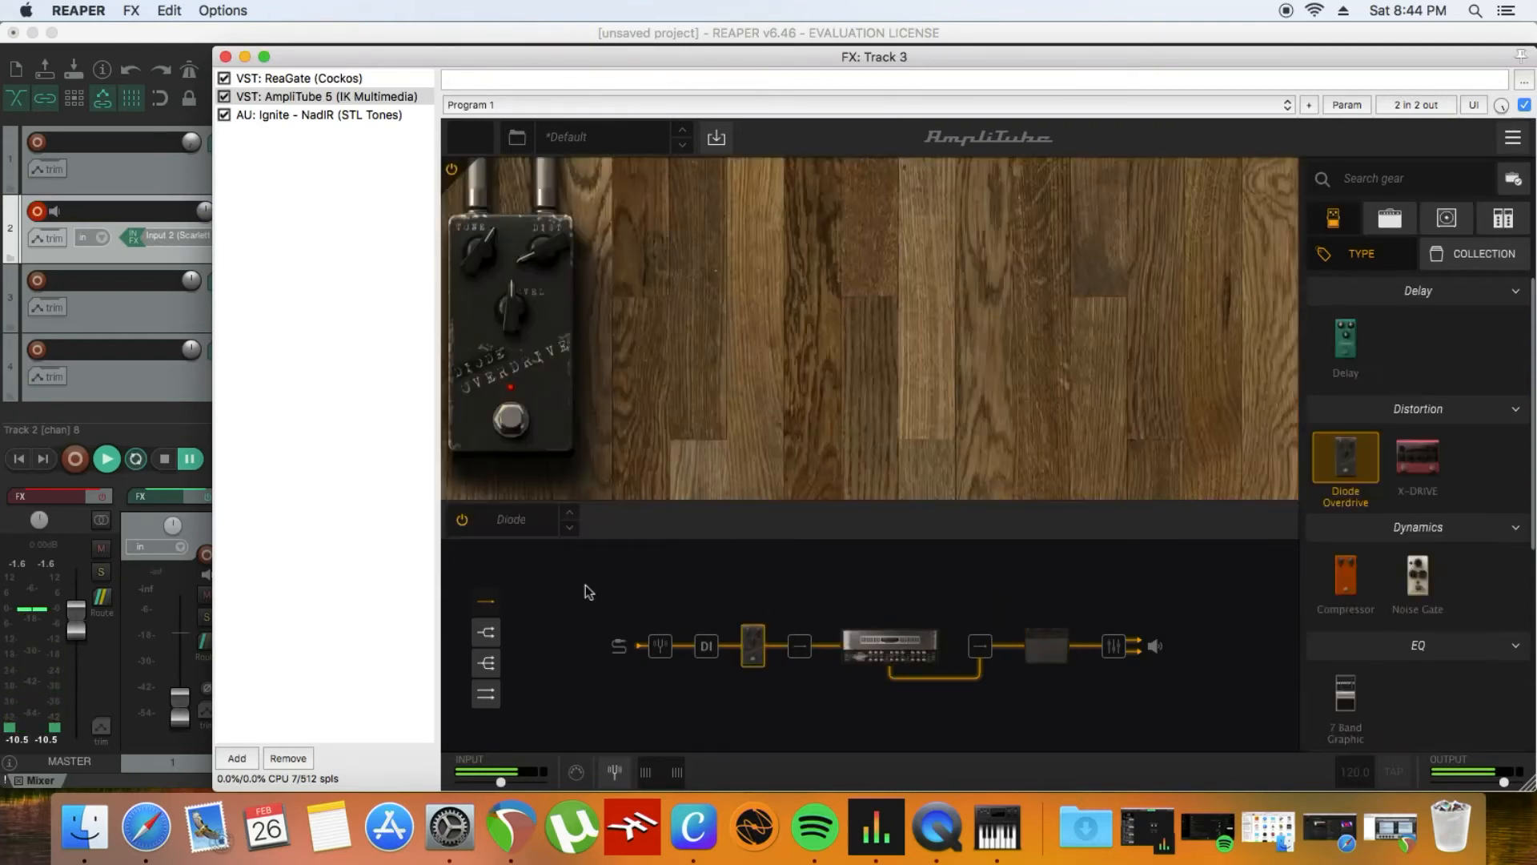
{"action": "left_click", "coordinate": [190, 463]}
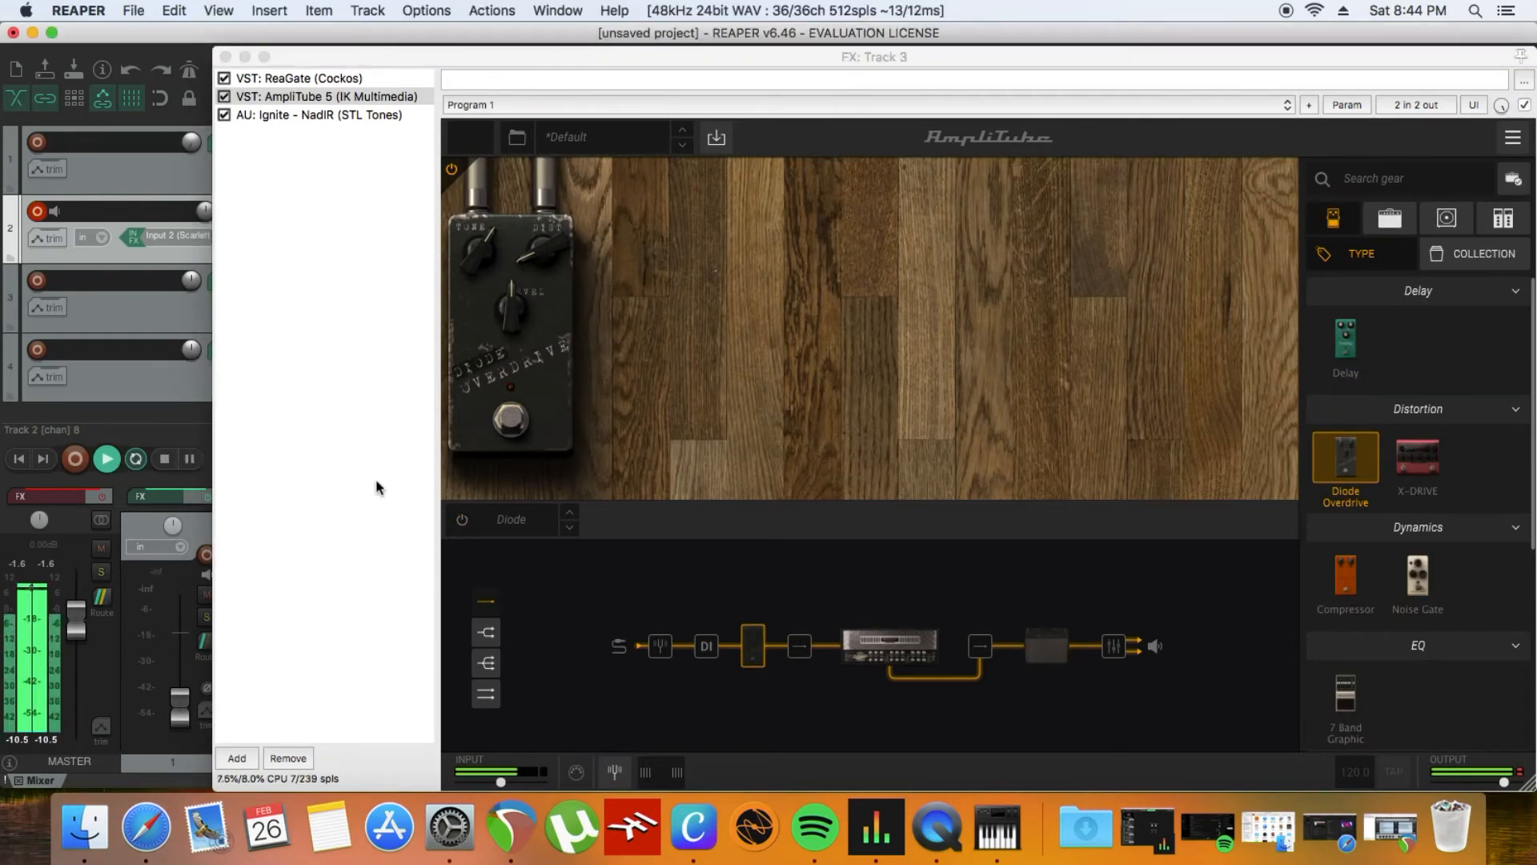
{"action": "left_click_drag", "start_coordinate": [496, 71], "coordinate": [844, 99]}
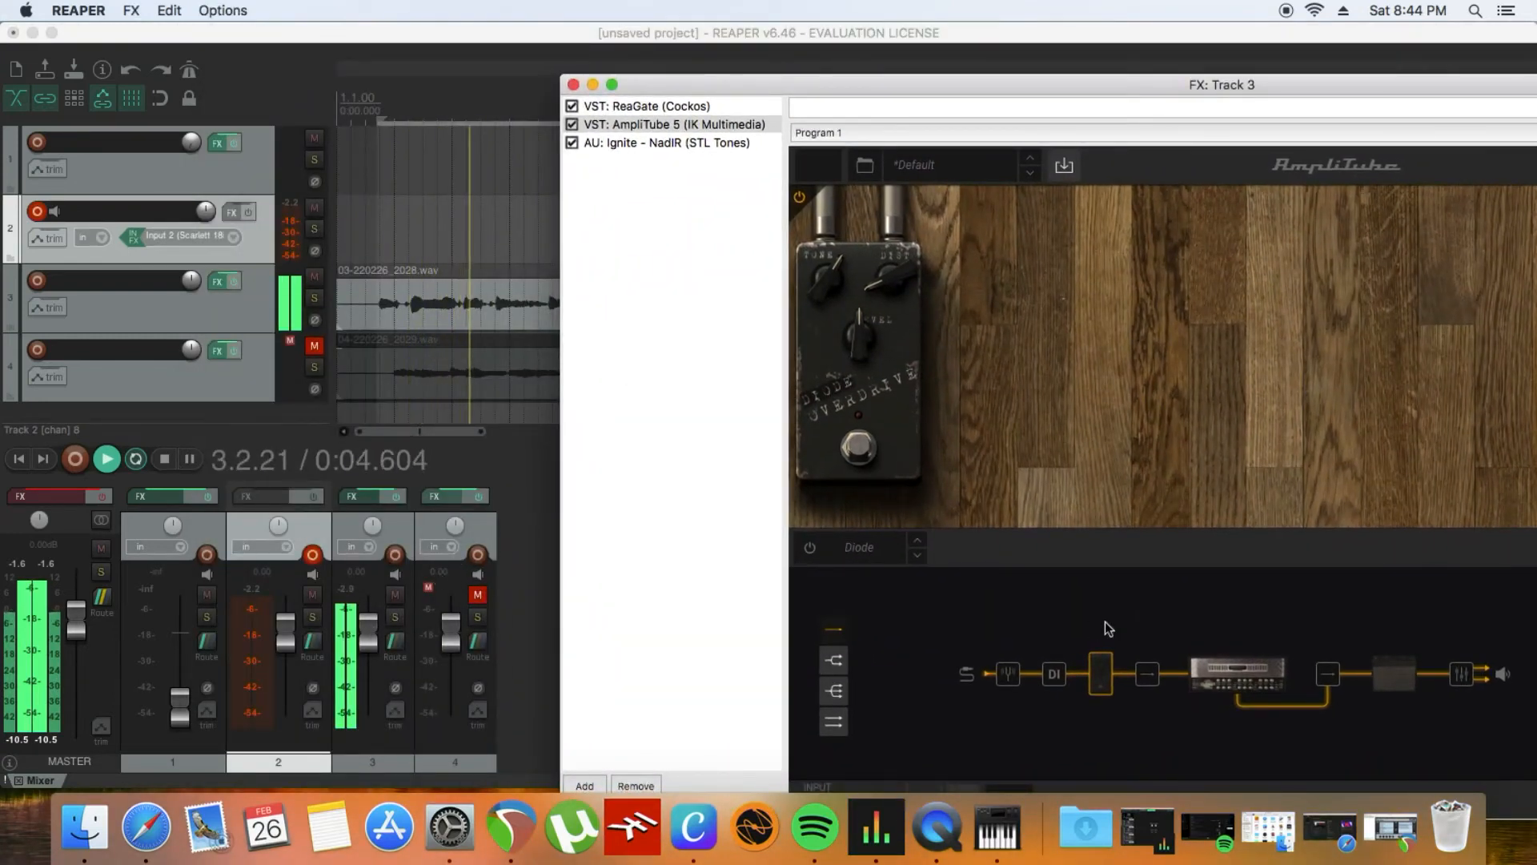
Bring the Triple Rectifier into view and set its channel 3 master to 1.1
{"action": "left_click", "coordinate": [1208, 668]}
{"action": "left_click_drag", "start_coordinate": [1237, 106], "coordinate": [949, 91]}
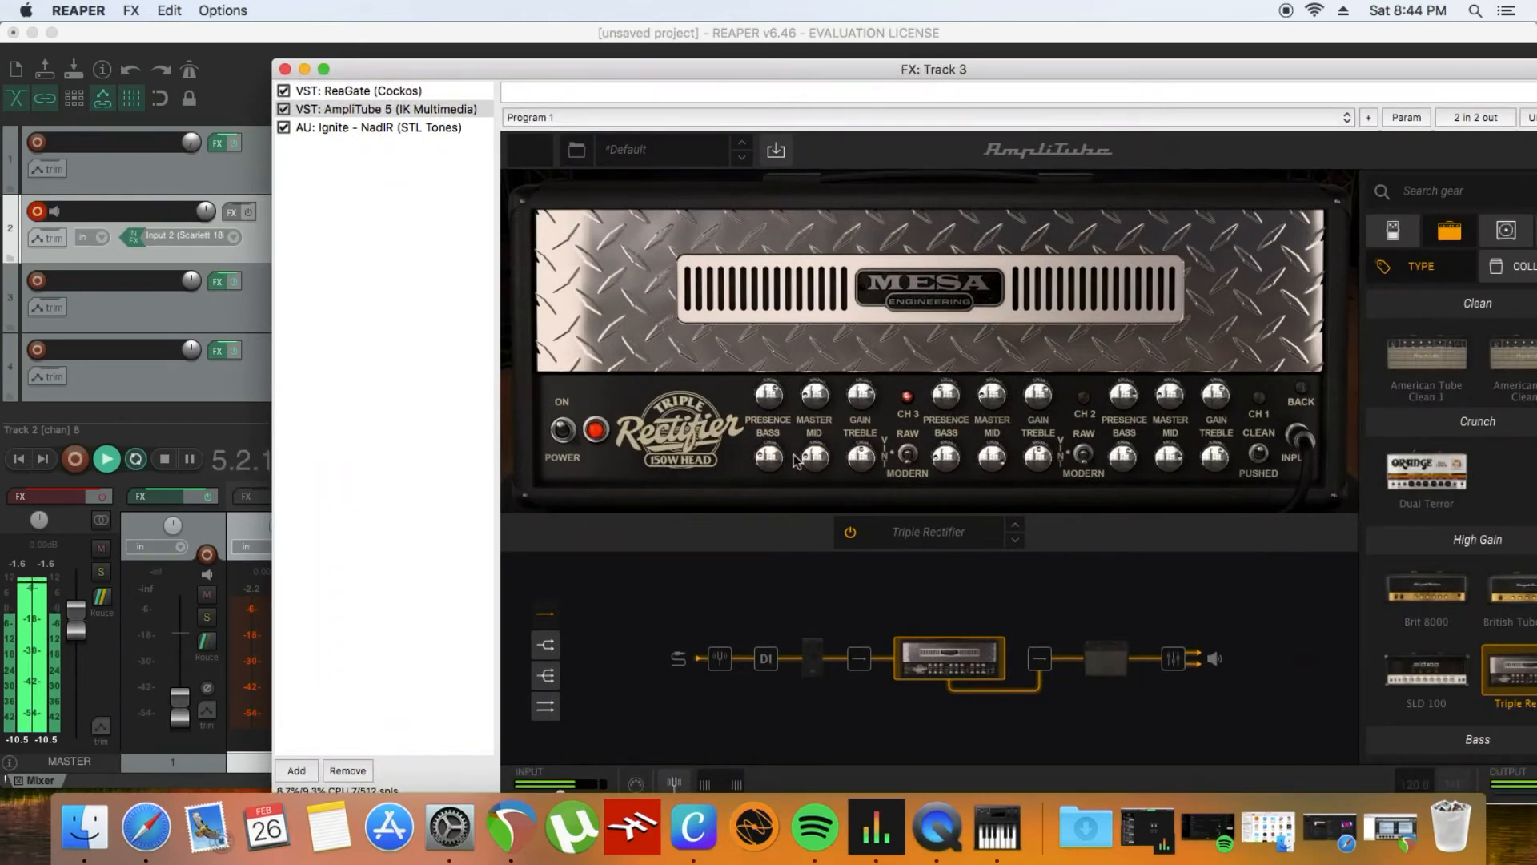
{"action": "left_click_drag", "start_coordinate": [817, 404], "coordinate": [815, 421]}
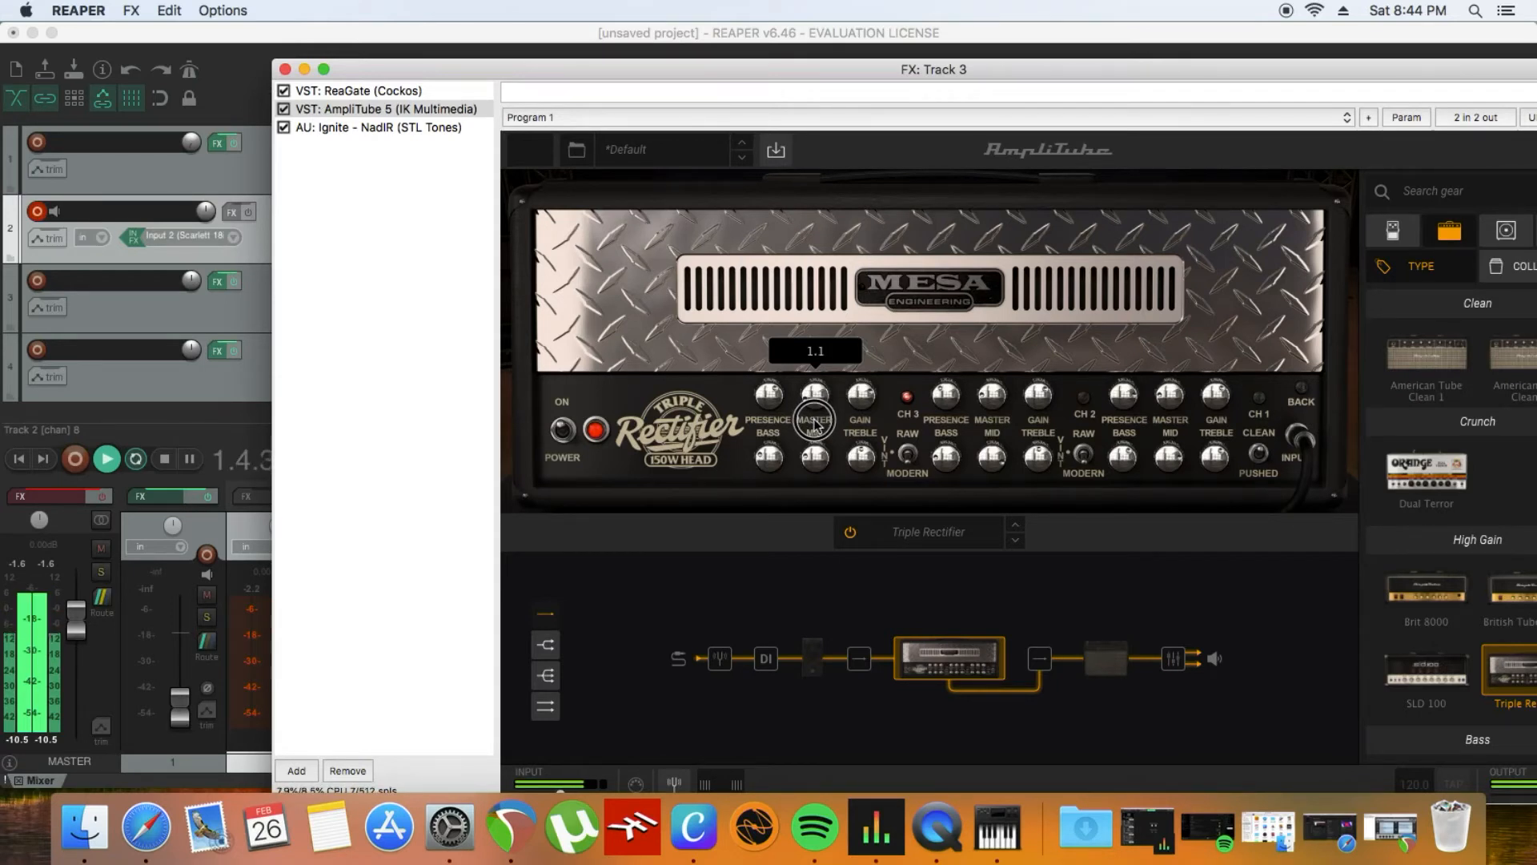
{"action": "left_click", "coordinate": [812, 658]}
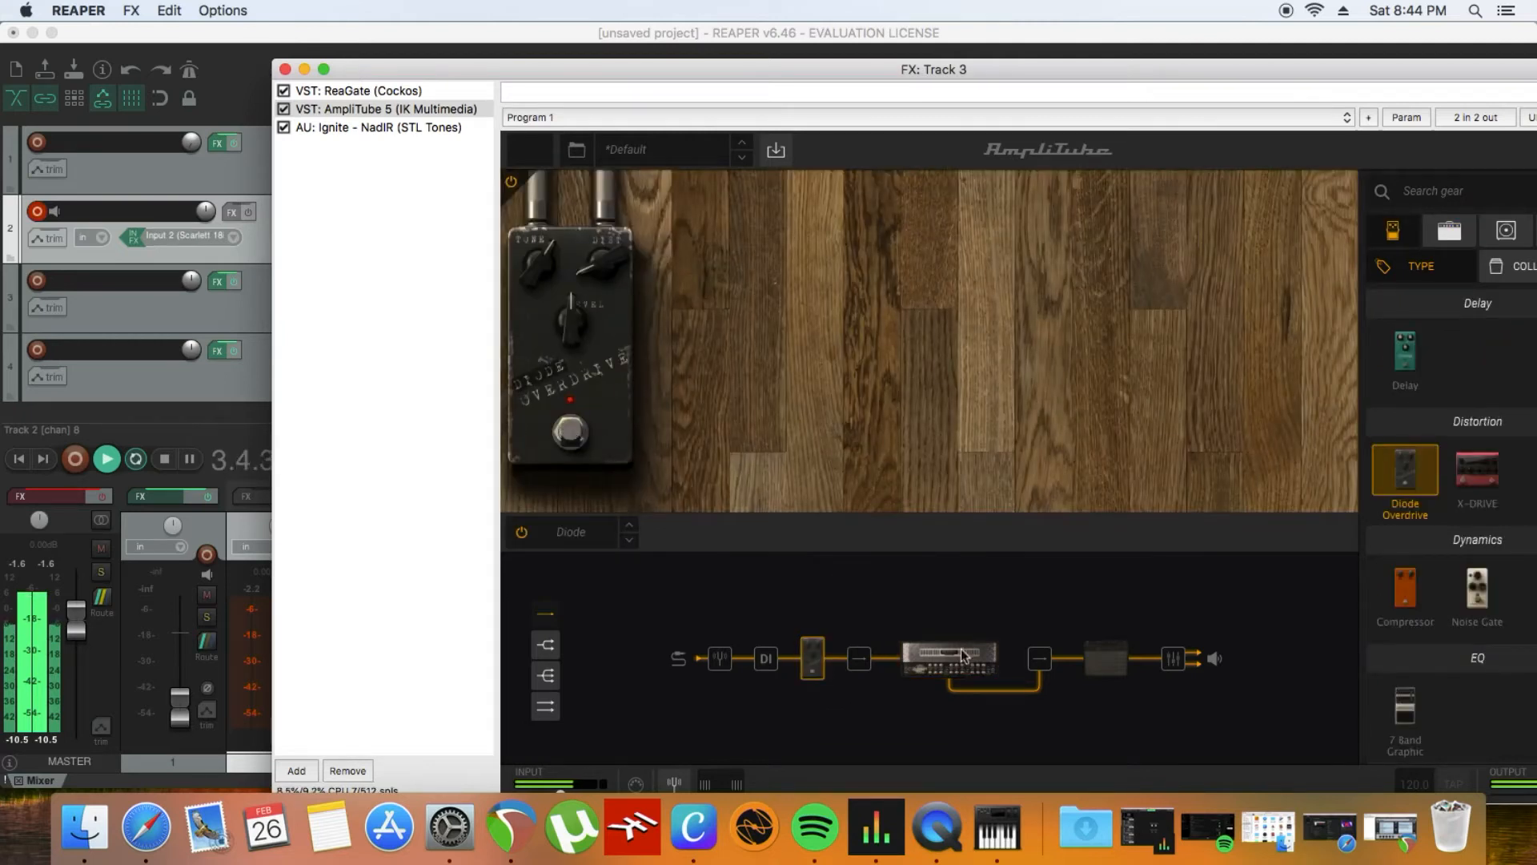
{"action": "left_click", "coordinate": [962, 653]}
{"action": "left_click_drag", "start_coordinate": [862, 396], "coordinate": [862, 442]}
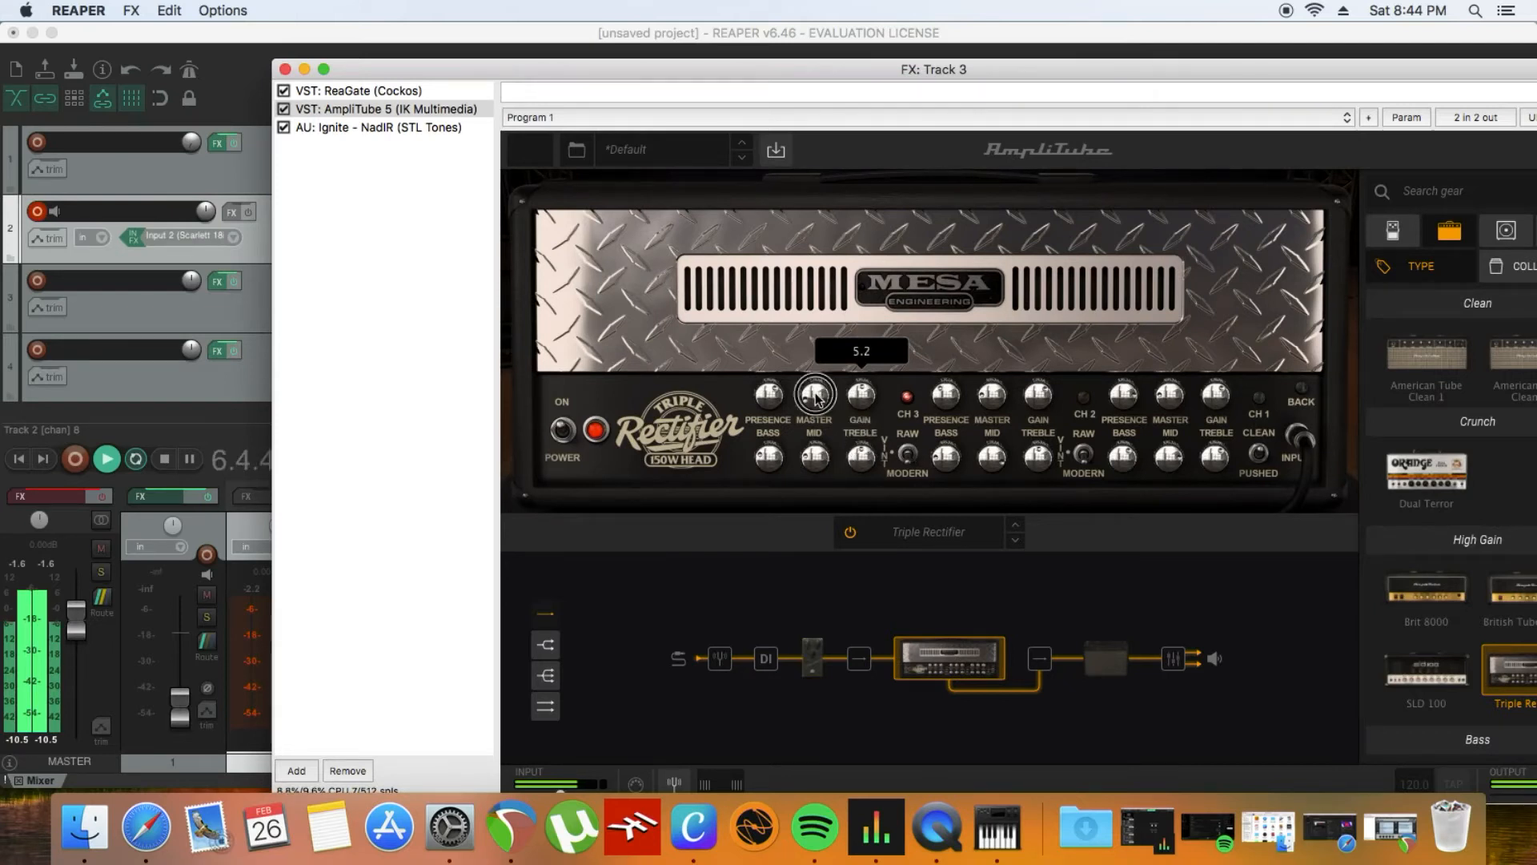
{"action": "mouse_move", "coordinate": [817, 398]}
{"action": "left_mouse_down"}
{"action": "mouse_move", "coordinate": [817, 416]}
{"action": "mouse_move", "coordinate": [814, 399]}
{"action": "left_mouse_up"}
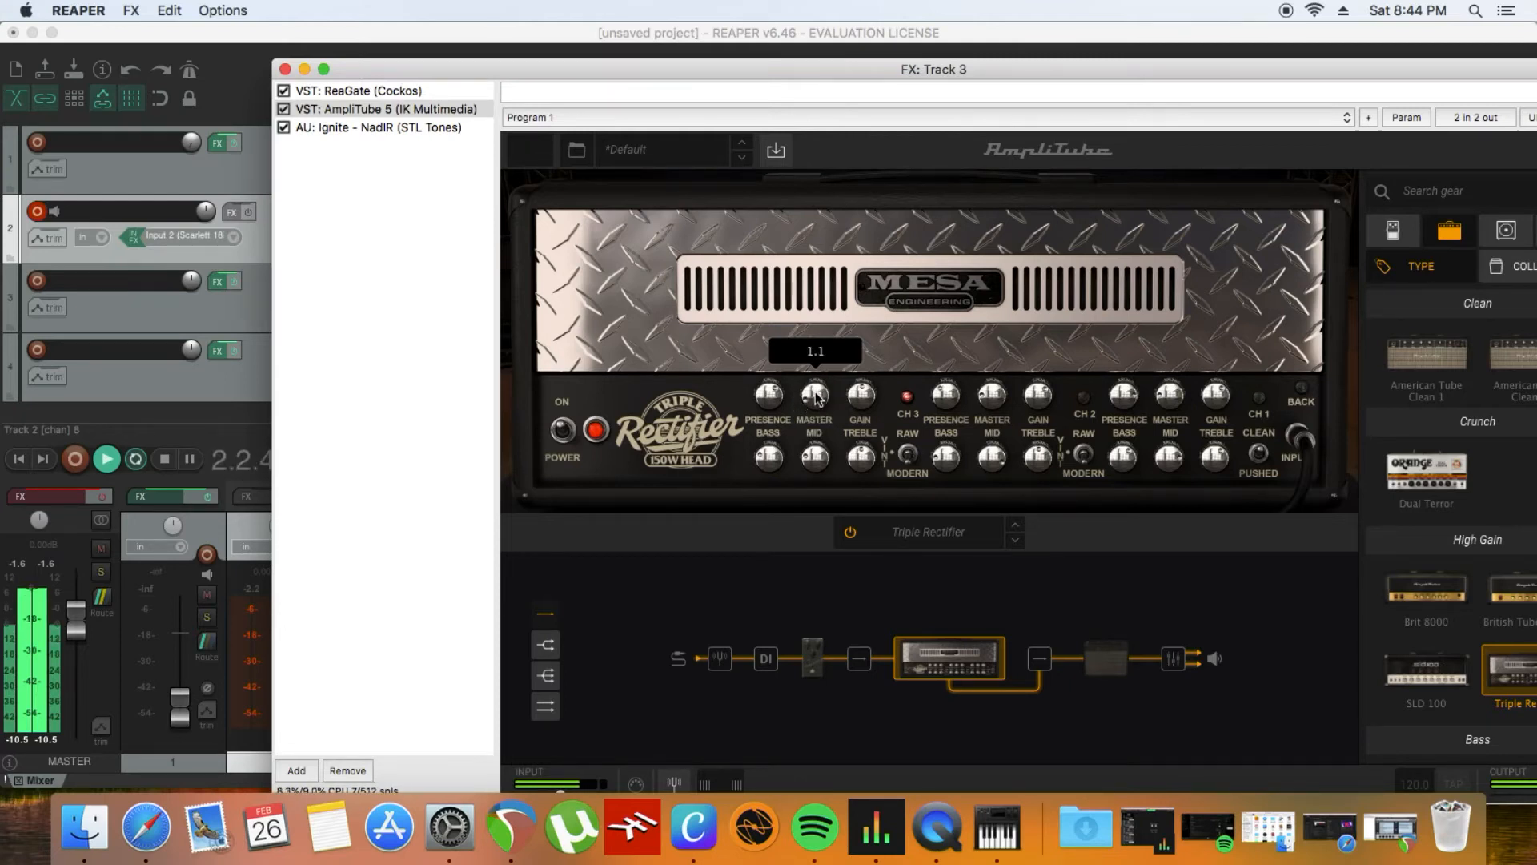
{"action": "left_click_drag", "start_coordinate": [534, 78], "coordinate": [844, 114]}
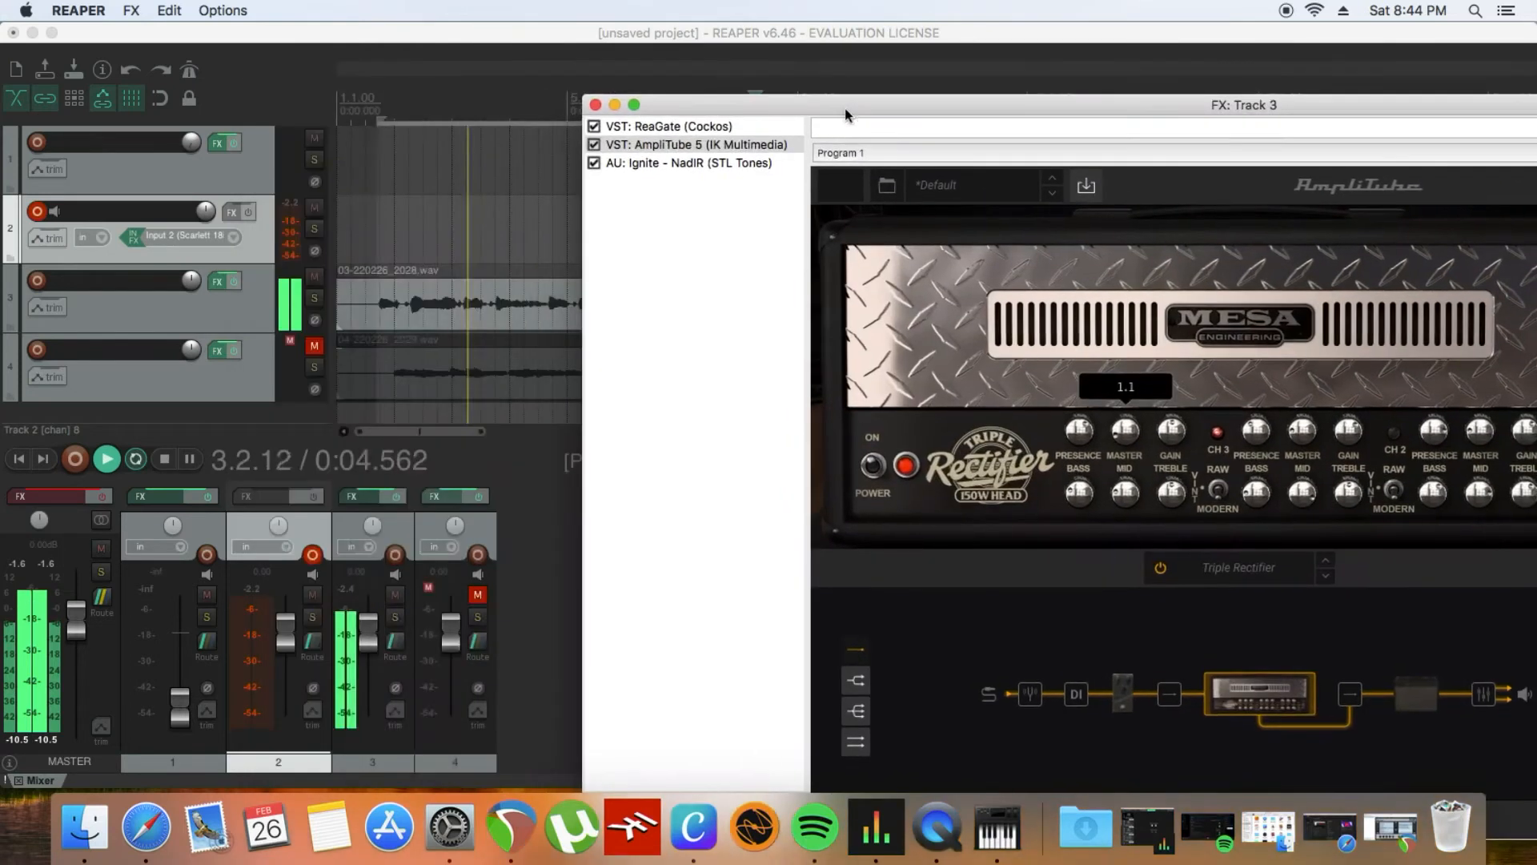
{"action": "left_click", "coordinate": [368, 650]}
{"action": "left_click_drag", "start_coordinate": [368, 650], "coordinate": [368, 646]}
{"action": "left_click_drag", "start_coordinate": [1126, 435], "coordinate": [1126, 402]}
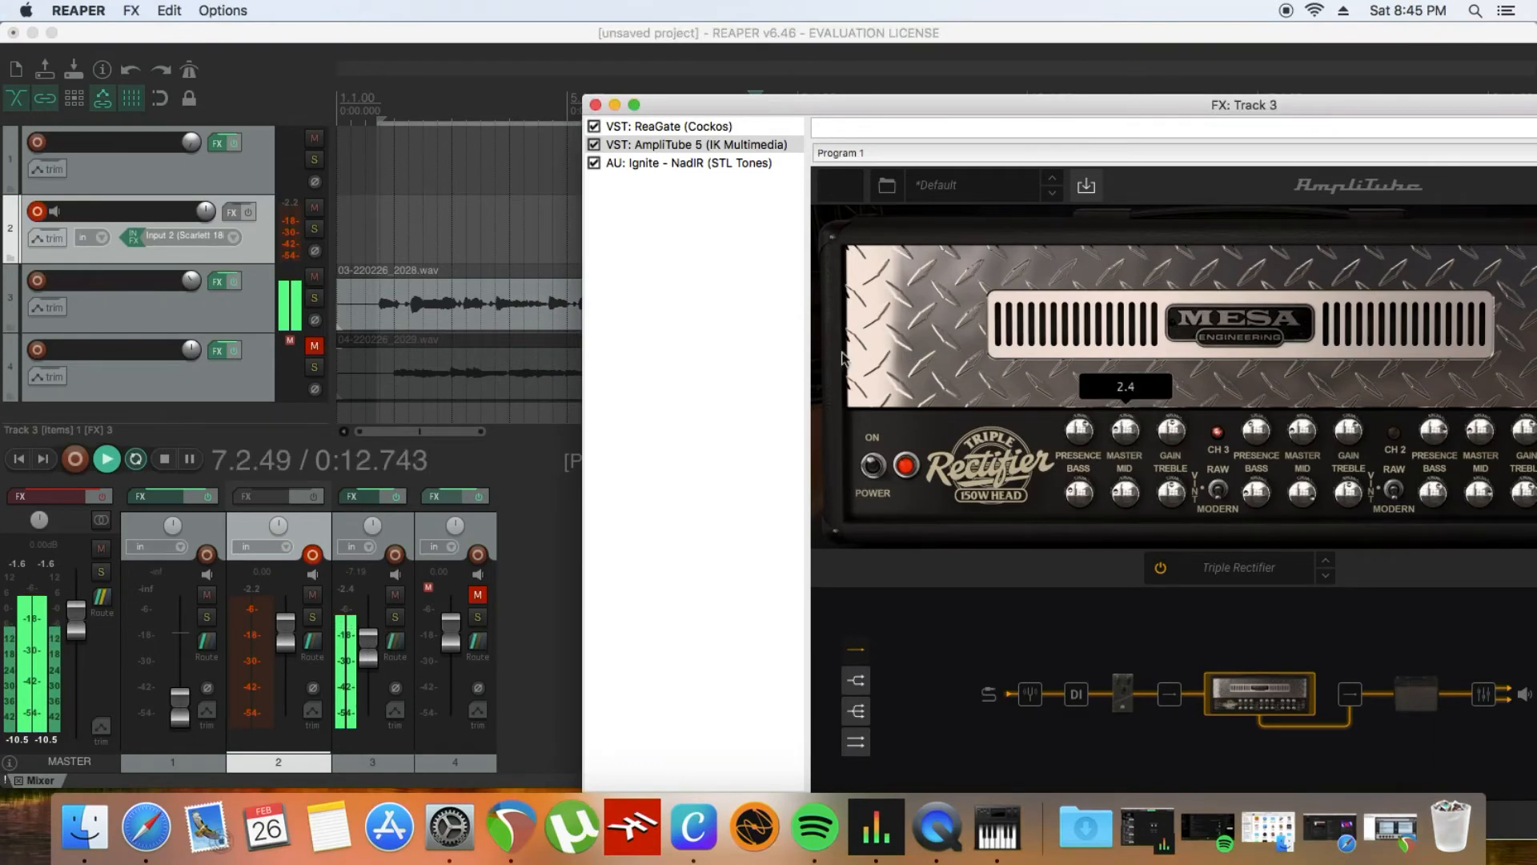
{"action": "left_click", "coordinate": [166, 462]}
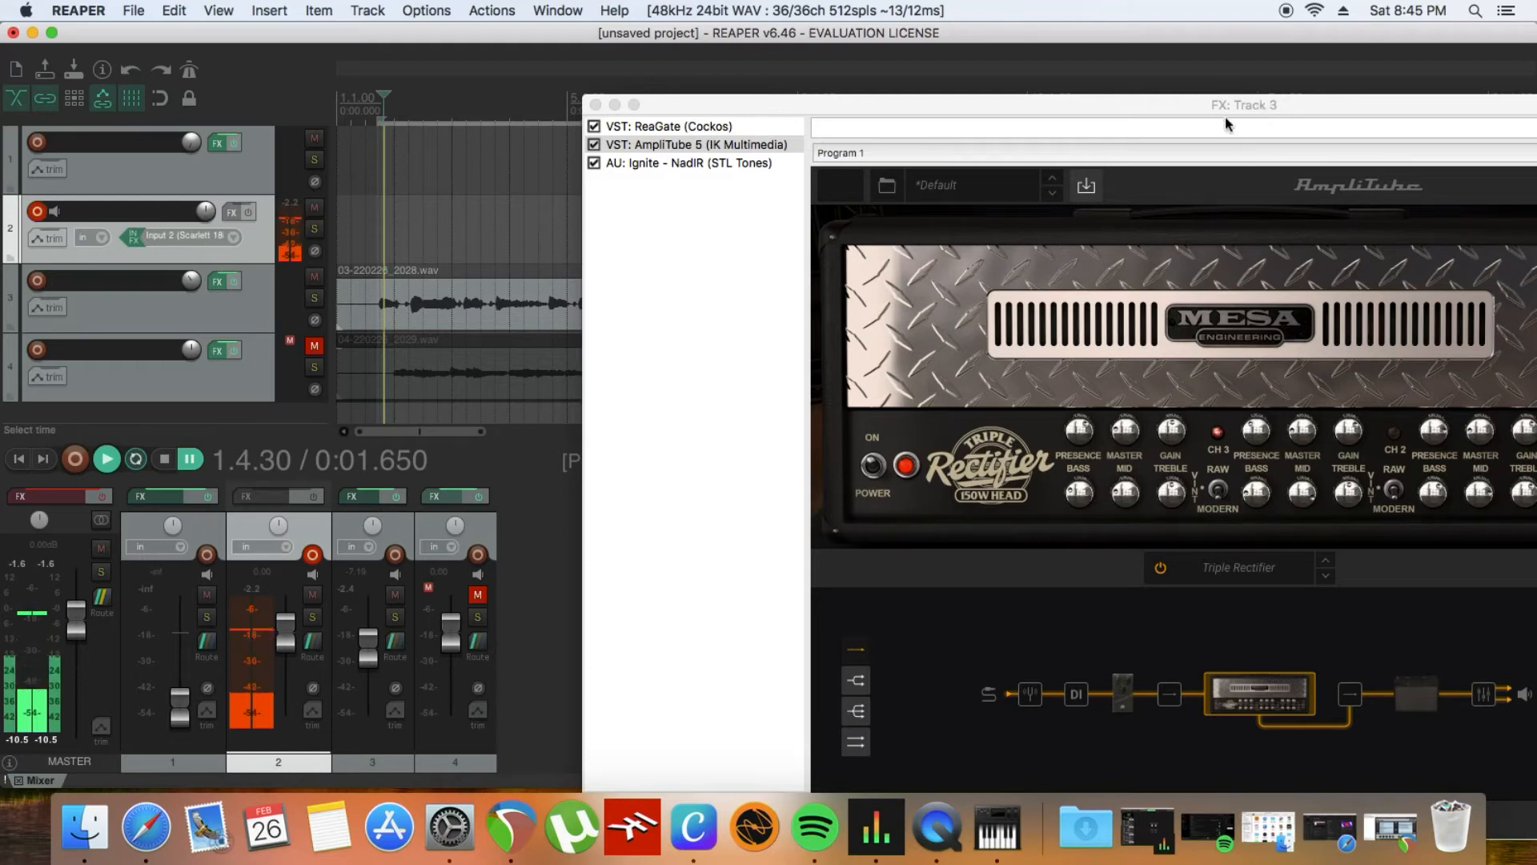
Show NadIR in track 3's chain, close that effects window and open track 4's effects chain
{"action": "left_click", "coordinate": [689, 164]}
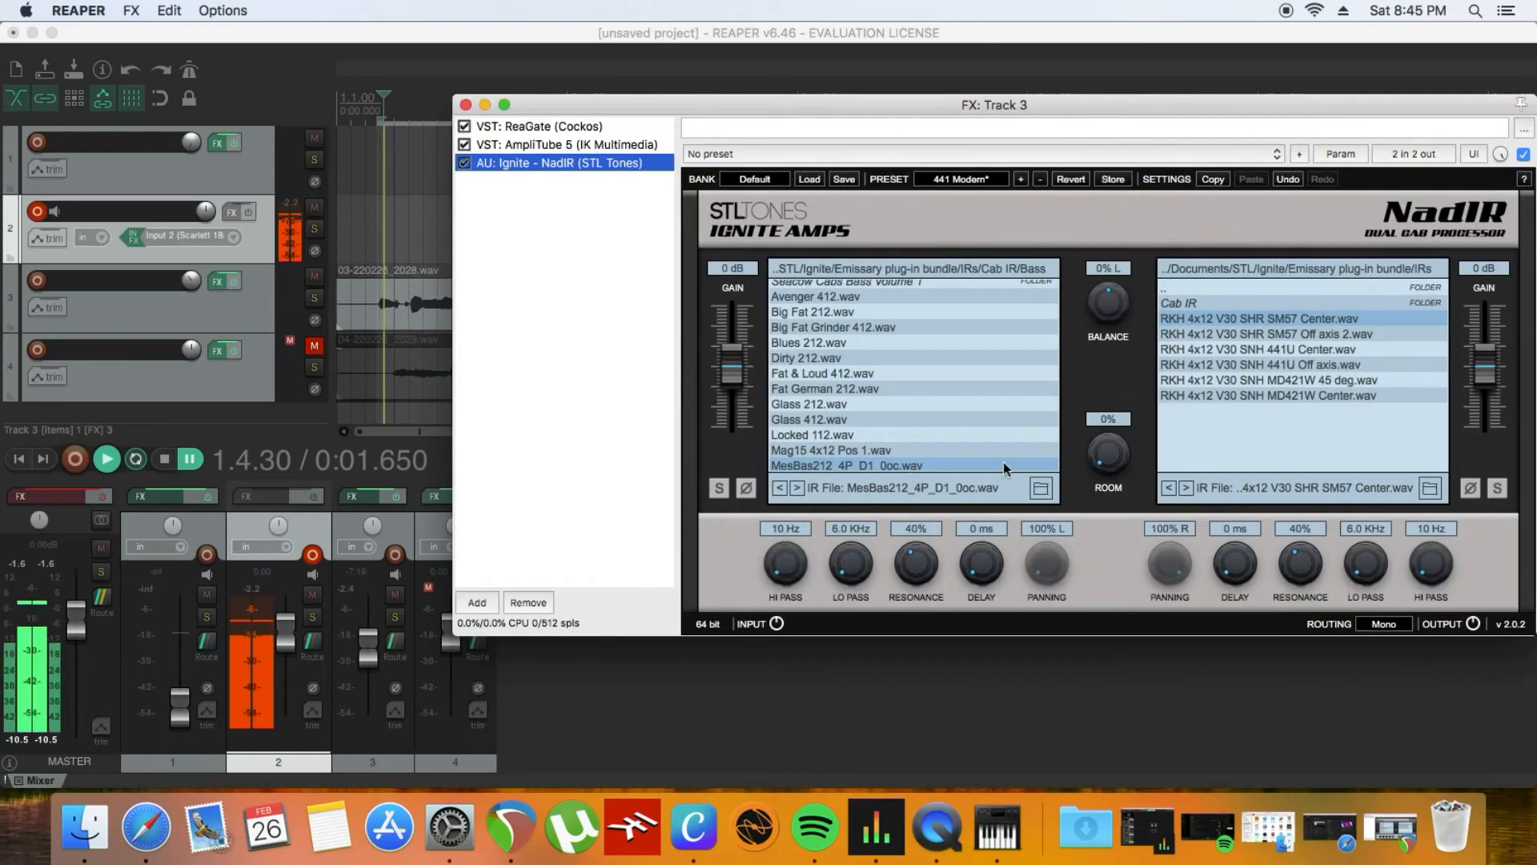
{"action": "left_click", "coordinate": [485, 105]}
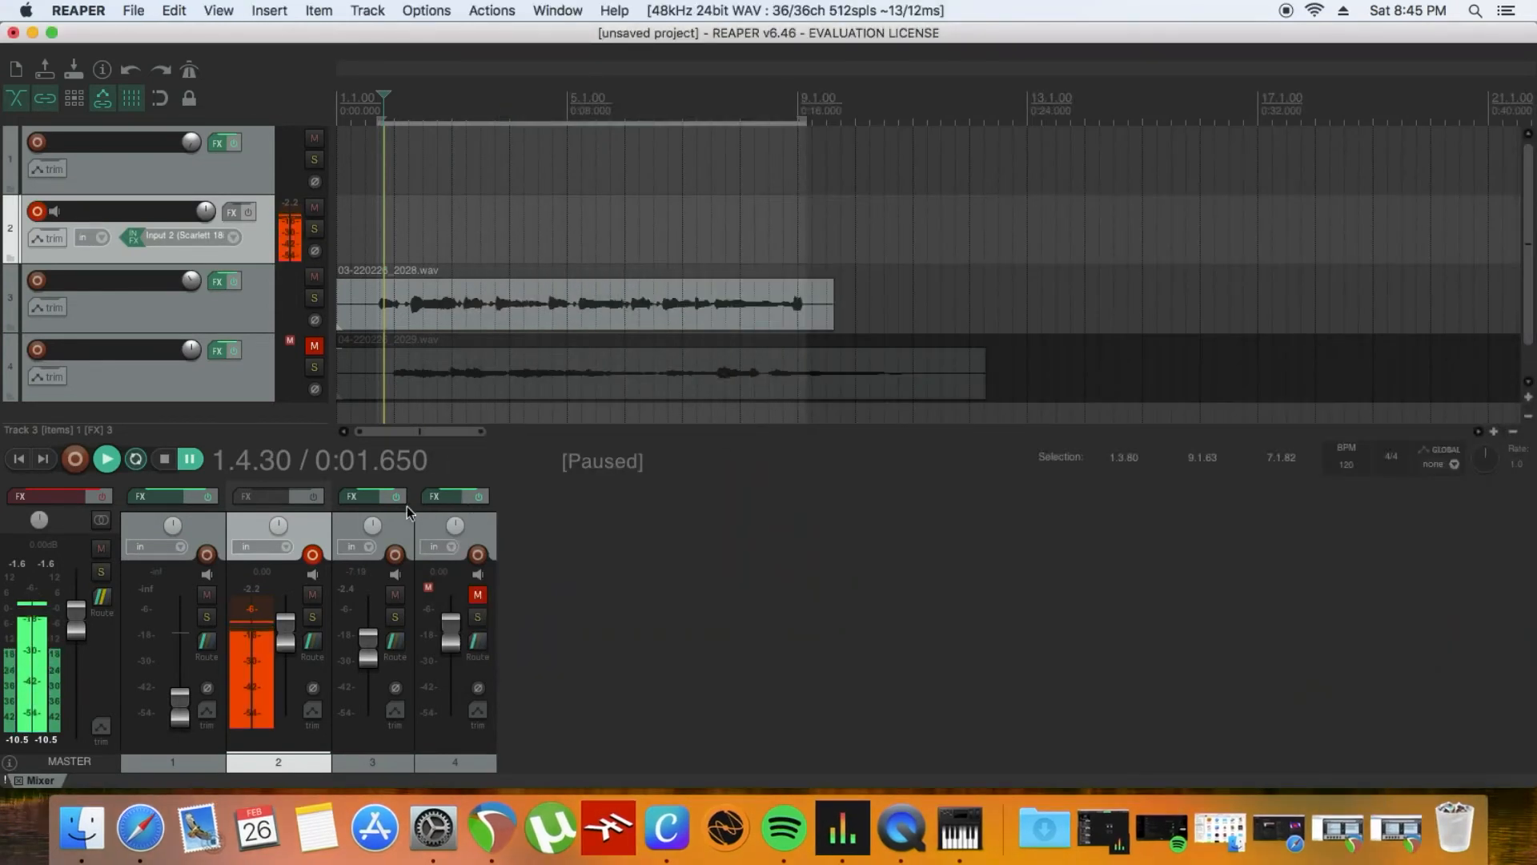
{"action": "left_click", "coordinate": [451, 510]}
{"action": "left_click", "coordinate": [451, 498]}
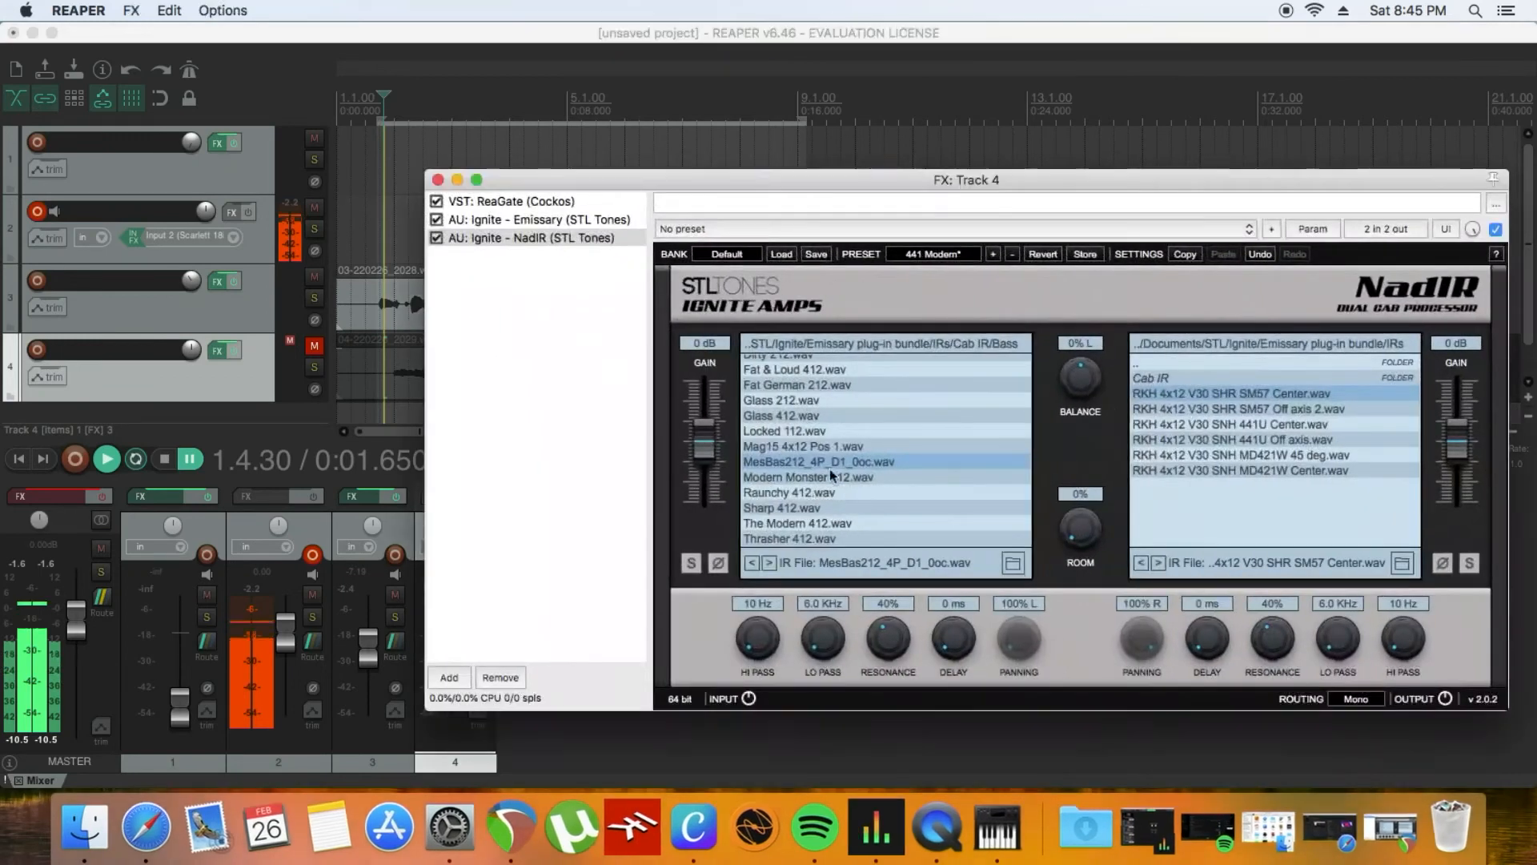
Replace the Emissary amp in track 4's effects chain with the VST version of AmpliTube 5
{"action": "left_click", "coordinate": [532, 221]}
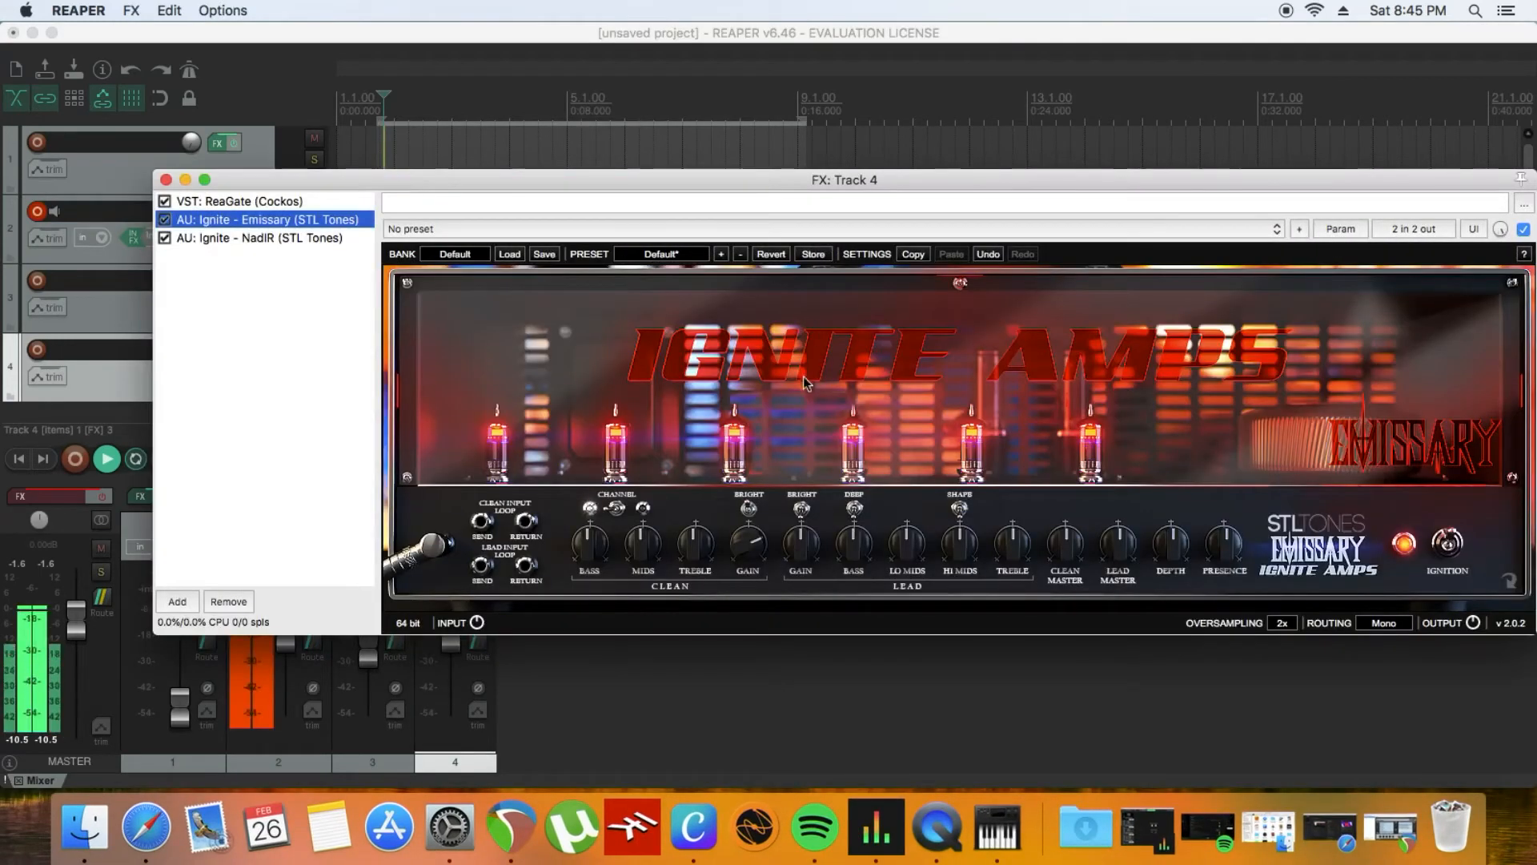
{"action": "right_click", "coordinate": [272, 220]}
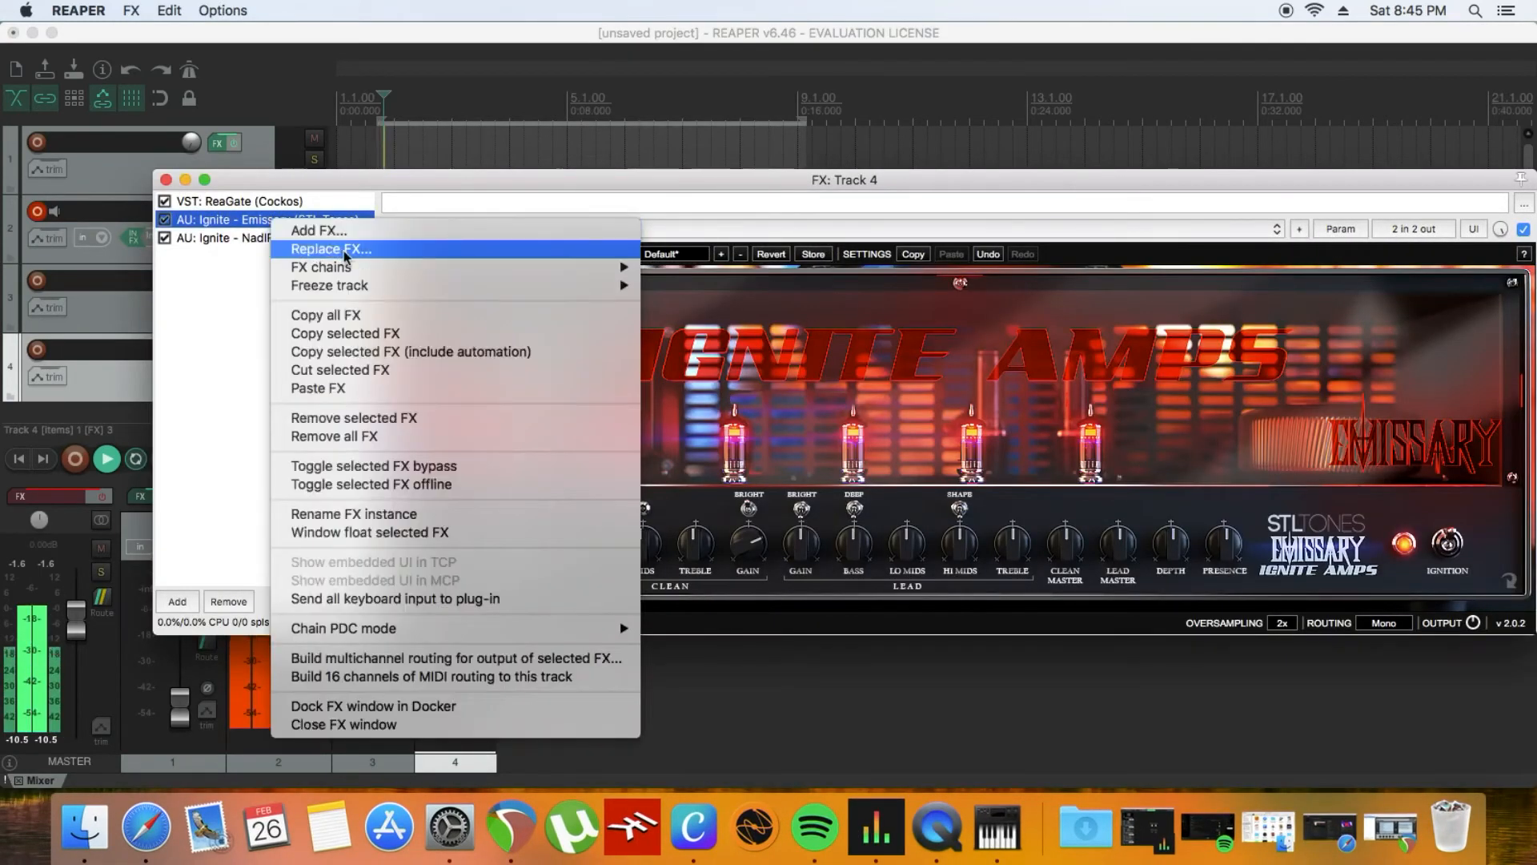
{"action": "left_click", "coordinate": [346, 250]}
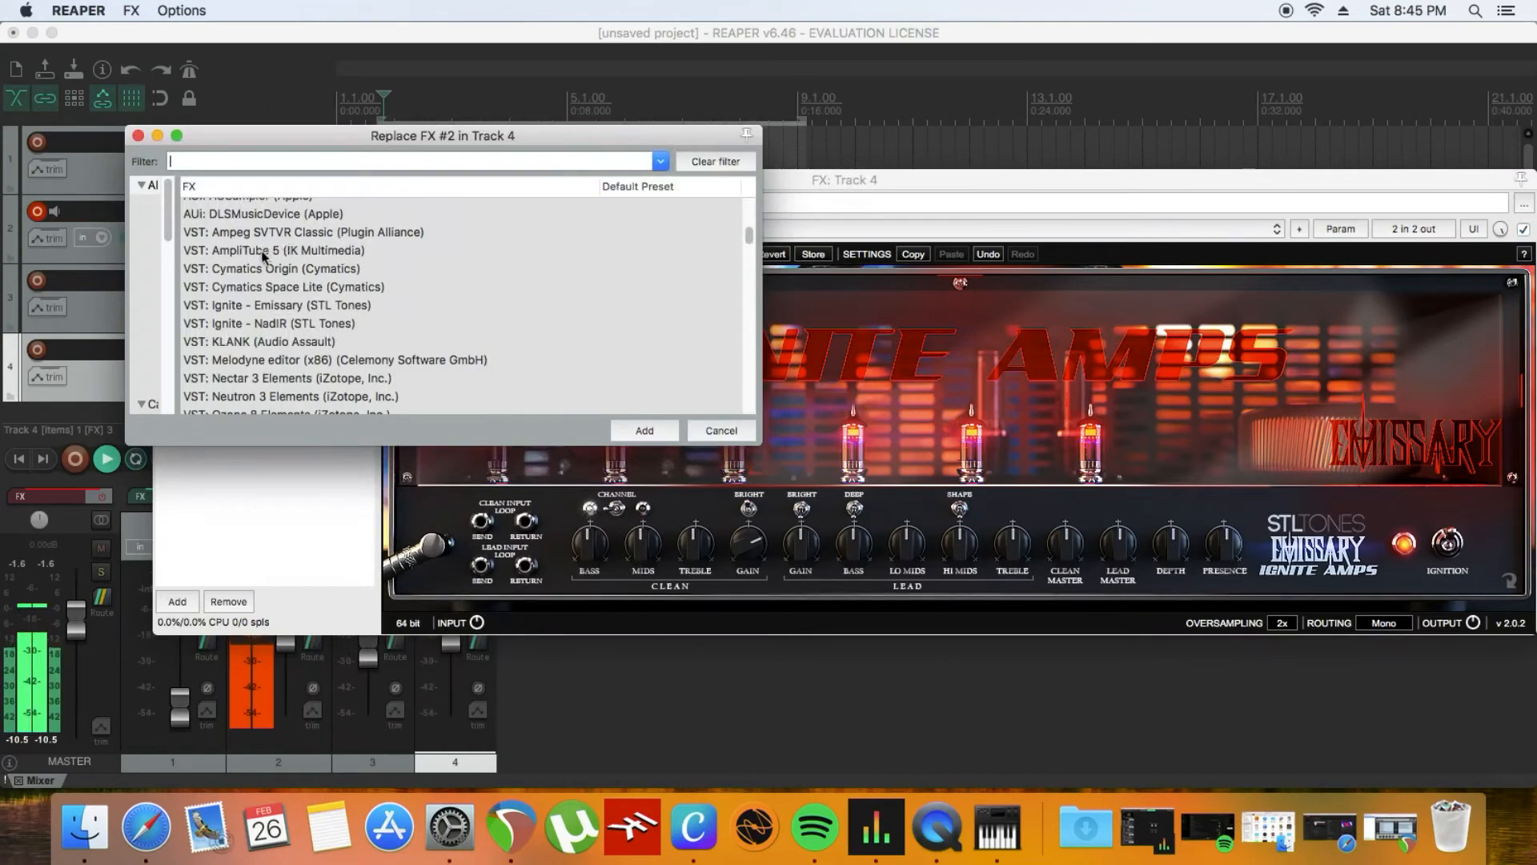
{"action": "left_click", "coordinate": [263, 251]}
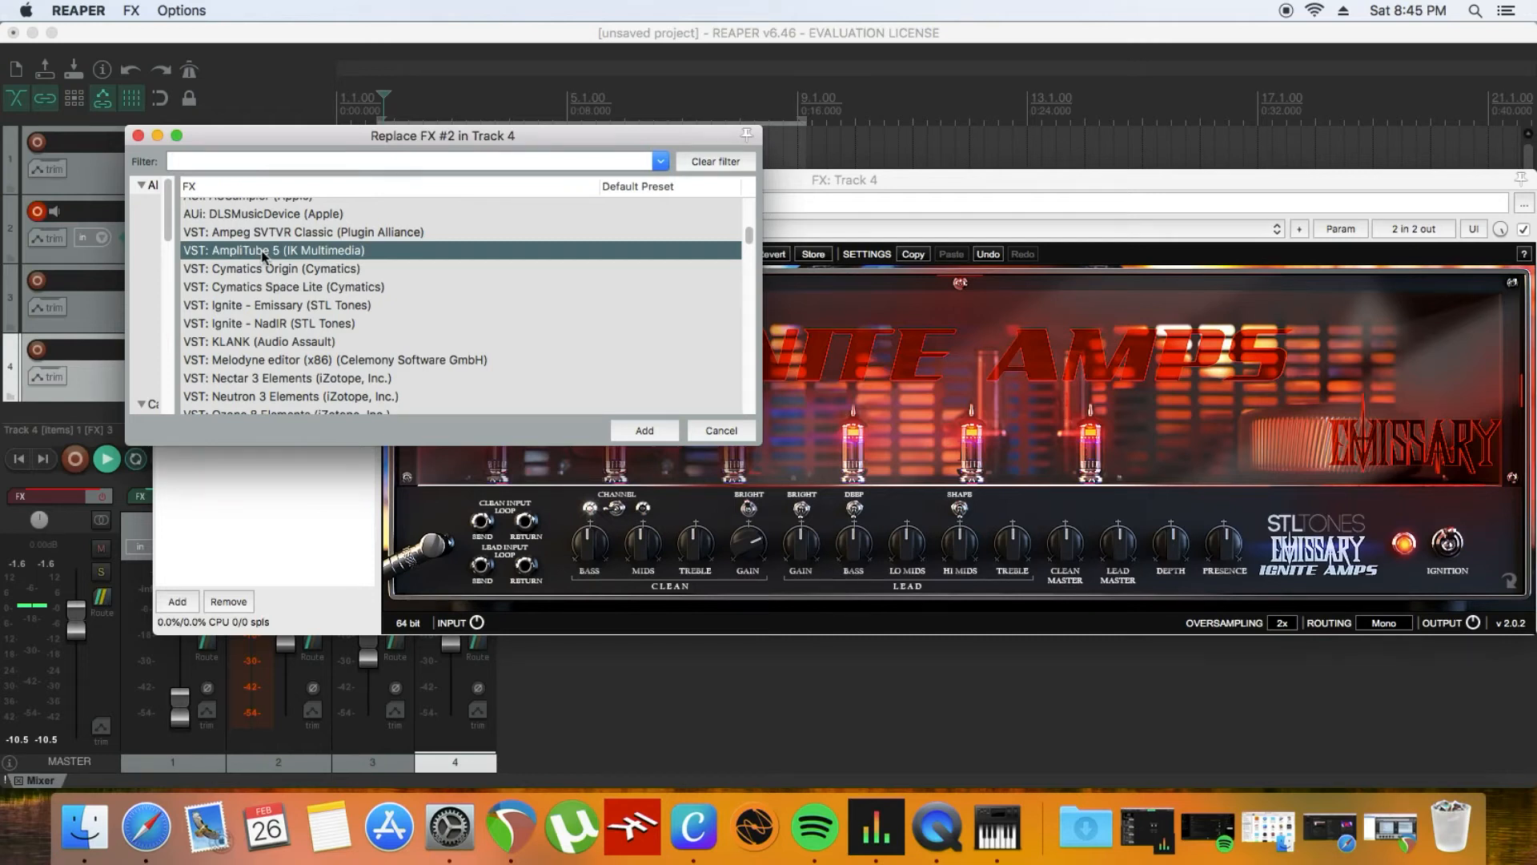
{"action": "double_click", "coordinate": [263, 251]}
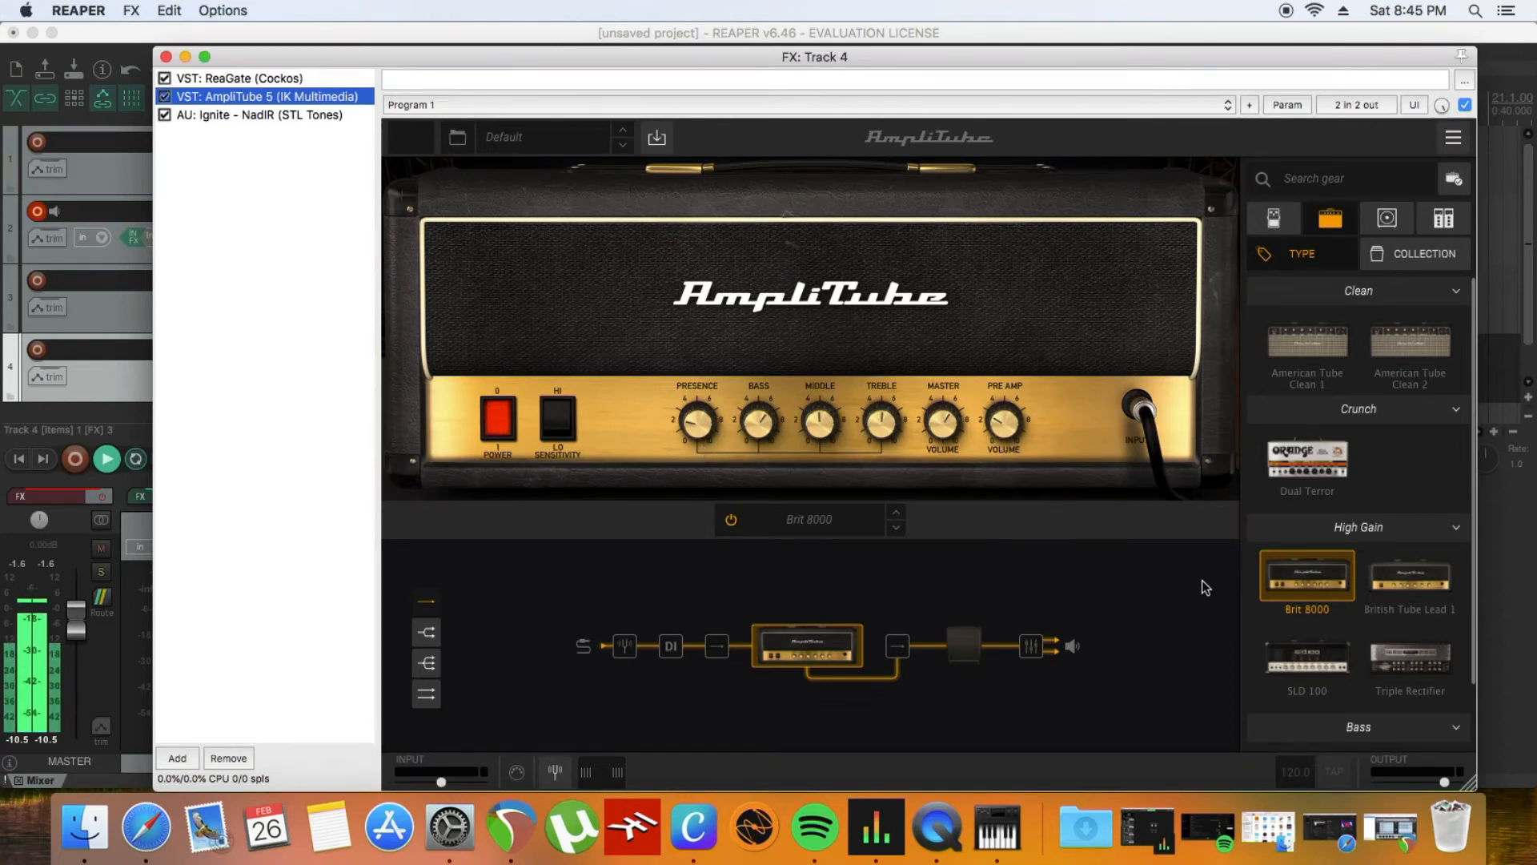
Change track 4's AmpliTube amp to the Dual Terror and its cabinet to the 1x12 Open Vintage, and return to the amp view
{"action": "left_click", "coordinate": [1308, 468]}
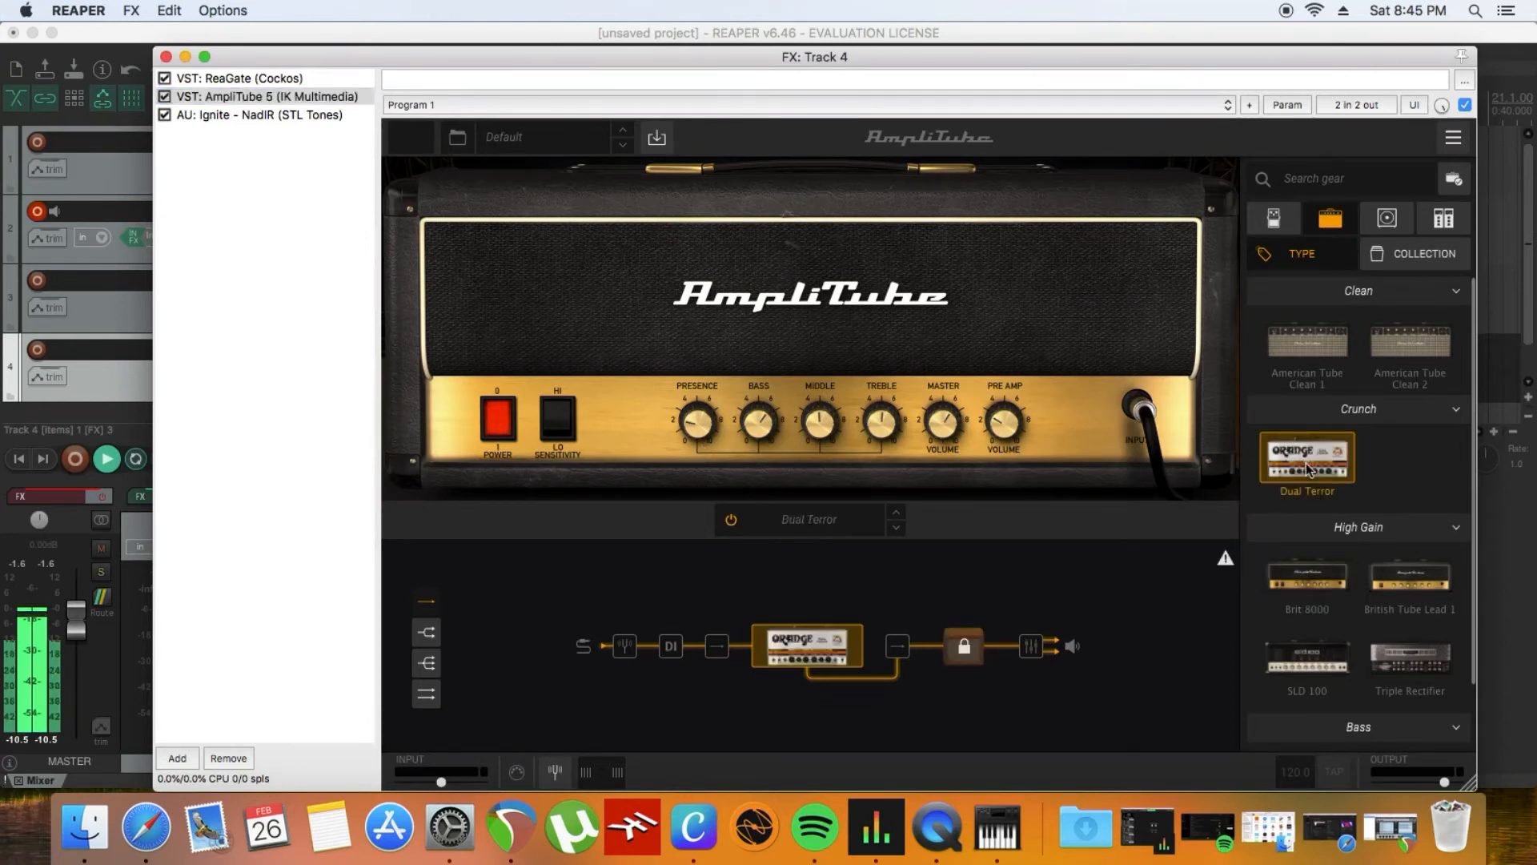
{"action": "left_click", "coordinate": [957, 647]}
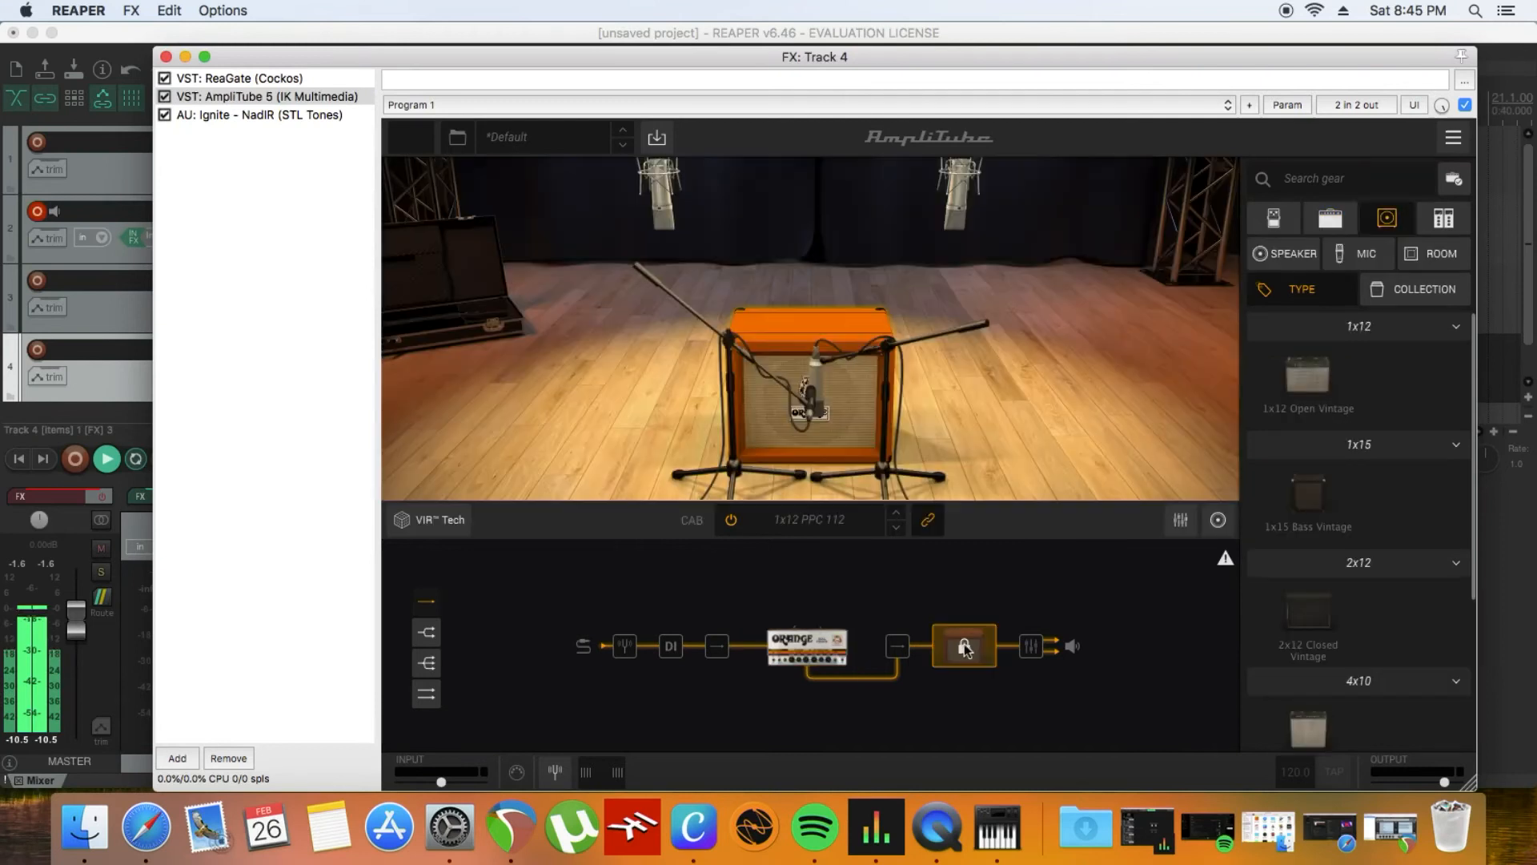
{"action": "left_click", "coordinate": [805, 521]}
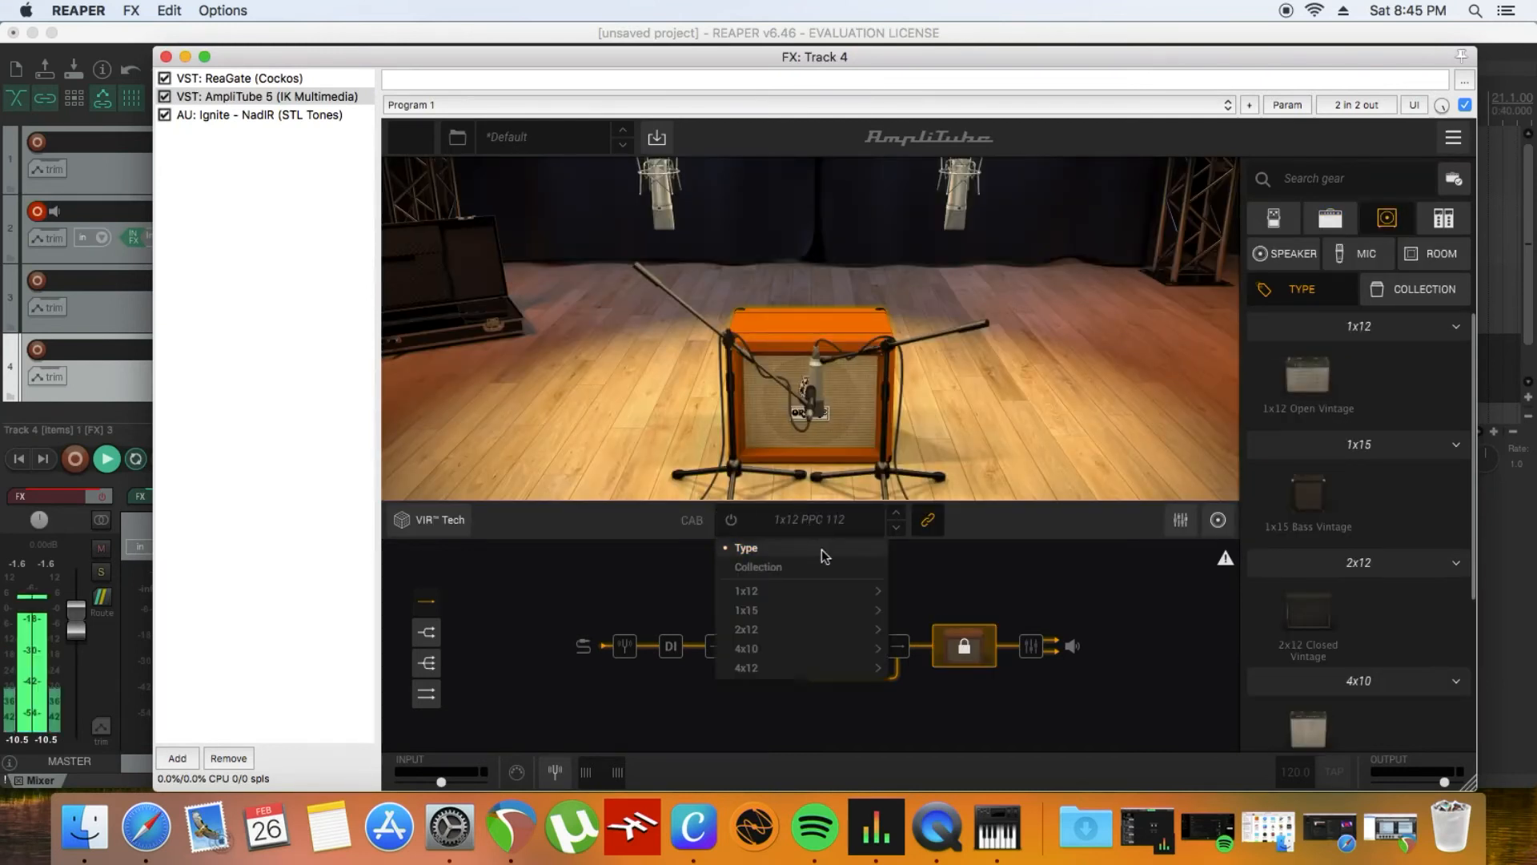
{"action": "mouse_move", "coordinate": [833, 593]}
{"action": "left_click", "coordinate": [966, 586]}
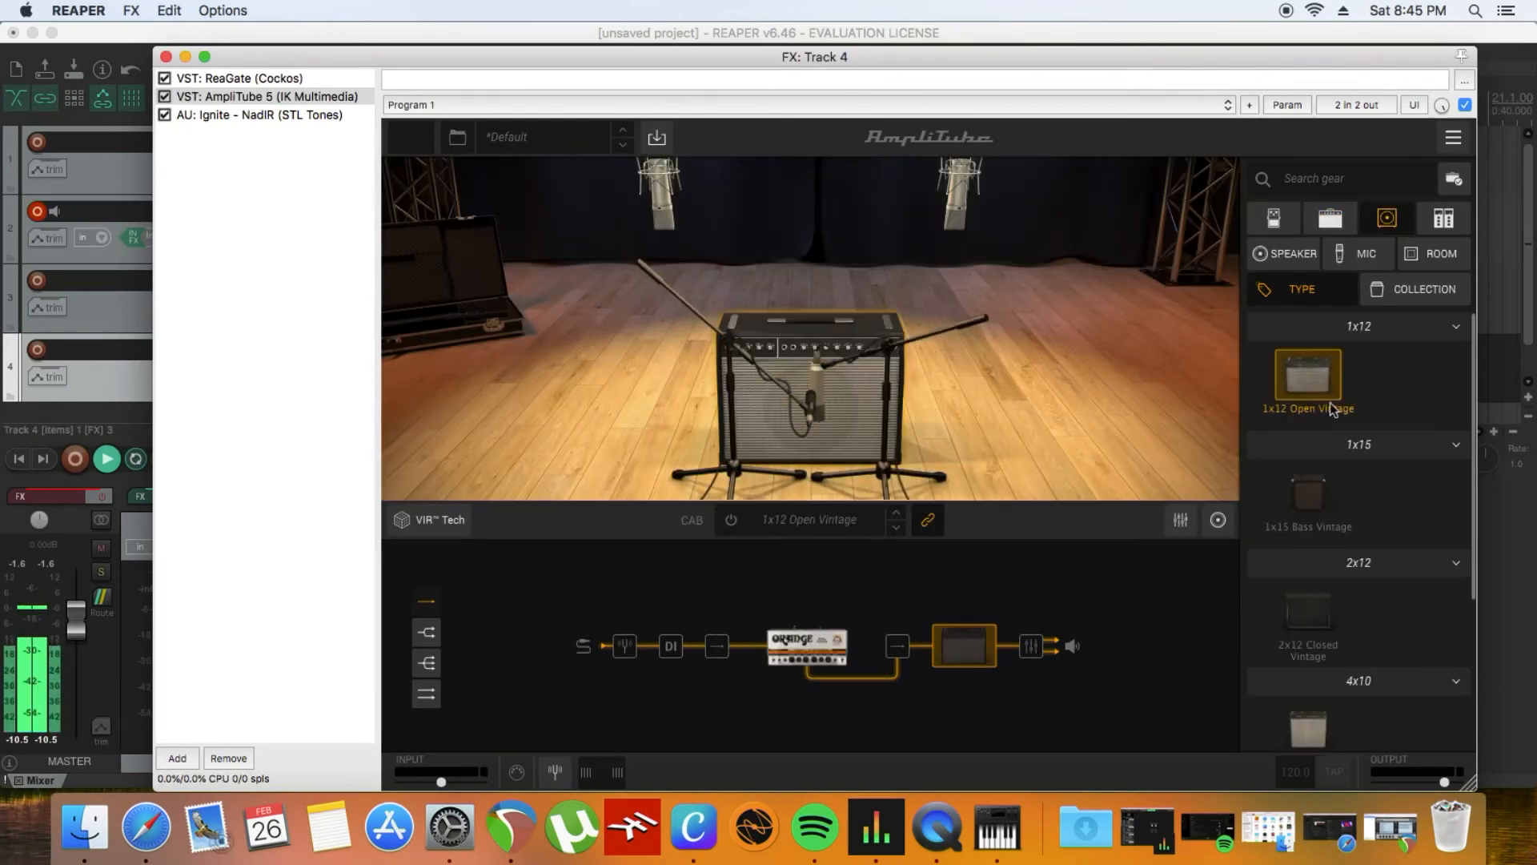
{"action": "left_click", "coordinate": [818, 657]}
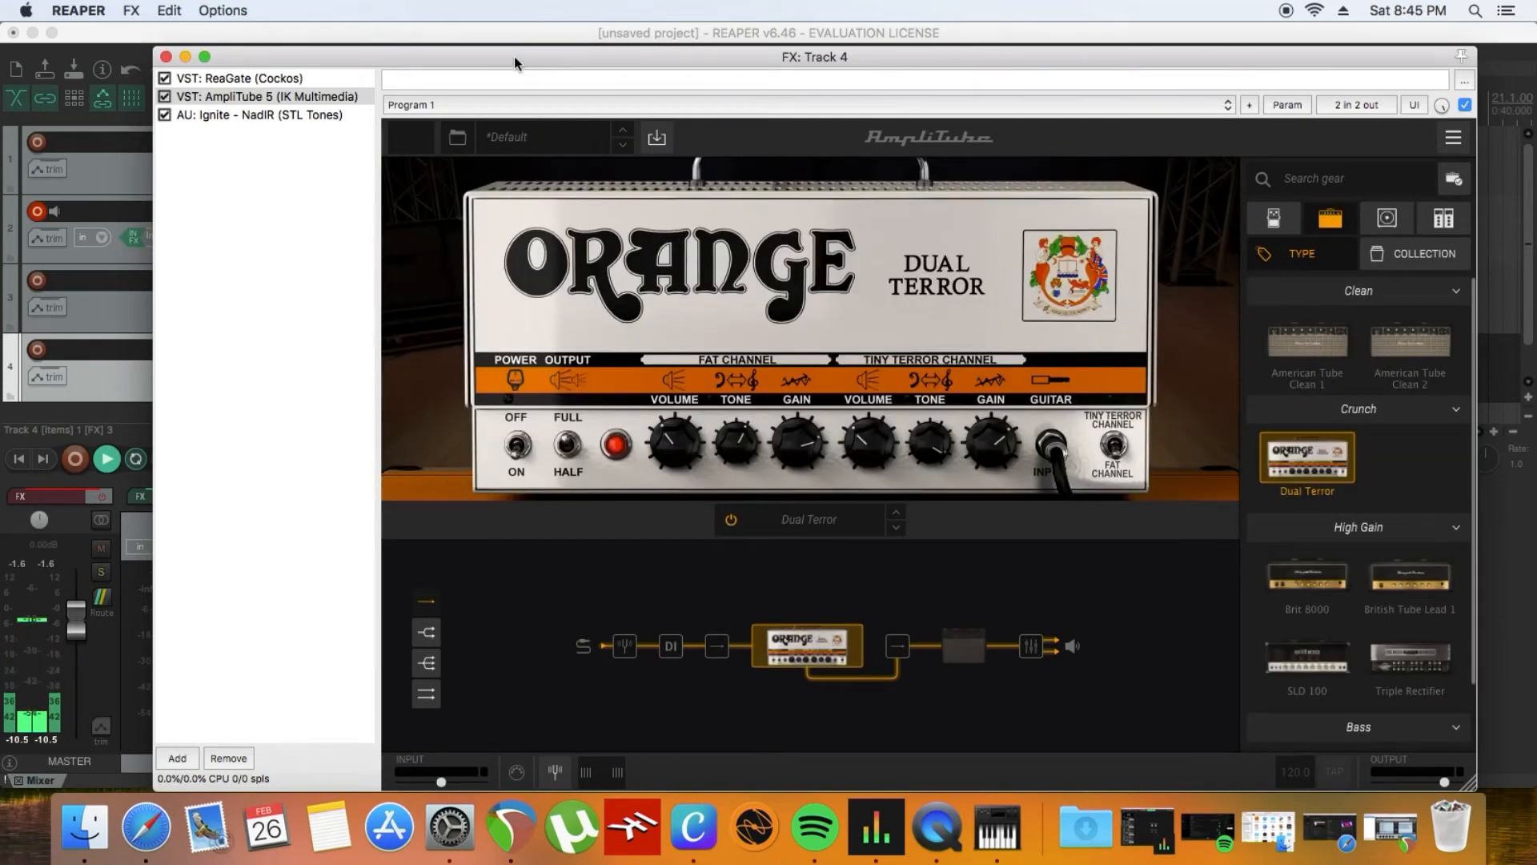
Mute track 3 and unmute track 4, moving the effects window off the mixer and back
{"action": "left_click_drag", "start_coordinate": [522, 57], "coordinate": [1078, 193]}
{"action": "left_click", "coordinate": [395, 594]}
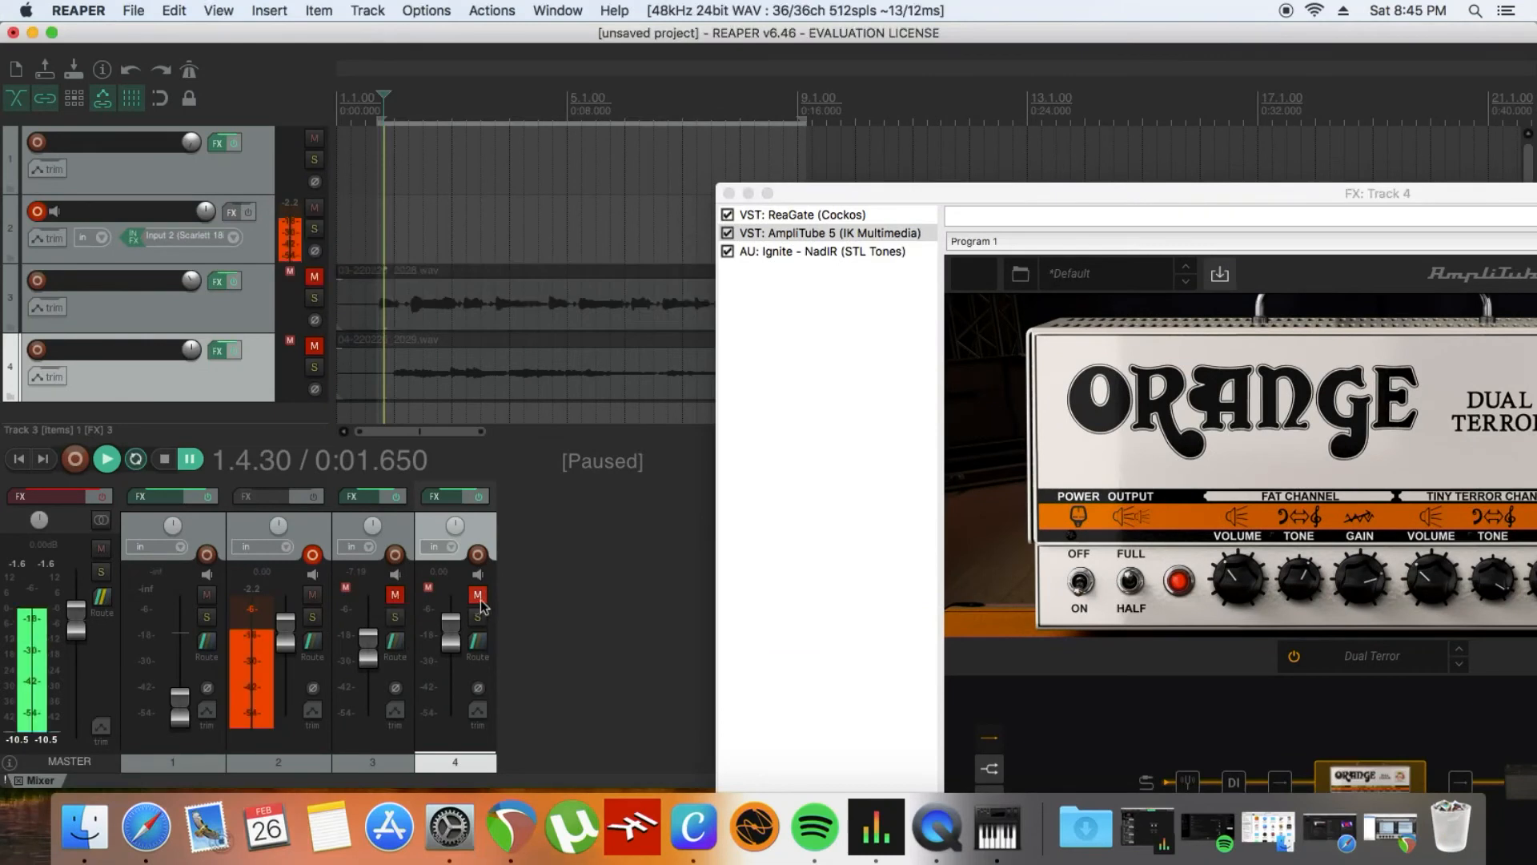
{"action": "left_click", "coordinate": [478, 596]}
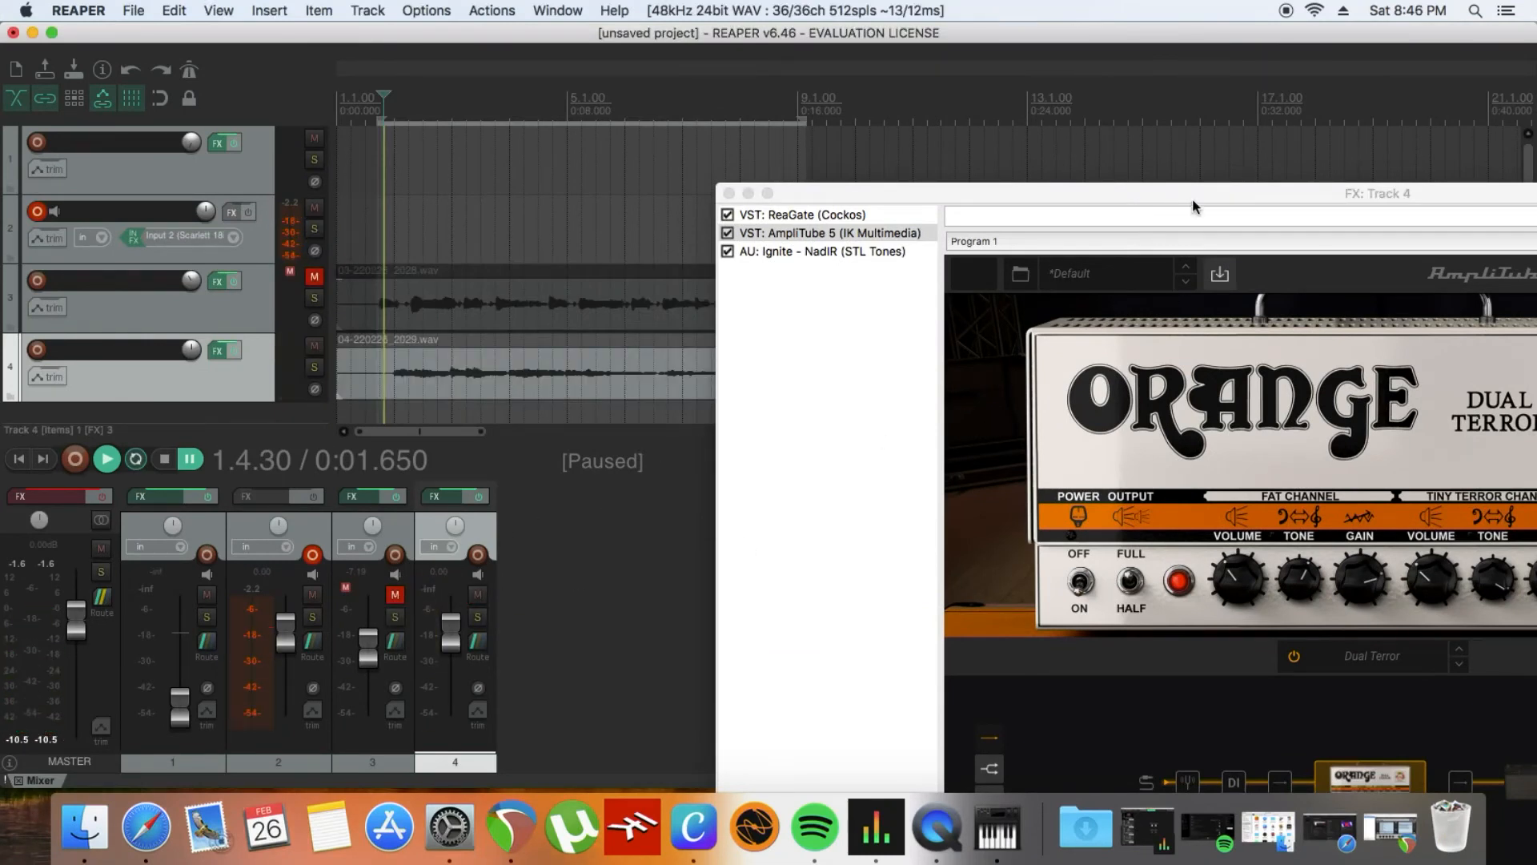
{"action": "left_click_drag", "start_coordinate": [1193, 207], "coordinate": [759, 34]}
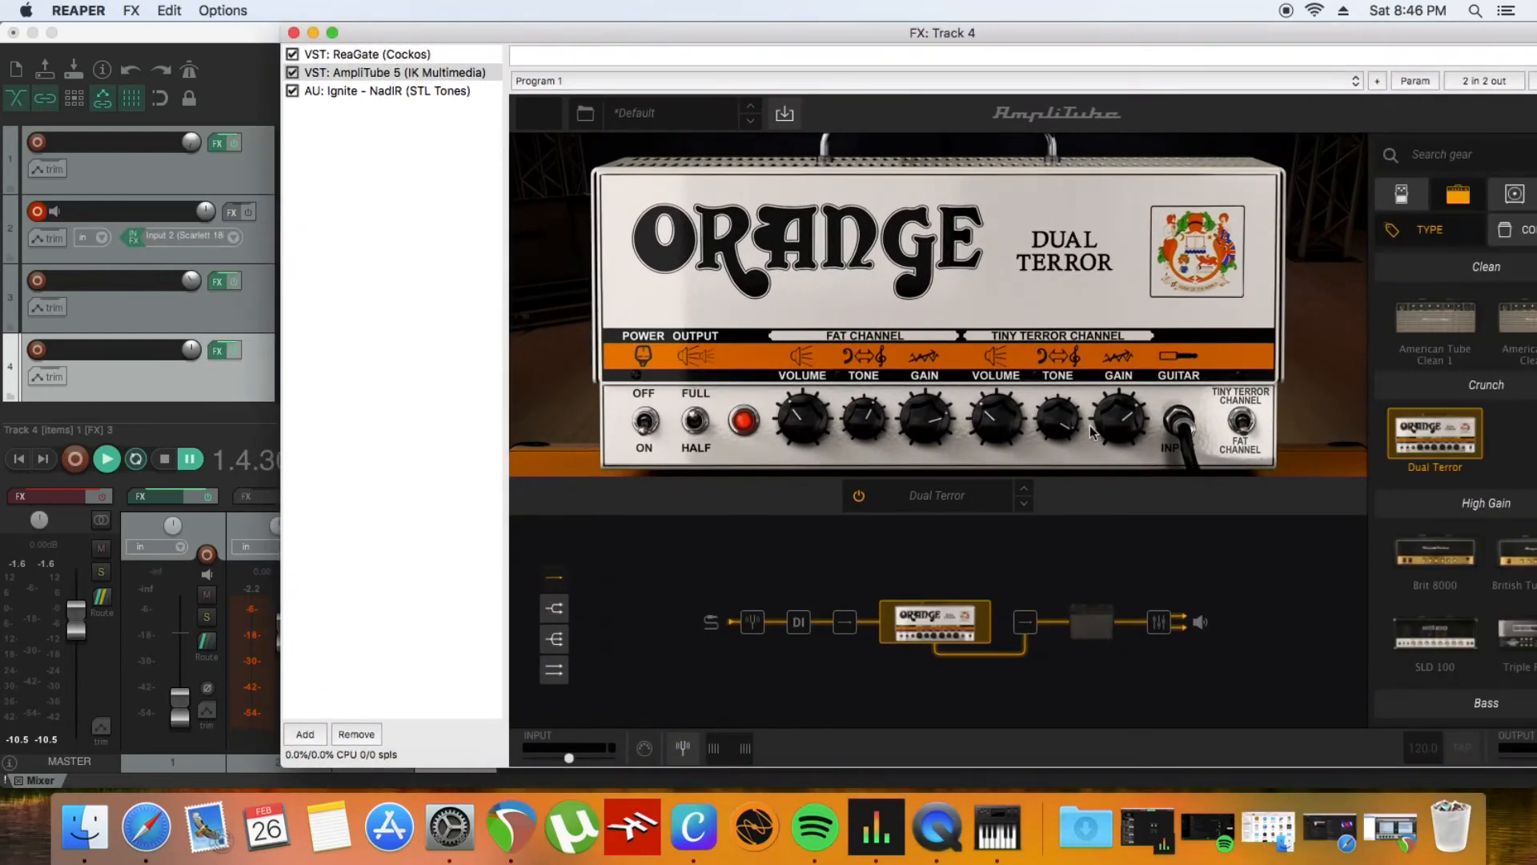
Resume playback and set the Dual Terror's Fat channel volume to 10.0 and gain to 2.5
{"action": "left_click_drag", "start_coordinate": [933, 420], "coordinate": [939, 597]}
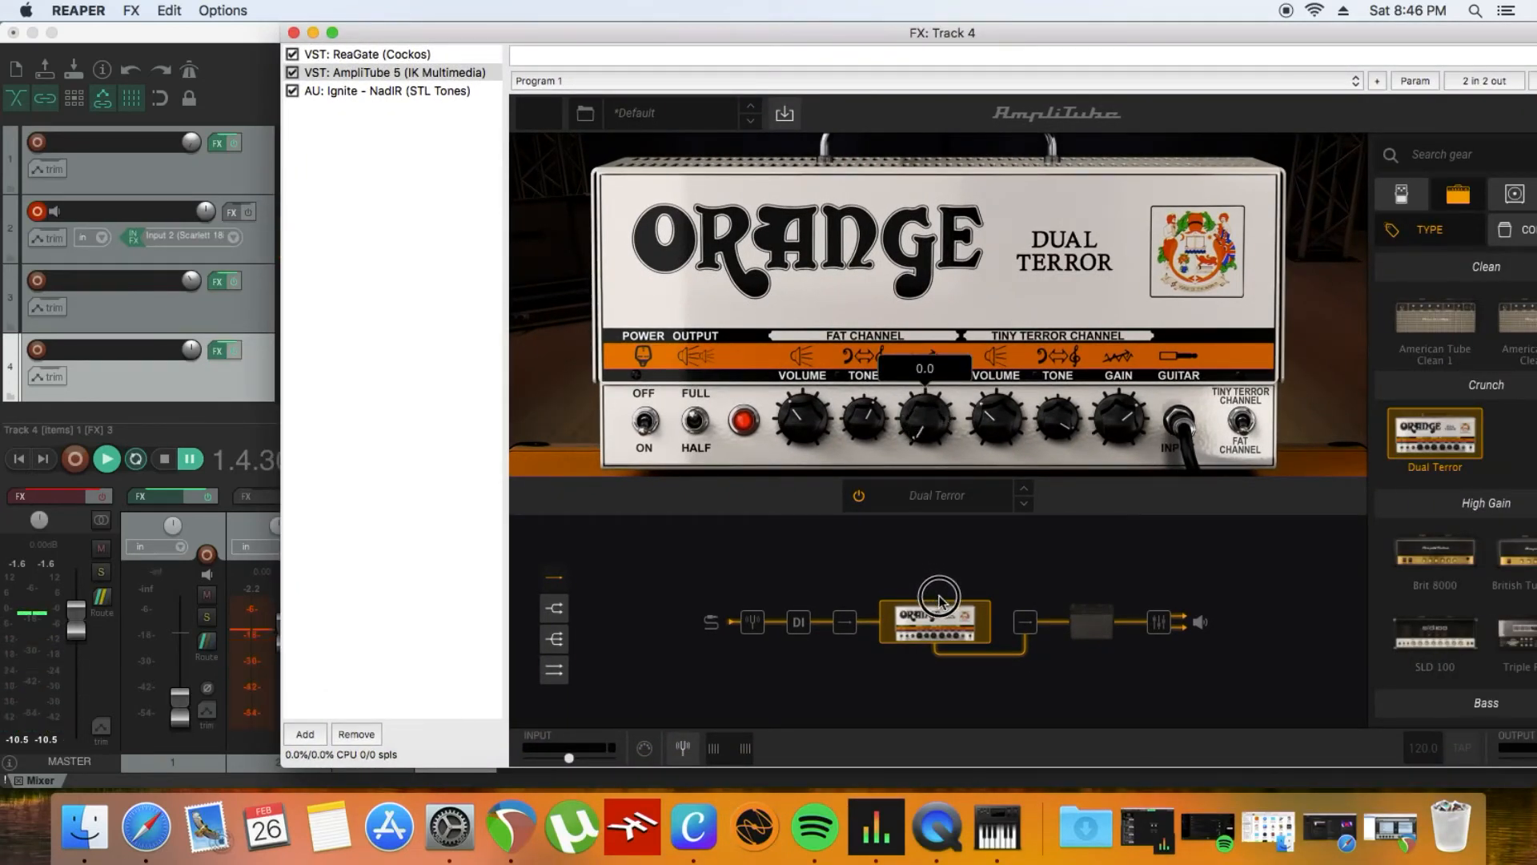
{"action": "left_click", "coordinate": [189, 459]}
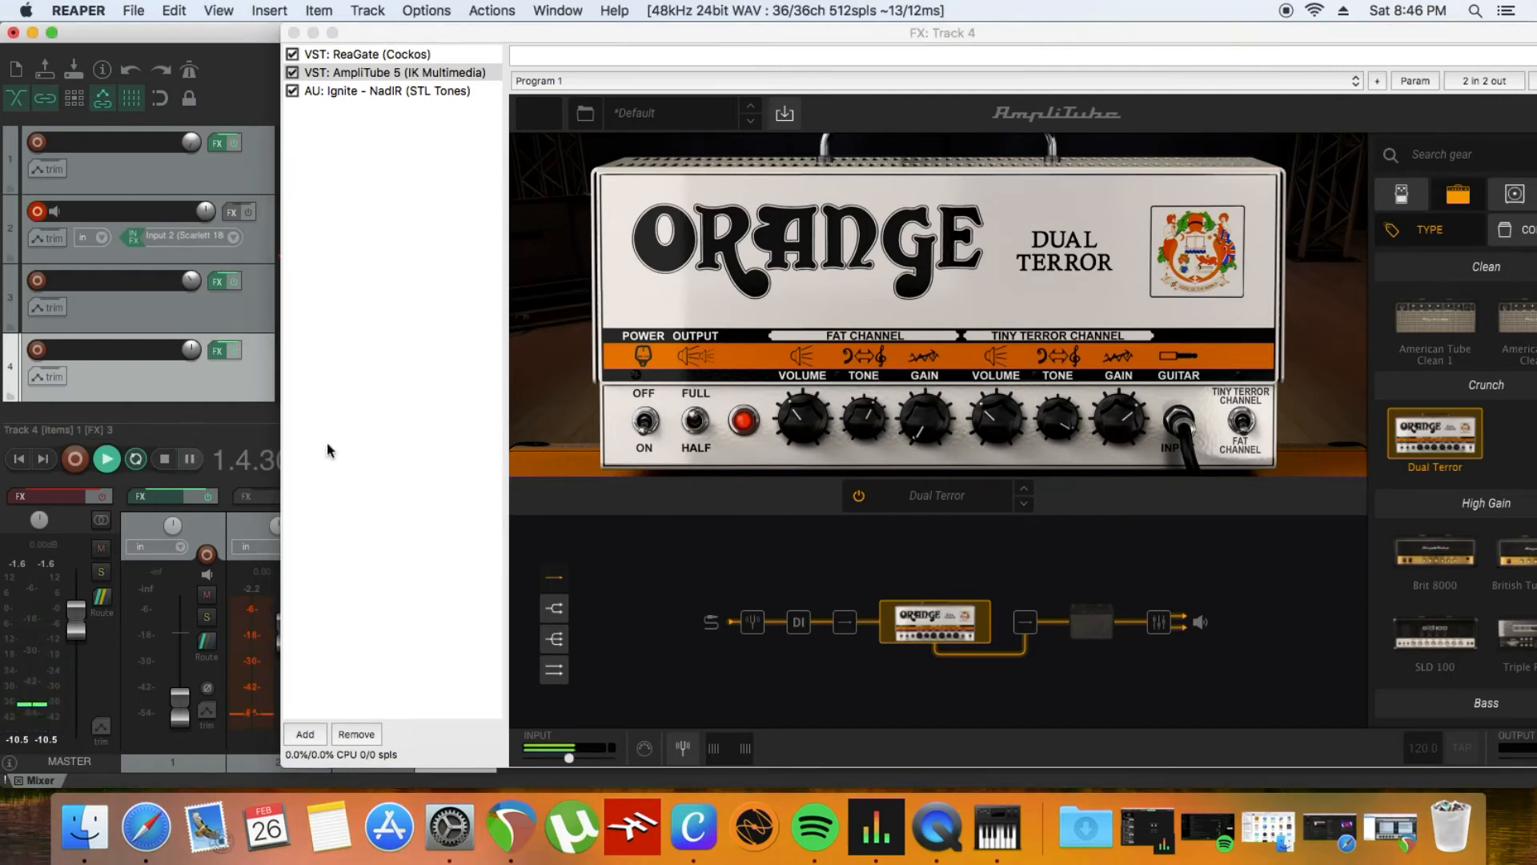
{"action": "left_click_drag", "start_coordinate": [925, 426], "coordinate": [923, 385]}
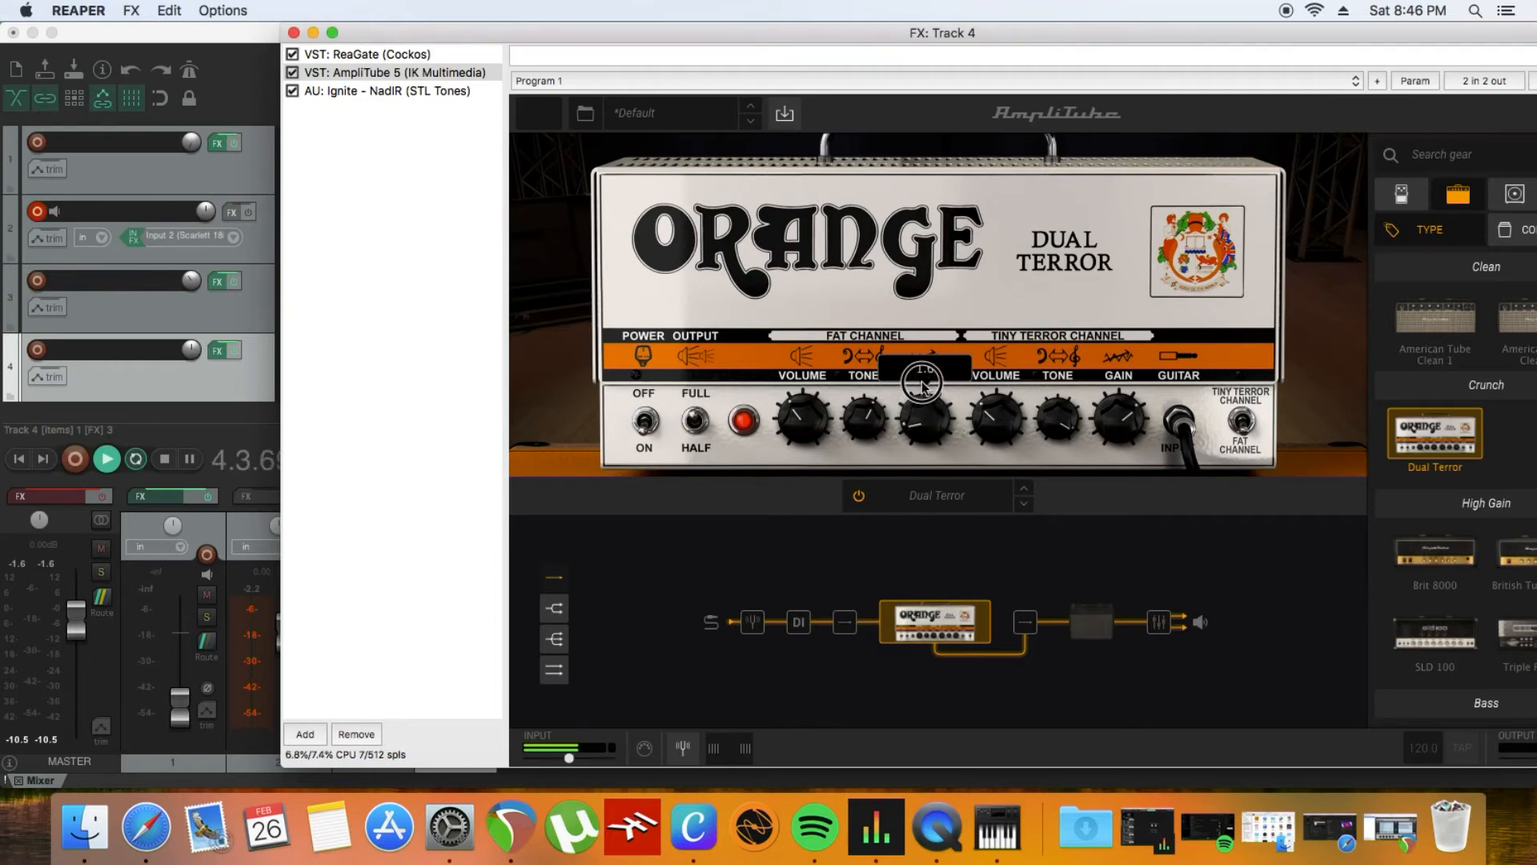
{"action": "left_click_drag", "start_coordinate": [799, 465], "coordinate": [841, 374]}
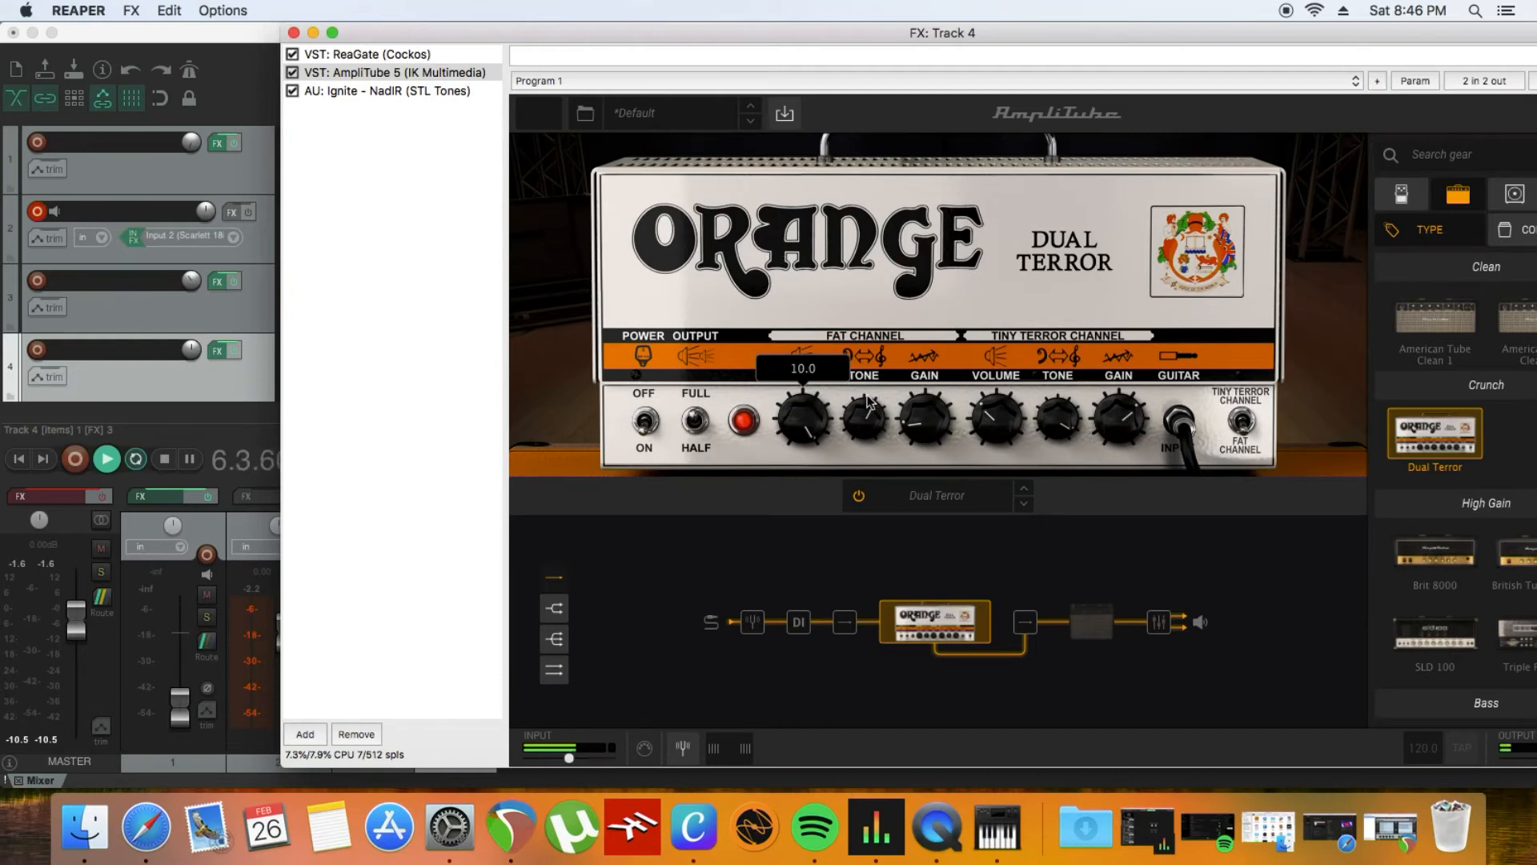
{"action": "left_click_drag", "start_coordinate": [922, 422], "coordinate": [926, 408]}
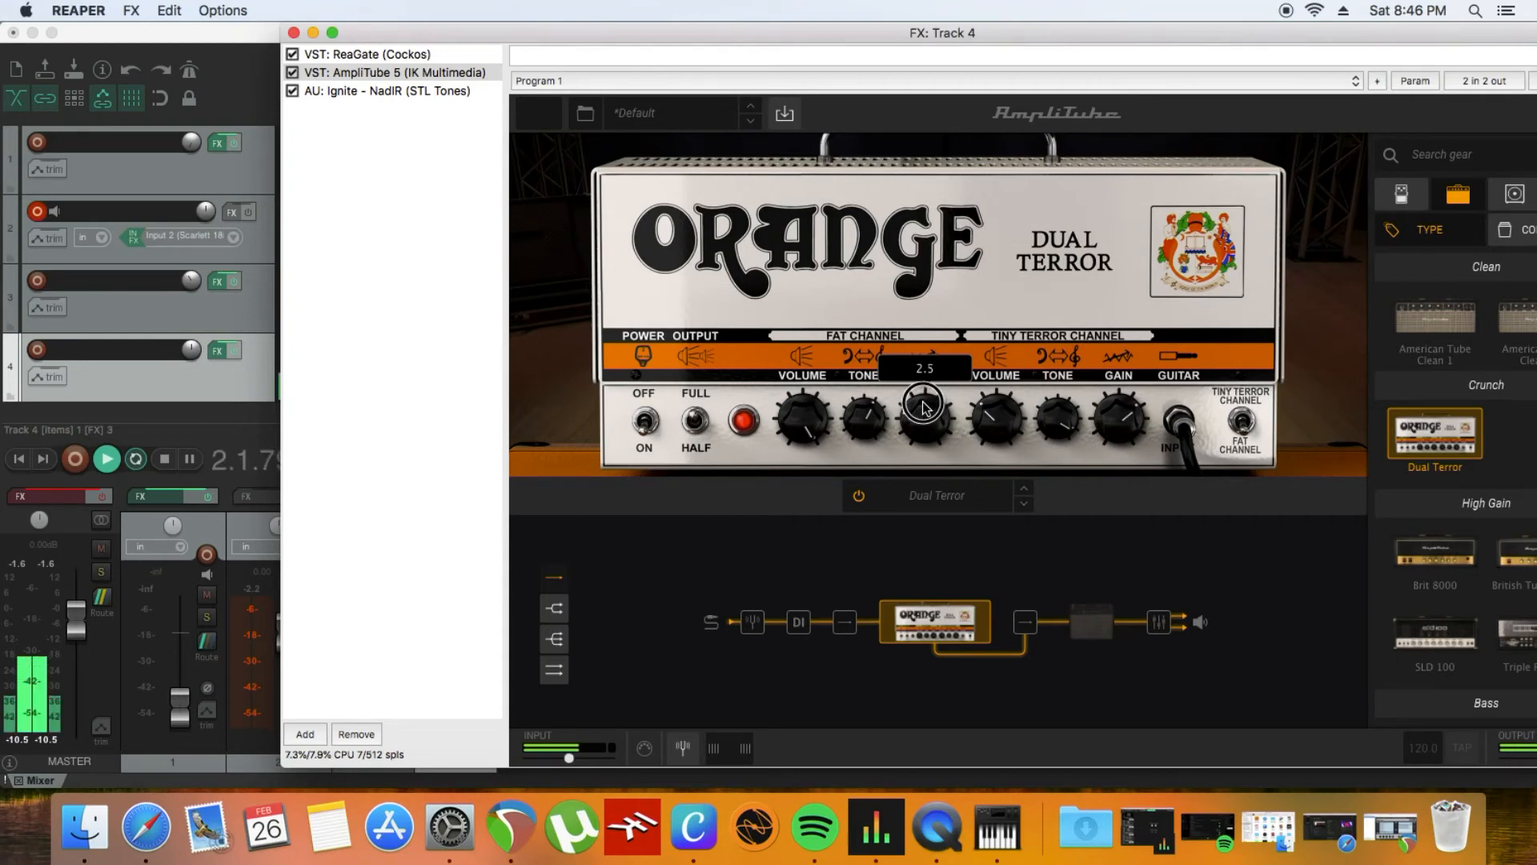
Move the effects window aside, extend the loop selection's end over more of track 4's recording, and bring the window back
{"action": "left_click_drag", "start_coordinate": [600, 37], "coordinate": [1170, 446]}
{"action": "left_click_drag", "start_coordinate": [804, 123], "coordinate": [912, 129]}
{"action": "left_click_drag", "start_coordinate": [1094, 445], "coordinate": [721, 72]}
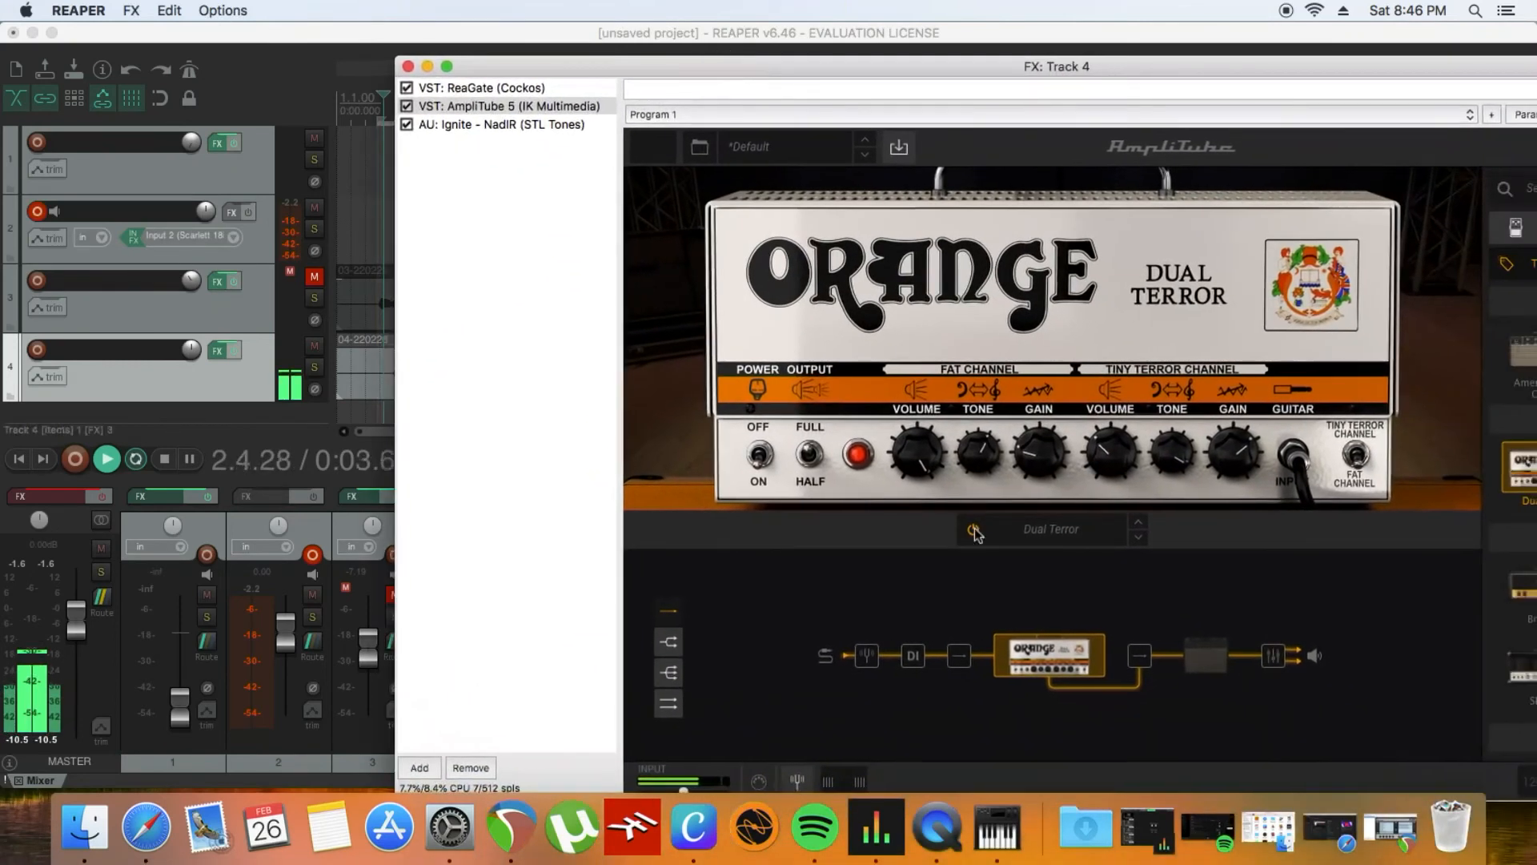
Fine-tune the Dual Terror's Fat channel gain around 3.3 during playback
{"action": "left_click_drag", "start_coordinate": [1040, 457], "coordinate": [1036, 450]}
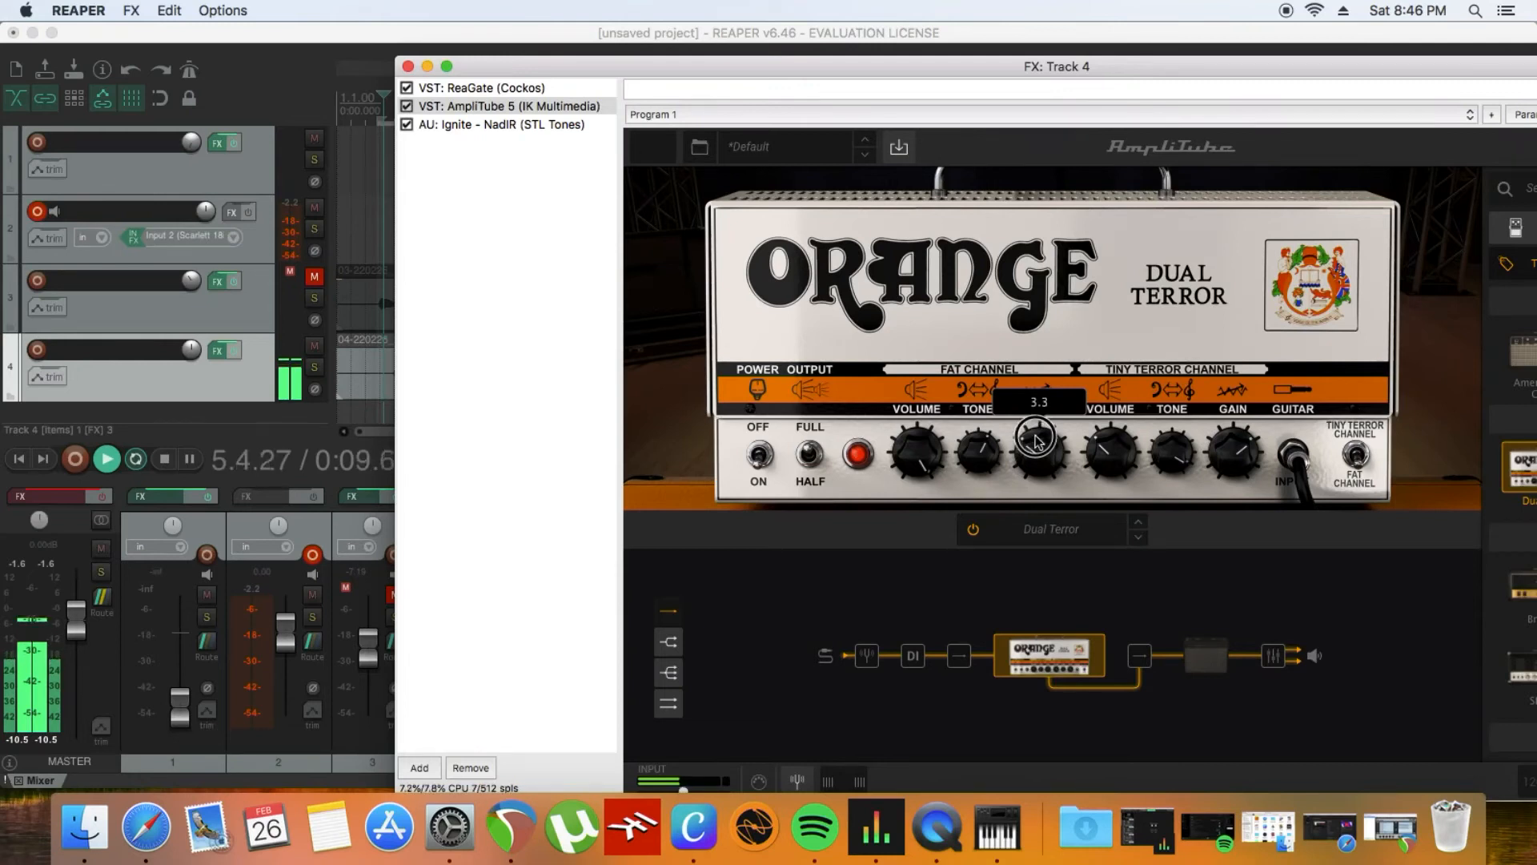
{"action": "left_click_drag", "start_coordinate": [1035, 436], "coordinate": [1038, 443]}
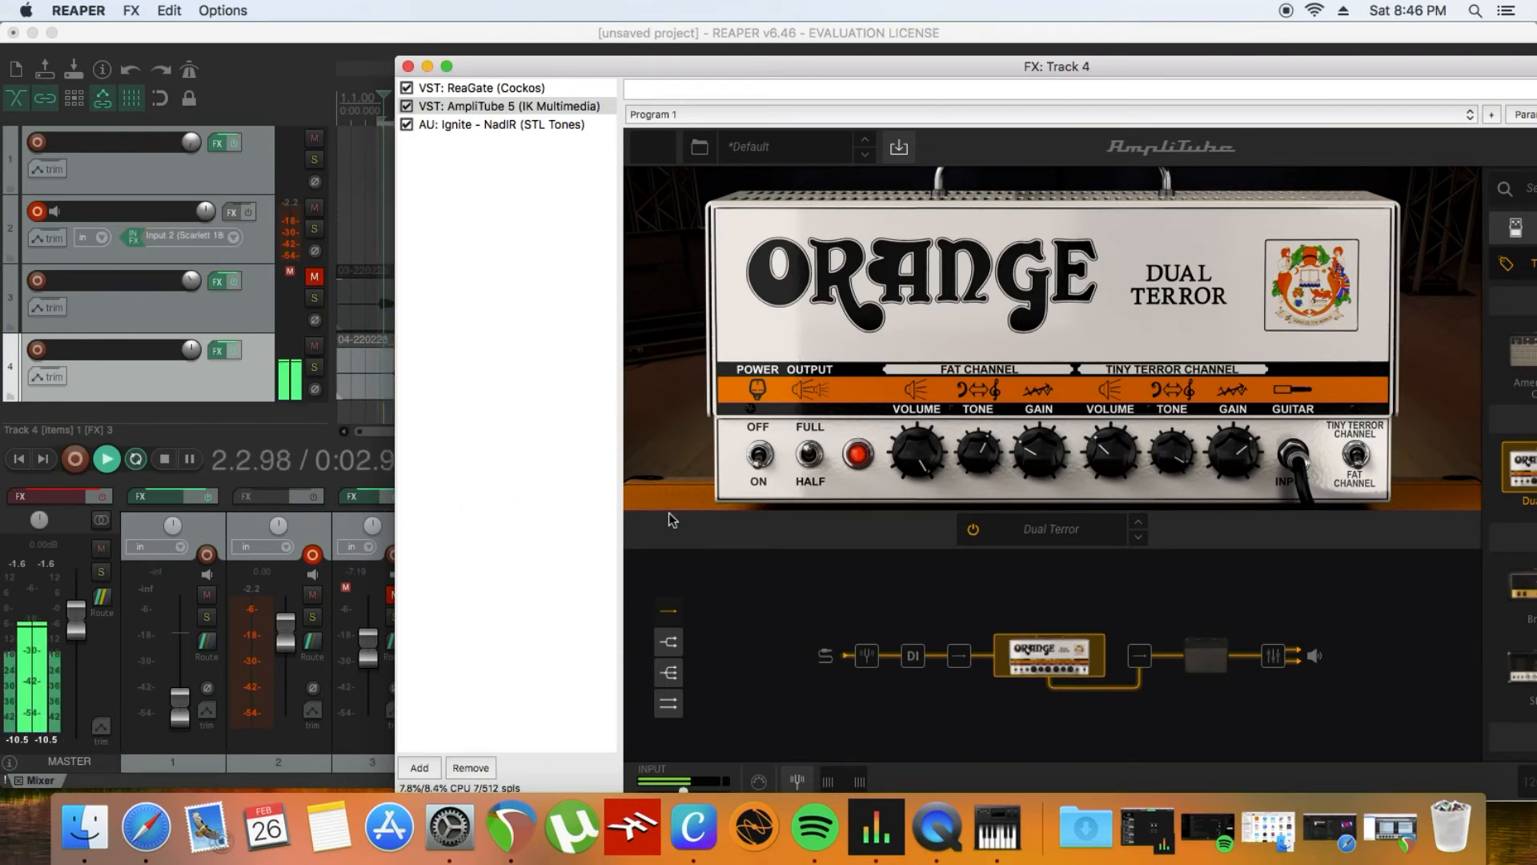
Set the balance of track 4's NadIR to 100% L, lowering the track's volume and raising it again
{"action": "left_click", "coordinate": [498, 127]}
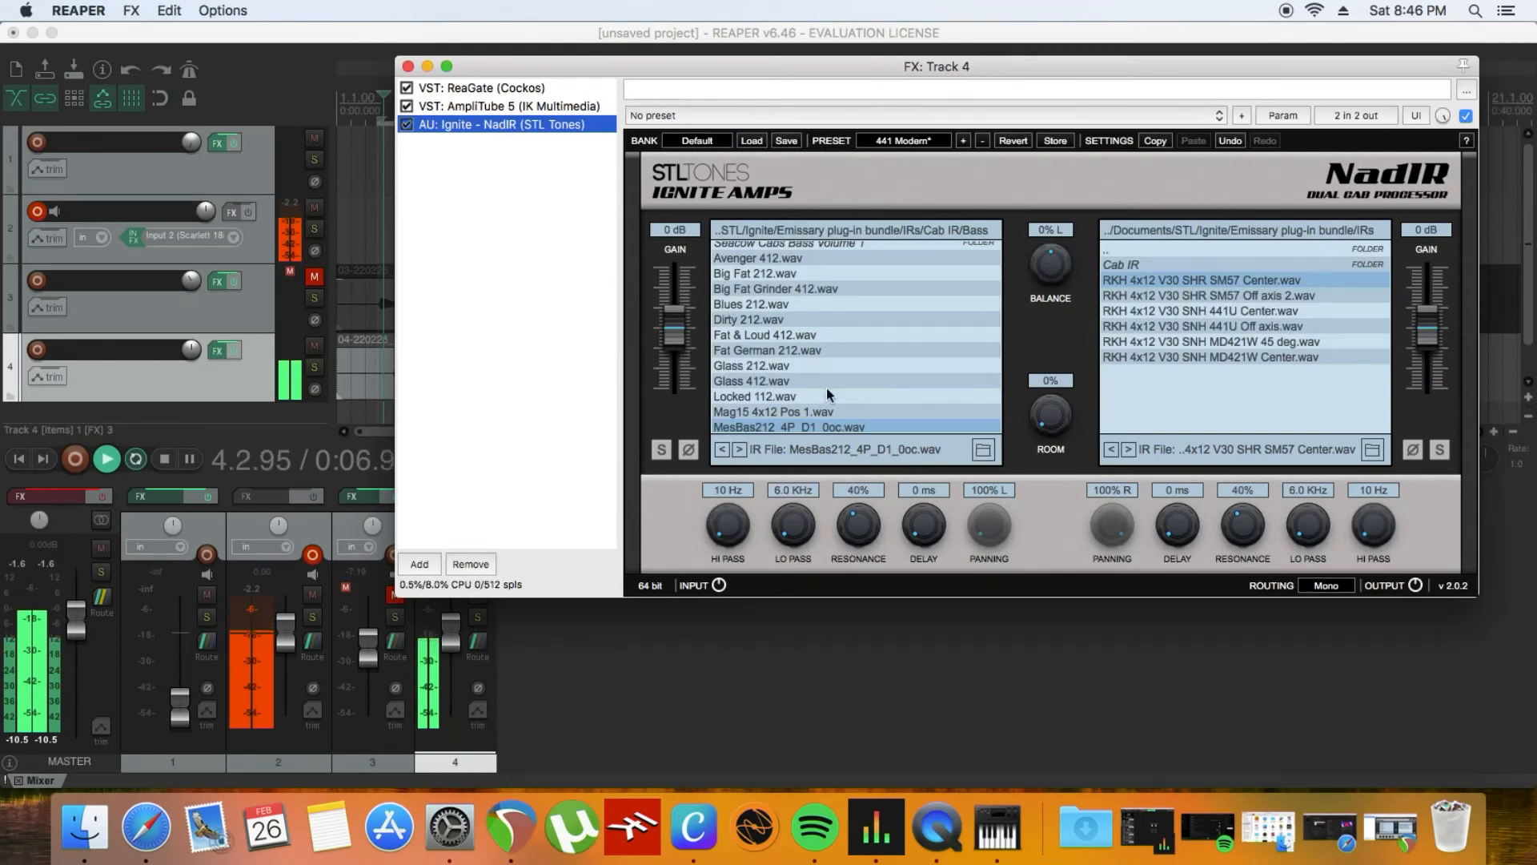
{"action": "left_click_drag", "start_coordinate": [451, 624], "coordinate": [448, 666]}
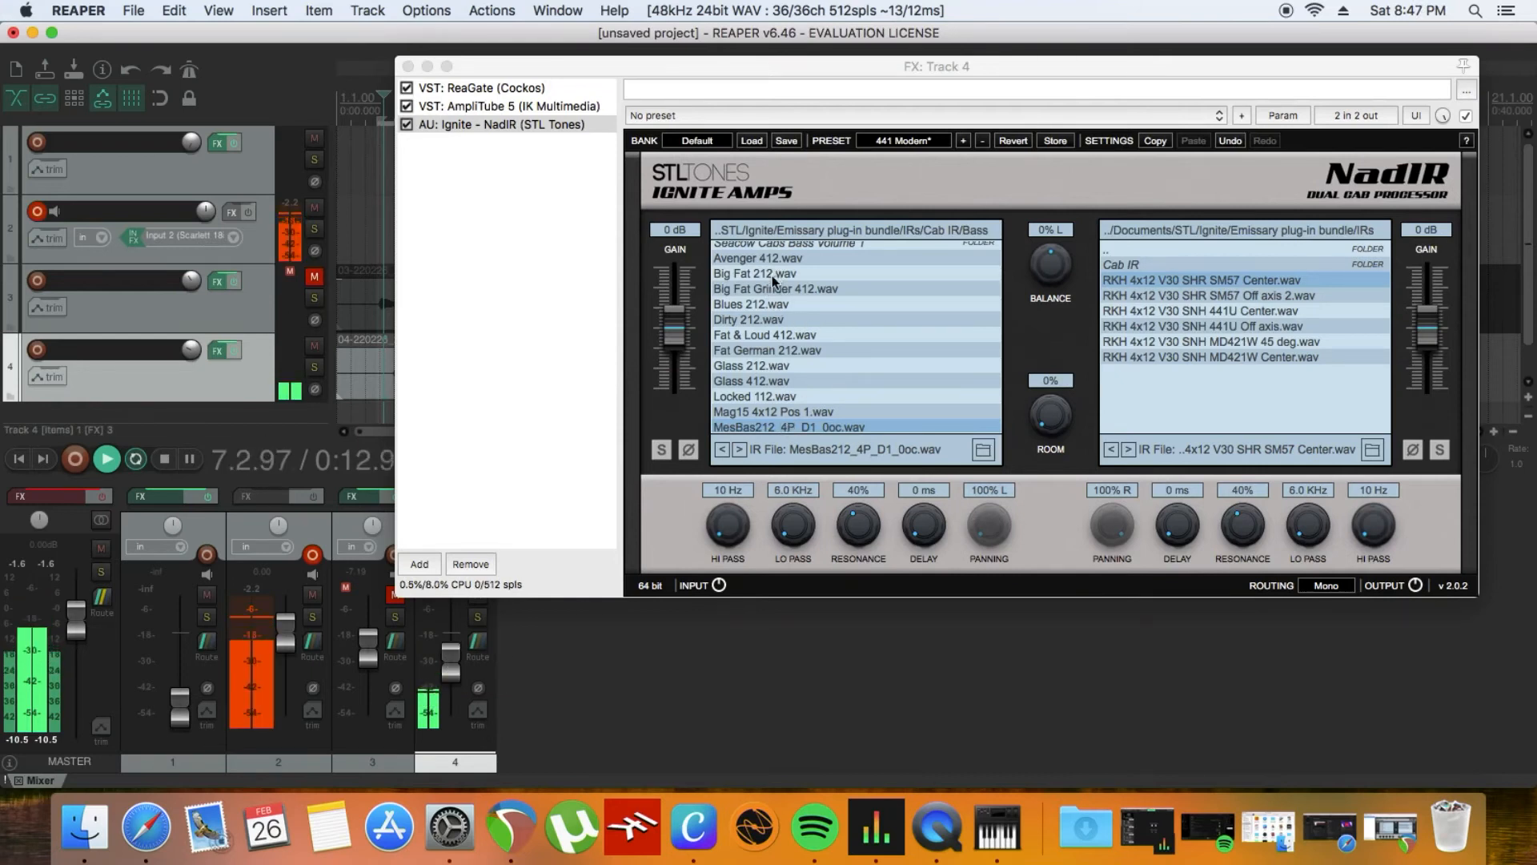
{"action": "left_click_drag", "start_coordinate": [1043, 269], "coordinate": [896, 402]}
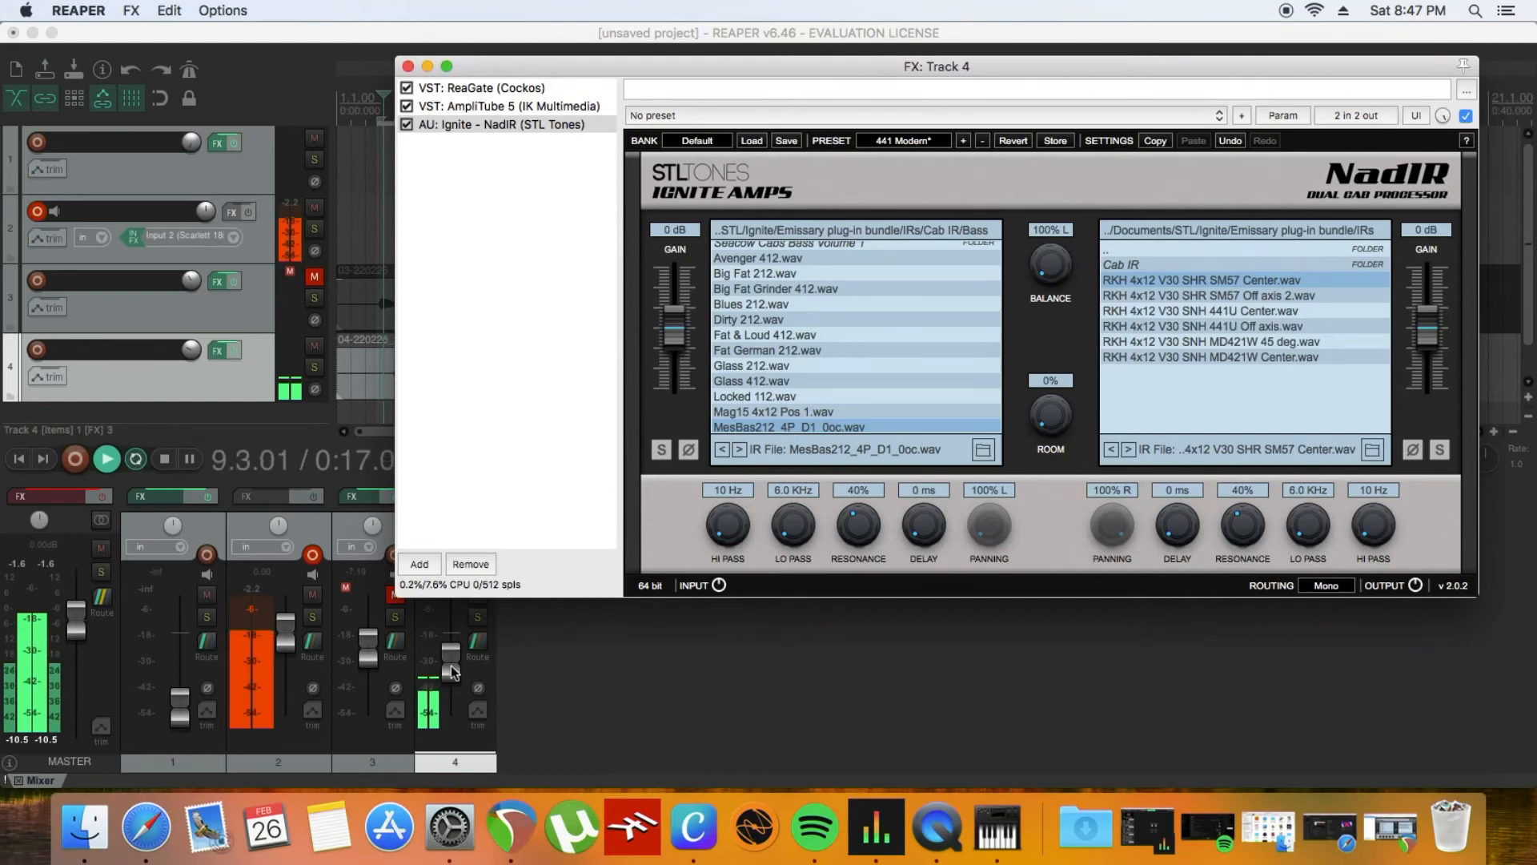
{"action": "left_click_drag", "start_coordinate": [450, 665], "coordinate": [452, 637]}
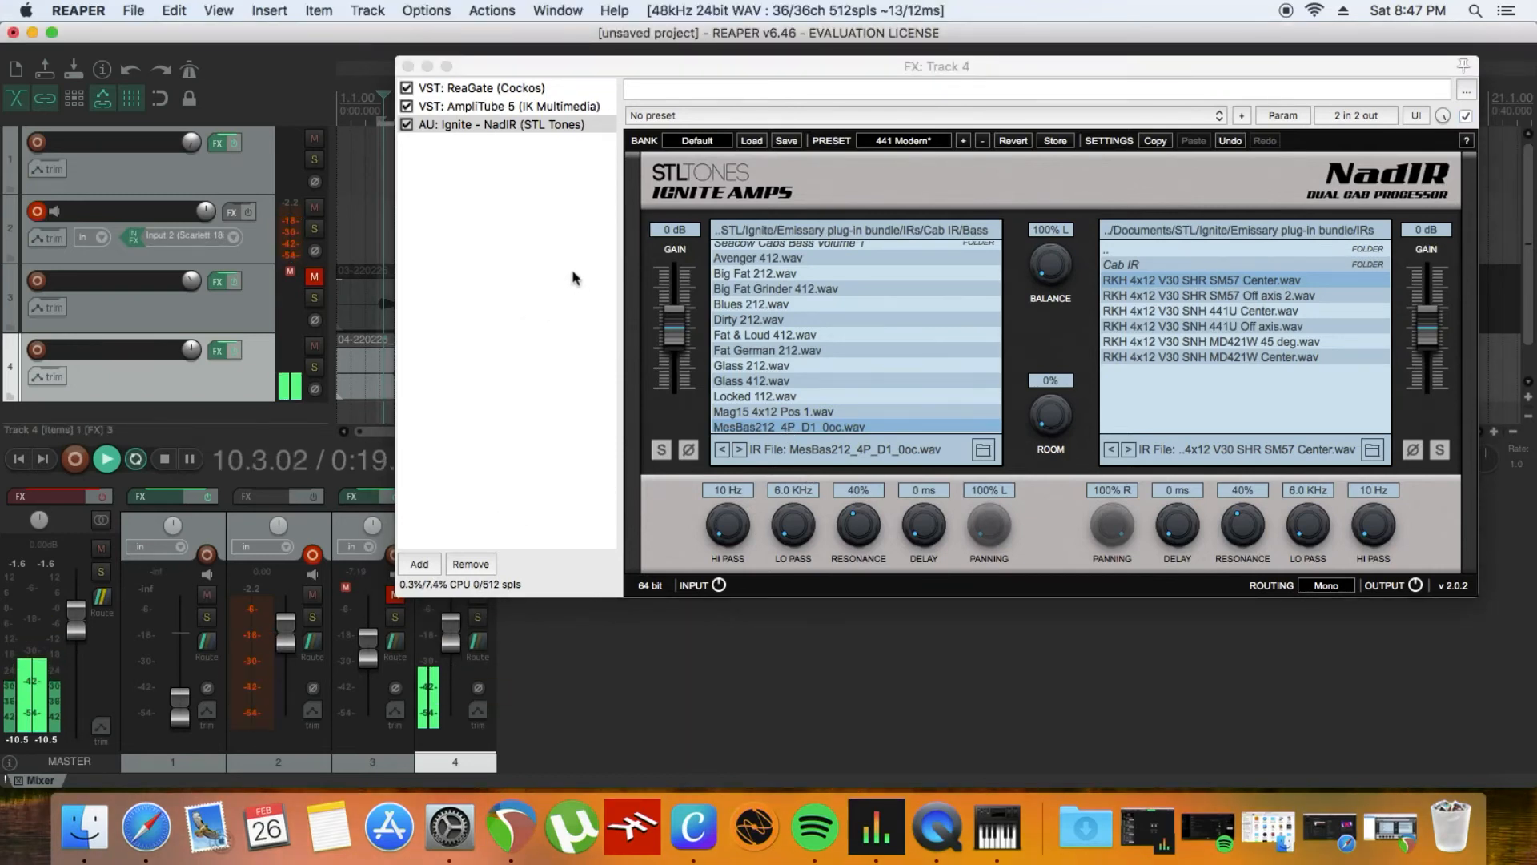
Lower track 4's volume and load Glass 412.wav from the Bass folder into NadIR's first IR slot
{"action": "left_click_drag", "start_coordinate": [638, 64], "coordinate": [848, 112]}
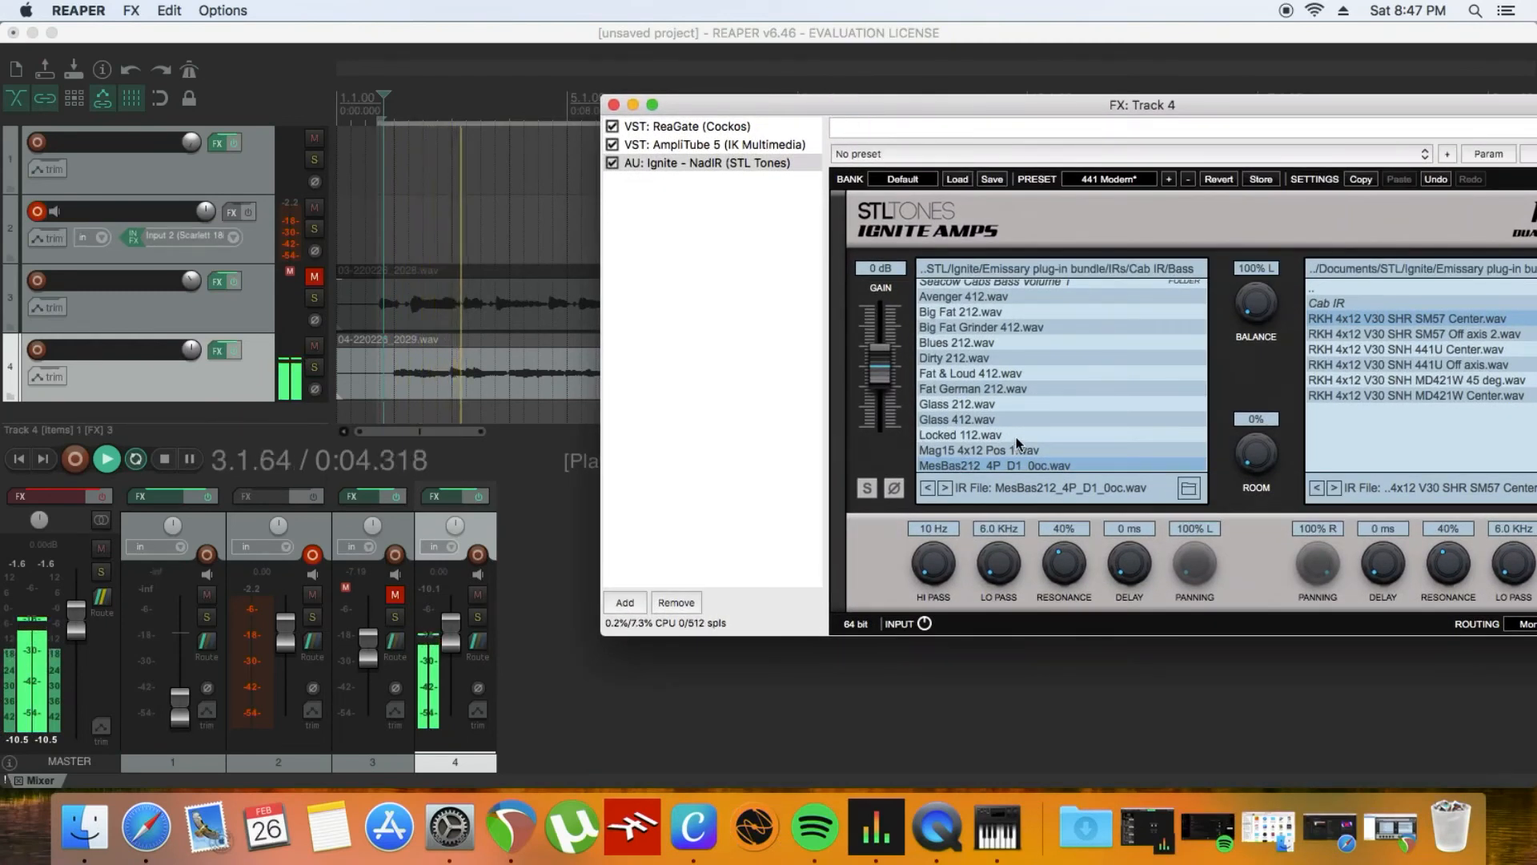
{"action": "scroll", "coordinate": [1018, 442], "scroll_direction": "down", "scroll_amount": 5}
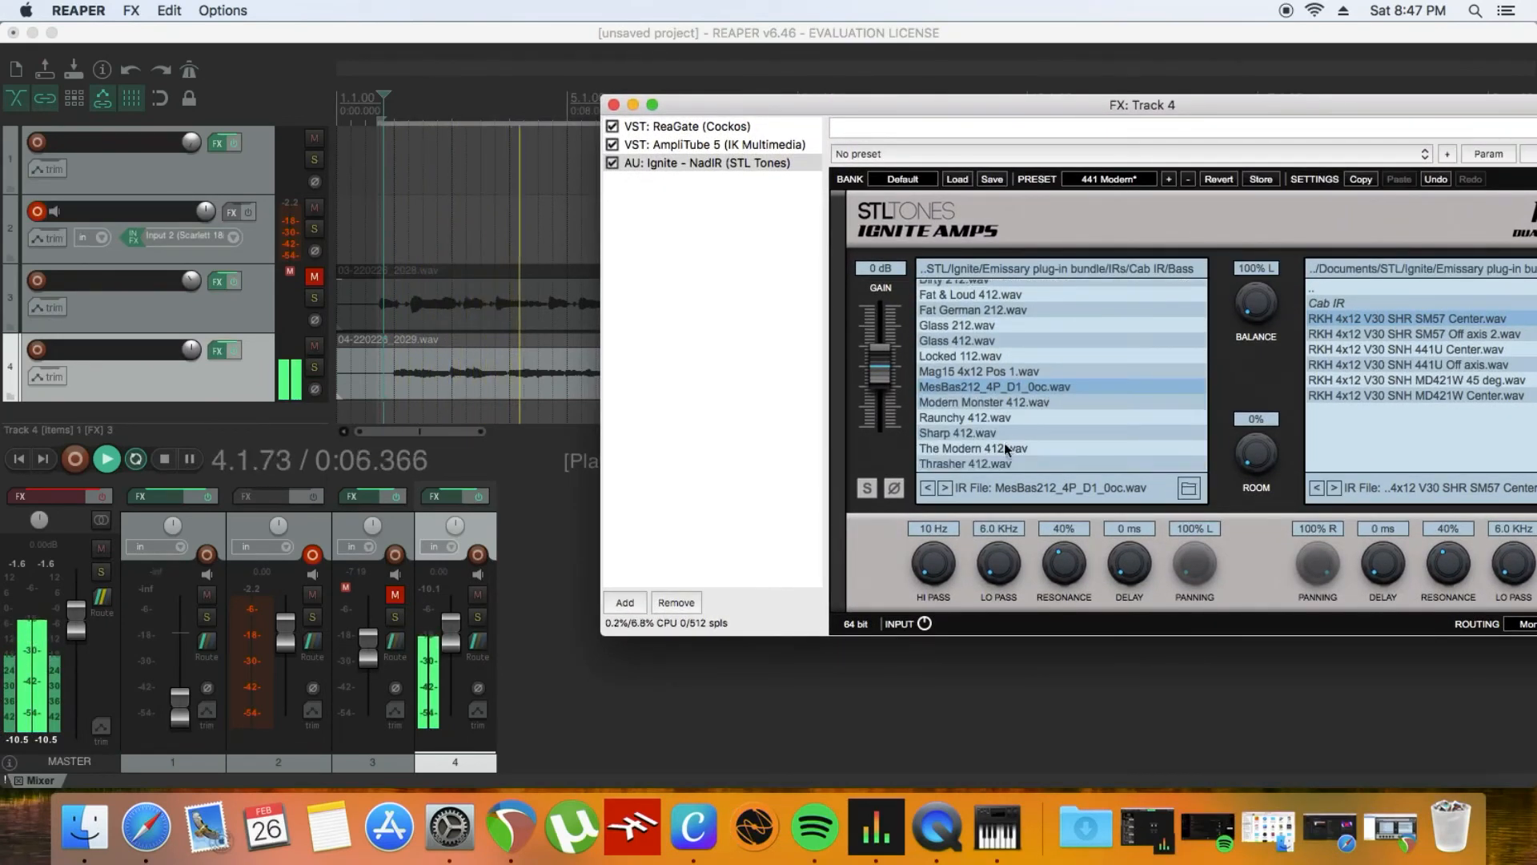
{"action": "left_click_drag", "start_coordinate": [451, 622], "coordinate": [458, 673]}
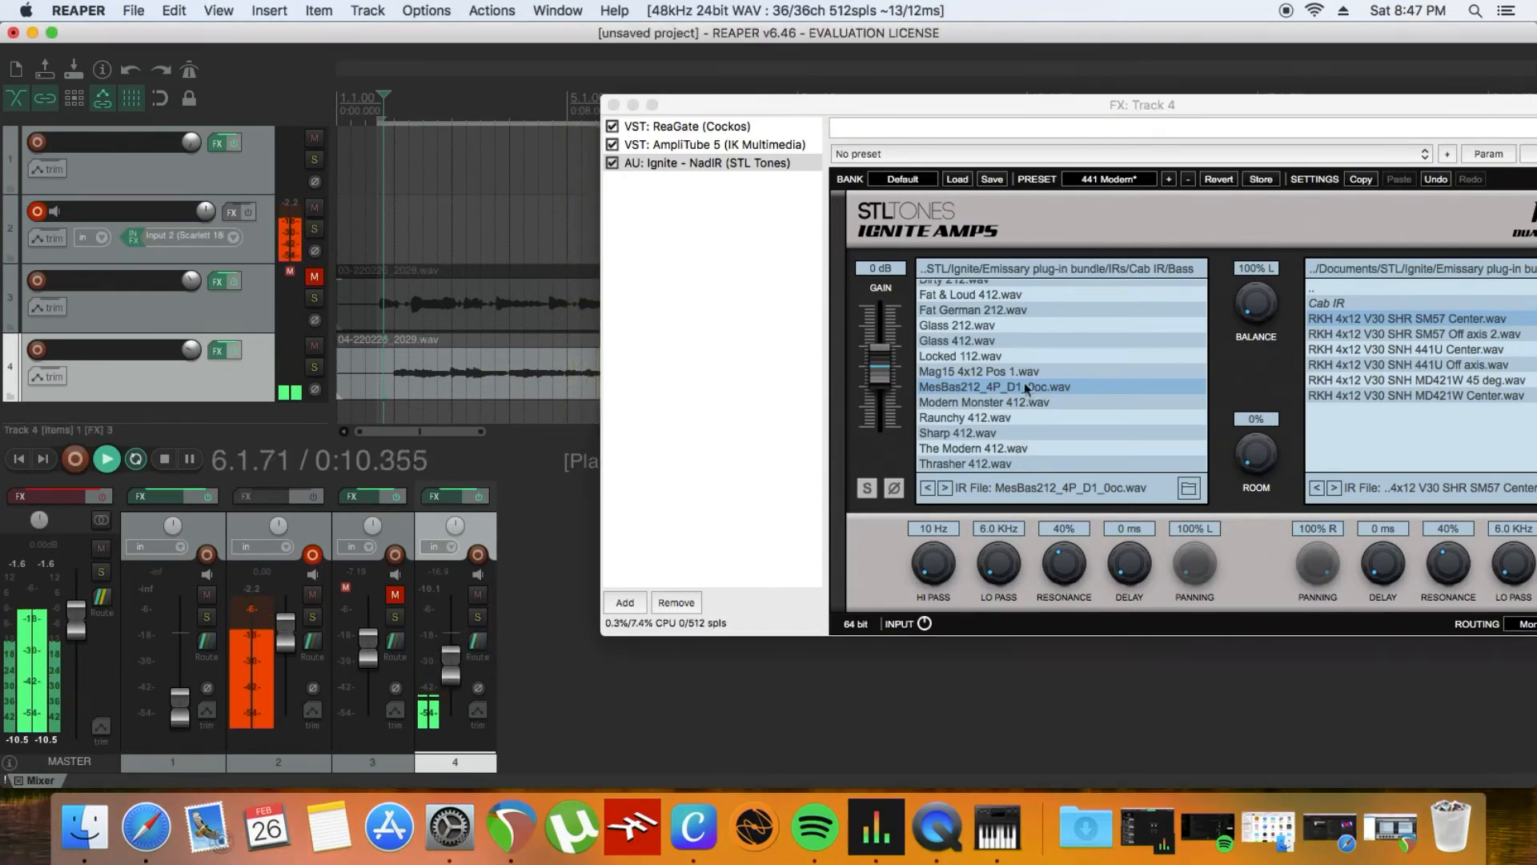
{"action": "scroll", "coordinate": [1009, 377], "scroll_direction": "up", "scroll_amount": 1}
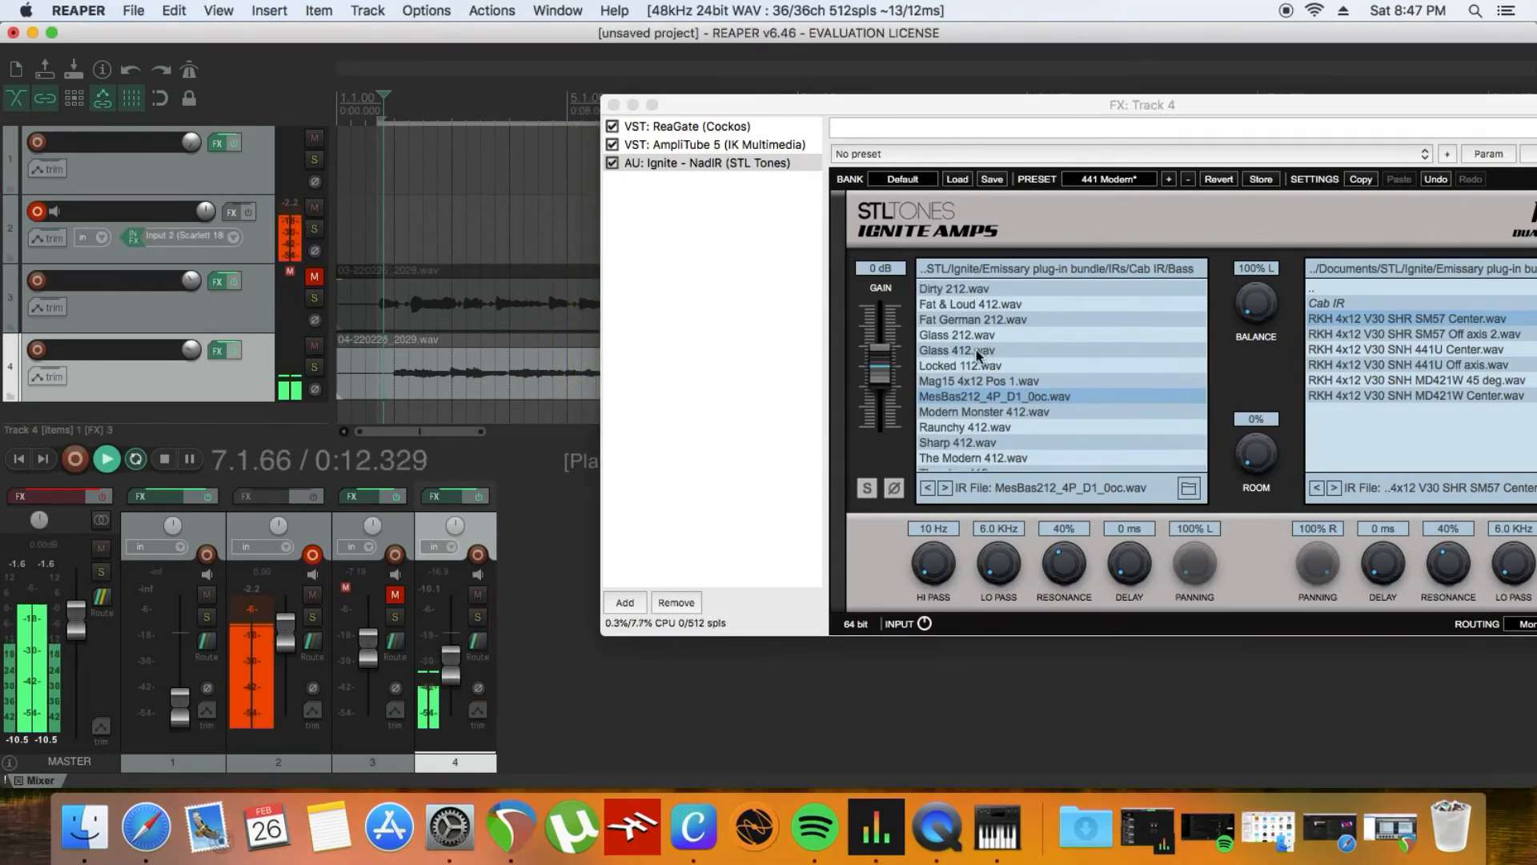
{"action": "left_click", "coordinate": [993, 358]}
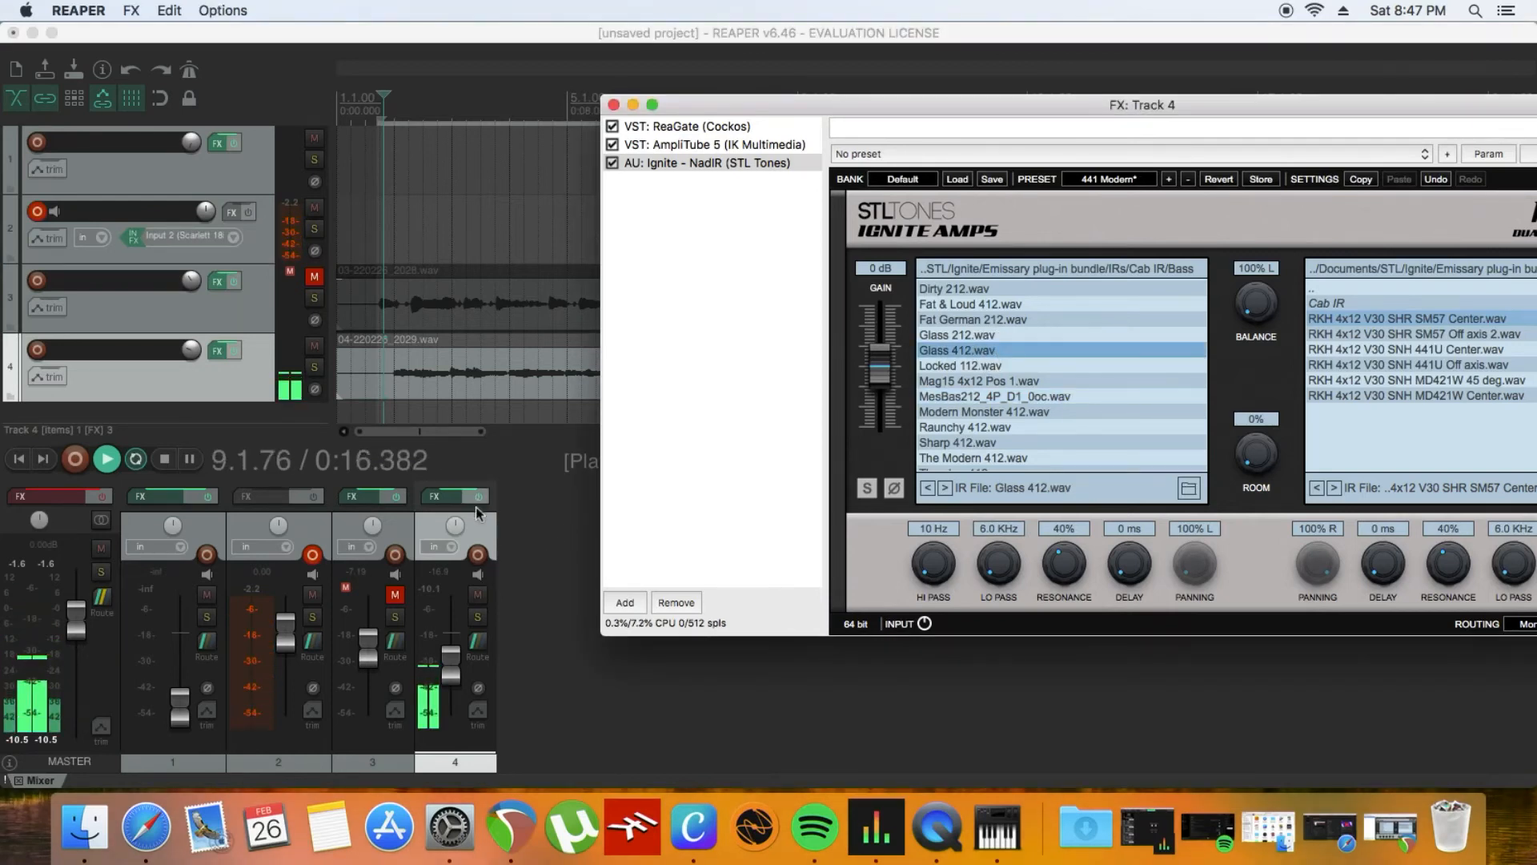
Reset track 4's volume to 0.00 dB, moving the effects window slightly and restoring the level after a small fader change
{"action": "double_click", "coordinate": [450, 663]}
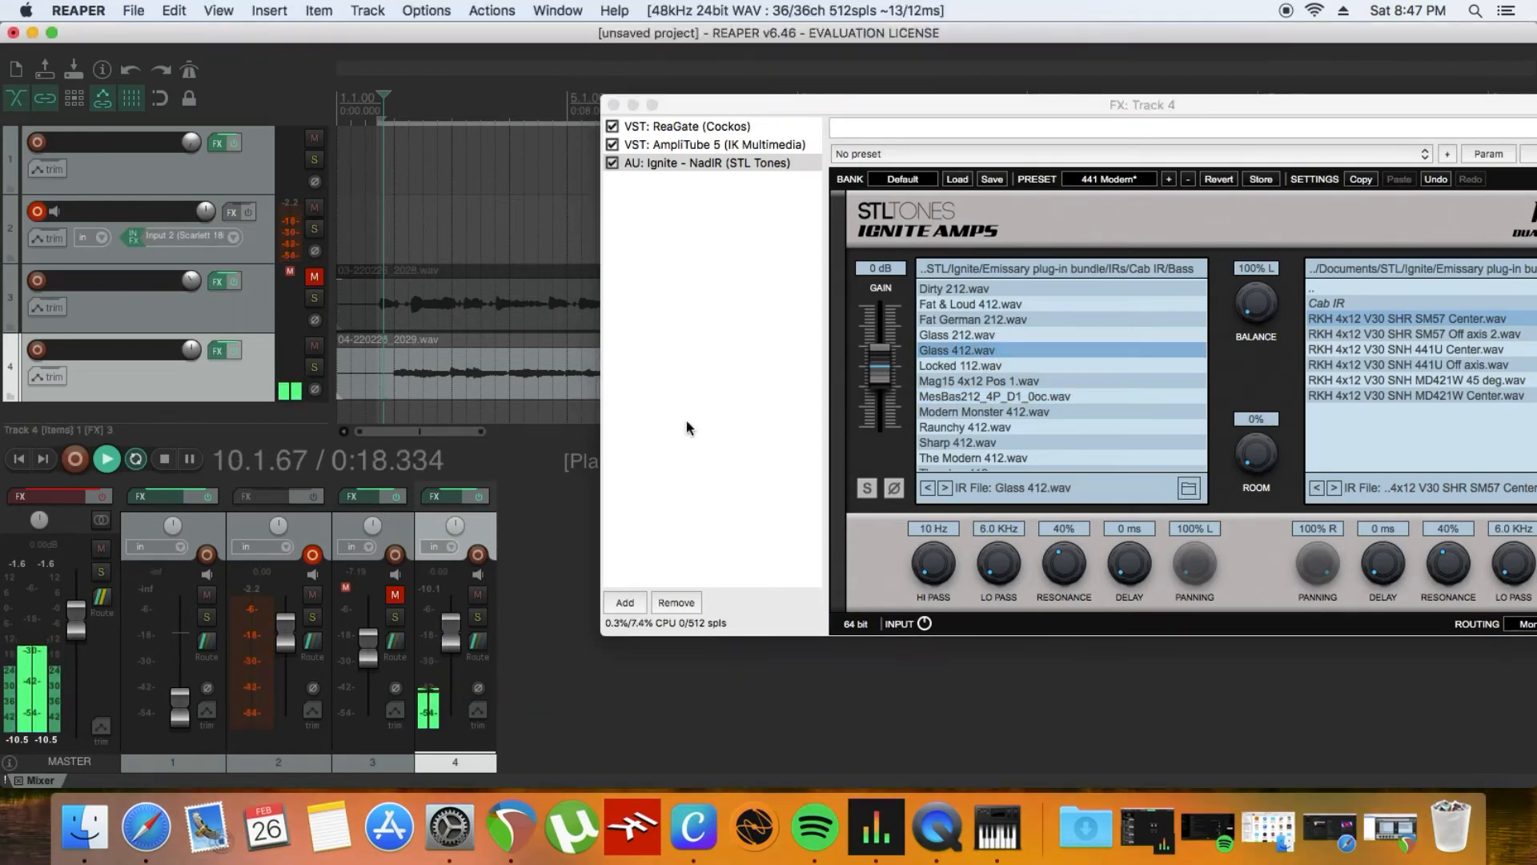
{"action": "left_click_drag", "start_coordinate": [774, 109], "coordinate": [746, 142]}
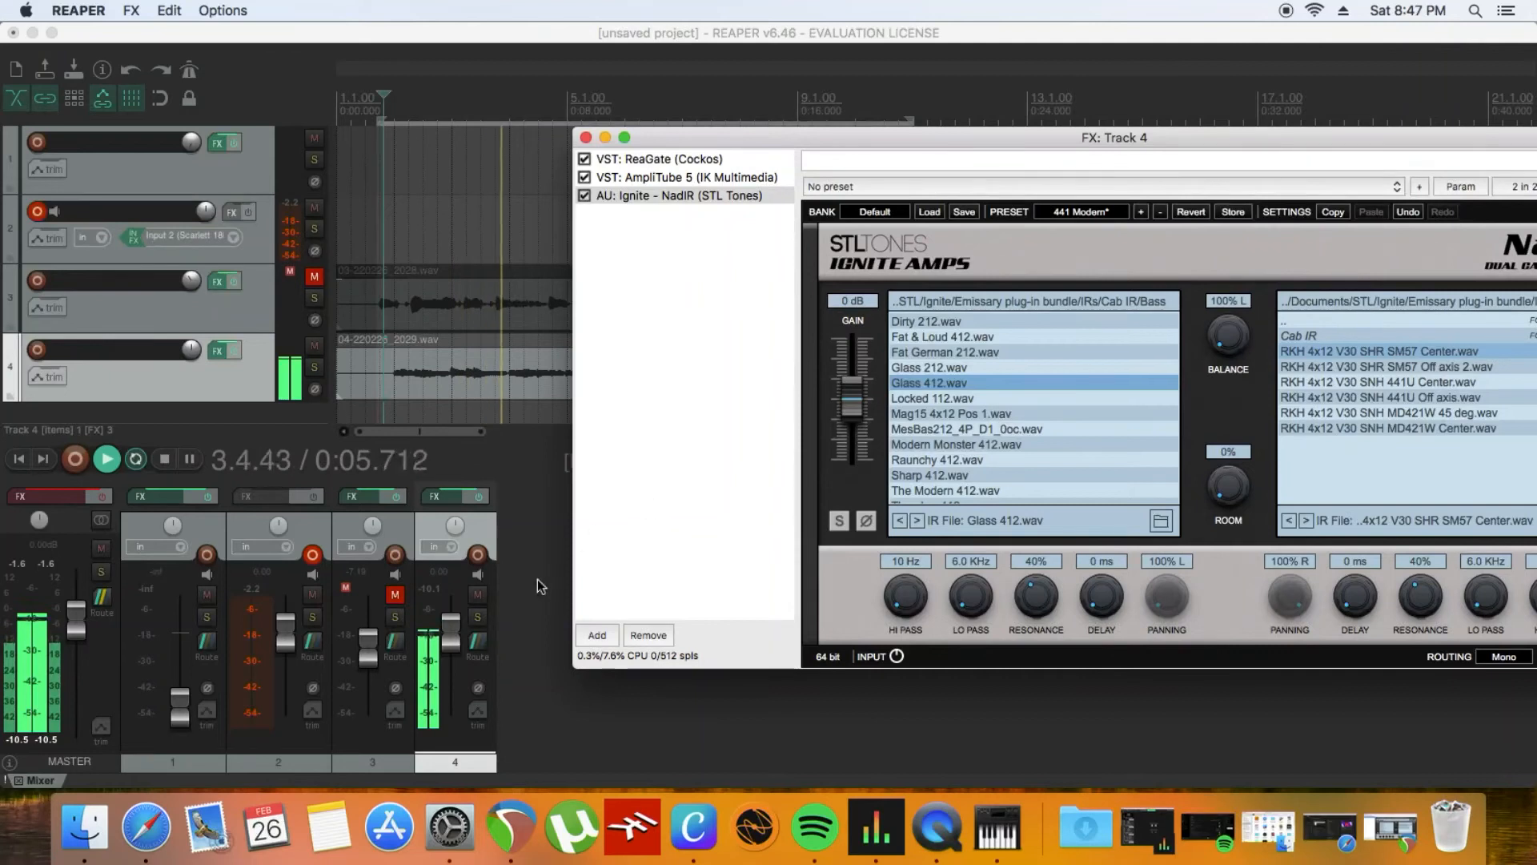
{"action": "left_click_drag", "start_coordinate": [455, 626], "coordinate": [456, 640]}
{"action": "double_click", "coordinate": [457, 638]}
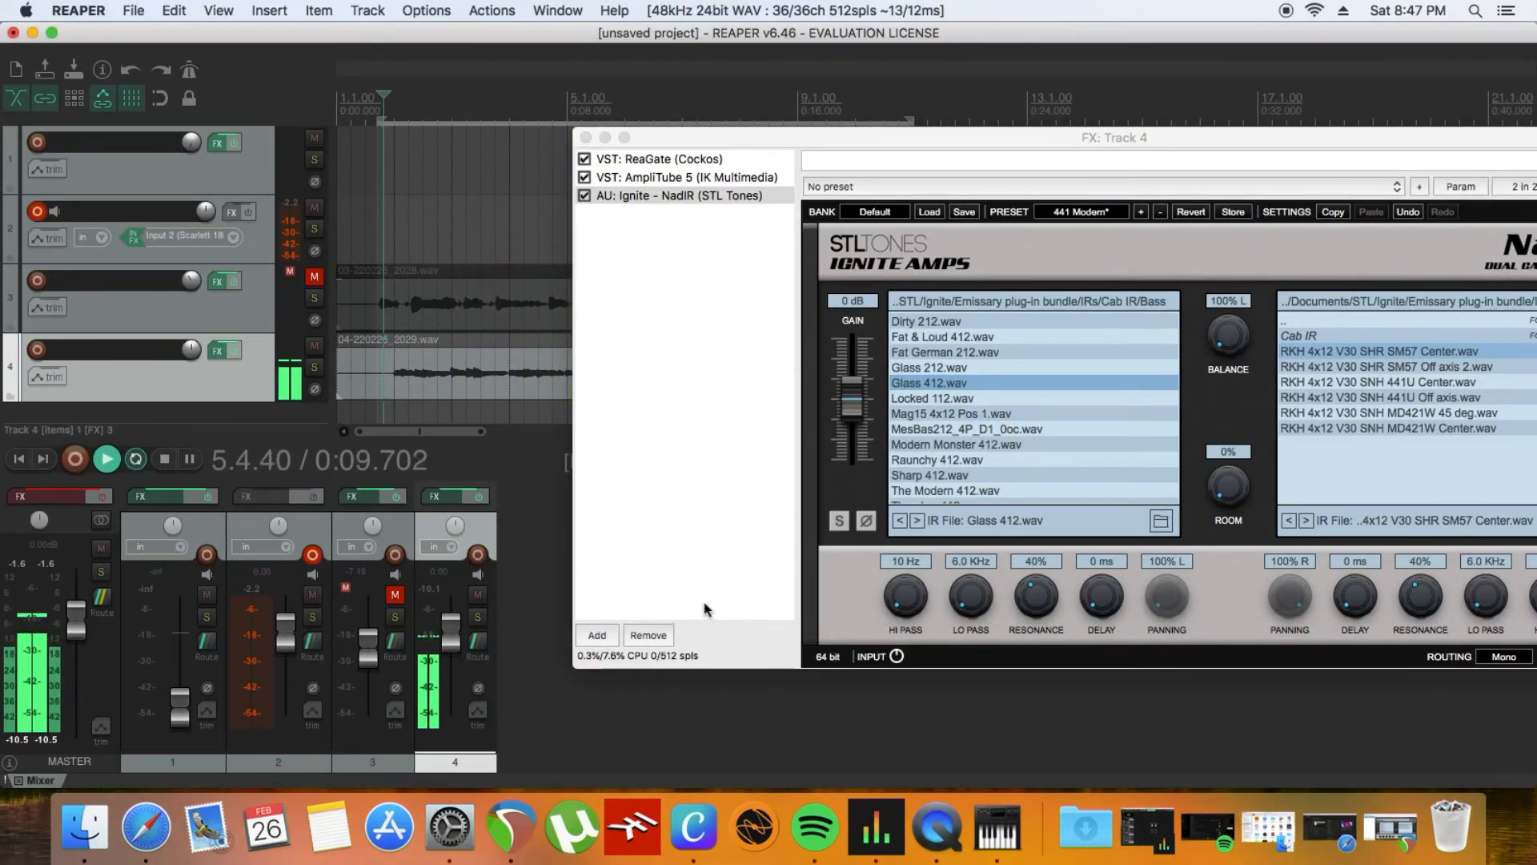
Audition Glass 212.wav in NadIR's first IR slot on track 4, and load Avenger 412.wav there instead
{"action": "left_click", "coordinate": [951, 368]}
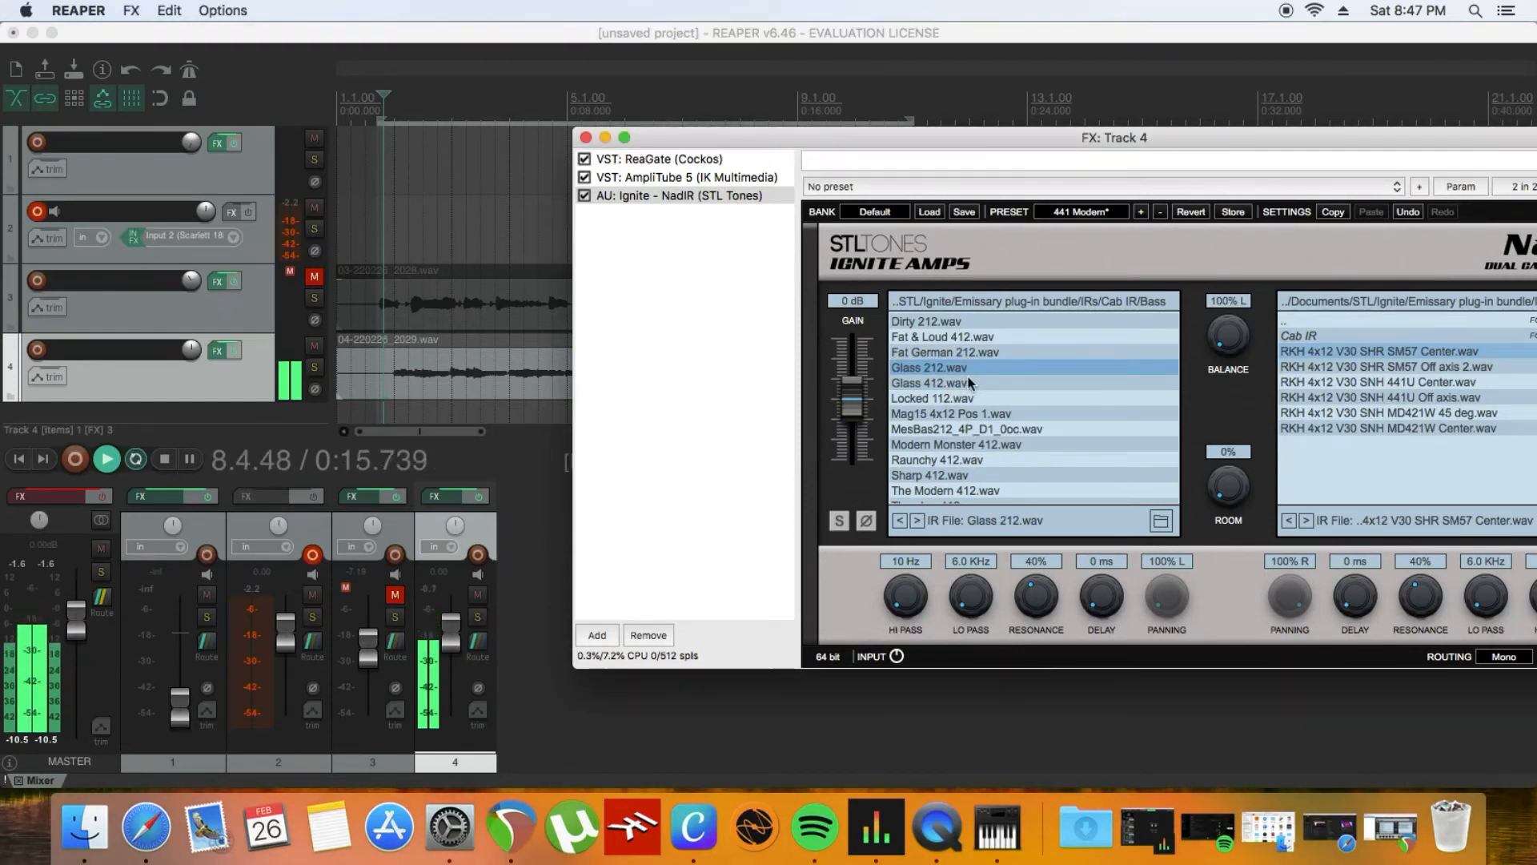
{"action": "scroll", "coordinate": [981, 382], "scroll_direction": "up", "scroll_amount": 4}
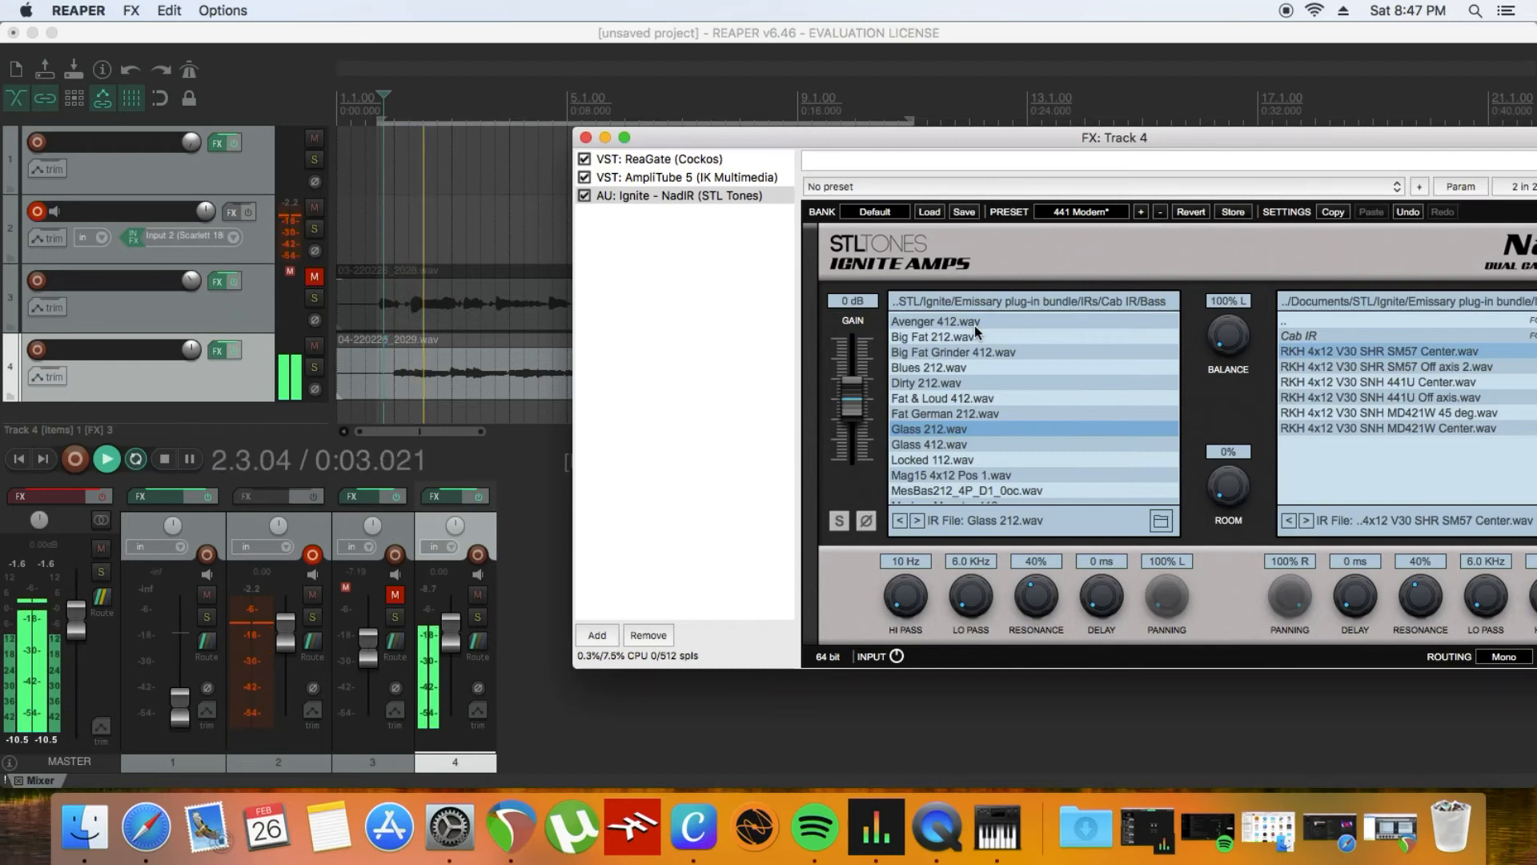
{"action": "left_click", "coordinate": [974, 325]}
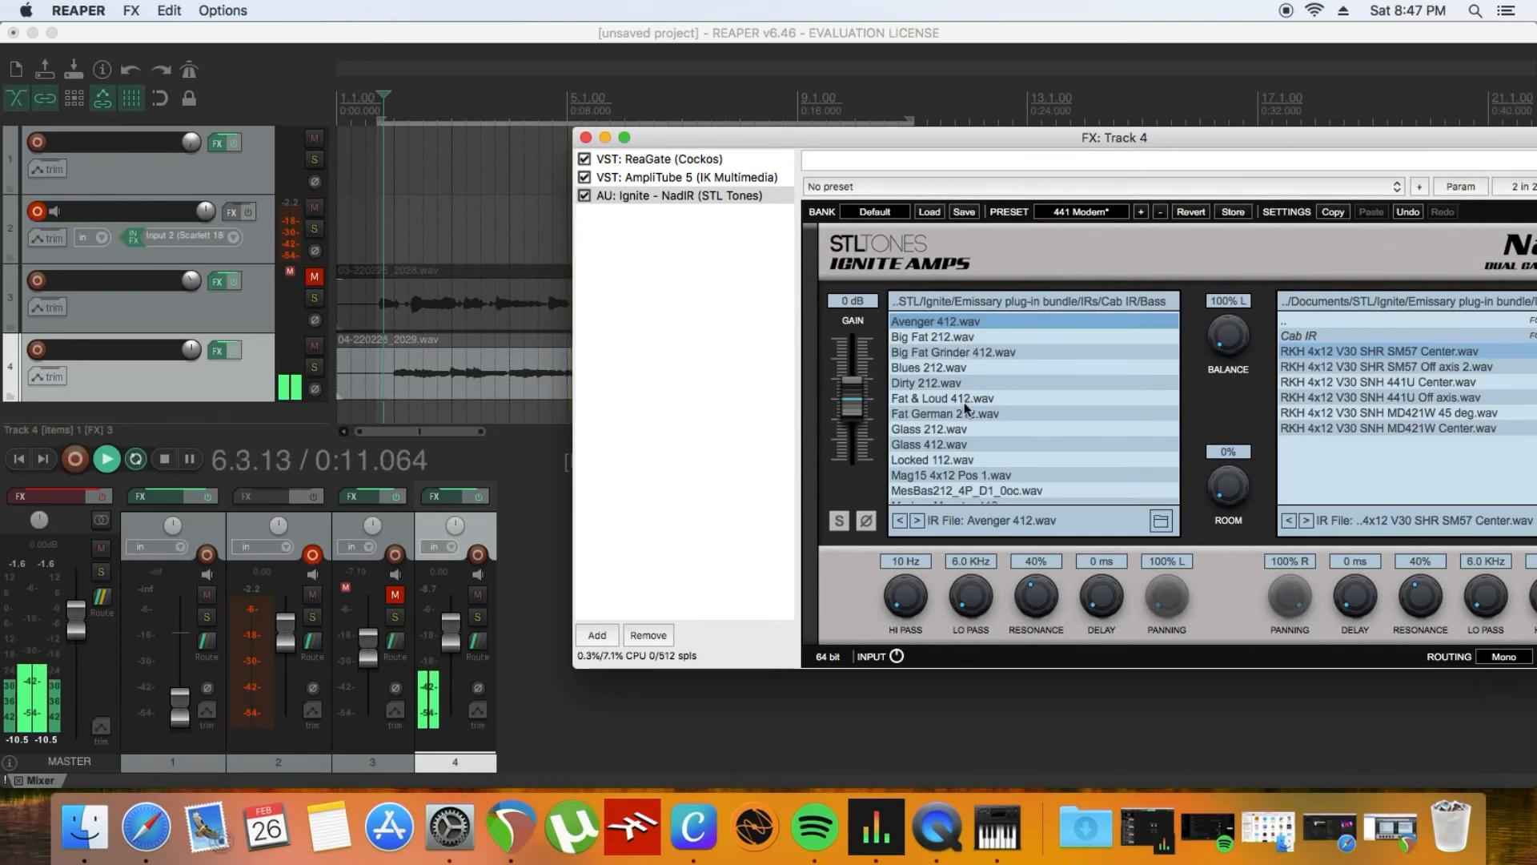
{"action": "scroll", "coordinate": [964, 401], "scroll_direction": "up", "scroll_amount": 2}
{"action": "scroll", "coordinate": [964, 401], "scroll_direction": "down", "scroll_amount": 2}
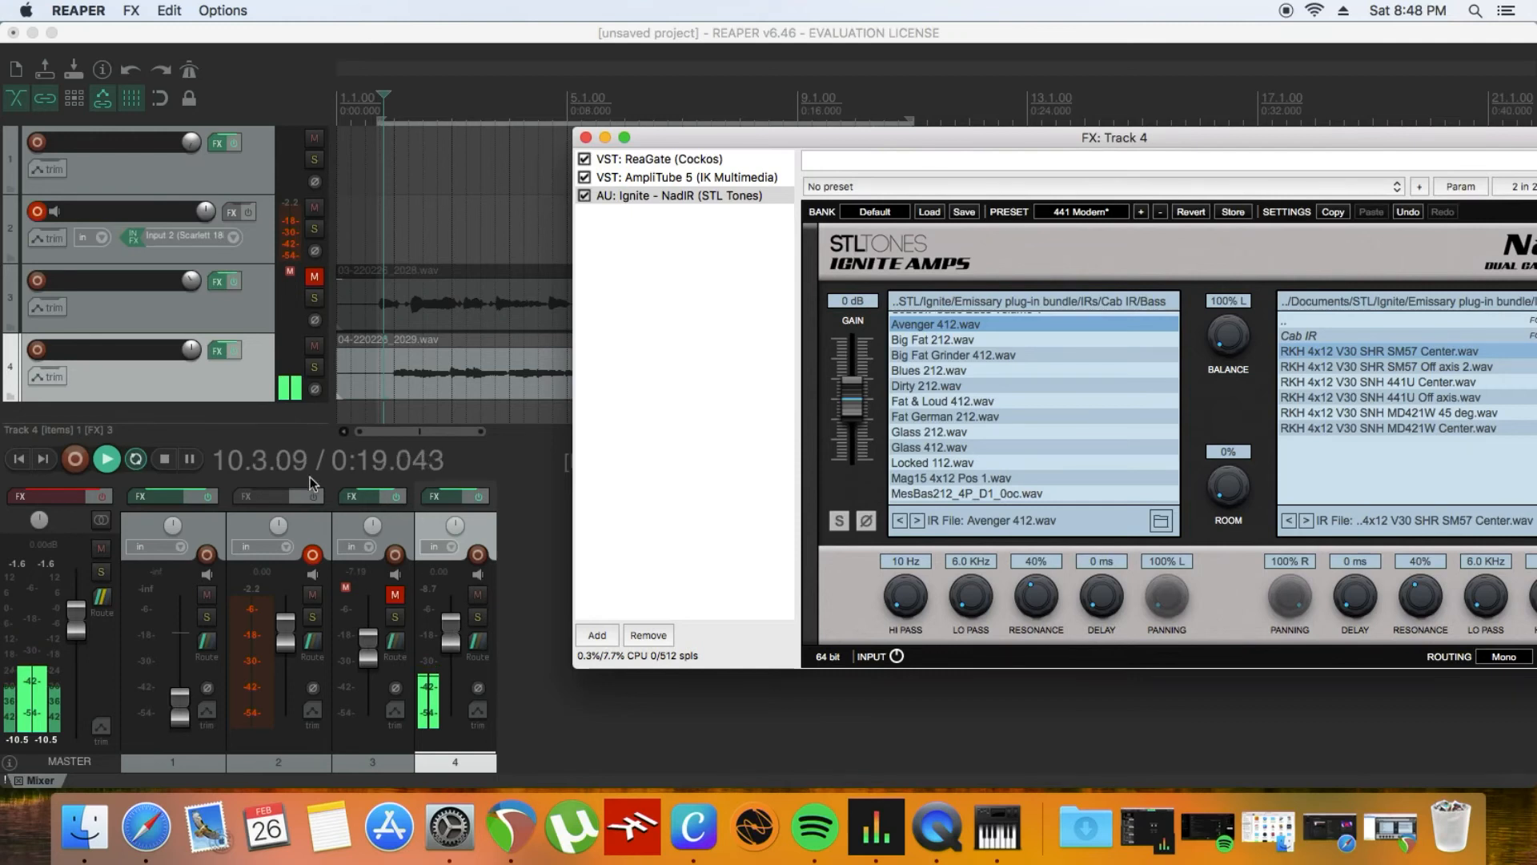
Pause playback, bring up track 4's AmpliTube 5, and lower the ReaGate threshold in track 2's input effects to -51.5 dB
{"action": "left_click", "coordinate": [190, 459]}
{"action": "left_click", "coordinate": [681, 177]}
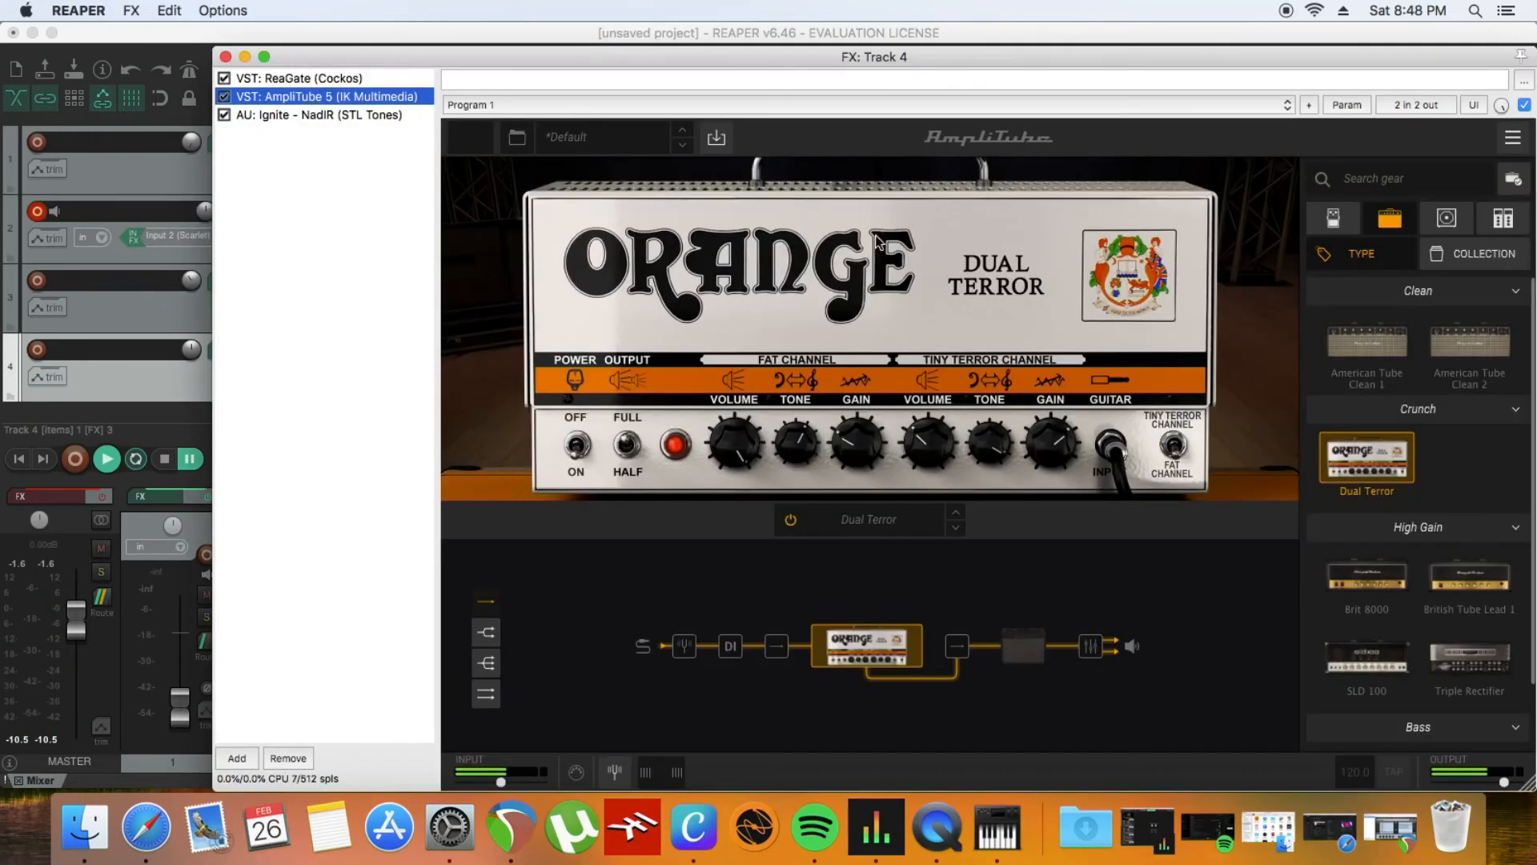
{"action": "left_click", "coordinate": [136, 241]}
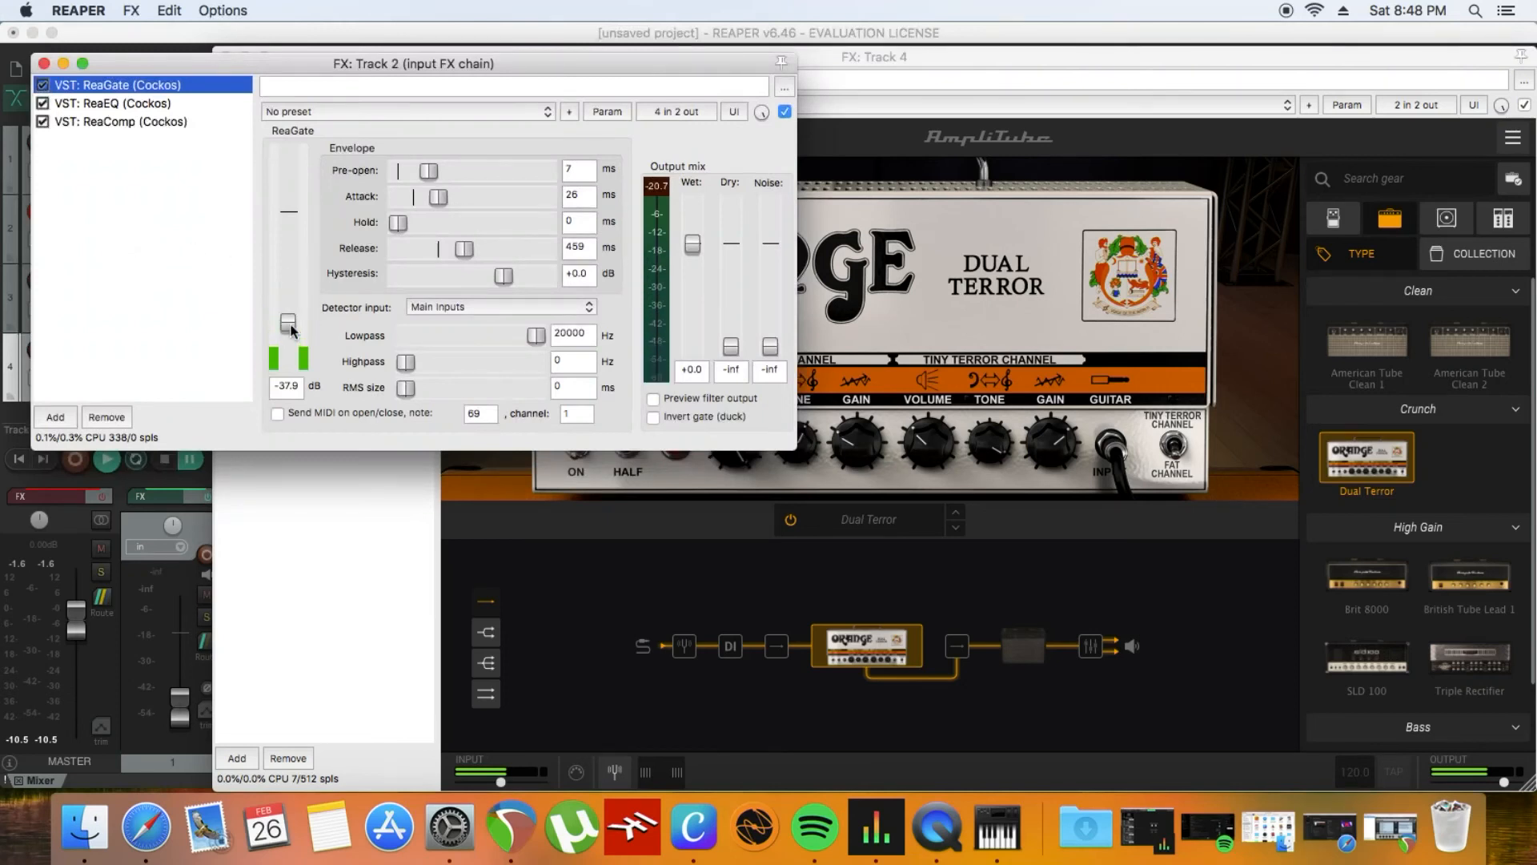
{"action": "left_click_drag", "start_coordinate": [292, 328], "coordinate": [289, 339]}
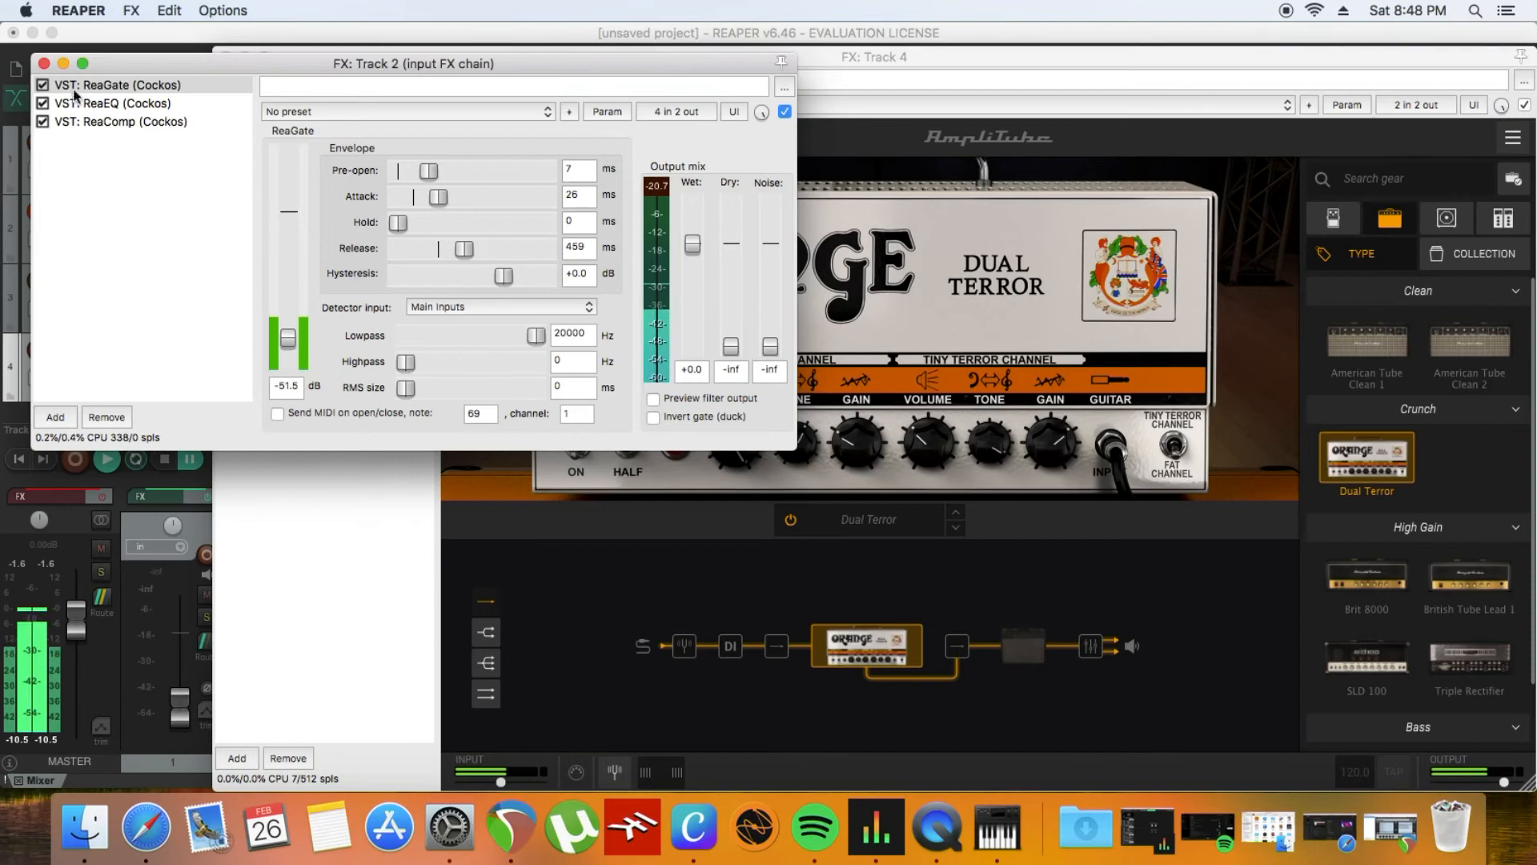
{"action": "left_click", "coordinate": [44, 63]}
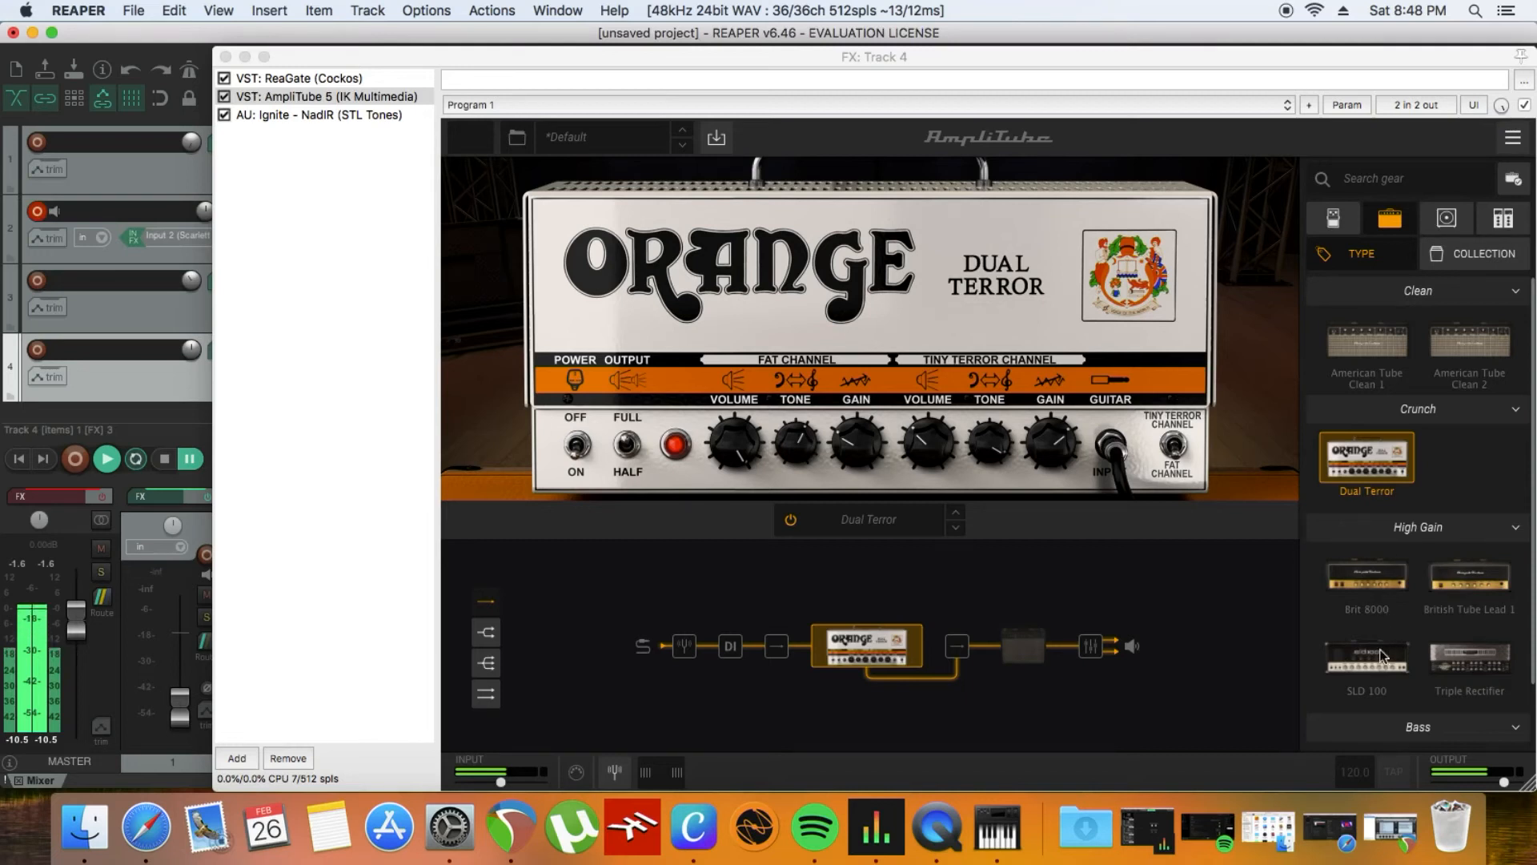
Replace track 4's Dual Terror with the SLD 100 amp and try its crunch/clean switch between playbacks
{"action": "left_click_drag", "start_coordinate": [1372, 659], "coordinate": [873, 645]}
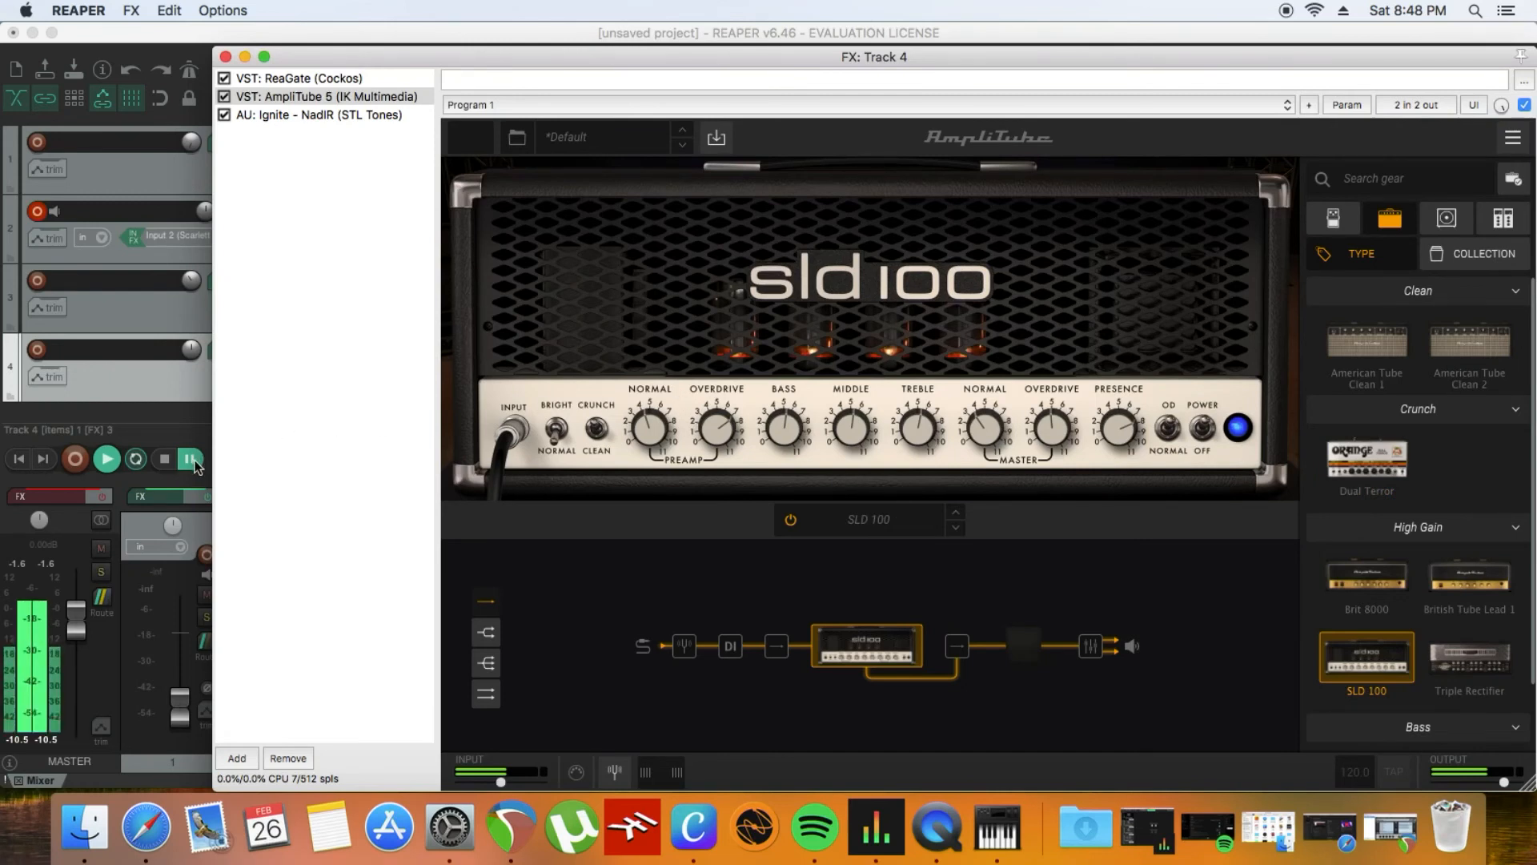
{"action": "left_click", "coordinate": [192, 461]}
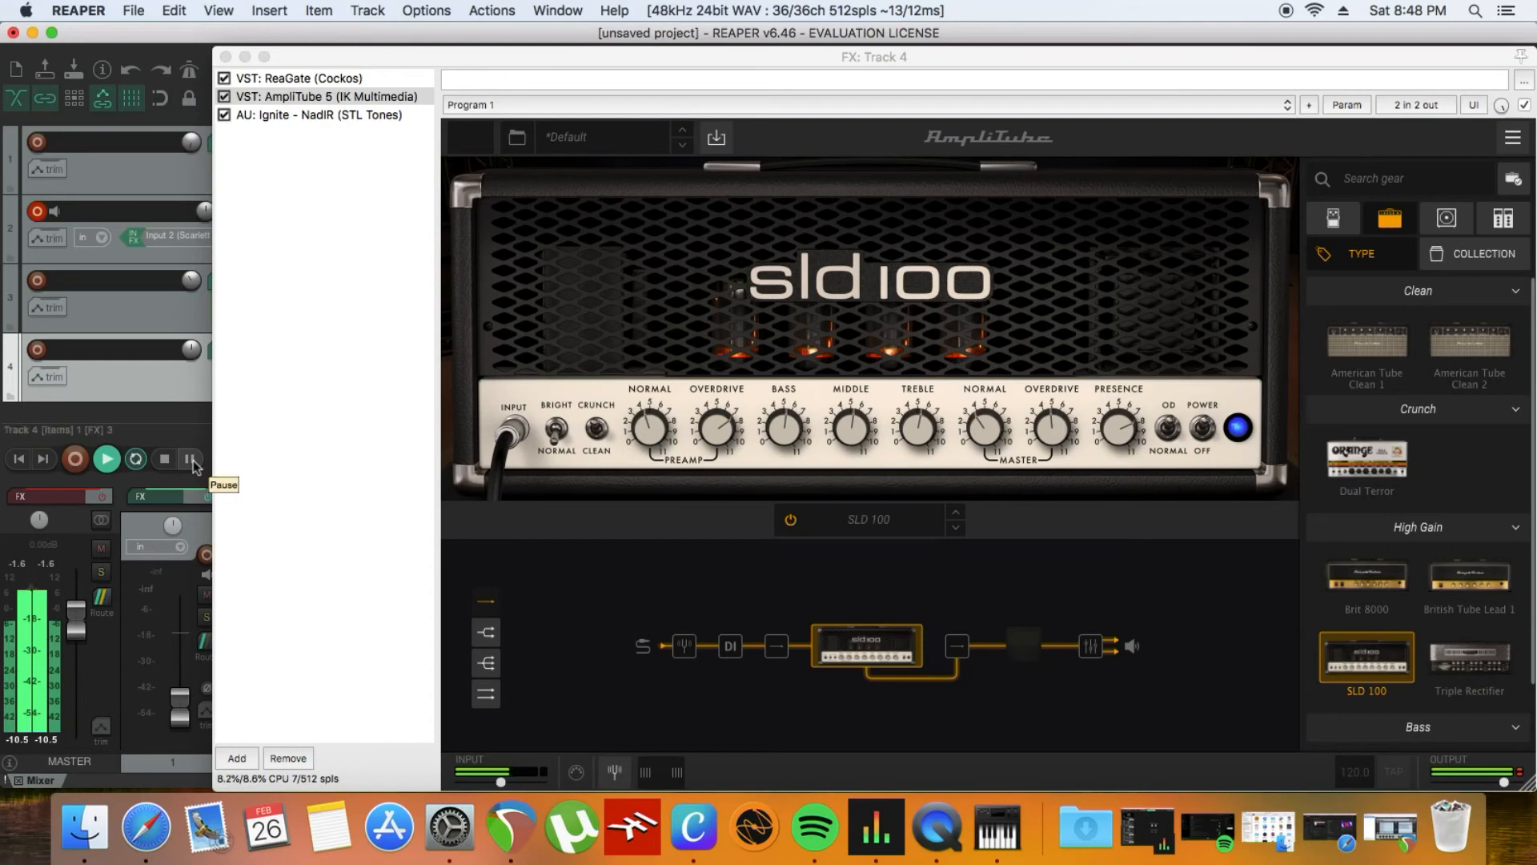
{"action": "left_click", "coordinate": [192, 462]}
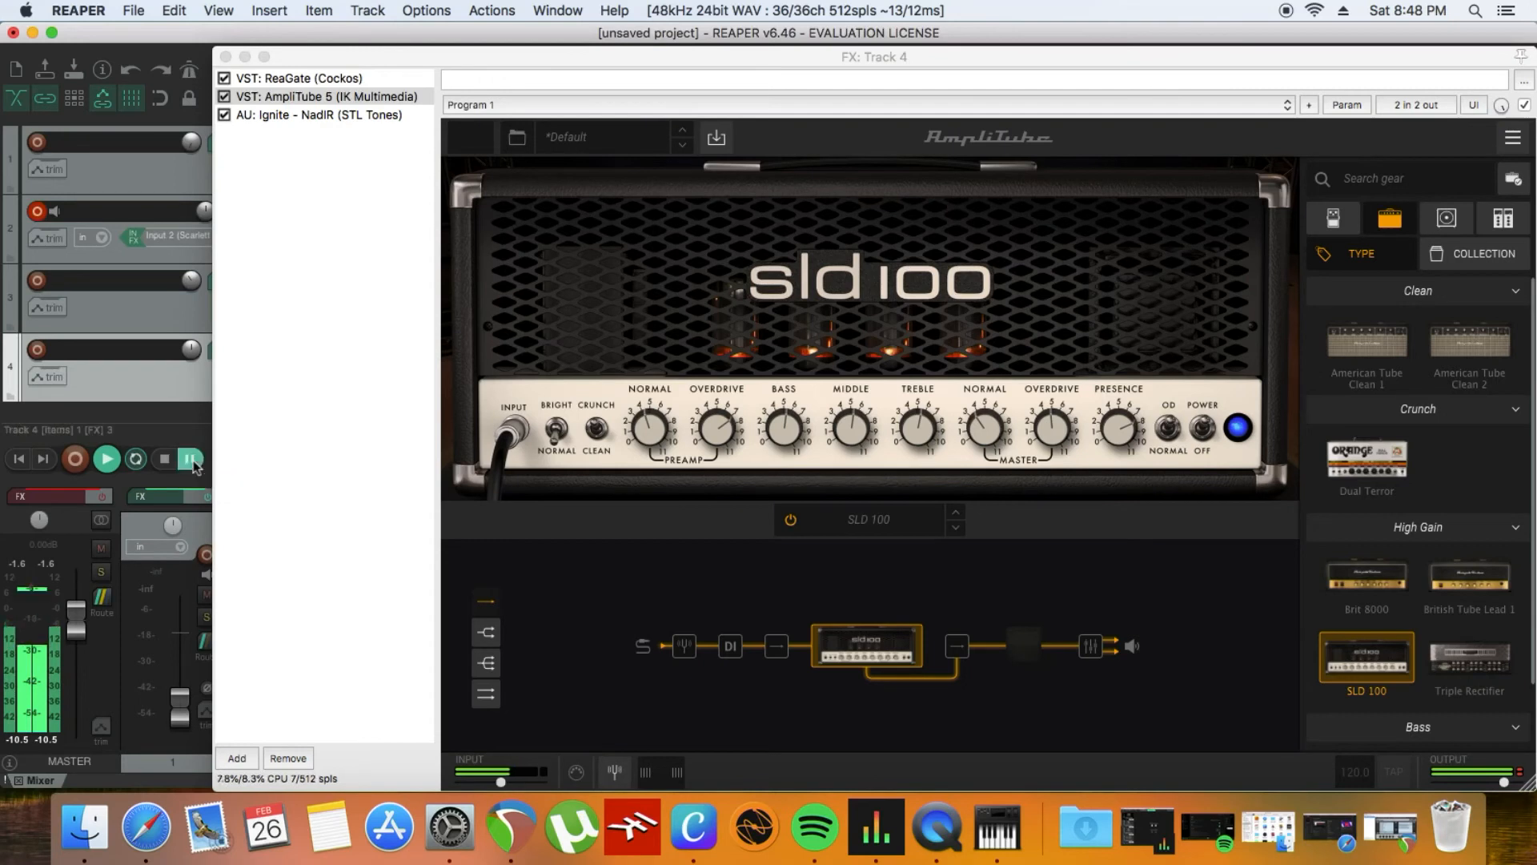
{"action": "left_click", "coordinate": [597, 432]}
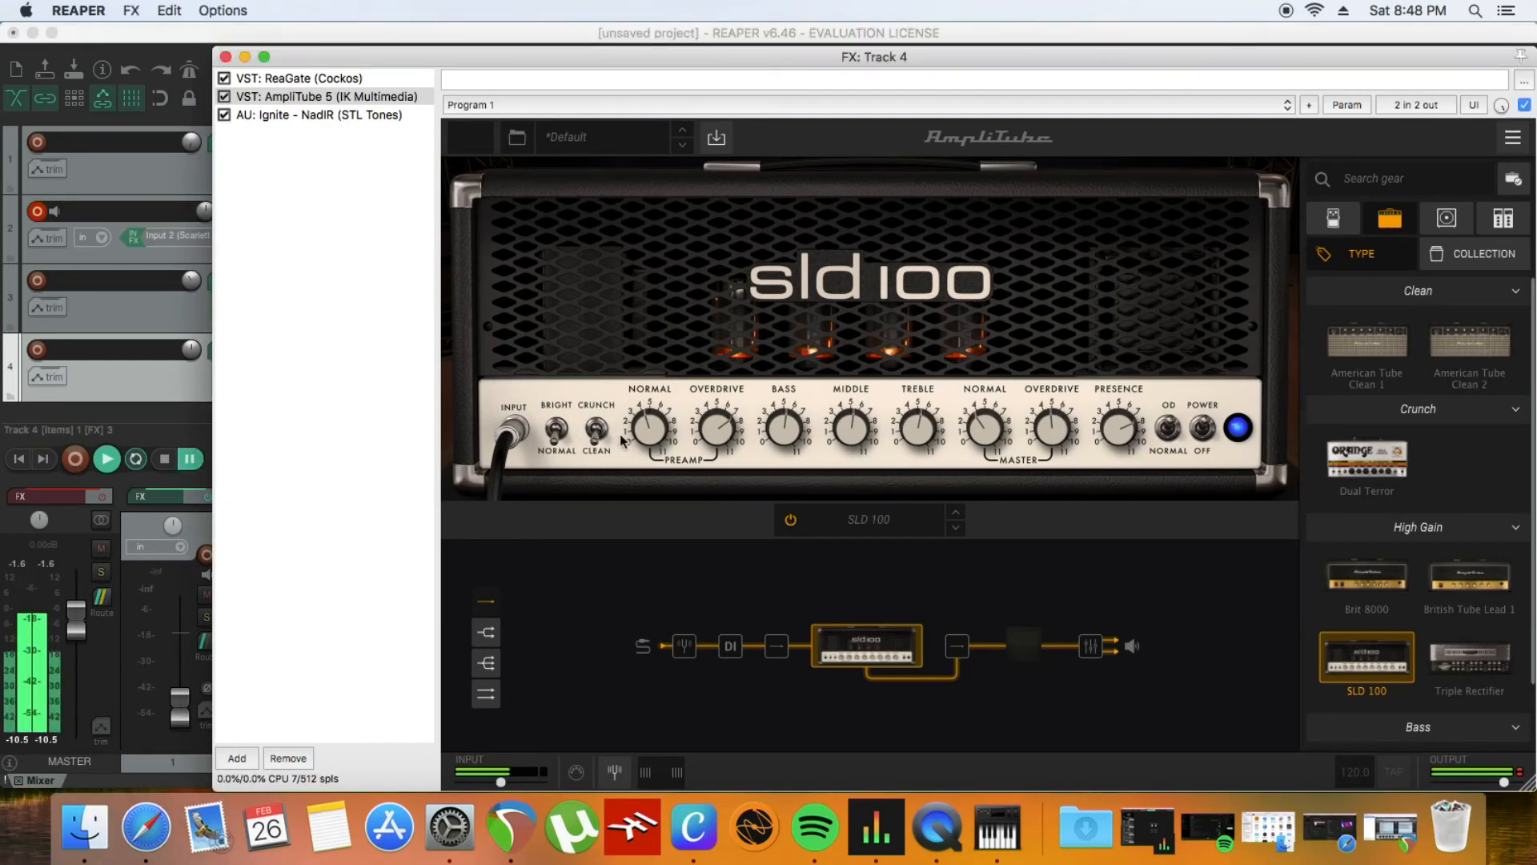
{"action": "left_click", "coordinate": [191, 460]}
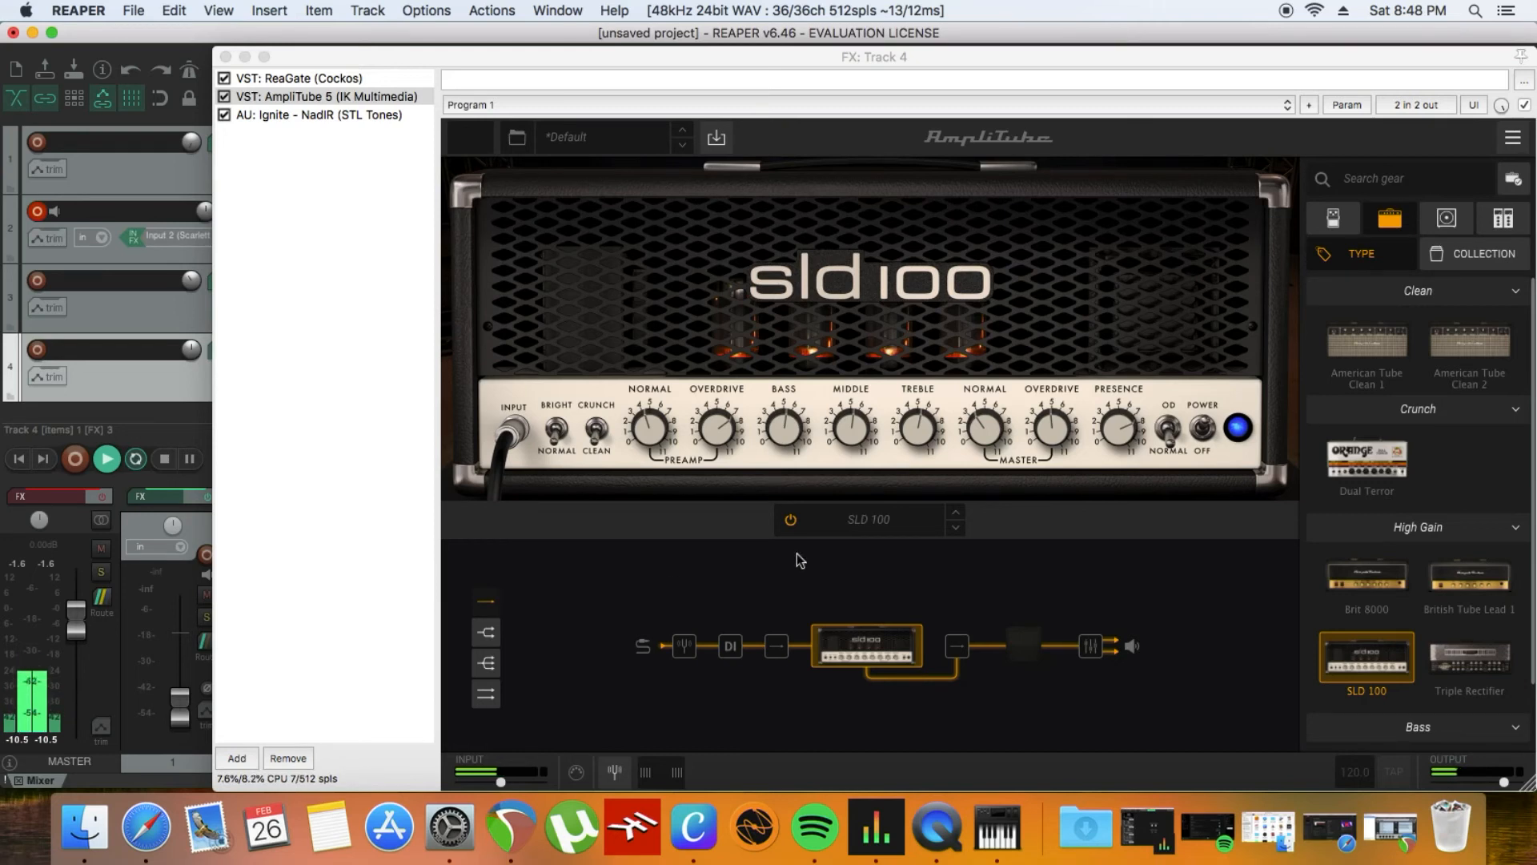
Raise the SLD 100's normal master level during playback, shift the effects window aside and back, and close it
{"action": "left_click_drag", "start_coordinate": [991, 436], "coordinate": [947, 336]}
{"action": "left_click_drag", "start_coordinate": [437, 61], "coordinate": [914, 87]}
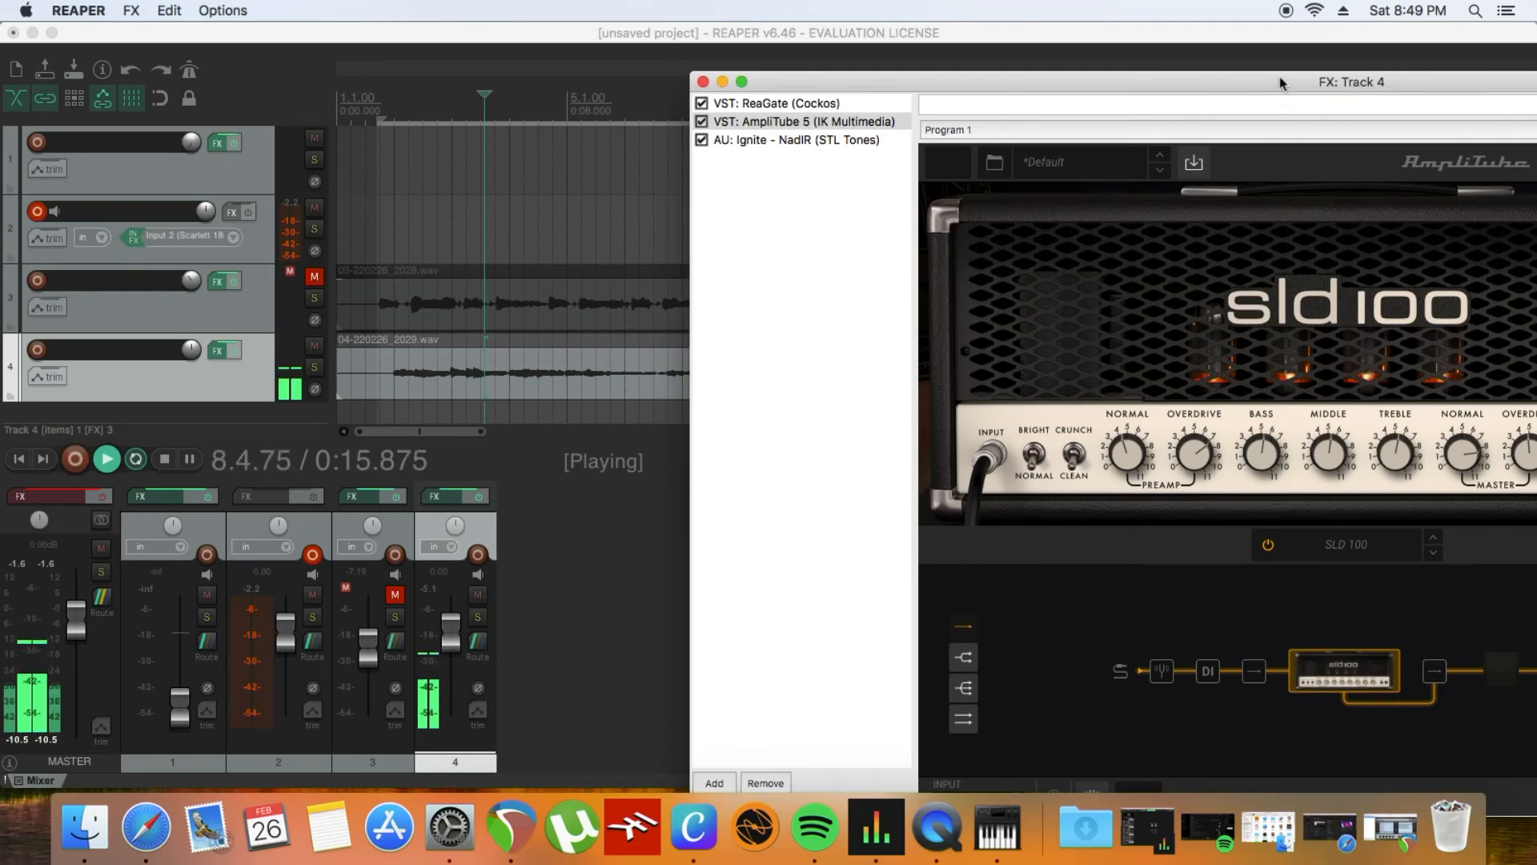
{"action": "left_click_drag", "start_coordinate": [1279, 83], "coordinate": [810, 62]}
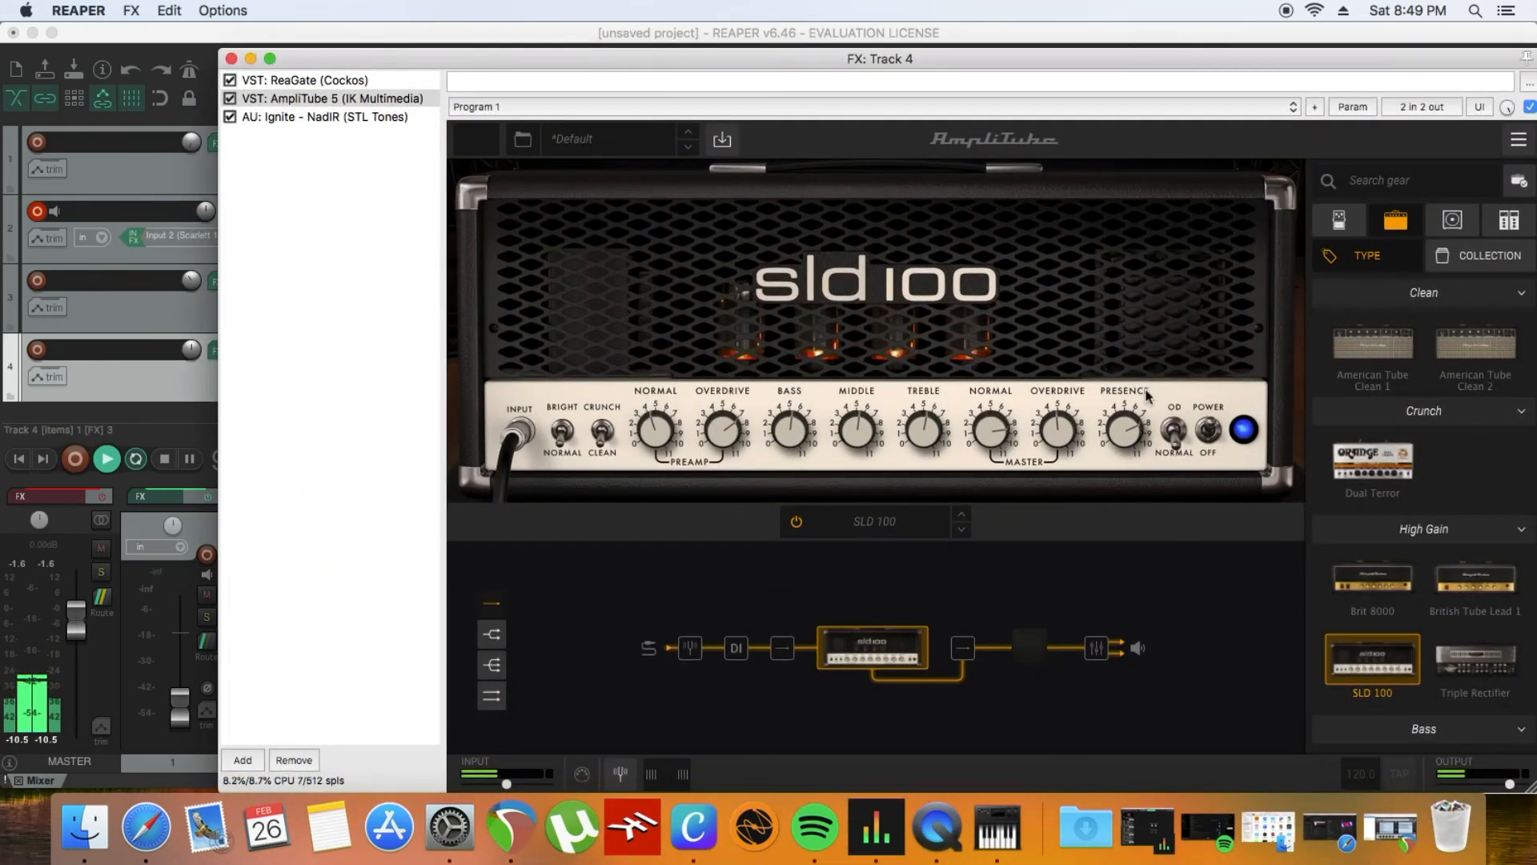
{"action": "left_click", "coordinate": [231, 59]}
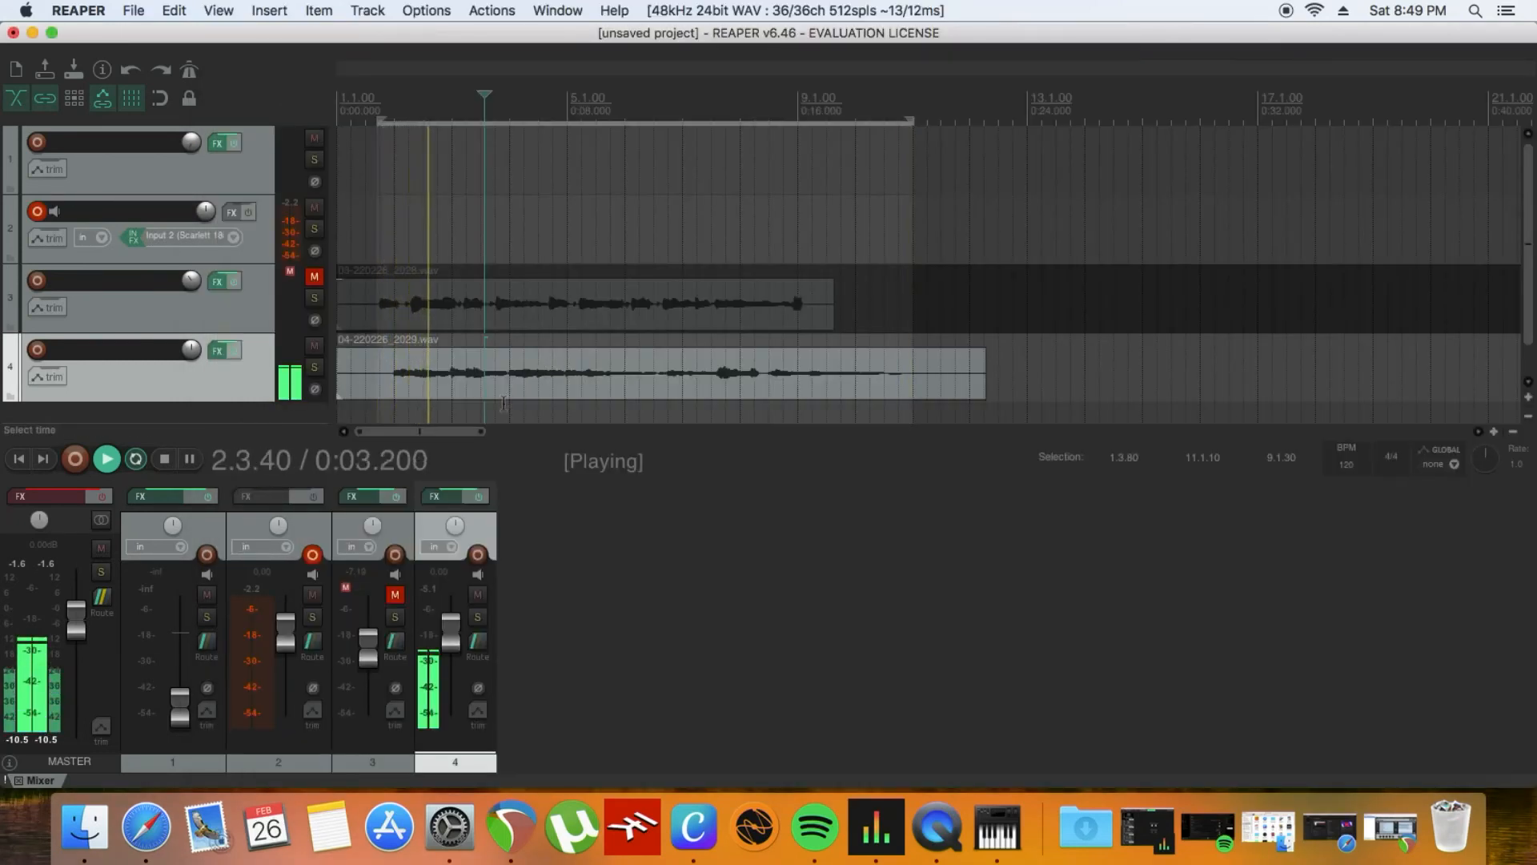
Mute track 4 and unmute track 3 to hear its recording, pausing playback to view track 3's NadIR settings
{"action": "left_click", "coordinate": [479, 594]}
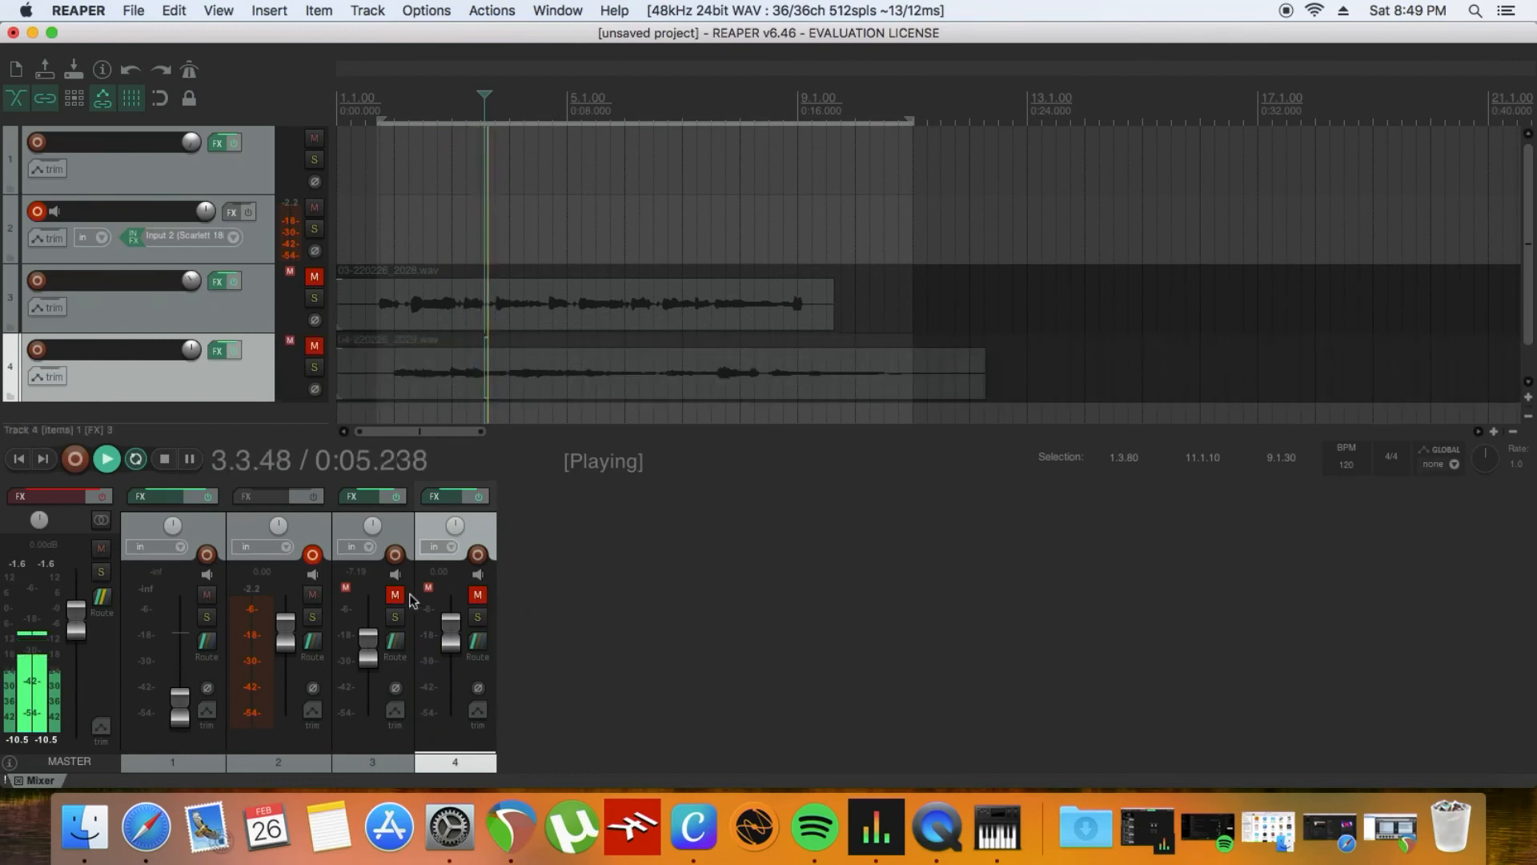
{"action": "left_click", "coordinate": [396, 594]}
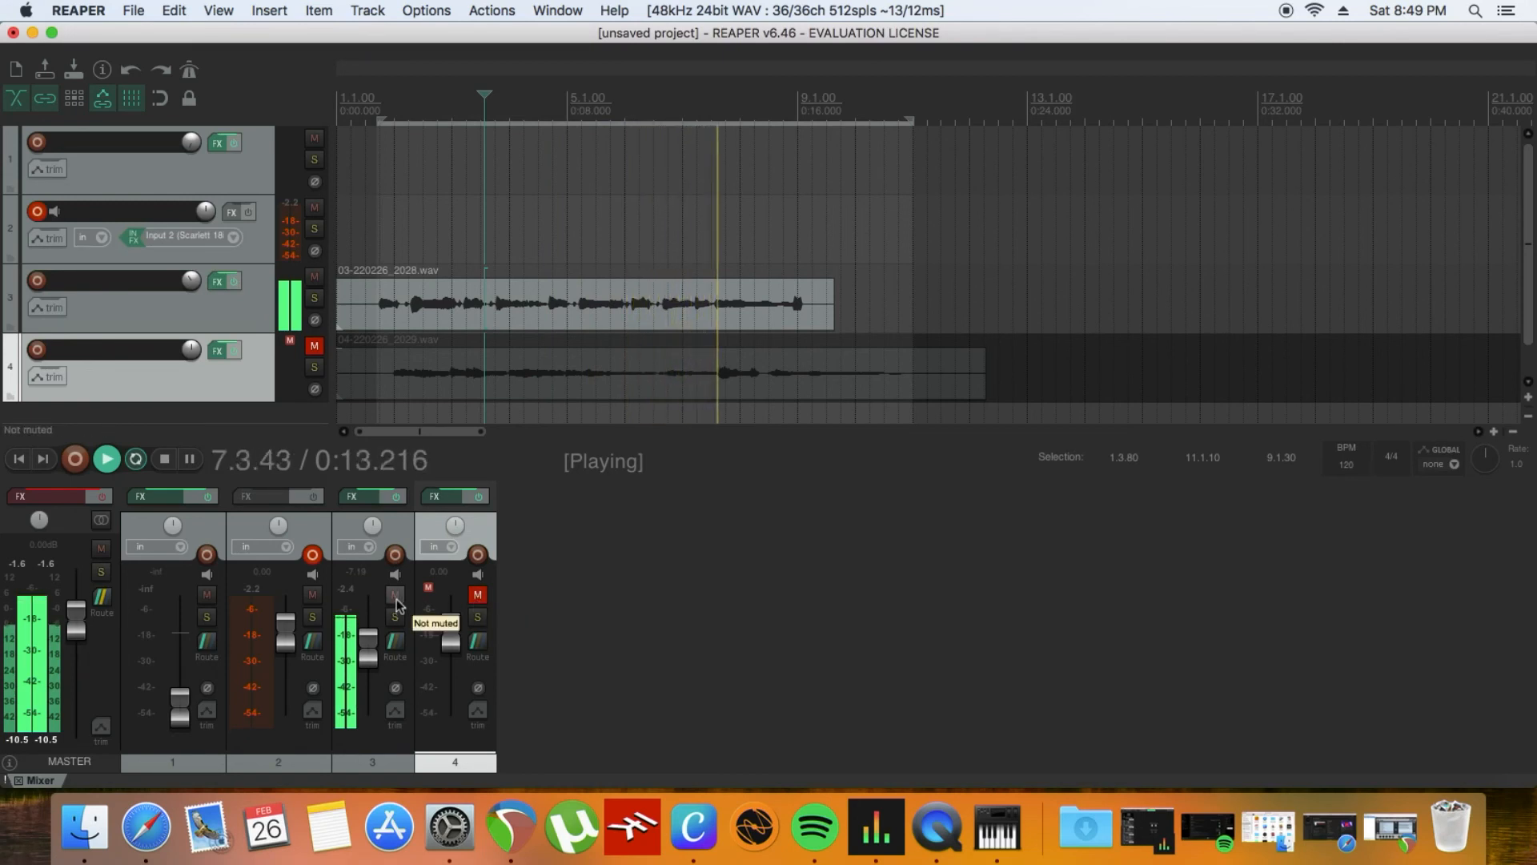
{"action": "left_click", "coordinate": [196, 466]}
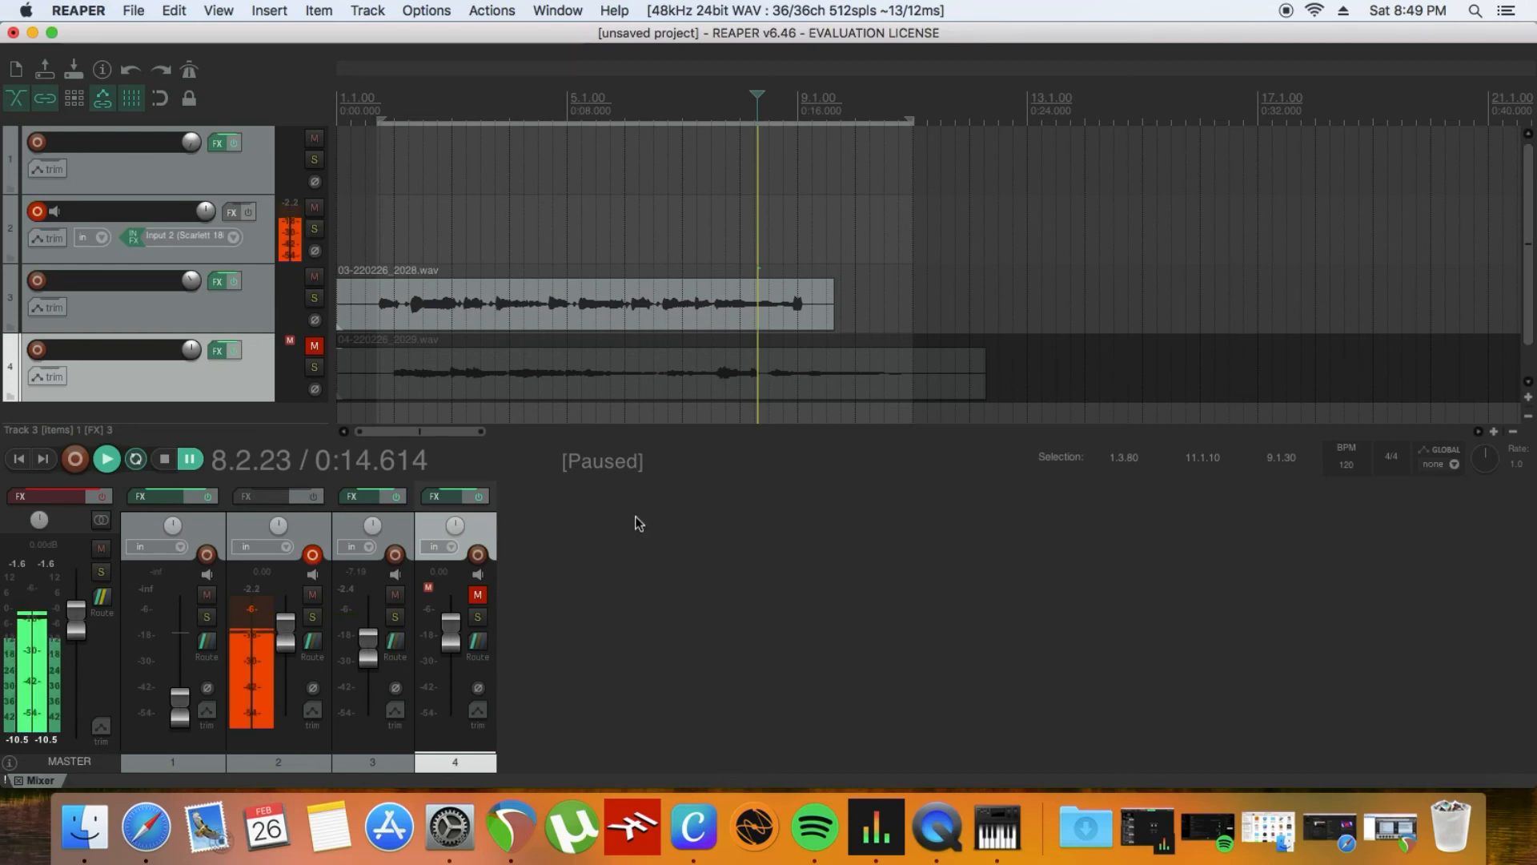
{"action": "left_click", "coordinate": [216, 285]}
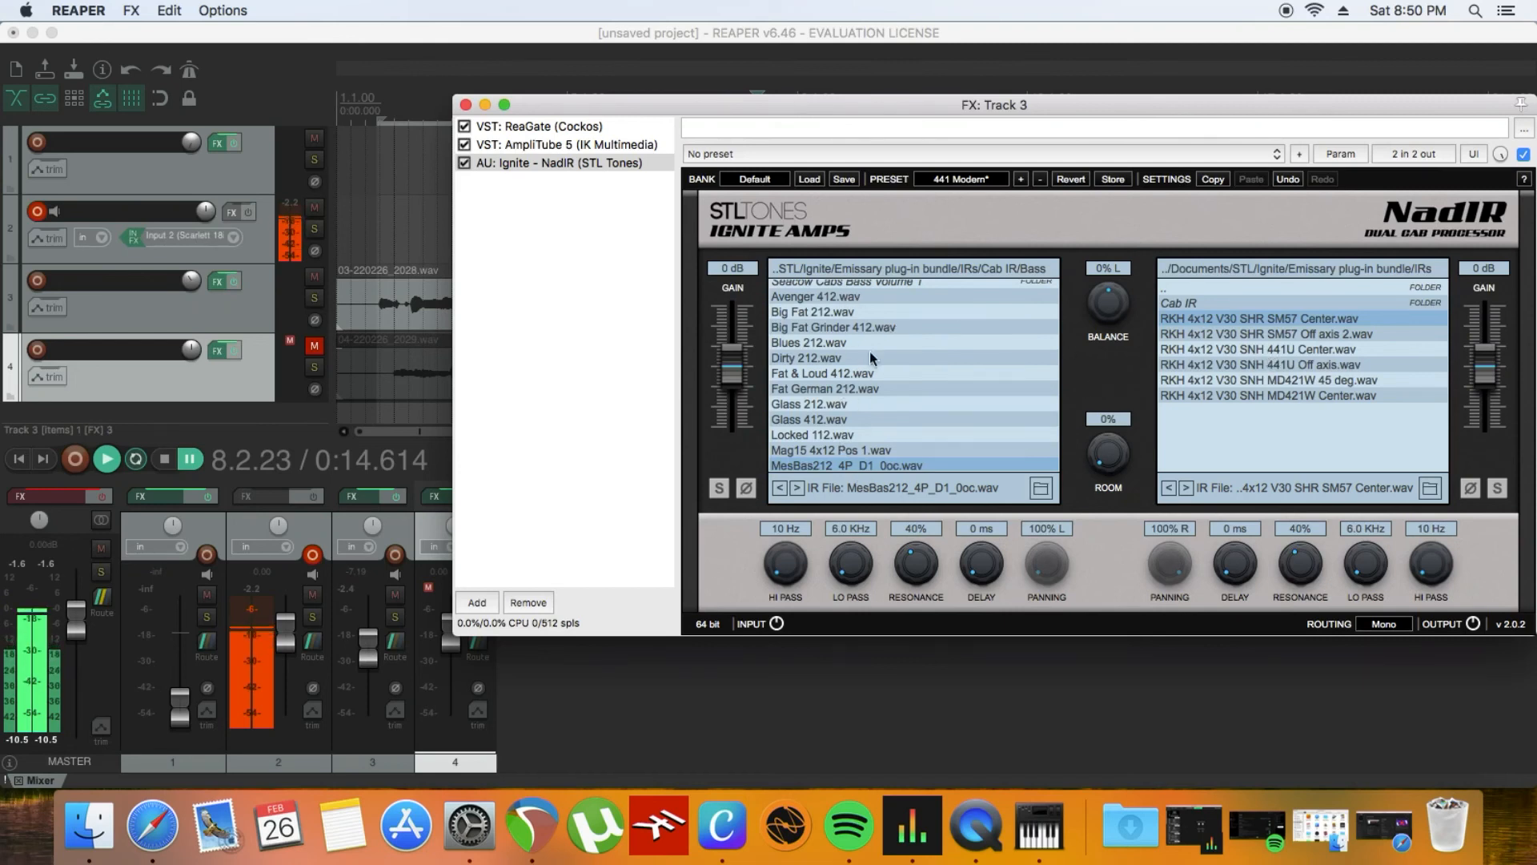
{"action": "left_click", "coordinate": [465, 105]}
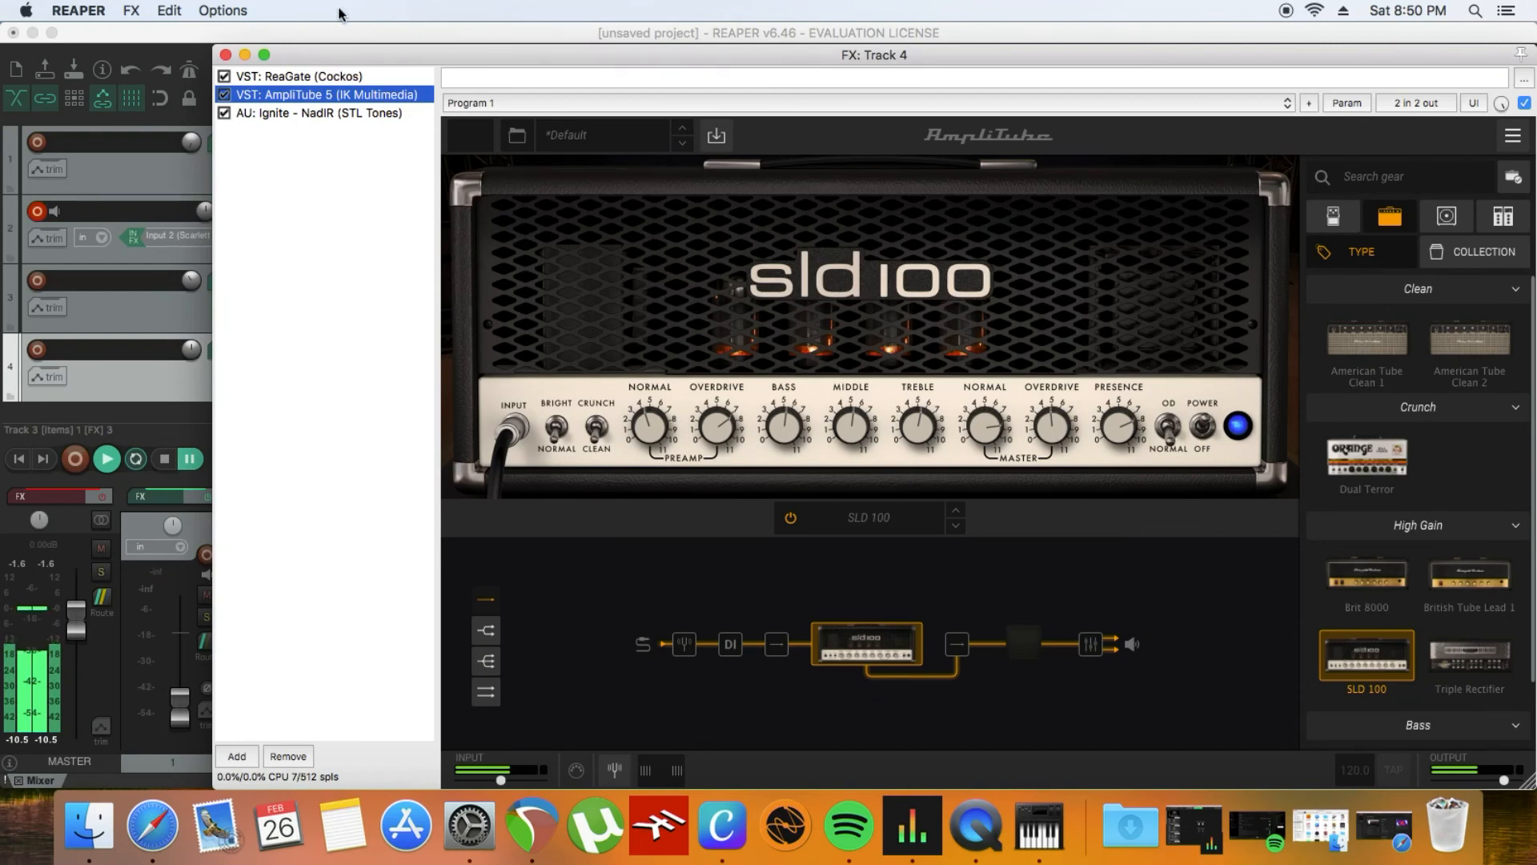
Replace AmpliTube 5 in track 4's effects chain with the Ampeg SVTVR Classic plug-in
{"action": "right_click", "coordinate": [310, 100]}
{"action": "left_click", "coordinate": [344, 124]}
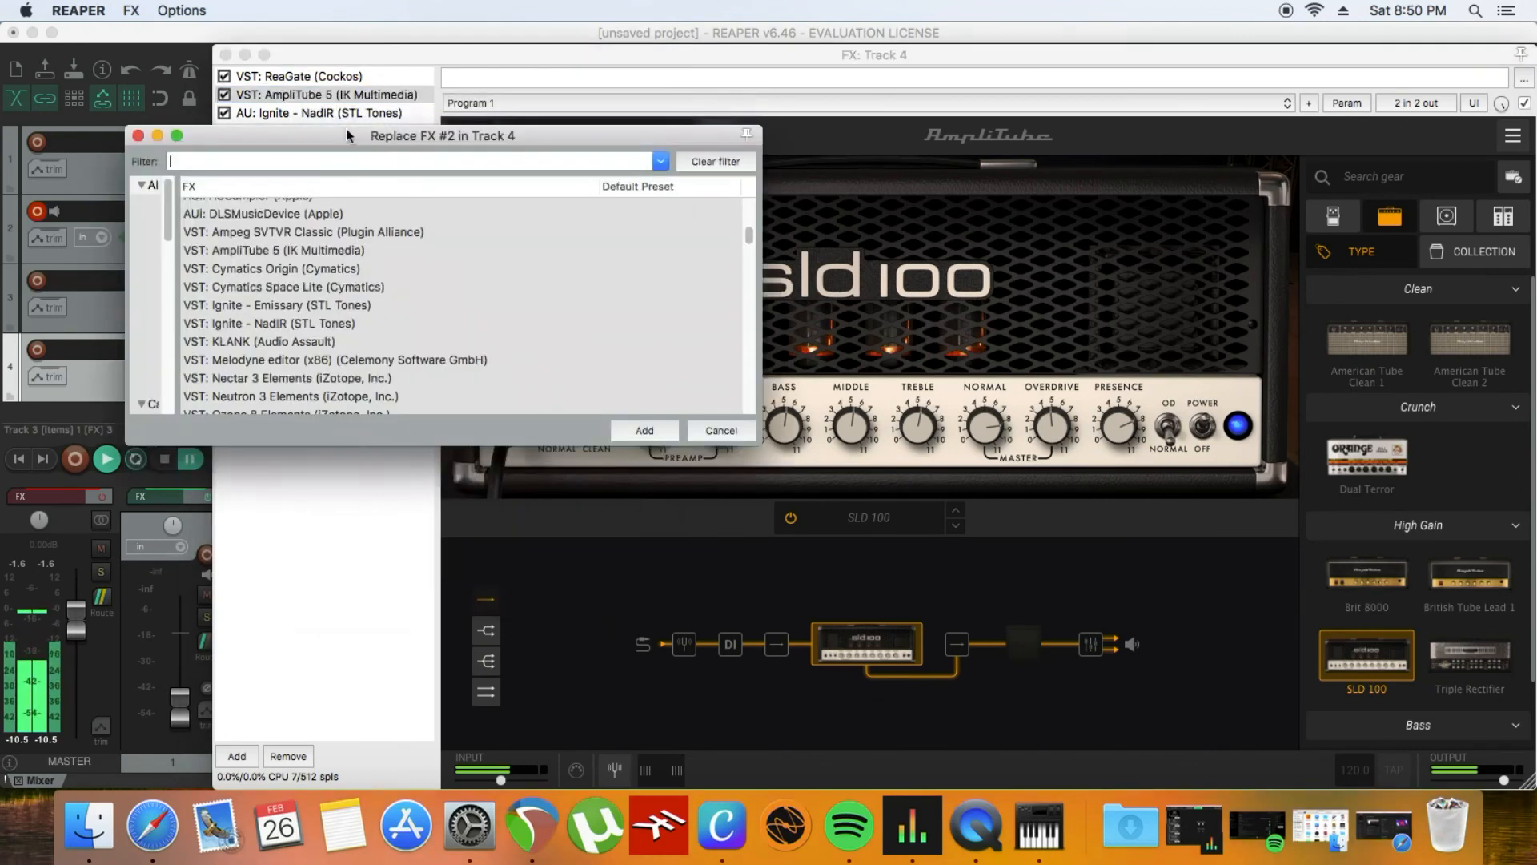
{"action": "double_click", "coordinate": [290, 233]}
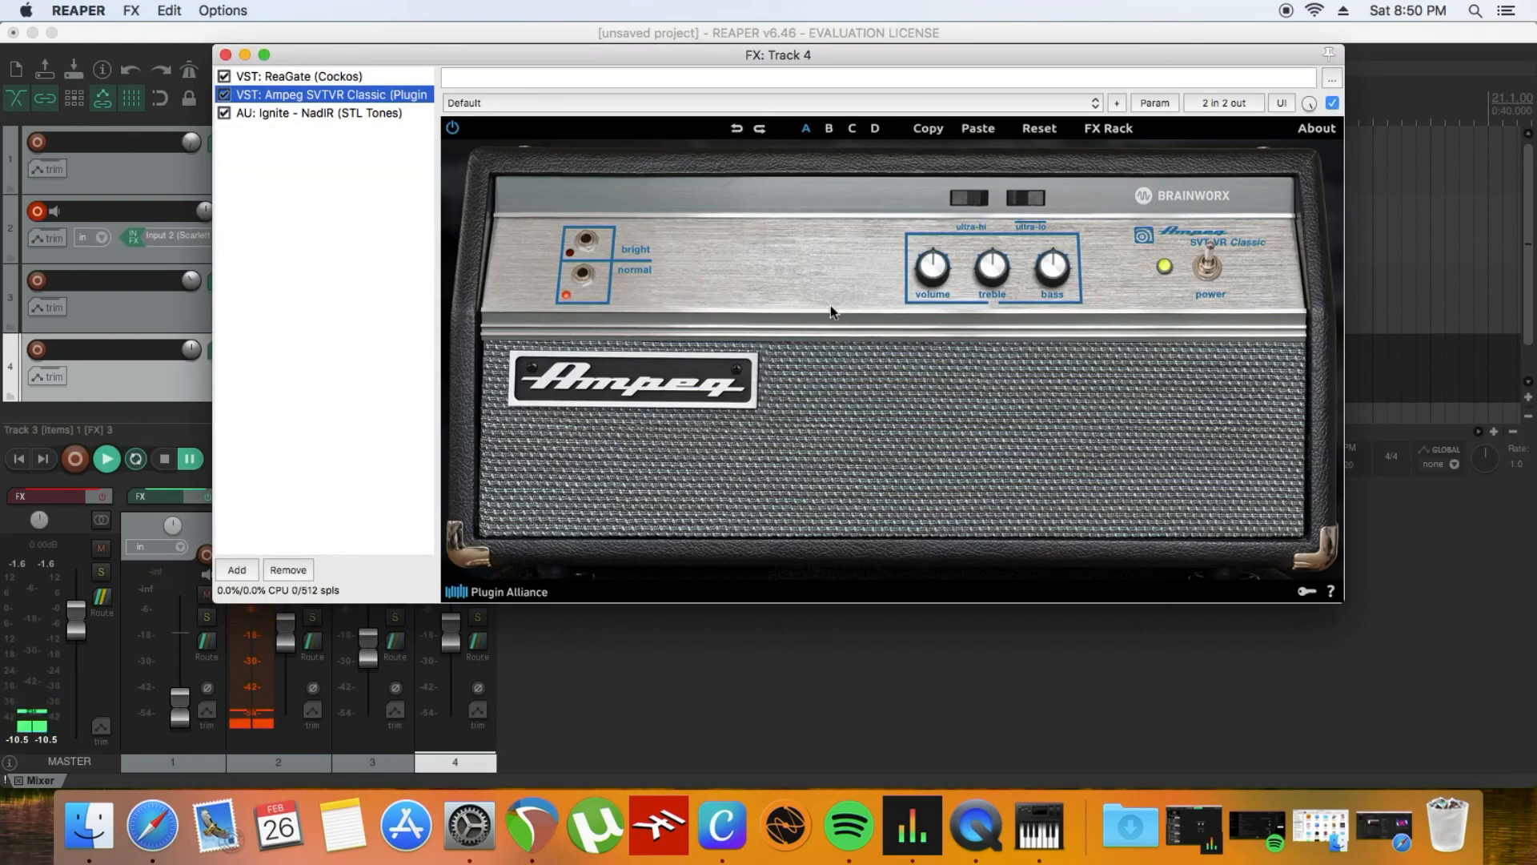
Show the Ampeg's FX Rack, look through its cabinet and recording chain choices, and return to track 4's NadIR
{"action": "left_click", "coordinate": [1112, 130]}
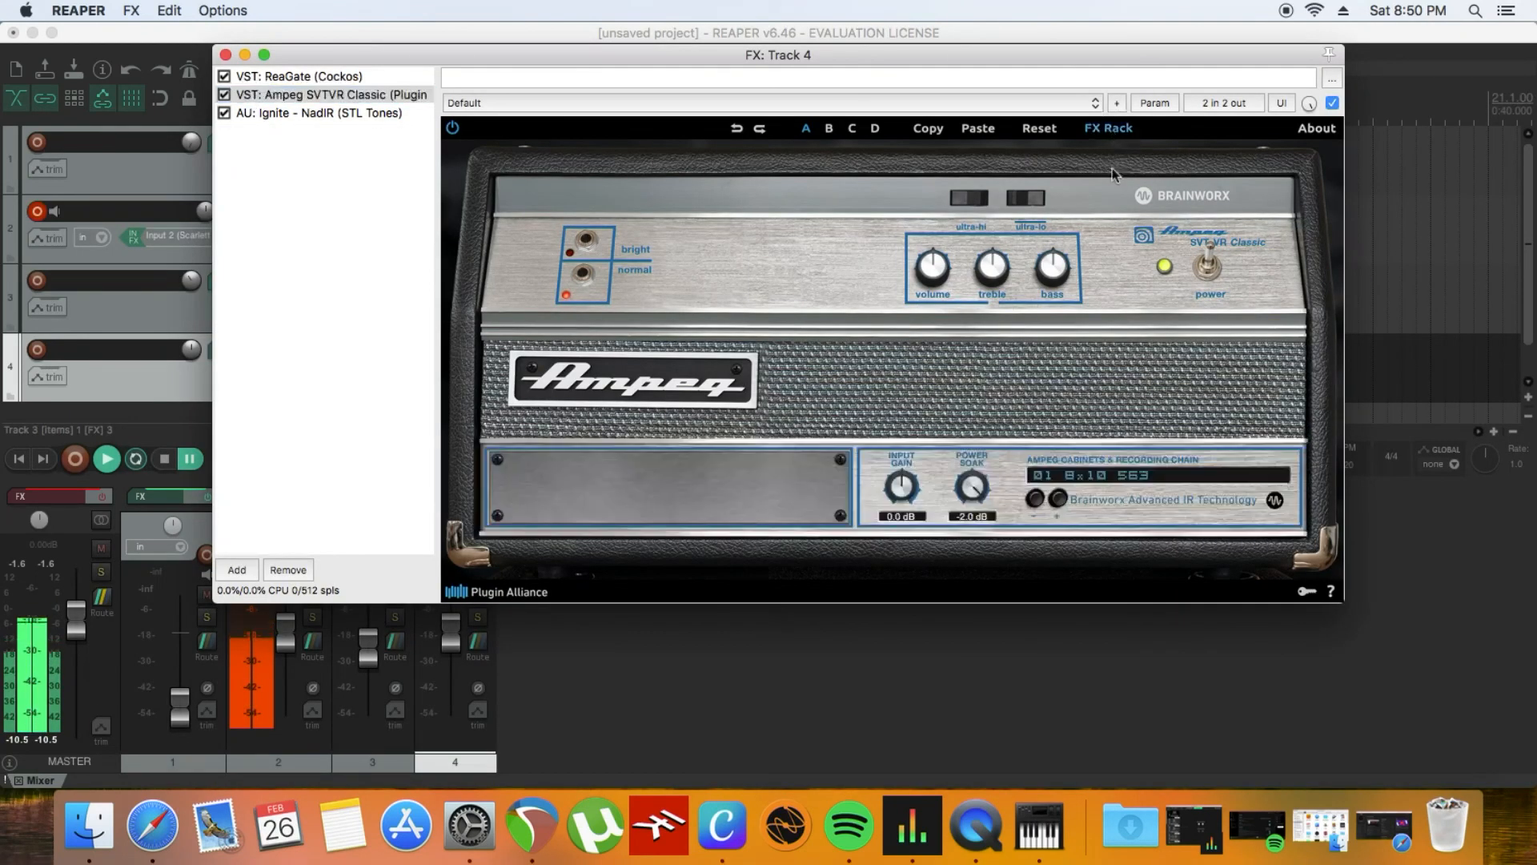
{"action": "left_click", "coordinate": [1072, 480]}
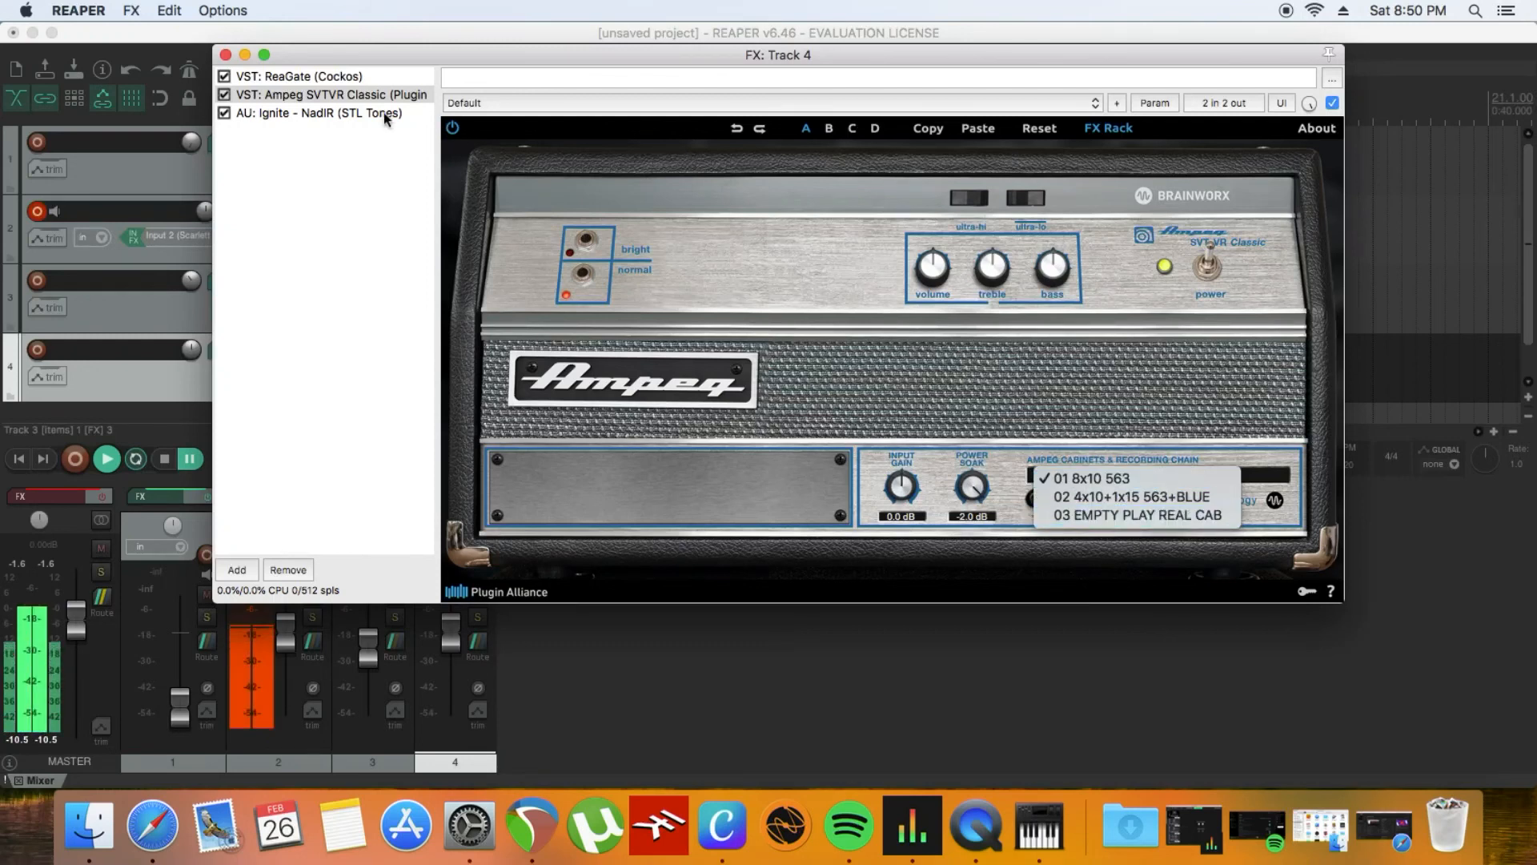
{"action": "left_click", "coordinate": [792, 504]}
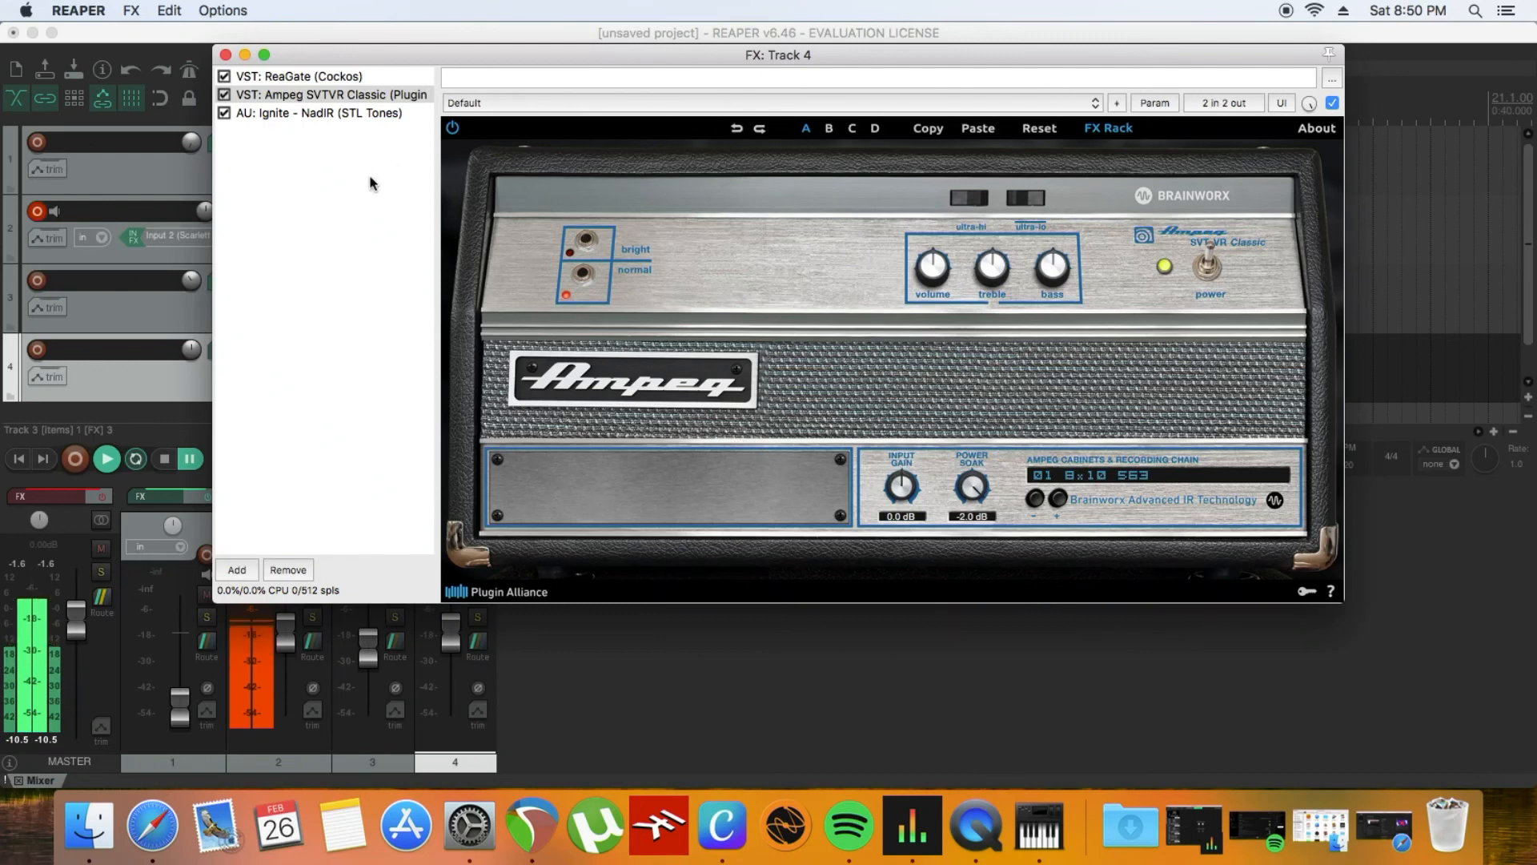
{"action": "left_click", "coordinate": [336, 113]}
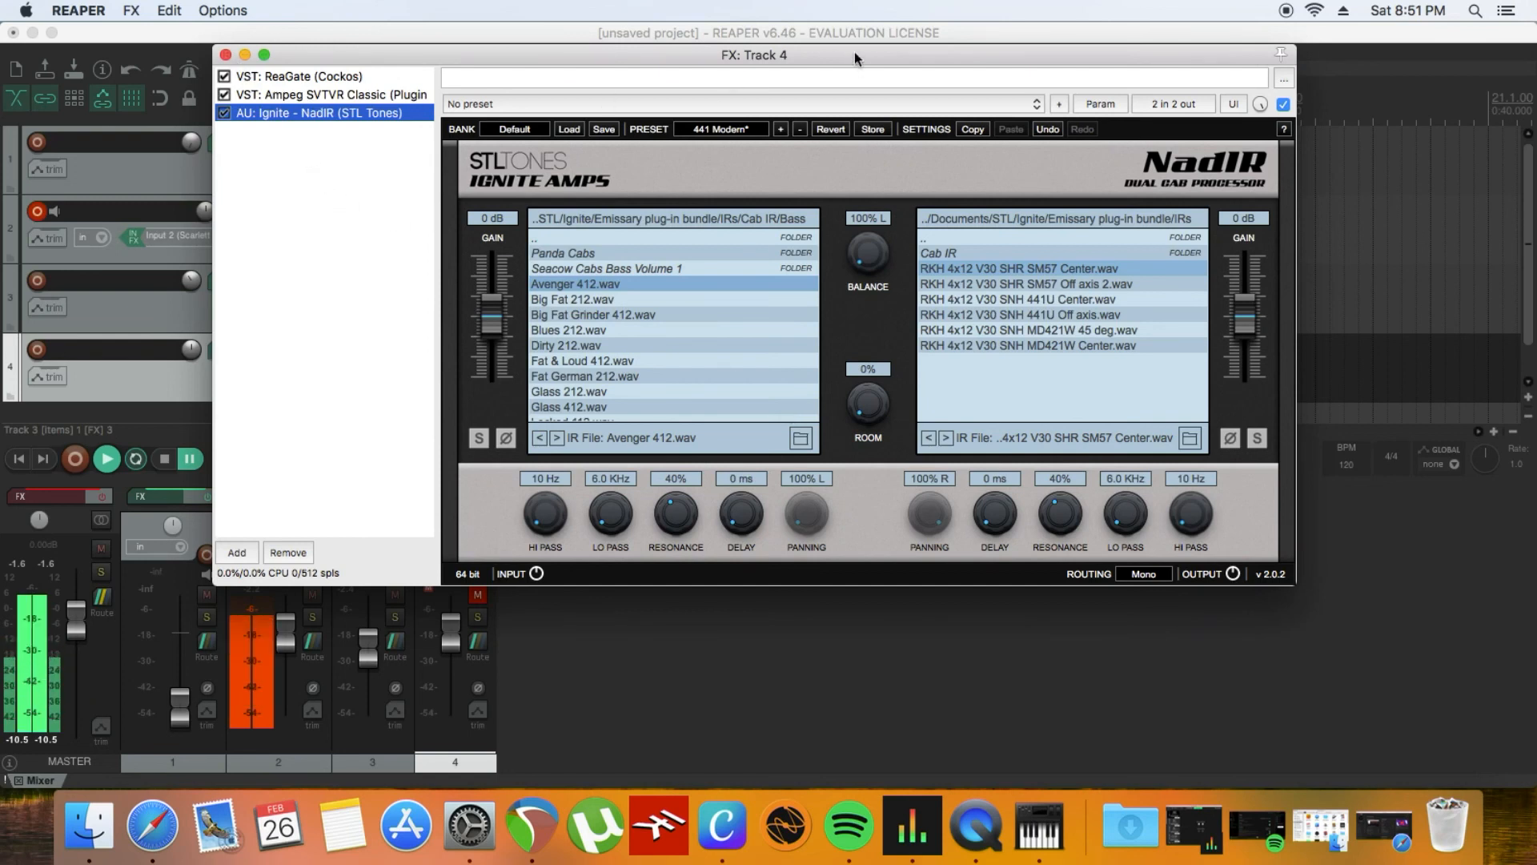
{"action": "left_click", "coordinate": [1286, 13]}
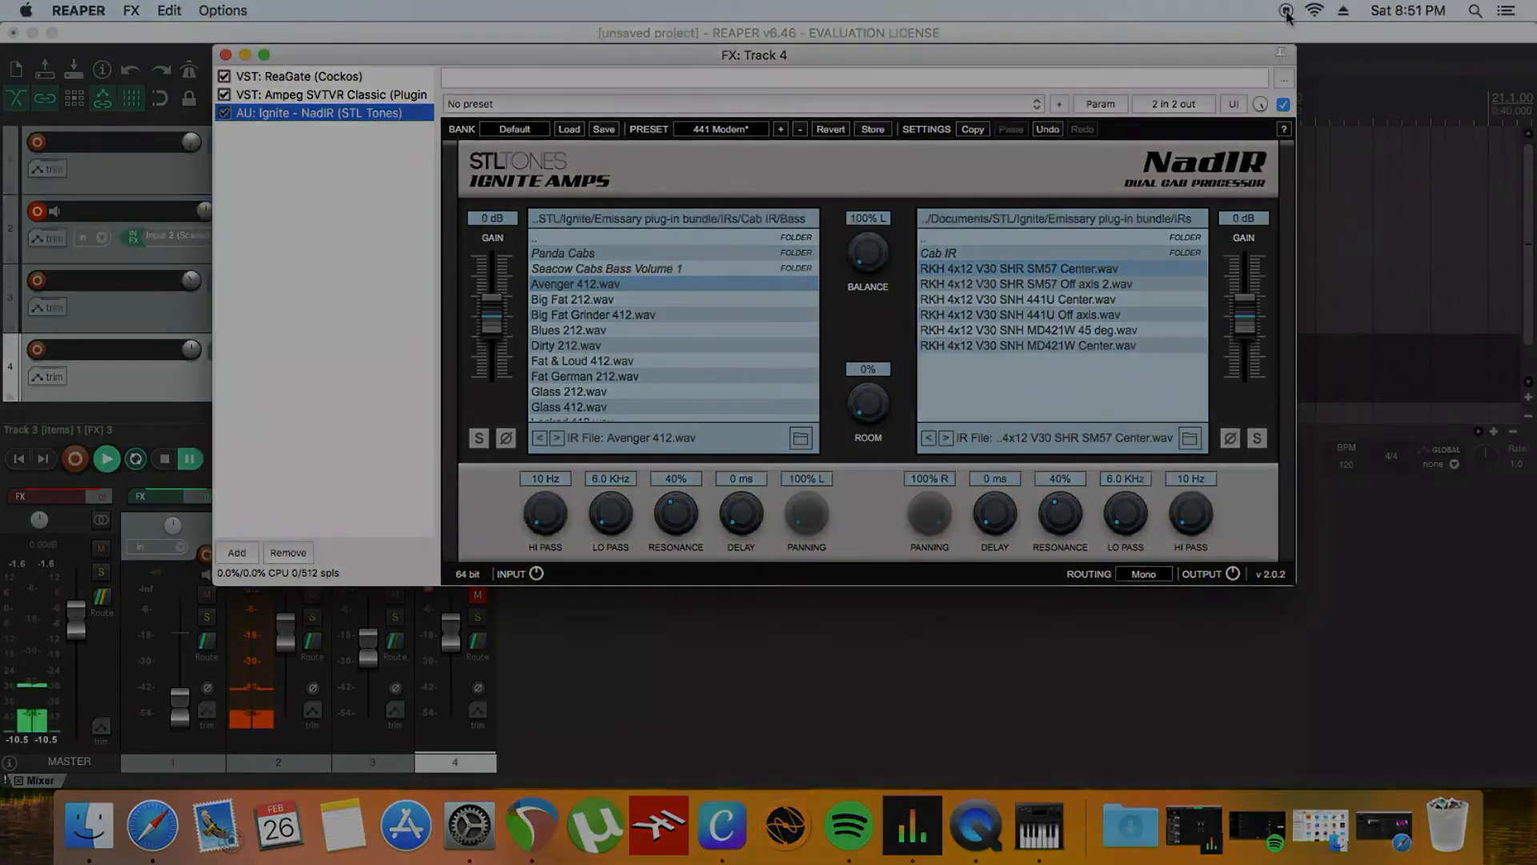